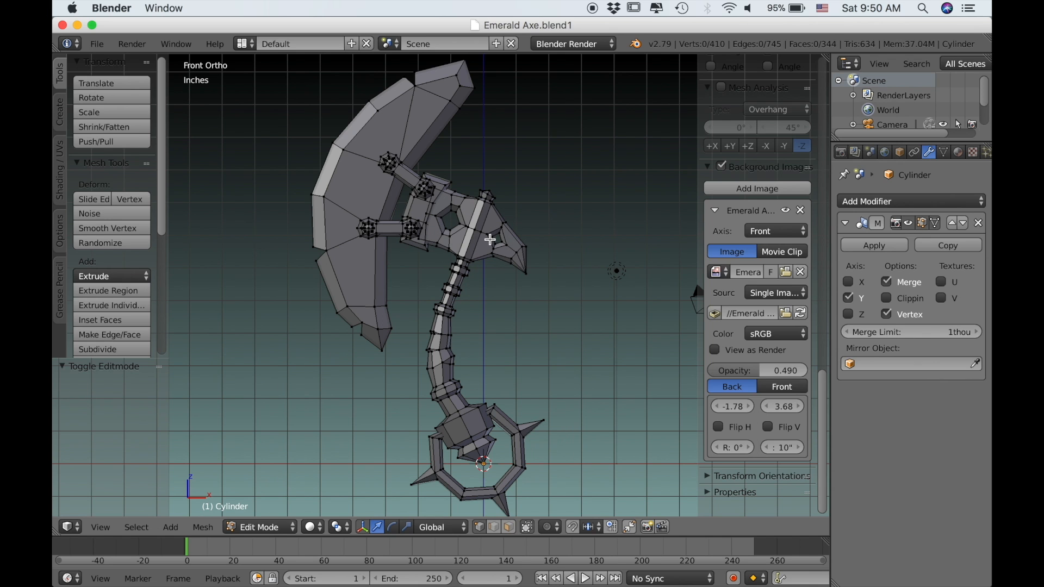
- Mark seams on the two edge loops bounding the axe head, above the handle's upper ring and below the top cap
{"action": "key", "text": "l"}
{"action": "scroll", "coordinate": [456, 247], "scroll_direction": "up", "scroll_amount": 5}
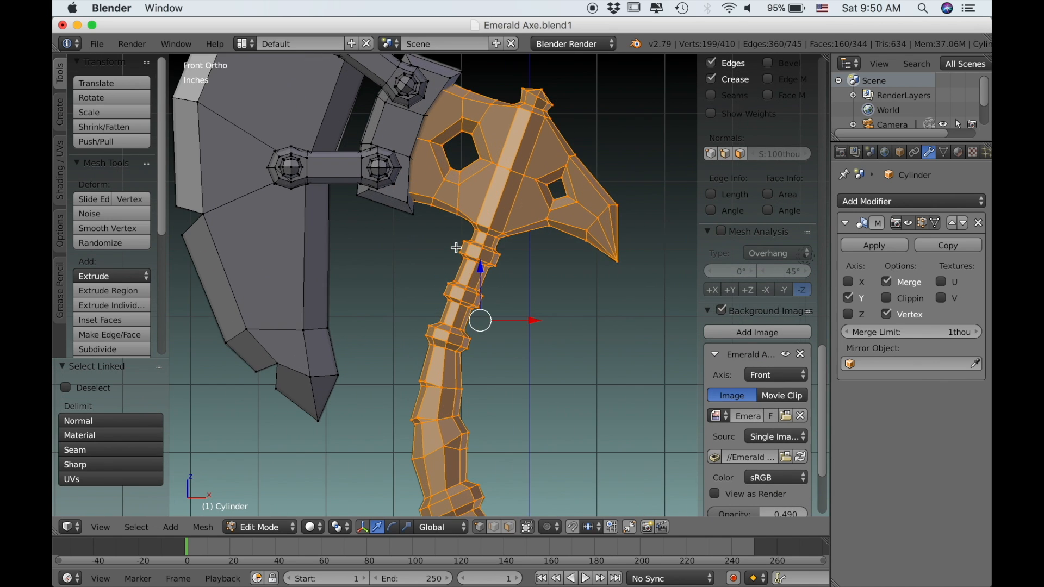
{"action": "key", "text": "a"}
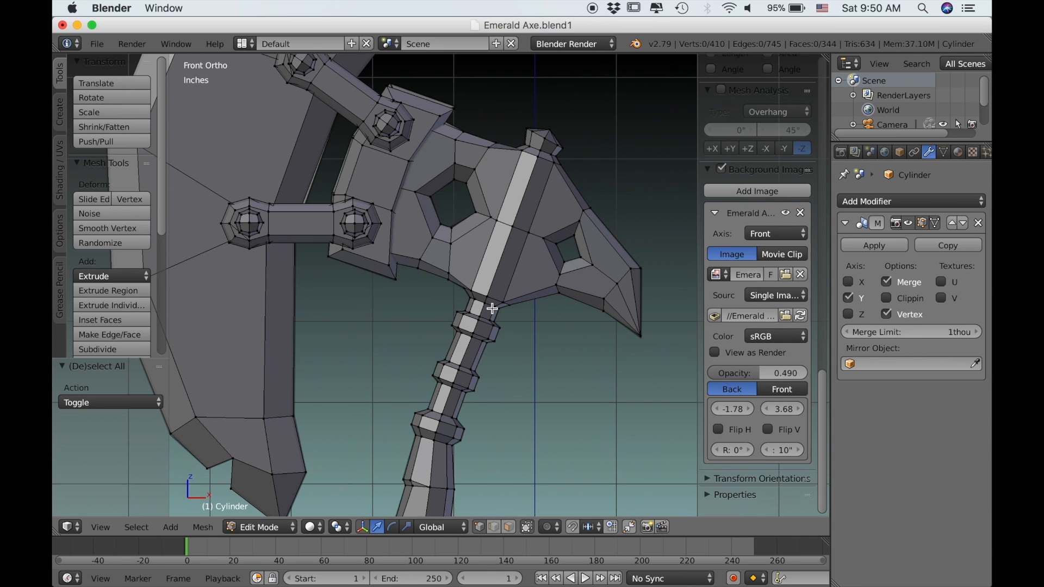
{"action": "scroll", "coordinate": [492, 306], "scroll_direction": "up", "scroll_amount": 3}
{"action": "middle_click_drag", "start_coordinate": [476, 317], "coordinate": [461, 344], "text": "shift"}
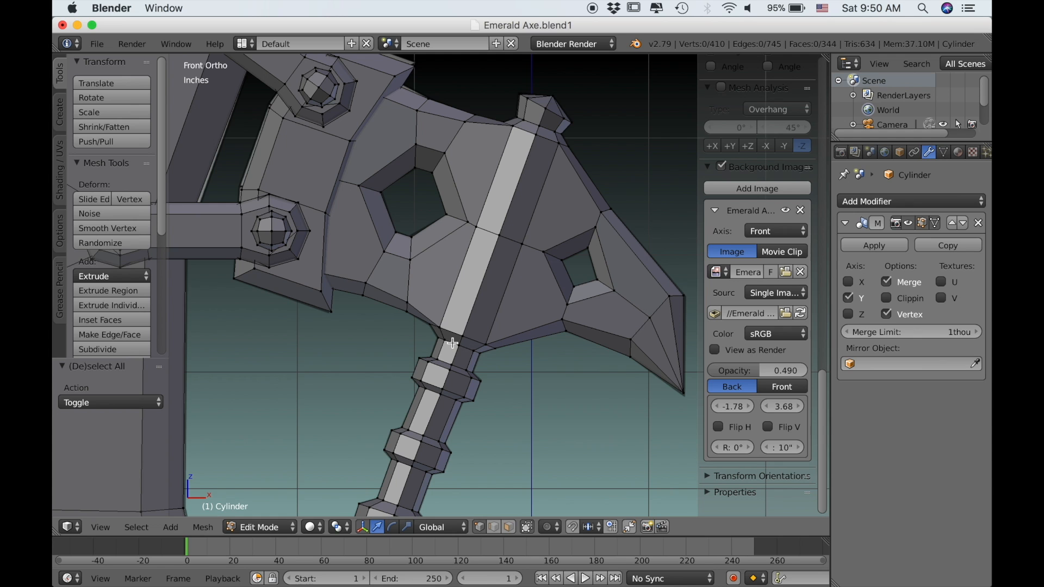
{"action": "middle_click_drag", "start_coordinate": [469, 302], "coordinate": [455, 313], "text": "shift"}
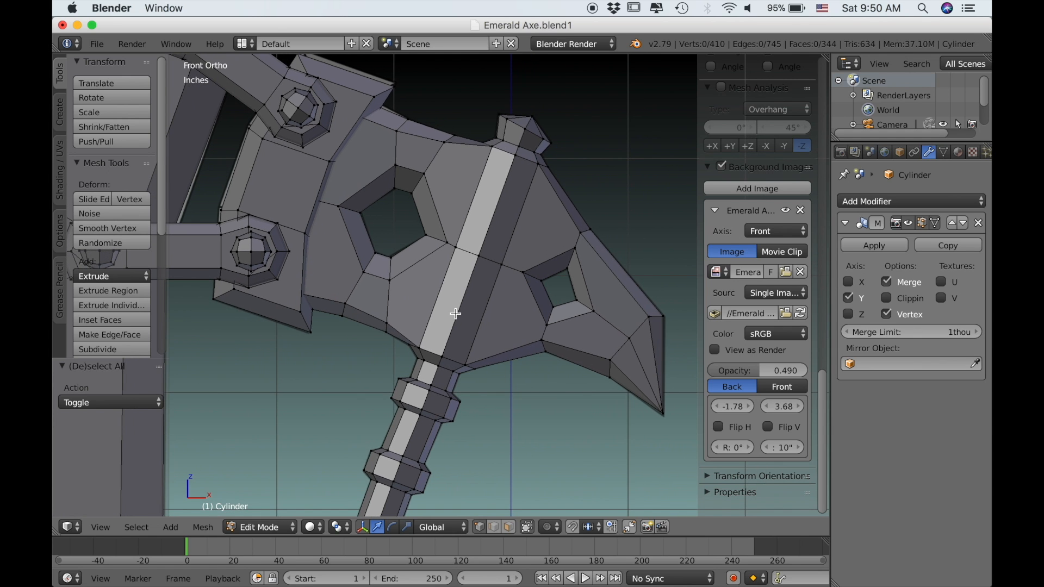
{"action": "right_click", "coordinate": [433, 363], "text": "alt"}
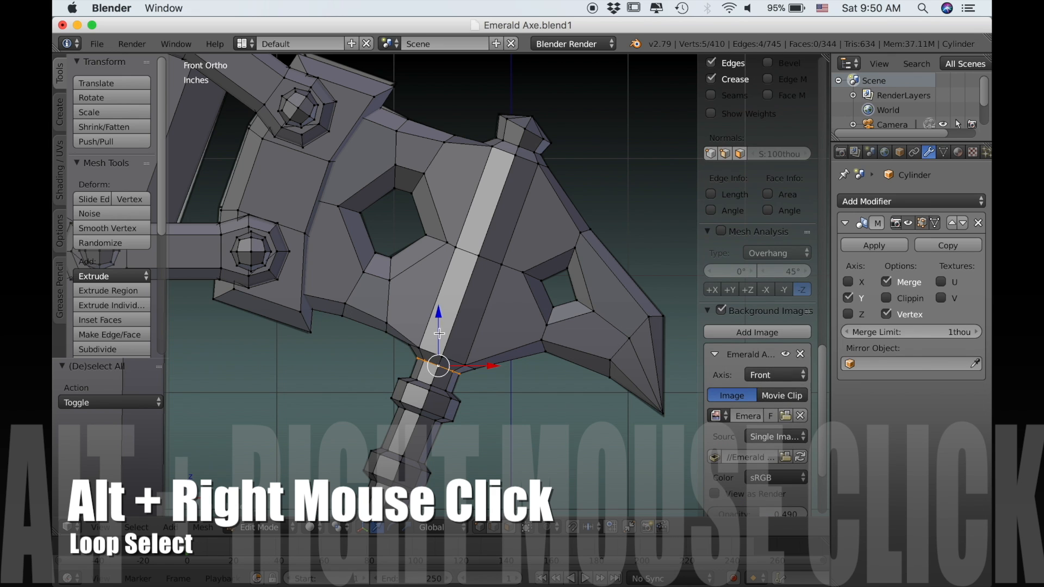
{"action": "right_click", "coordinate": [510, 146], "text": "alt+shift"}
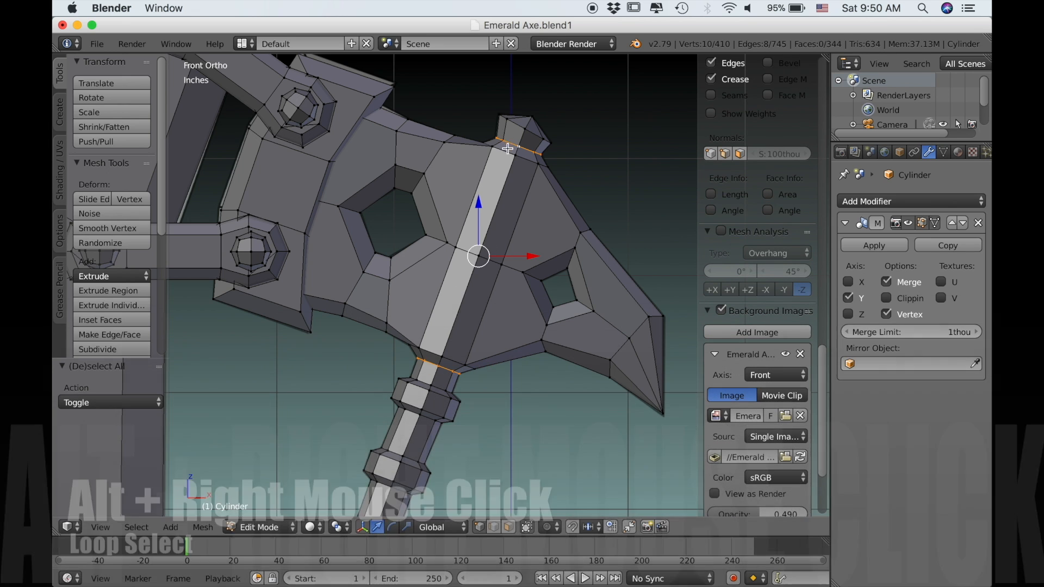
{"action": "key", "text": "ctrl+e"}
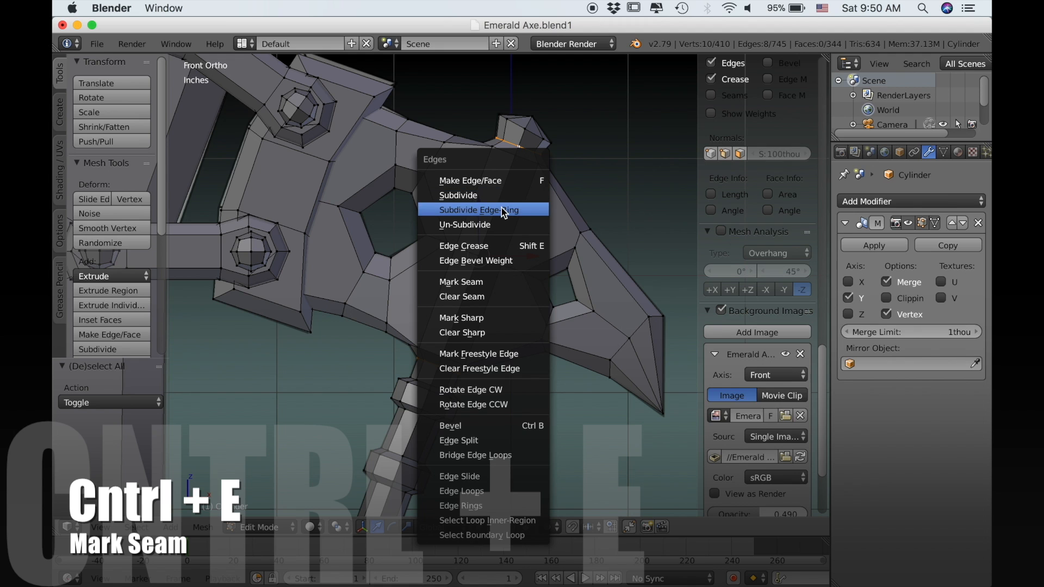
{"action": "left_click", "coordinate": [495, 281]}
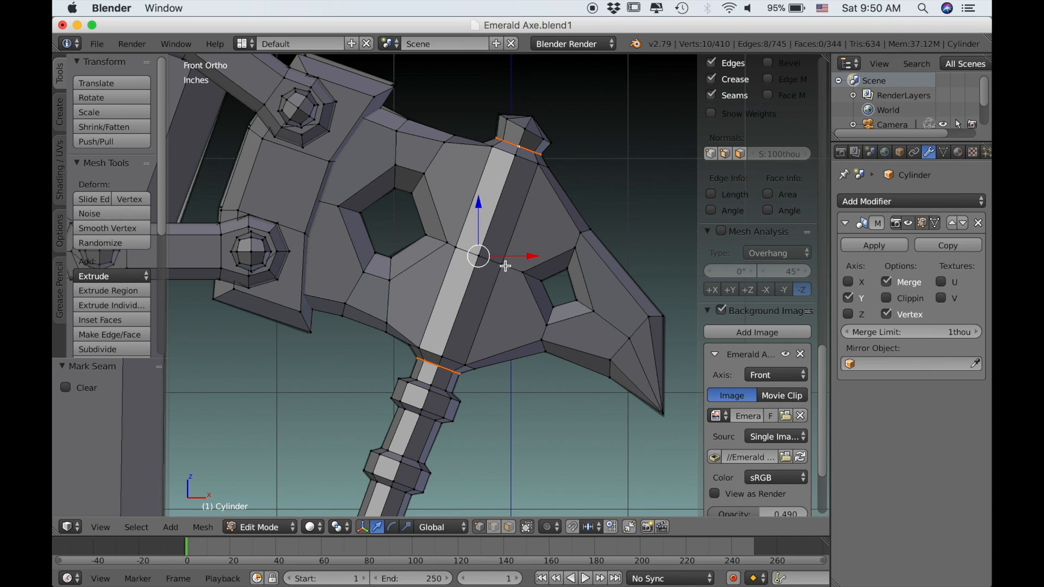
- Hide every part of the mesh except the axe head, using face selection with linked faces limited by seams
{"action": "left_click", "coordinate": [509, 527]}
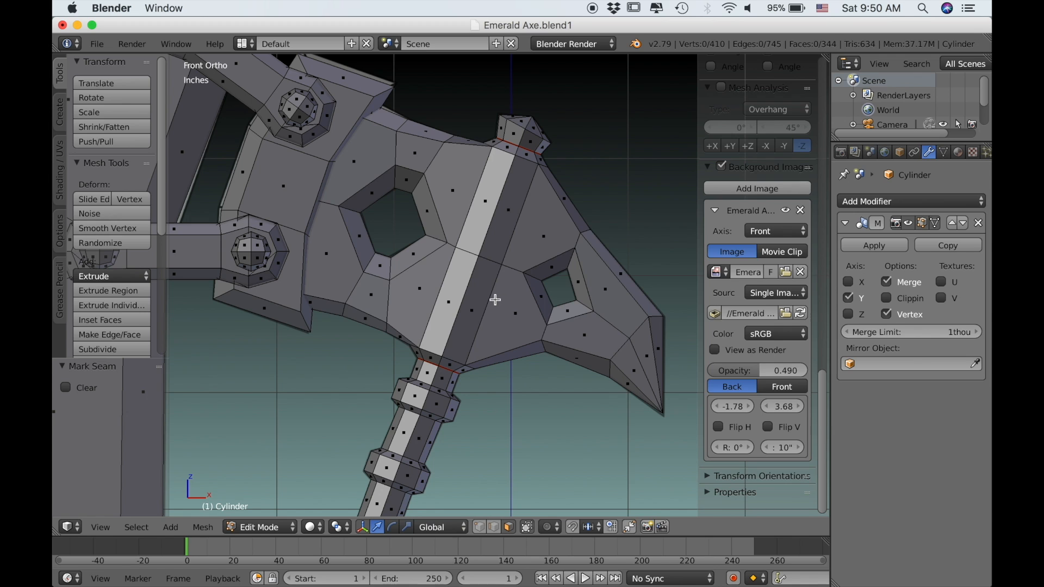
{"action": "key", "text": "l"}
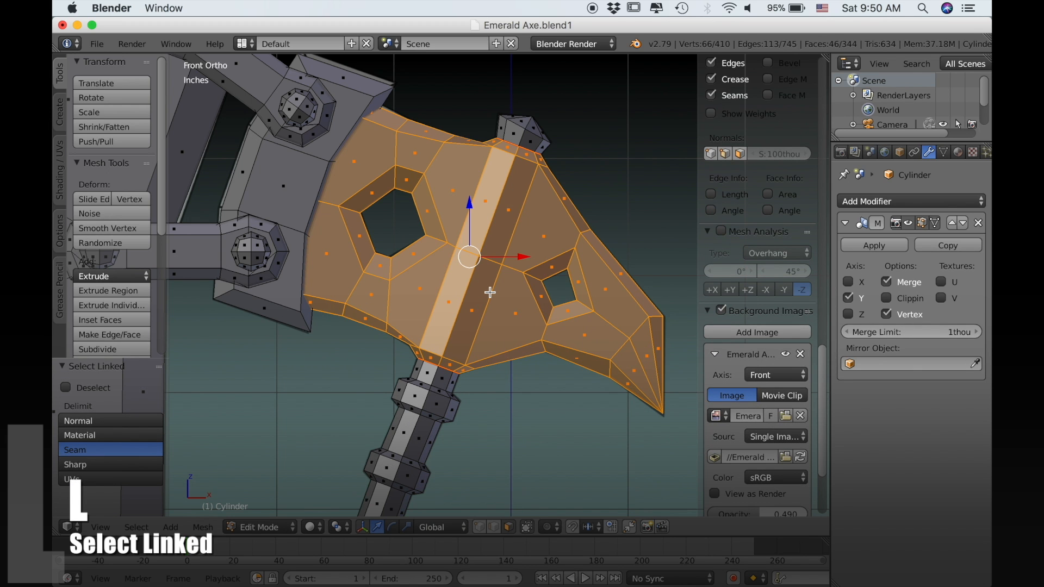
{"action": "key", "text": "ctrl+i"}
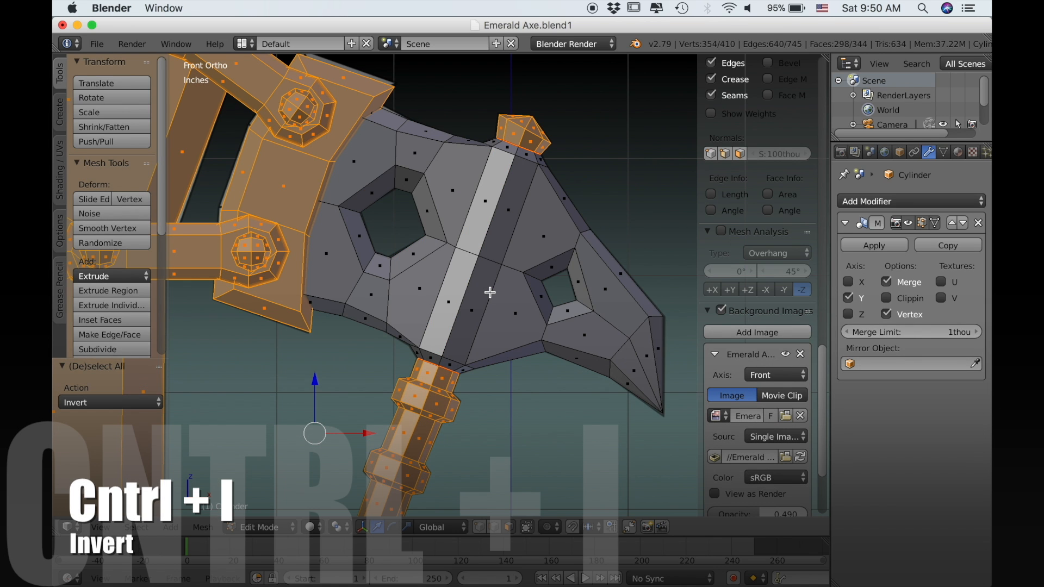
{"action": "key", "text": "h"}
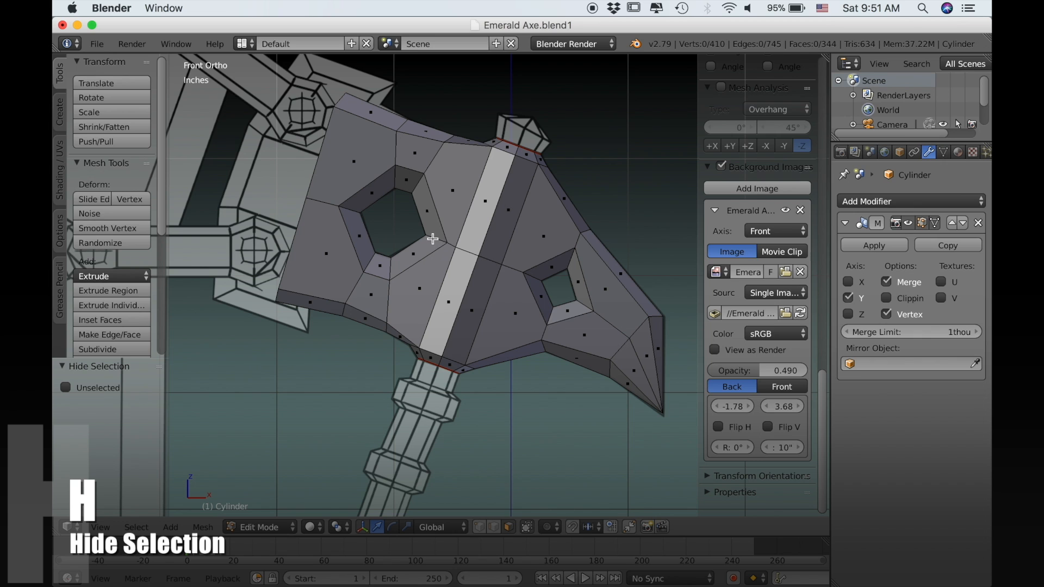
- Examine how many sides the large faces around the axe head's two openings have, one face at a time
{"action": "right_click", "coordinate": [459, 185]}
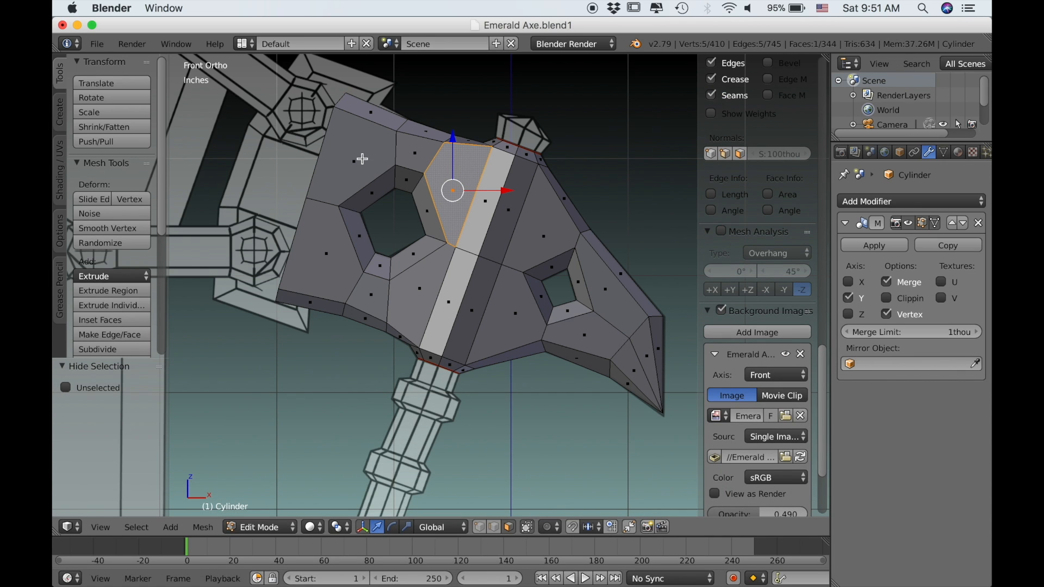
{"action": "right_click", "coordinate": [362, 159]}
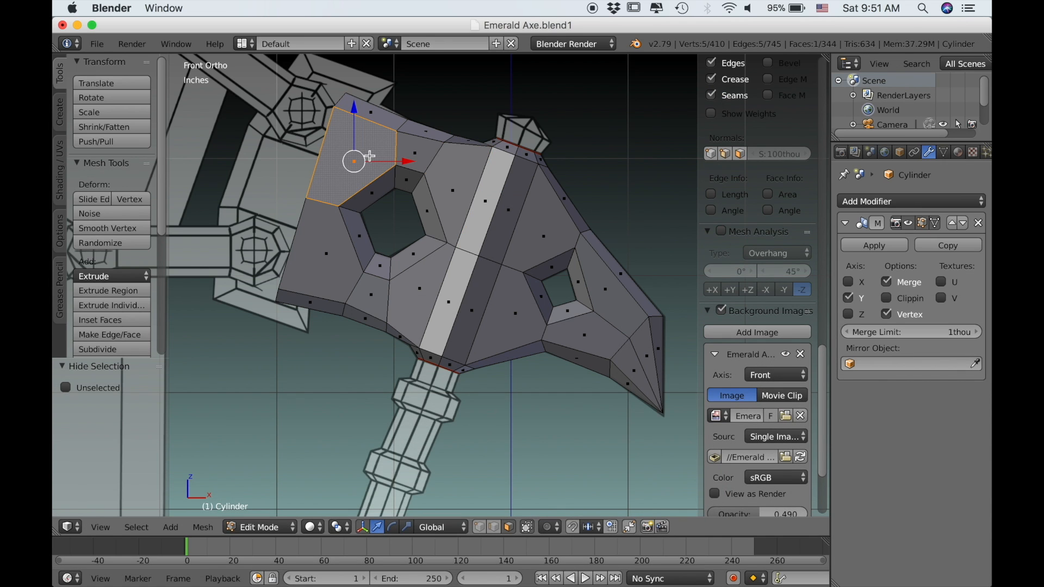
{"action": "right_click", "coordinate": [341, 234]}
{"action": "right_click", "coordinate": [401, 292]}
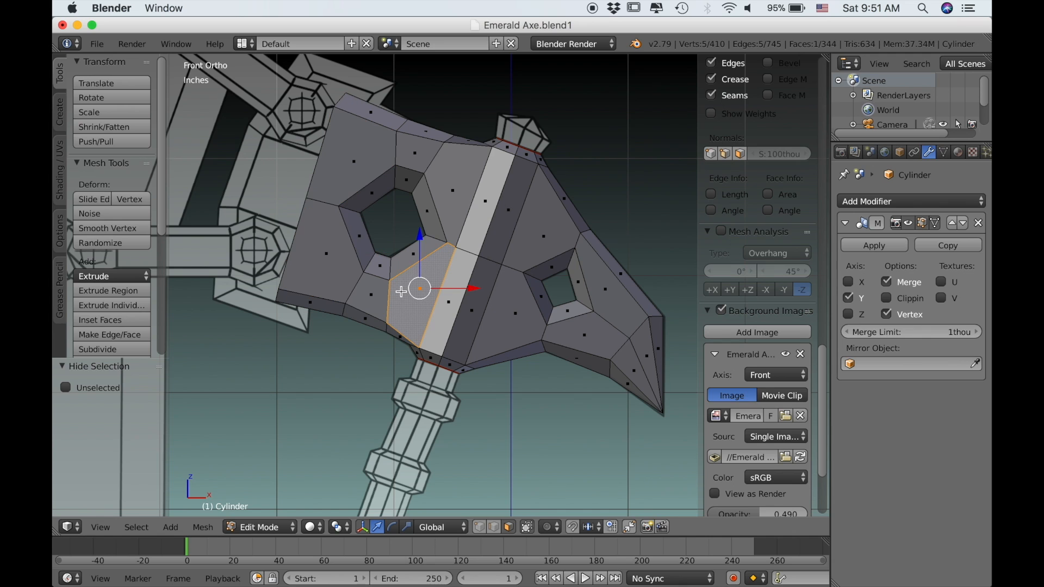
{"action": "right_click", "coordinate": [503, 309]}
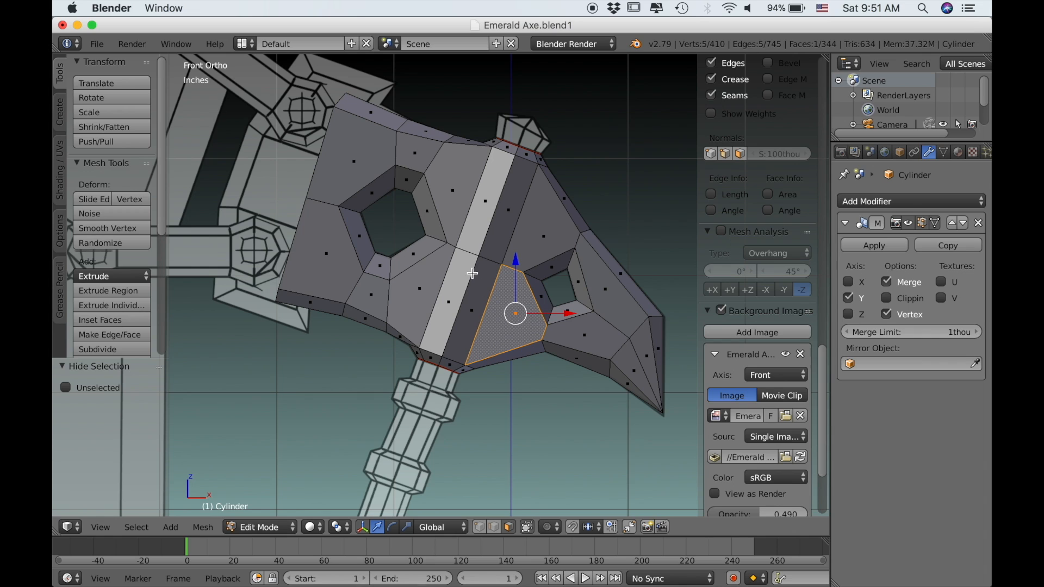
- Edge-slide the two short edges crossing the head's central strip fully down to its lower end, with factor -1.000
{"action": "left_click", "coordinate": [494, 526]}
{"action": "right_click", "coordinate": [466, 252]}
{"action": "right_click", "coordinate": [494, 259], "text": "shift"}
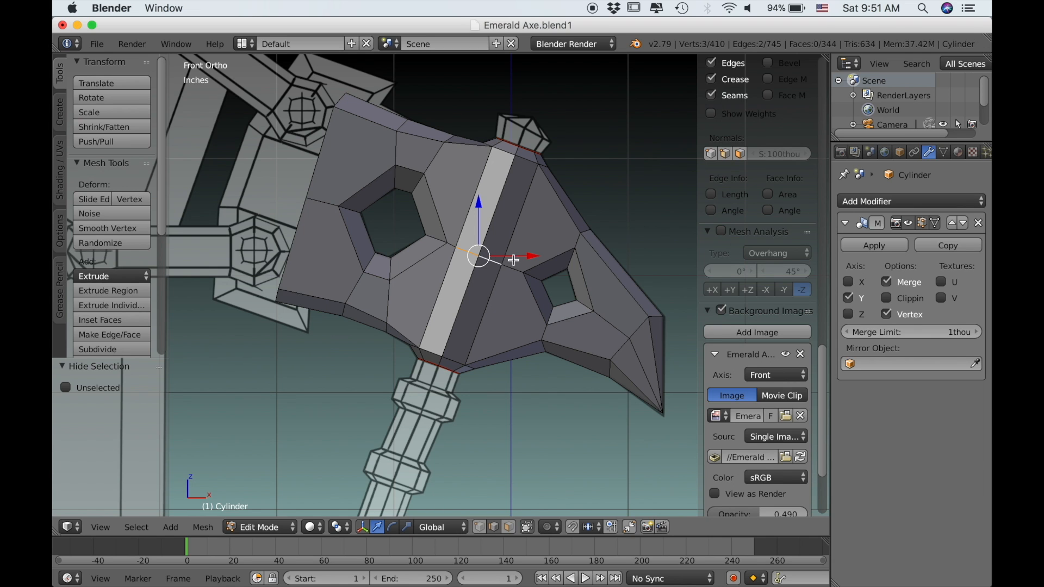
{"action": "key", "text": "g"}
{"action": "key", "text": "g"}
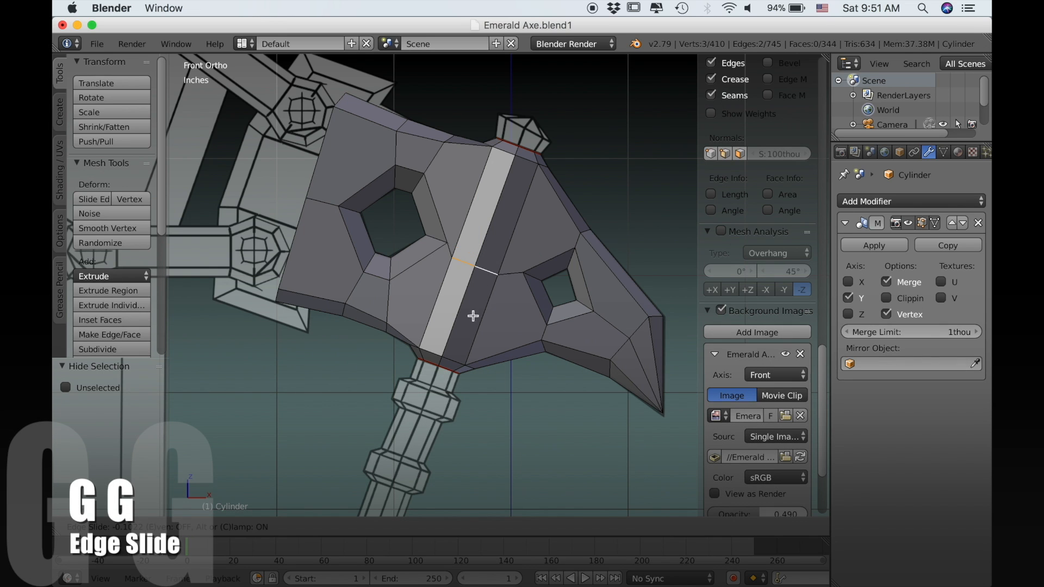
{"action": "left_click", "coordinate": [413, 445]}
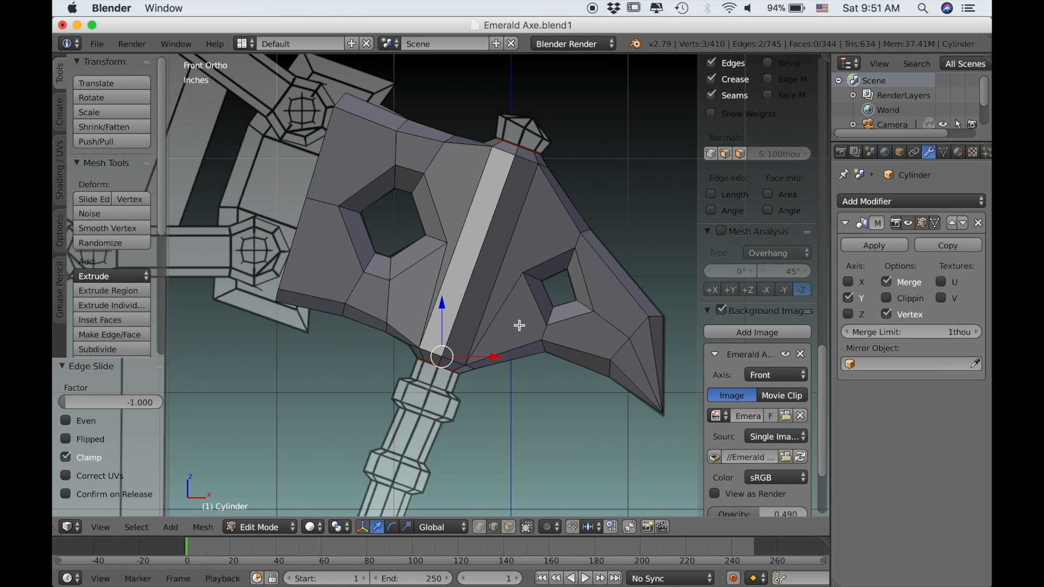
- Connect the corner of each opening nearest the central strip to the upper end of the strip's adjacent edge
{"action": "left_click", "coordinate": [479, 526]}
{"action": "right_click", "coordinate": [457, 252]}
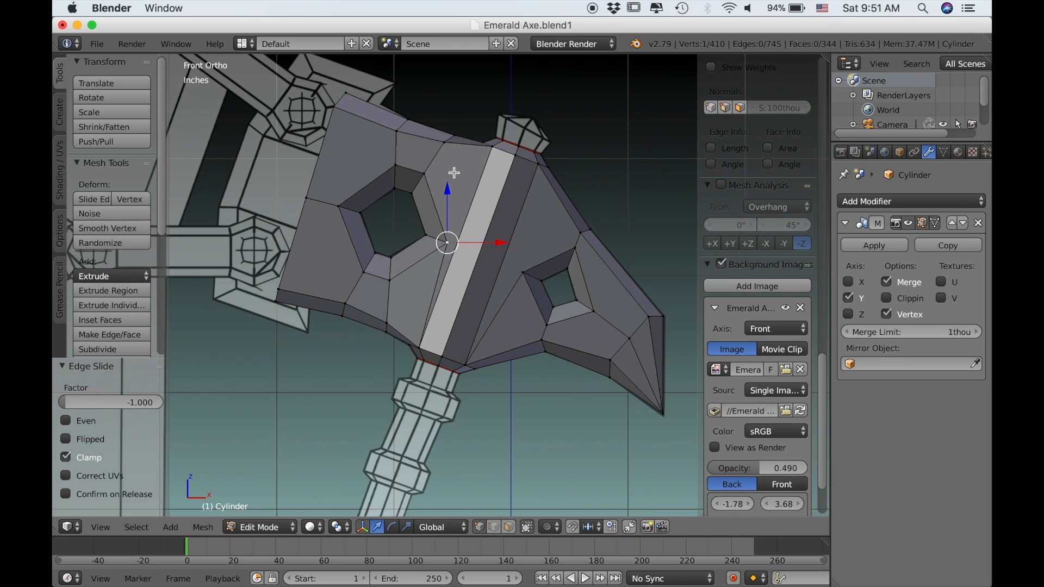
{"action": "right_click", "coordinate": [485, 146], "text": "shift"}
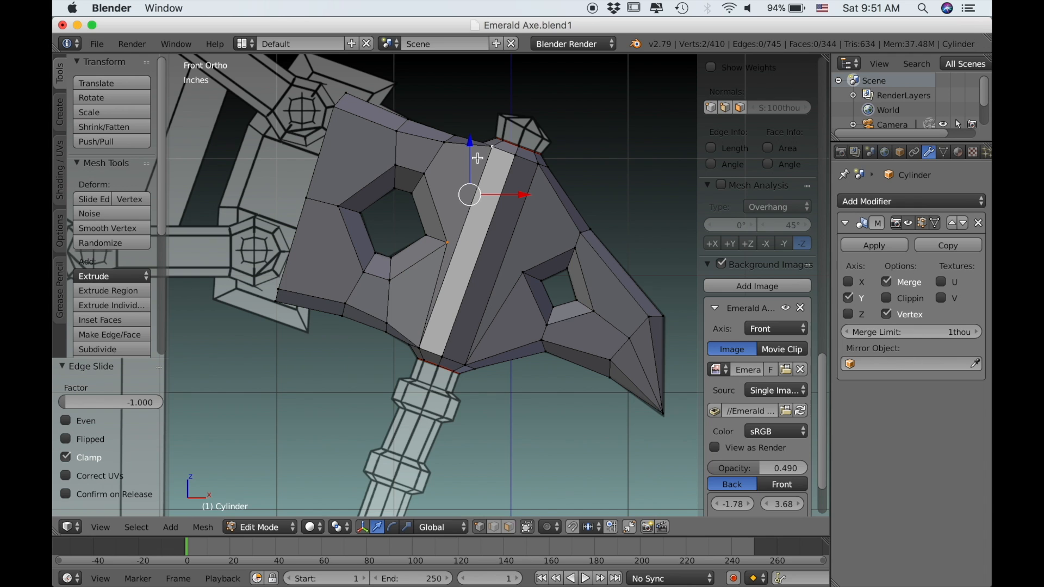
{"action": "key", "text": "j"}
{"action": "right_click", "coordinate": [525, 273]}
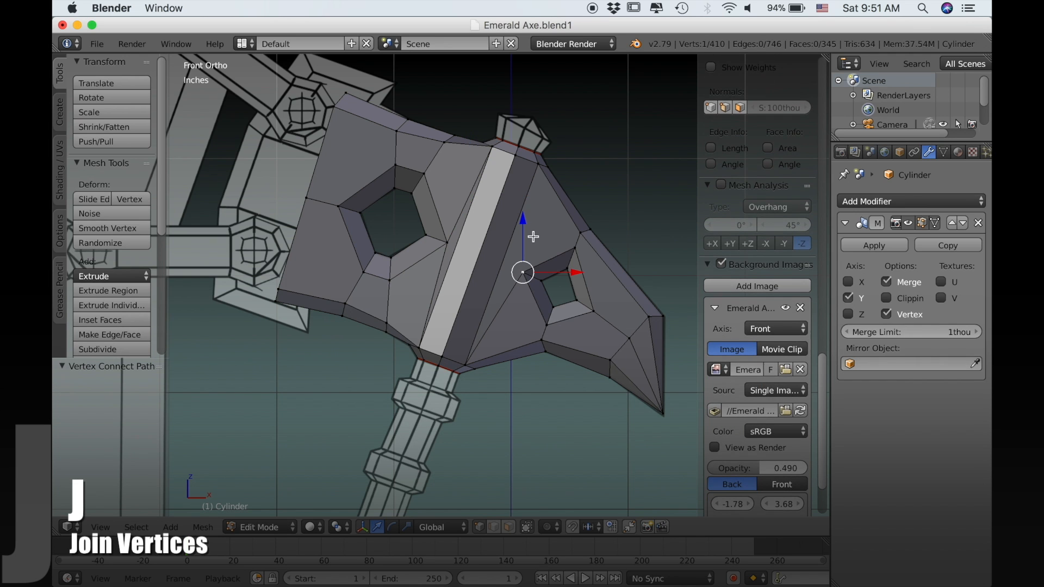
{"action": "right_click", "coordinate": [539, 171], "text": "shift"}
{"action": "key", "text": "j"}
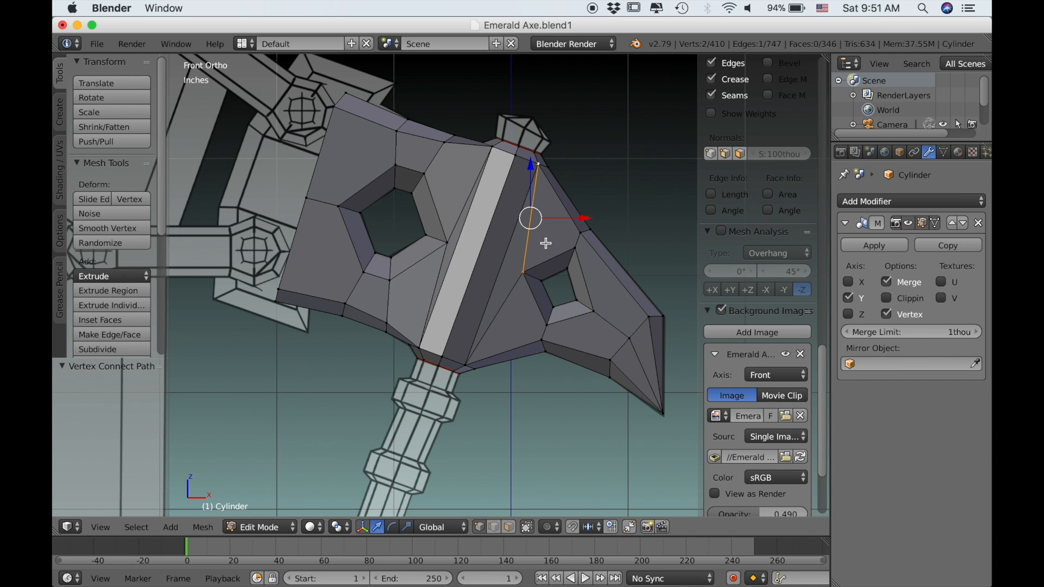
- Slide the middle vertex of the head's blade-side edge up onto its upper corner, with factor 1.000
{"action": "right_click", "coordinate": [450, 184]}
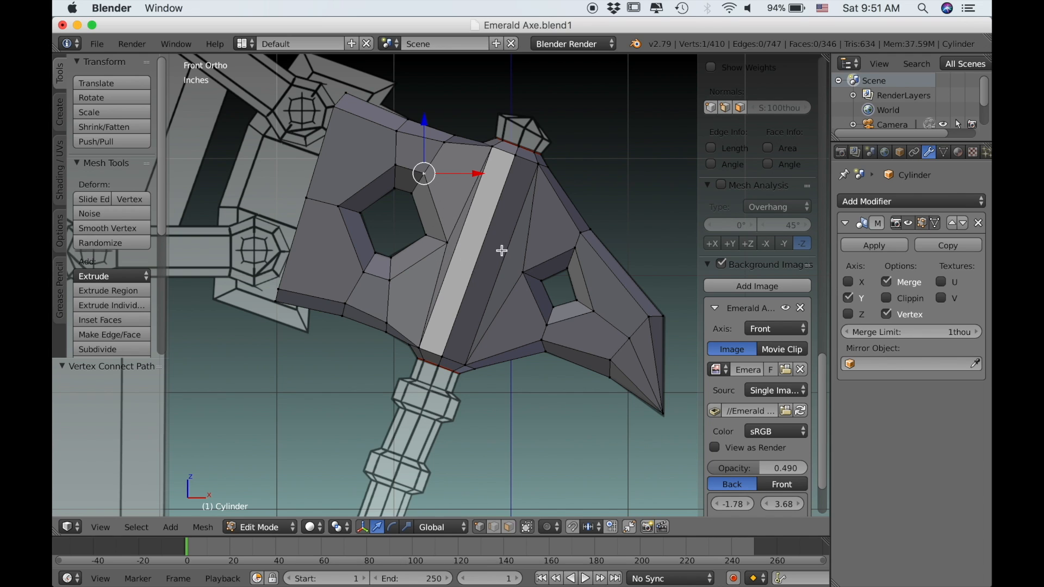
{"action": "right_click", "coordinate": [312, 200]}
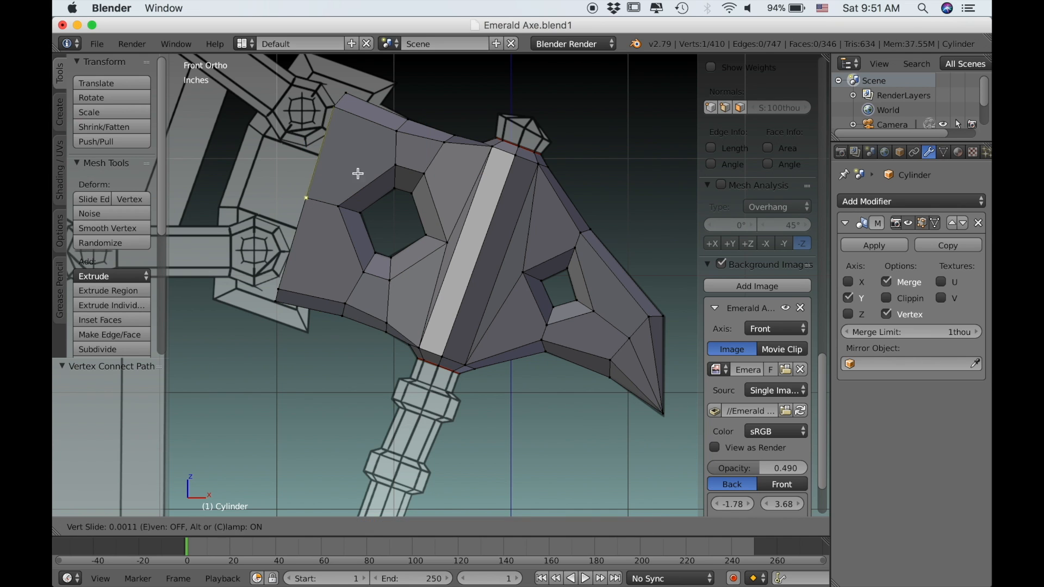
{"action": "key", "text": "g"}
{"action": "key", "text": "g"}
{"action": "left_click", "coordinate": [391, 84]}
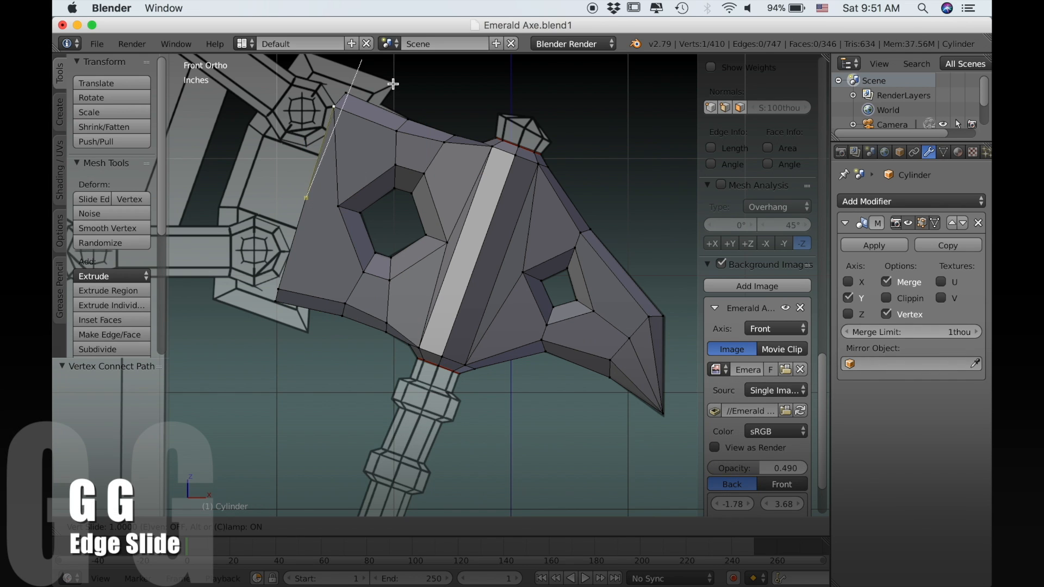
- Connect the large opening's outer corner to the lower corner of the head's blade-side edge
{"action": "right_click", "coordinate": [332, 205]}
{"action": "right_click", "coordinate": [286, 284], "text": "shift"}
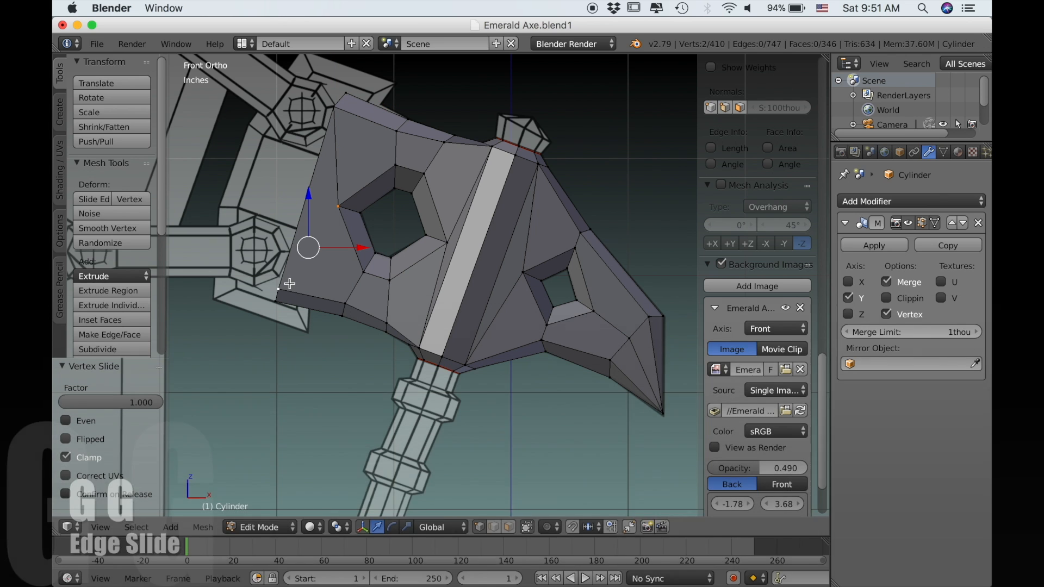
{"action": "key", "text": "j"}
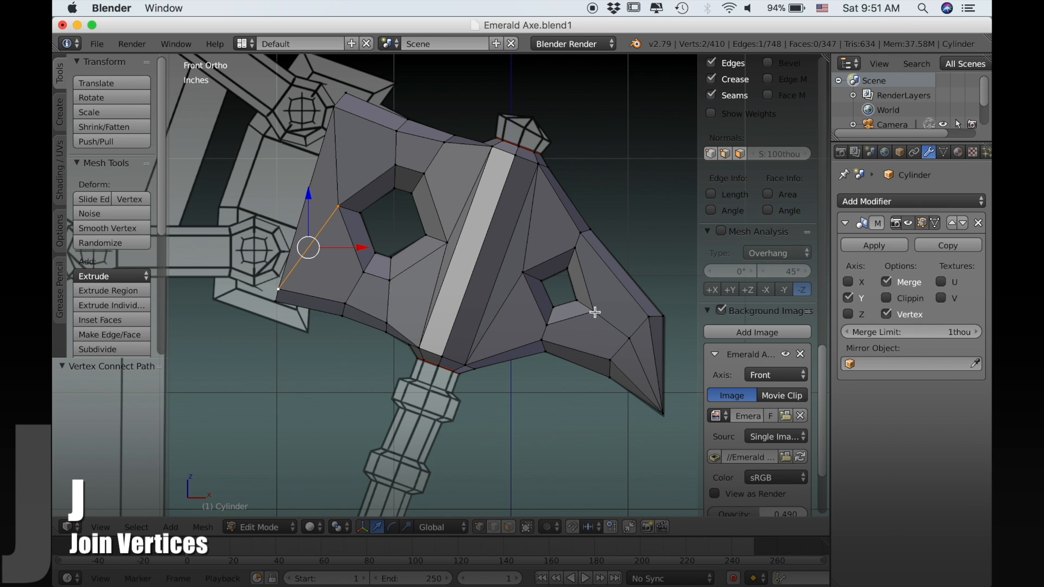
- Slide the inner vertex of the rear spike onto the spike's upper corner vertex, with factor 1.000
{"action": "right_click", "coordinate": [626, 339]}
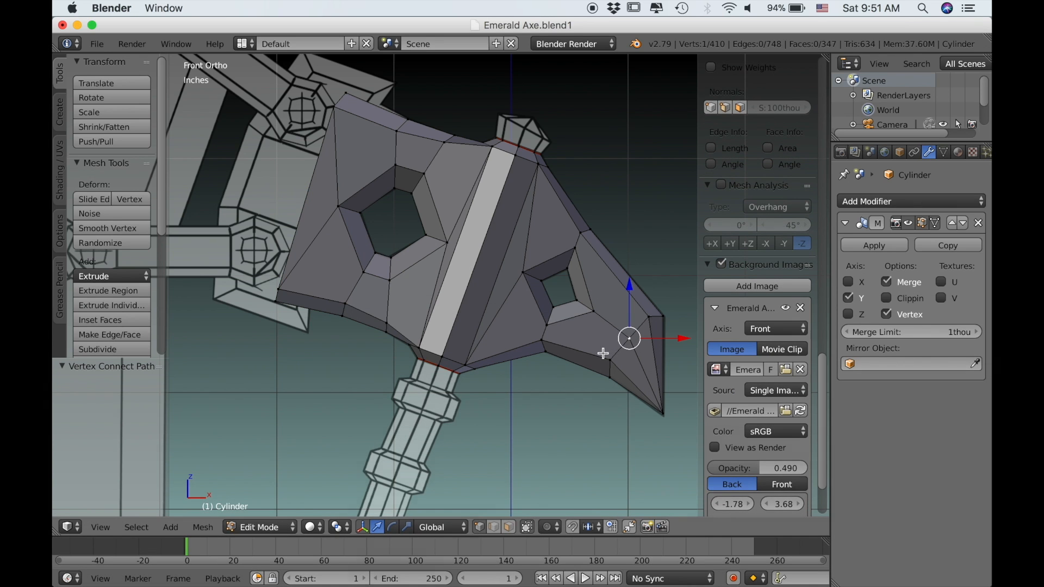
{"action": "key", "text": "g"}
{"action": "key", "text": "g"}
{"action": "left_click", "coordinate": [657, 310]}
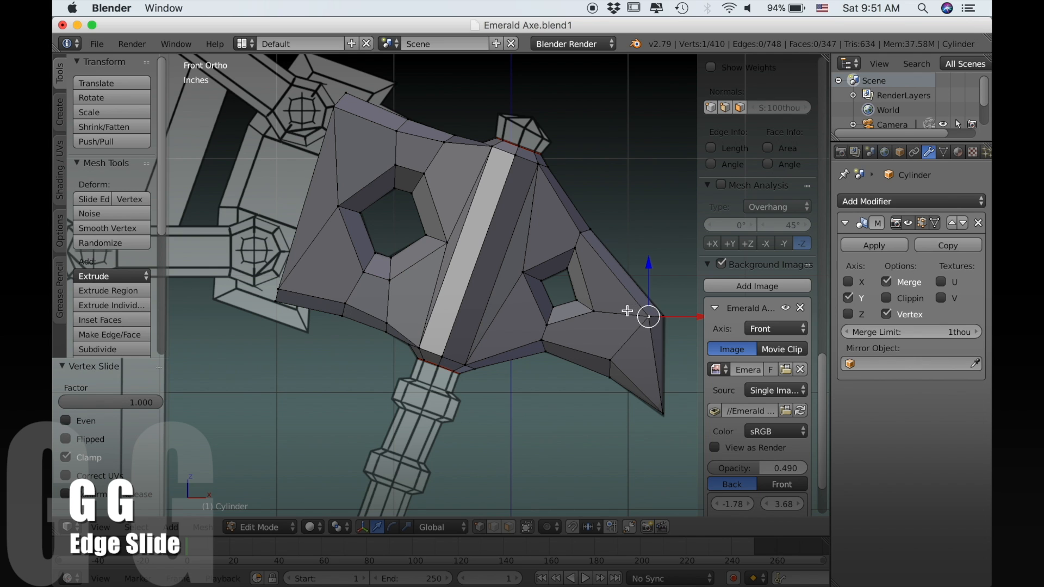
- Connect the small opening's lower corner facing the spike to the nearby vertex on the spike's lower edge, then clear the selection
{"action": "right_click", "coordinate": [593, 316]}
{"action": "right_click", "coordinate": [613, 362], "text": "shift"}
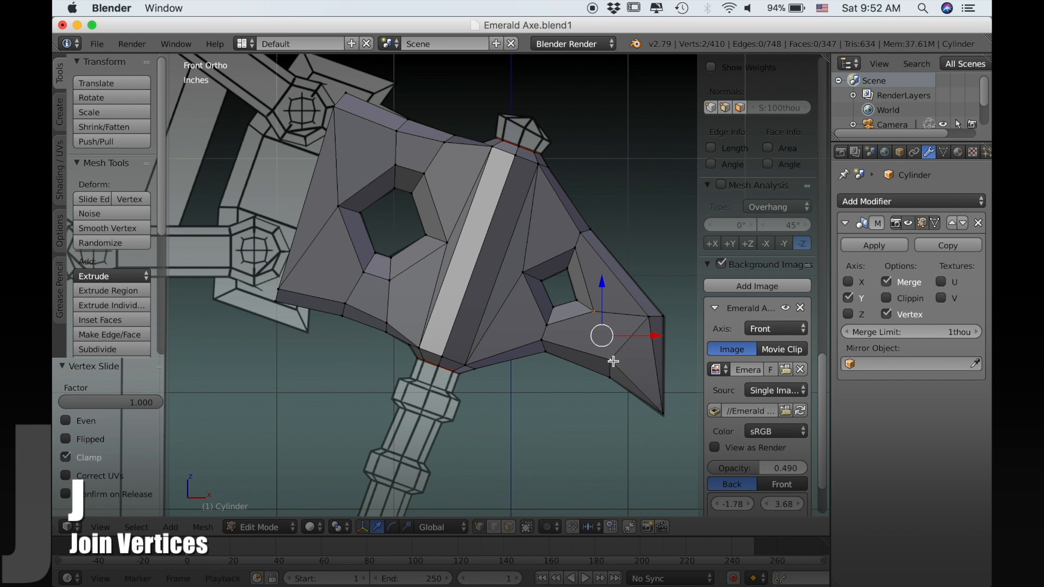
{"action": "key", "text": "j"}
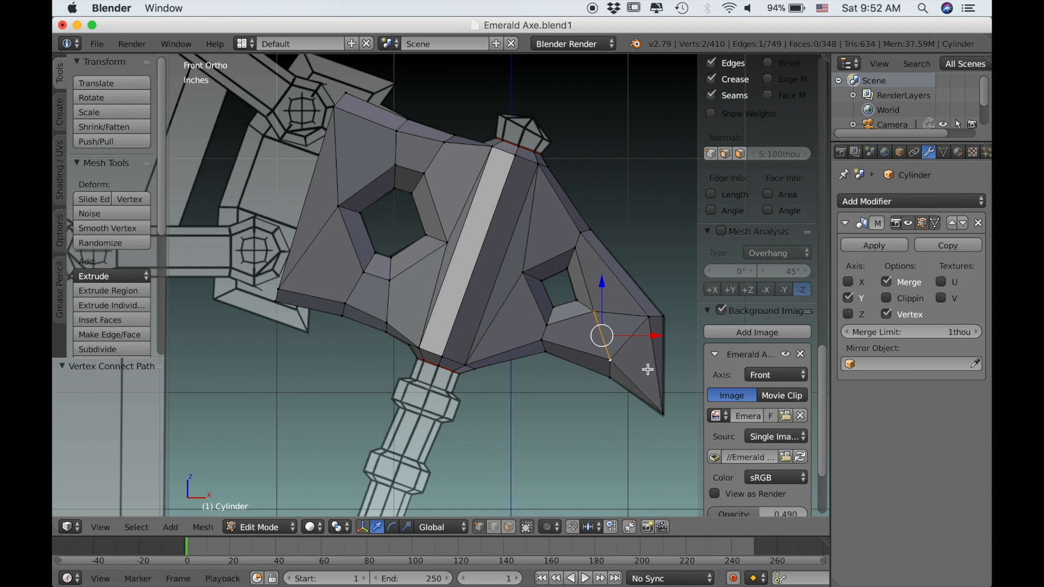
{"action": "key", "text": "a"}
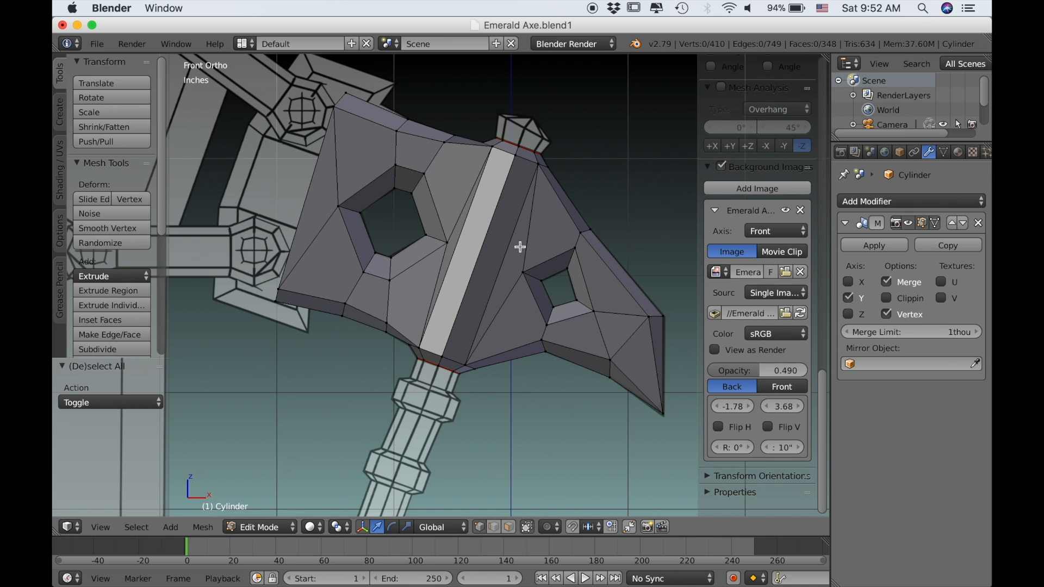
- Move the large opening's corner nearest the central shaft by about -50.2 thou in X and 25.1 thou in Z
{"action": "right_click", "coordinate": [448, 244]}
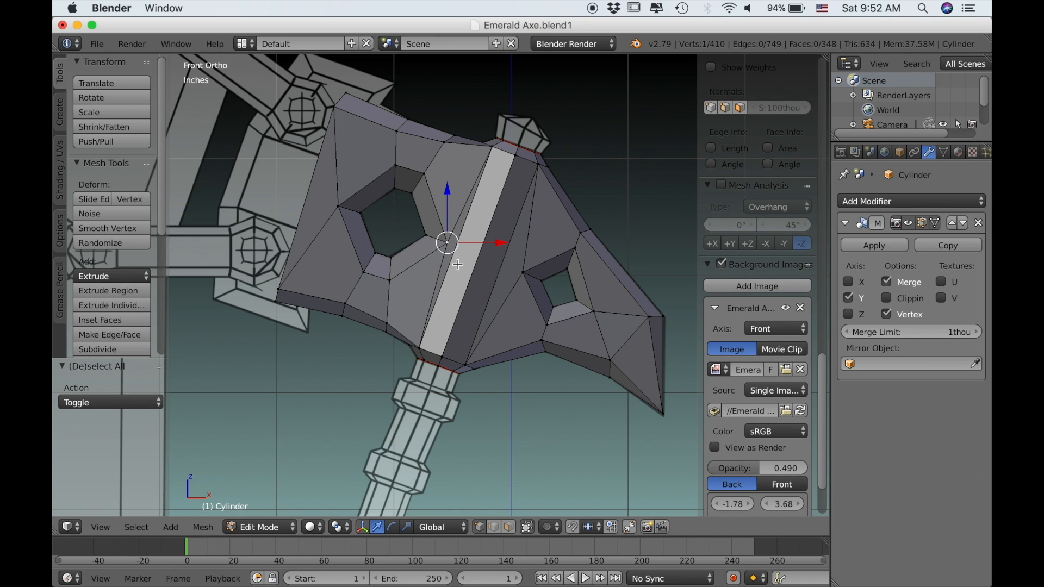
{"action": "key", "text": "g"}
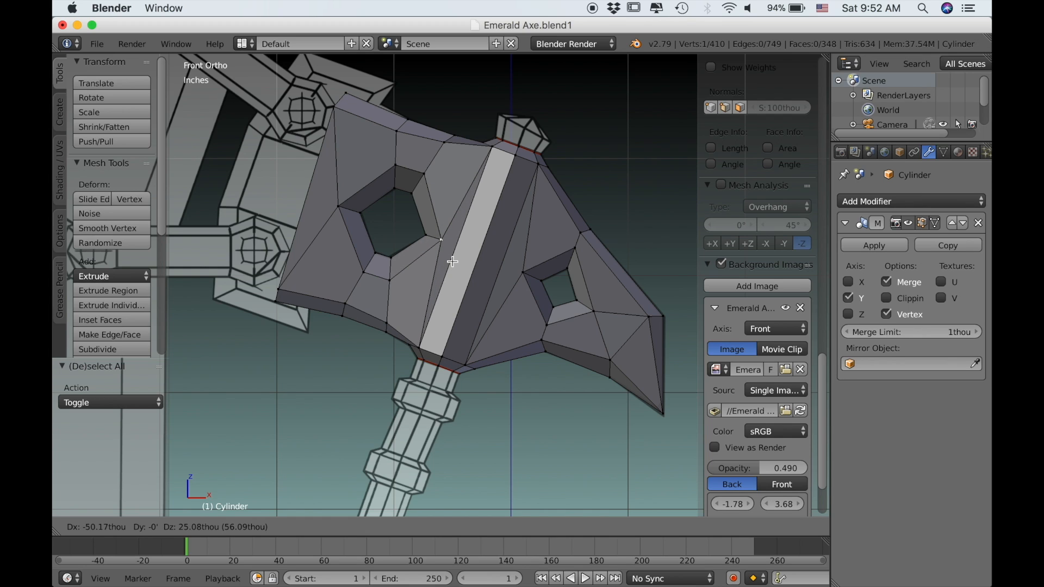
{"action": "left_click", "coordinate": [451, 261]}
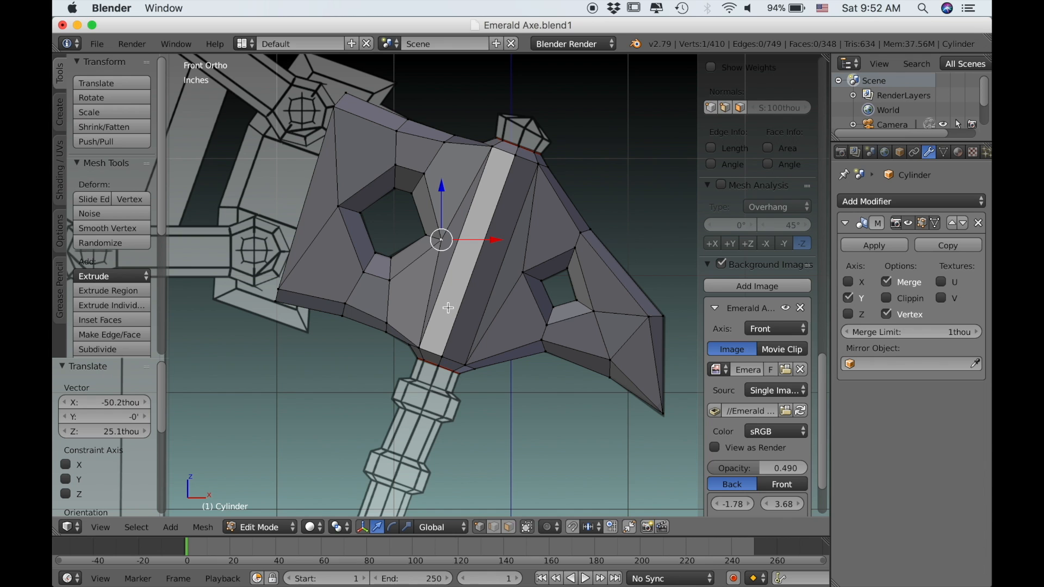
- Remove doubled vertices across the whole visible axe head, then clear the selection
{"action": "key", "text": "a"}
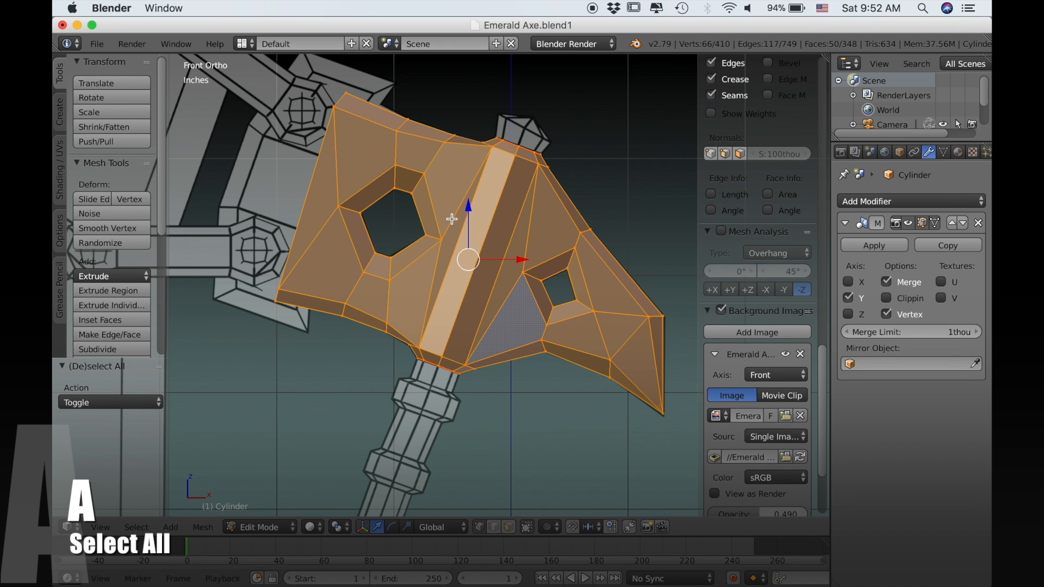
{"action": "key", "text": "w"}
{"action": "left_click", "coordinate": [446, 273]}
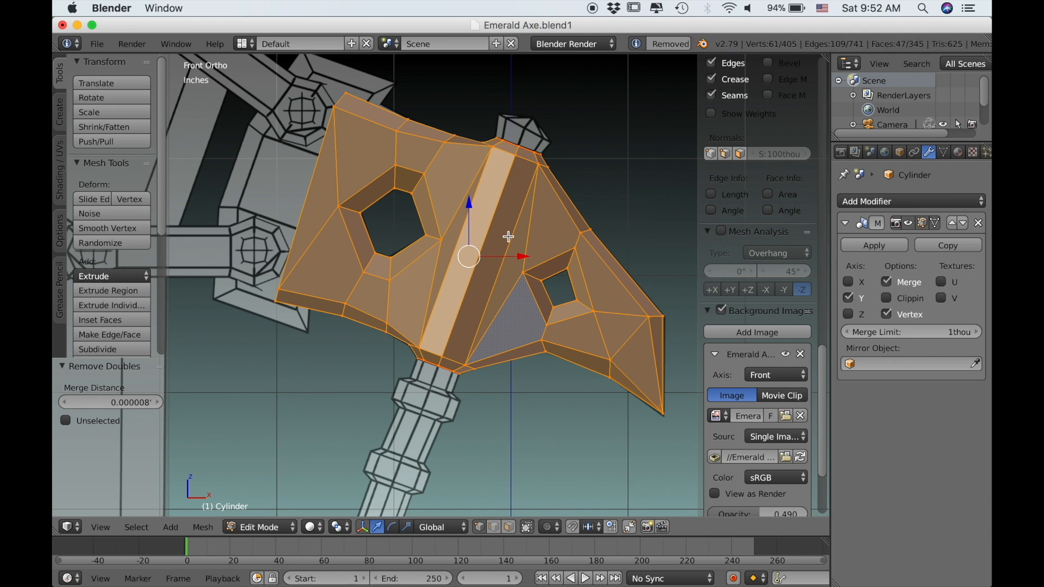
{"action": "key", "text": "a"}
{"action": "scroll", "coordinate": [432, 292], "scroll_direction": "down", "scroll_amount": 2}
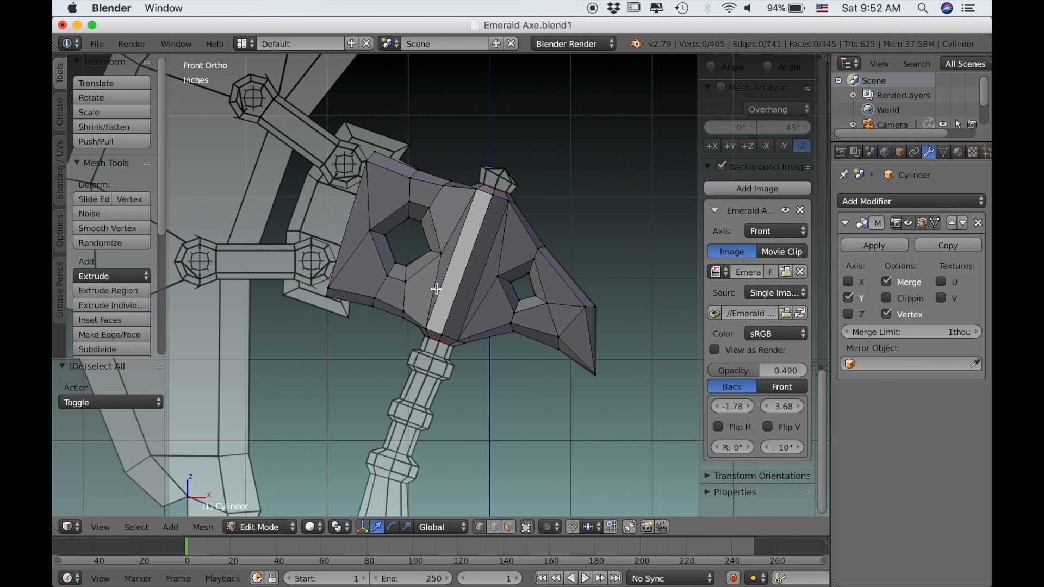
- Reveal the hidden parts of the axe, switch to edge selection mode and clear the selection
{"action": "key", "text": "alt+h"}
{"action": "scroll", "coordinate": [435, 290], "scroll_direction": "down", "scroll_amount": 3}
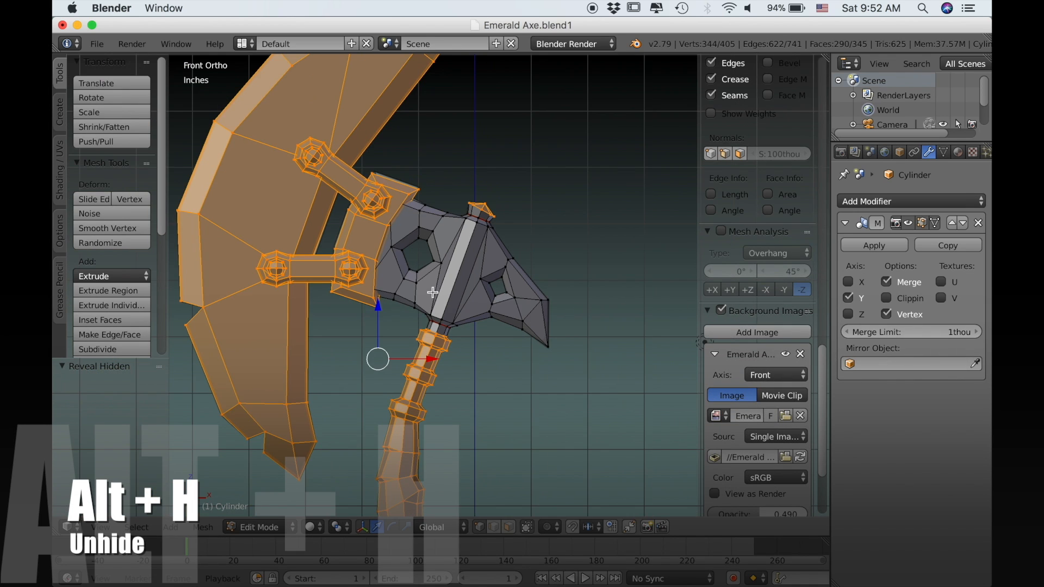
{"action": "scroll", "coordinate": [445, 291], "scroll_direction": "down", "scroll_amount": 4}
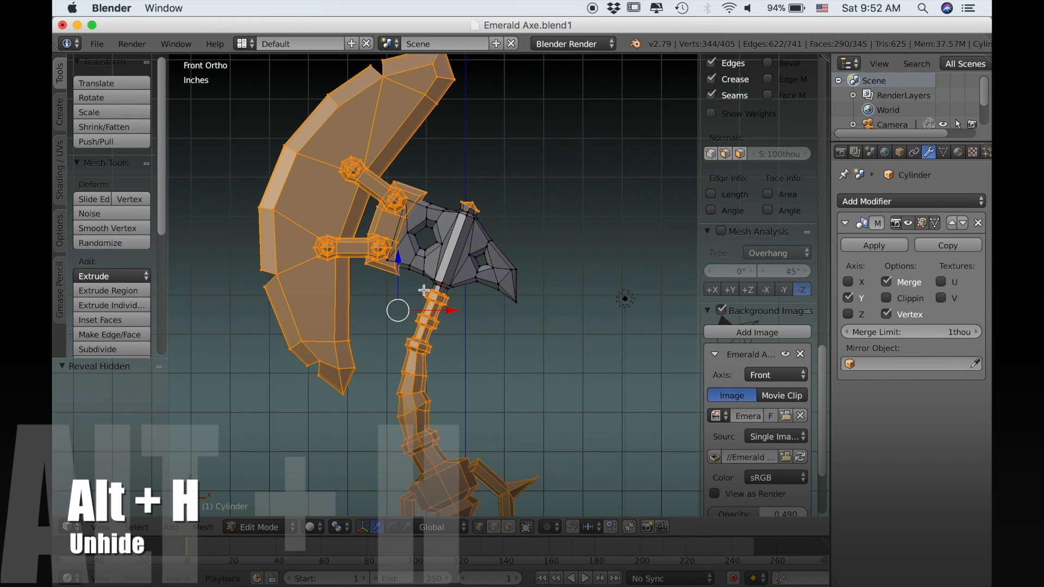
{"action": "middle_click_drag", "start_coordinate": [475, 320], "coordinate": [463, 308], "text": "shift"}
{"action": "left_click", "coordinate": [492, 527]}
{"action": "scroll", "coordinate": [473, 468], "scroll_direction": "up", "scroll_amount": 7}
{"action": "key", "text": "a"}
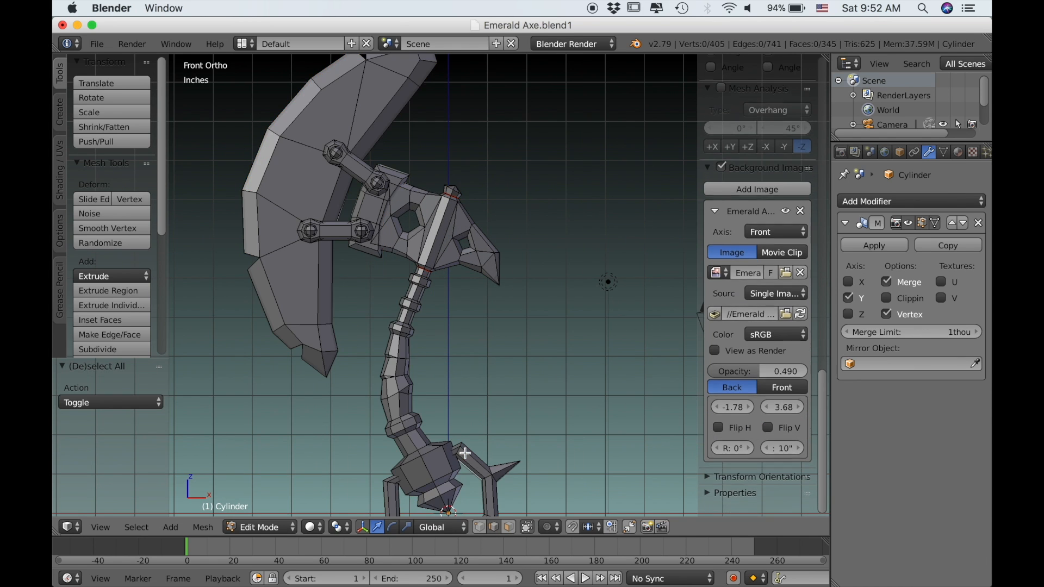
- Mark seams on the two edge loops bounding the grip, below the third handle ring and above the lower collar
{"action": "middle_click_drag", "start_coordinate": [376, 281], "coordinate": [395, 249], "text": "shift"}
{"action": "scroll", "coordinate": [417, 342], "scroll_direction": "down", "scroll_amount": 2}
{"action": "middle_click_drag", "start_coordinate": [405, 358], "coordinate": [427, 324], "text": "shift"}
{"action": "scroll", "coordinate": [425, 365], "scroll_direction": "up", "scroll_amount": 1}
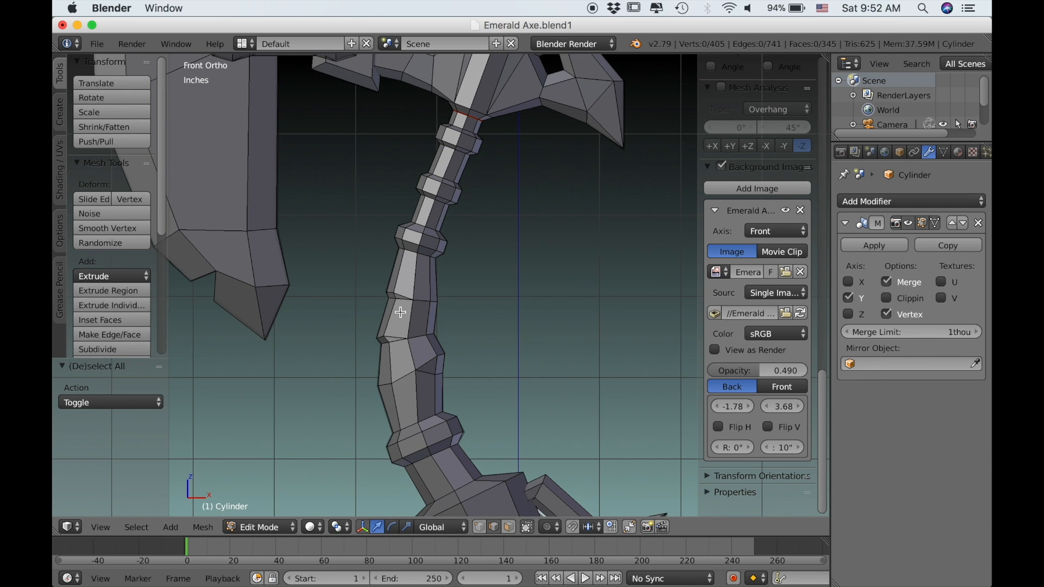
{"action": "right_click", "coordinate": [412, 251], "text": "alt"}
{"action": "scroll", "coordinate": [422, 390], "scroll_direction": "up", "scroll_amount": 1}
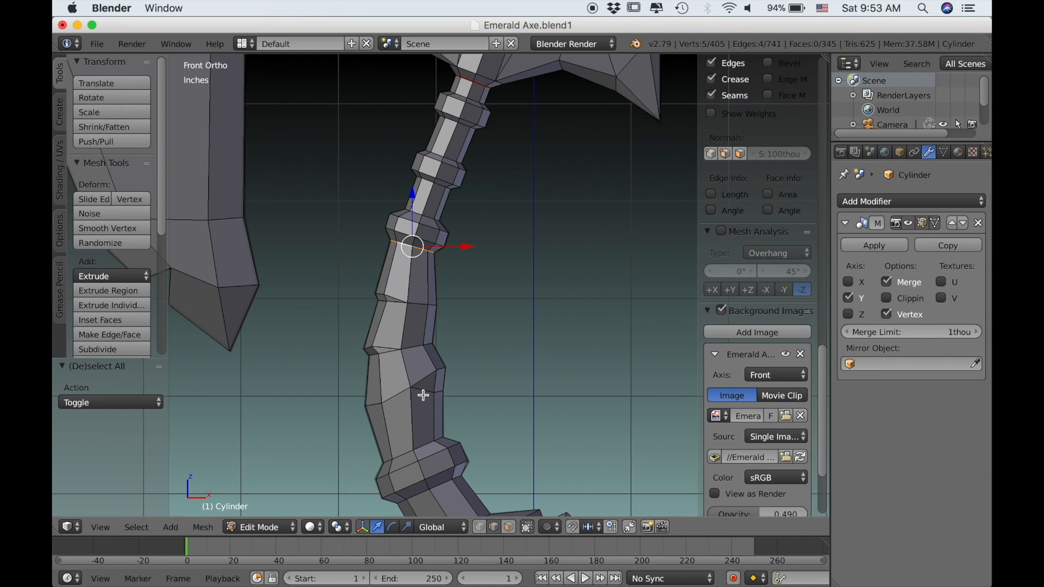
{"action": "middle_click_drag", "start_coordinate": [422, 390], "coordinate": [431, 356], "text": "shift"}
{"action": "right_click", "coordinate": [414, 412], "text": "alt+shift"}
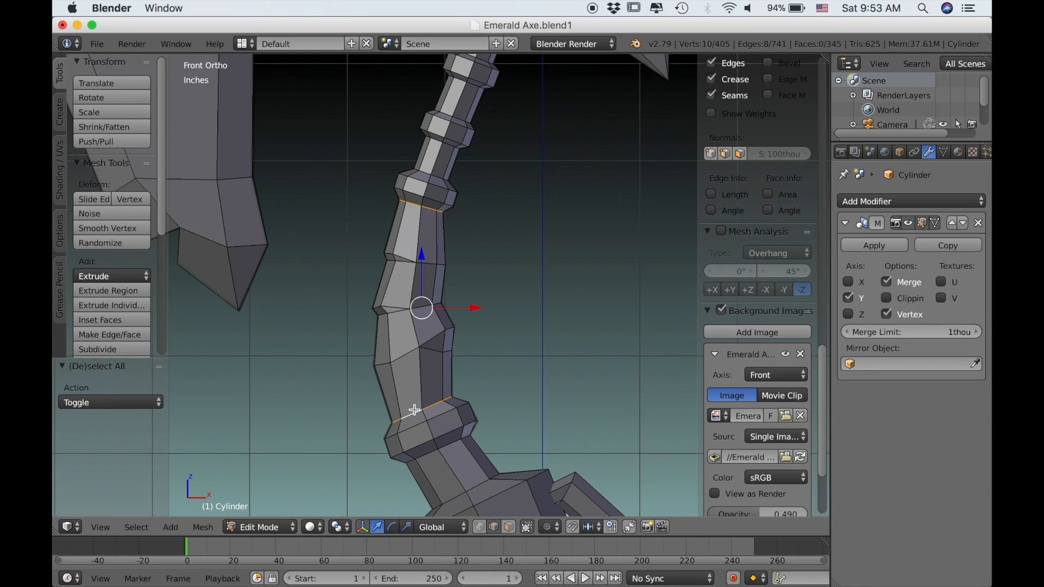
{"action": "key", "text": "ctrl+e"}
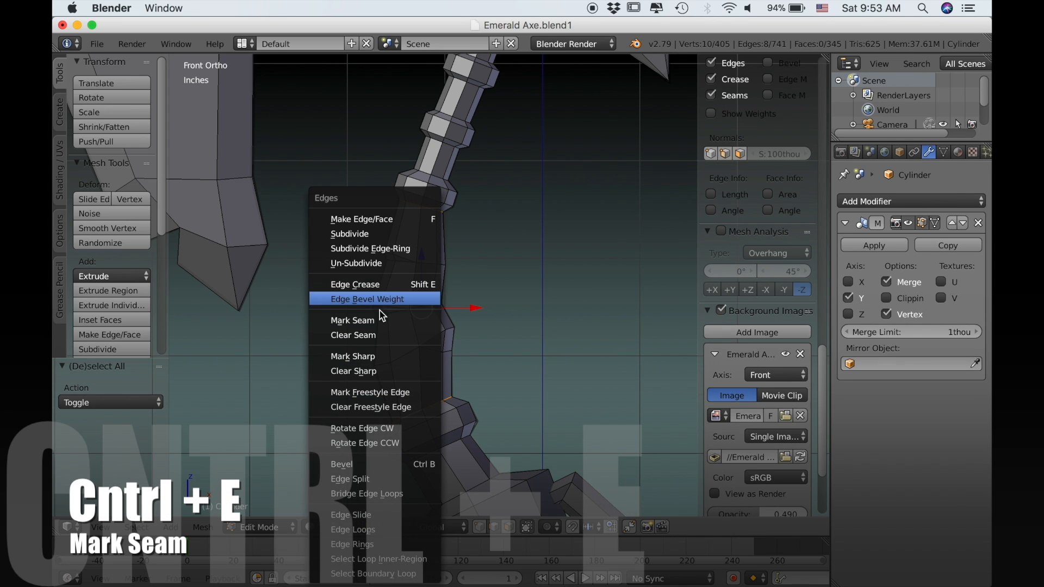
{"action": "left_click", "coordinate": [376, 326]}
{"action": "scroll", "coordinate": [410, 342], "scroll_direction": "down", "scroll_amount": 3}
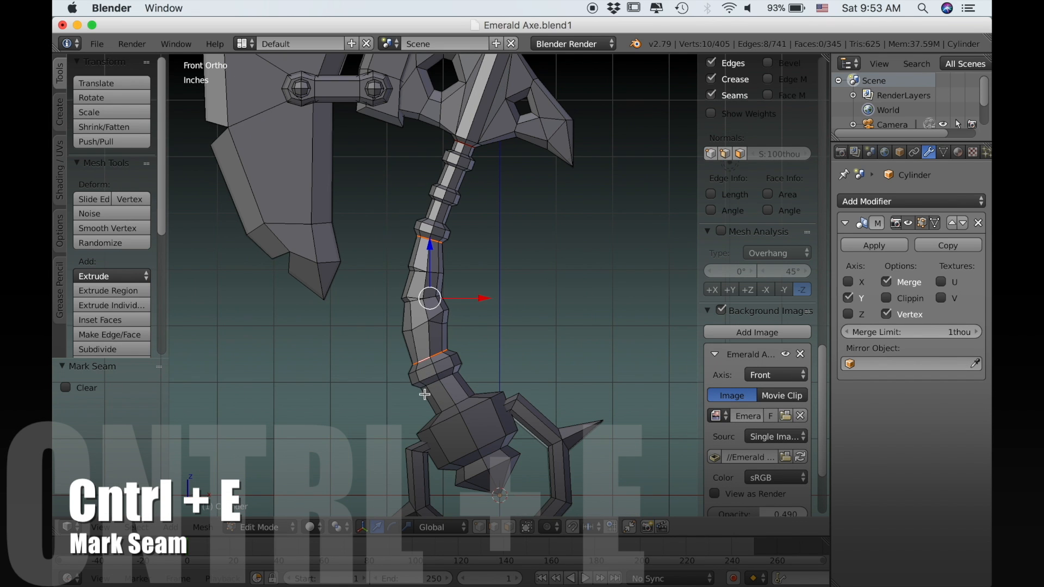
- Mark a seam on the widest edge loop of the pointed pommel tip inside the ring
{"action": "scroll", "coordinate": [413, 349], "scroll_direction": "up", "scroll_amount": 3}
{"action": "middle_click_drag", "start_coordinate": [413, 349], "coordinate": [401, 328], "text": "shift"}
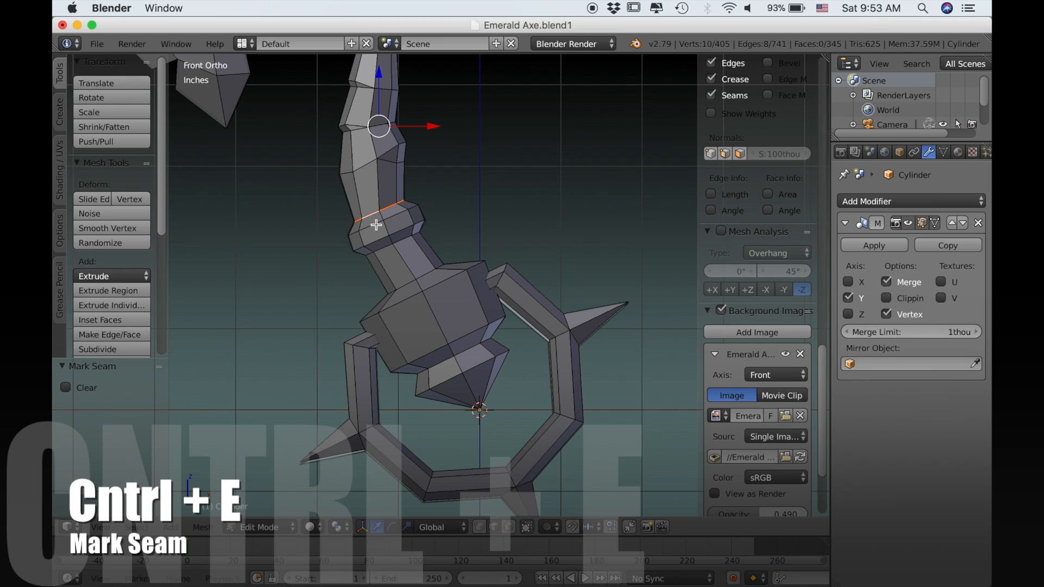
{"action": "scroll", "coordinate": [470, 392], "scroll_direction": "up", "scroll_amount": 1}
{"action": "right_click", "coordinate": [454, 396], "text": "alt"}
{"action": "key", "text": "ctrl+e"}
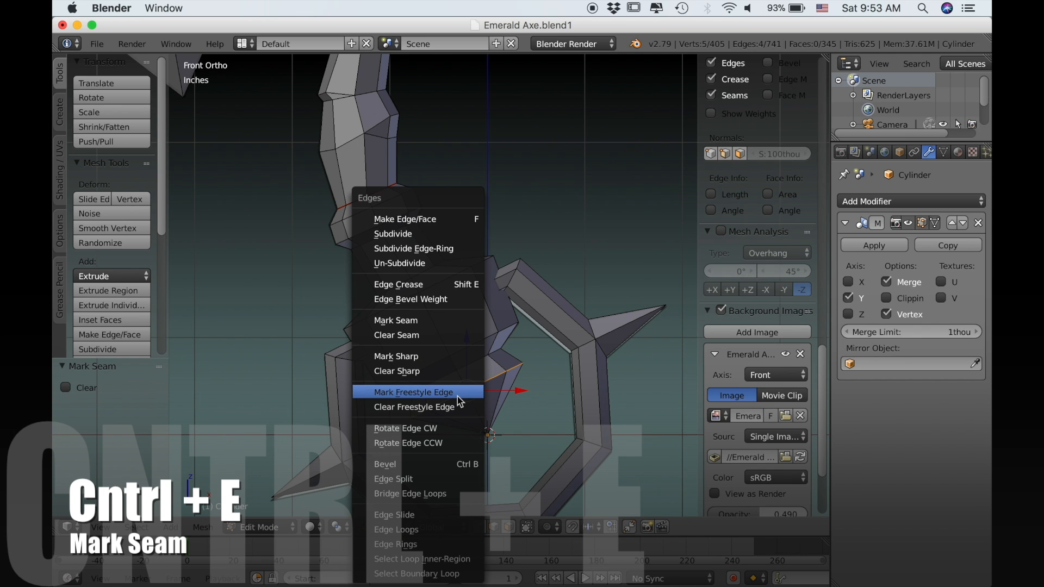
{"action": "left_click", "coordinate": [400, 321]}
{"action": "scroll", "coordinate": [421, 350], "scroll_direction": "down", "scroll_amount": 1}
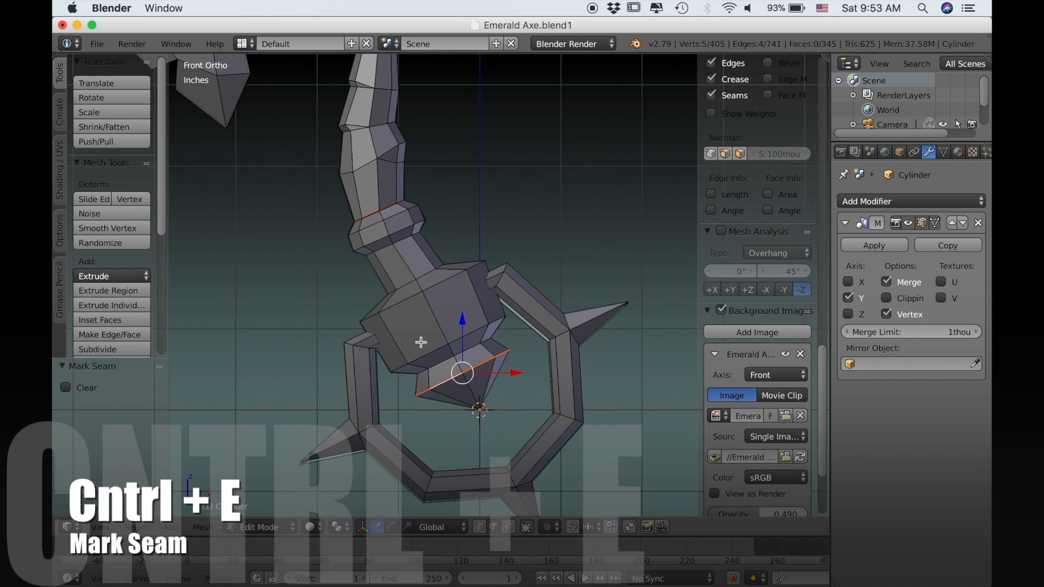
- Mark seams on the base edges of the three spikes around the pommel ring
{"action": "scroll", "coordinate": [425, 361], "scroll_direction": "down", "scroll_amount": 1}
{"action": "scroll", "coordinate": [419, 383], "scroll_direction": "up", "scroll_amount": 1}
{"action": "middle_click_drag", "start_coordinate": [405, 418], "coordinate": [467, 327], "text": "shift"}
{"action": "scroll", "coordinate": [449, 342], "scroll_direction": "up", "scroll_amount": 2}
{"action": "right_click", "coordinate": [406, 350]}
{"action": "right_click", "coordinate": [412, 371], "text": "shift"}
{"action": "middle_click_drag", "start_coordinate": [492, 407], "coordinate": [292, 275], "text": "shift"}
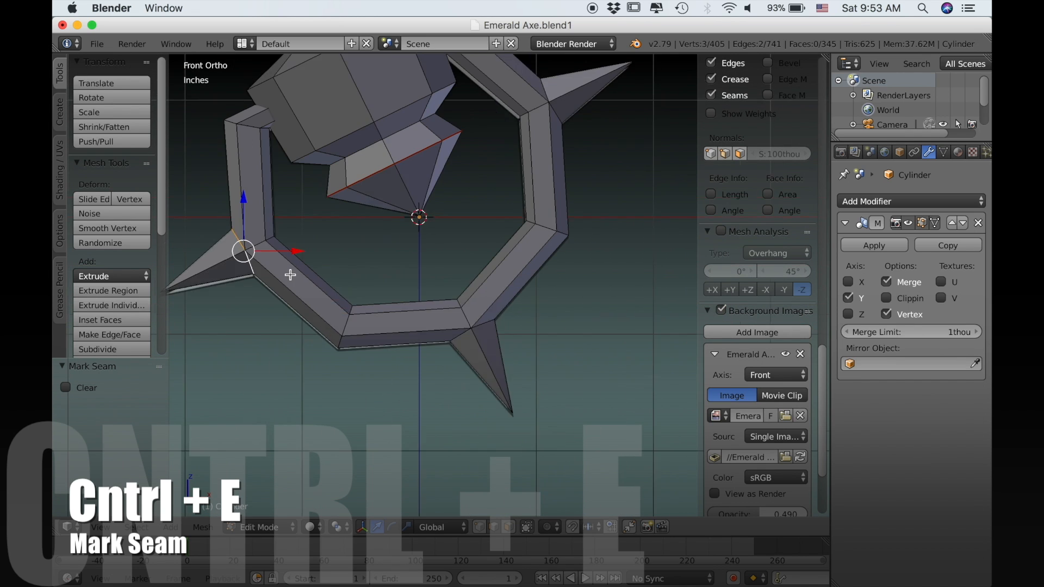
{"action": "right_click", "coordinate": [425, 316], "text": "shift"}
{"action": "right_click", "coordinate": [452, 301], "text": "shift"}
{"action": "middle_click_drag", "start_coordinate": [503, 228], "coordinate": [478, 397], "text": "shift"}
{"action": "scroll", "coordinate": [478, 397], "scroll_direction": "up", "scroll_amount": 1}
{"action": "right_click", "coordinate": [519, 248], "text": "shift"}
{"action": "right_click", "coordinate": [505, 219], "text": "shift"}
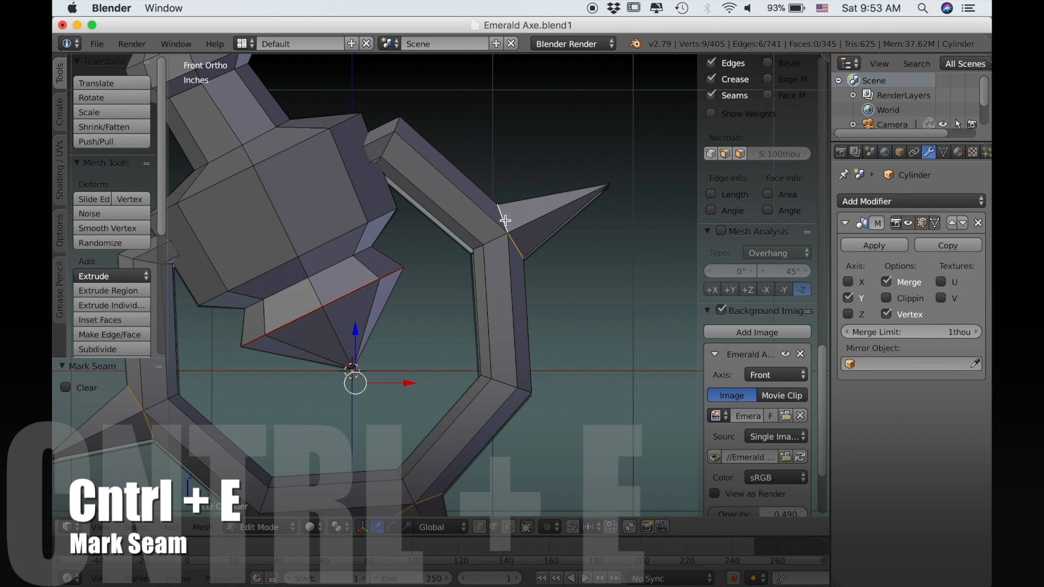
{"action": "key", "text": "ctrl+e"}
{"action": "left_click", "coordinate": [502, 229]}
{"action": "scroll", "coordinate": [478, 247], "scroll_direction": "down", "scroll_amount": 3}
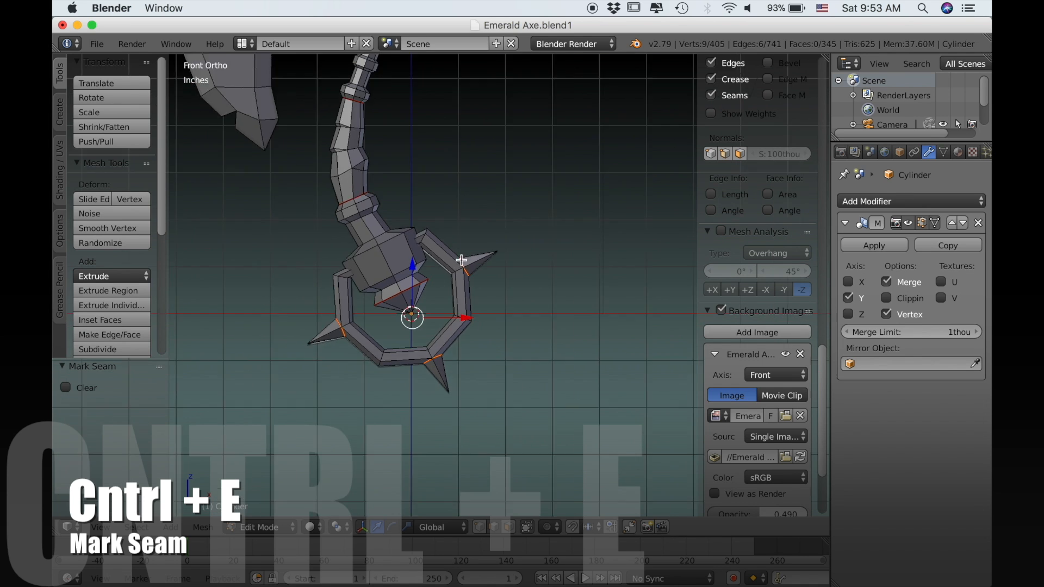
- Mark a seam on the widest edge loop of the small cap on top of the axe head
{"action": "middle_click_drag", "start_coordinate": [478, 247], "coordinate": [499, 300], "text": "shift"}
{"action": "middle_click_drag", "start_coordinate": [446, 341], "coordinate": [456, 377], "text": "shift"}
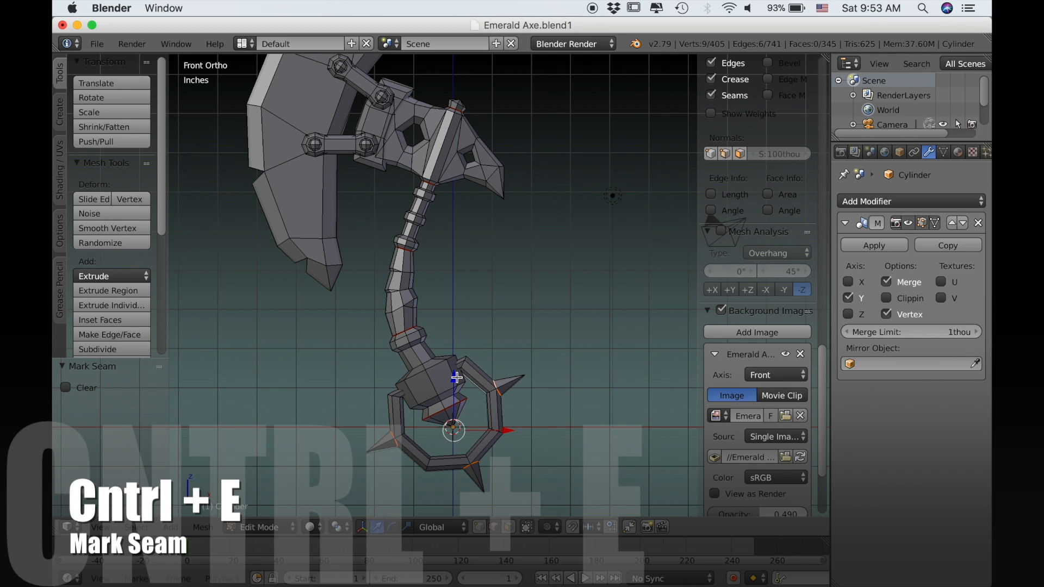
{"action": "middle_click_drag", "start_coordinate": [456, 377], "coordinate": [457, 389], "text": "shift"}
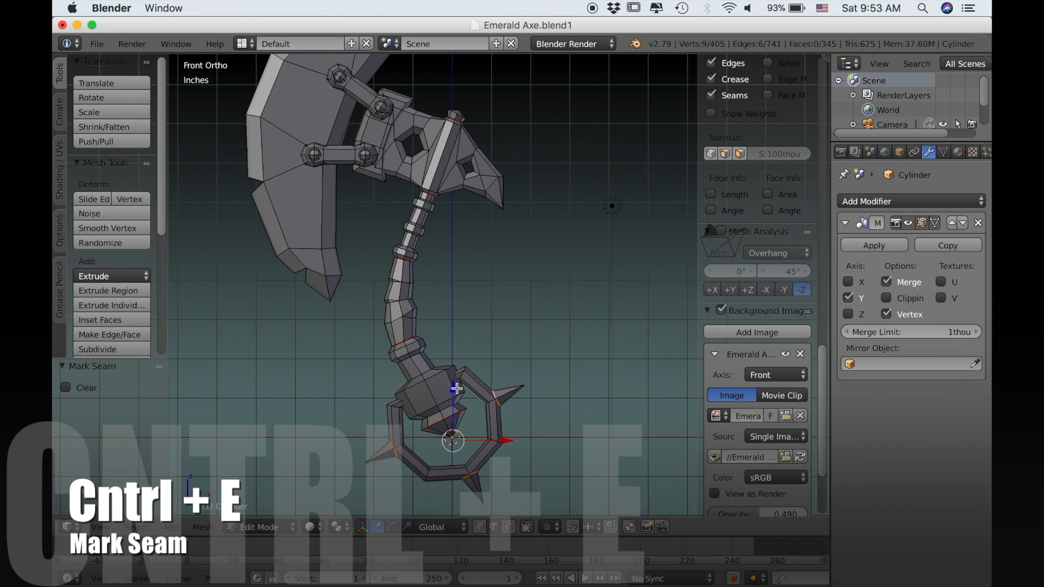
{"action": "scroll", "coordinate": [456, 388], "scroll_direction": "up", "scroll_amount": 8}
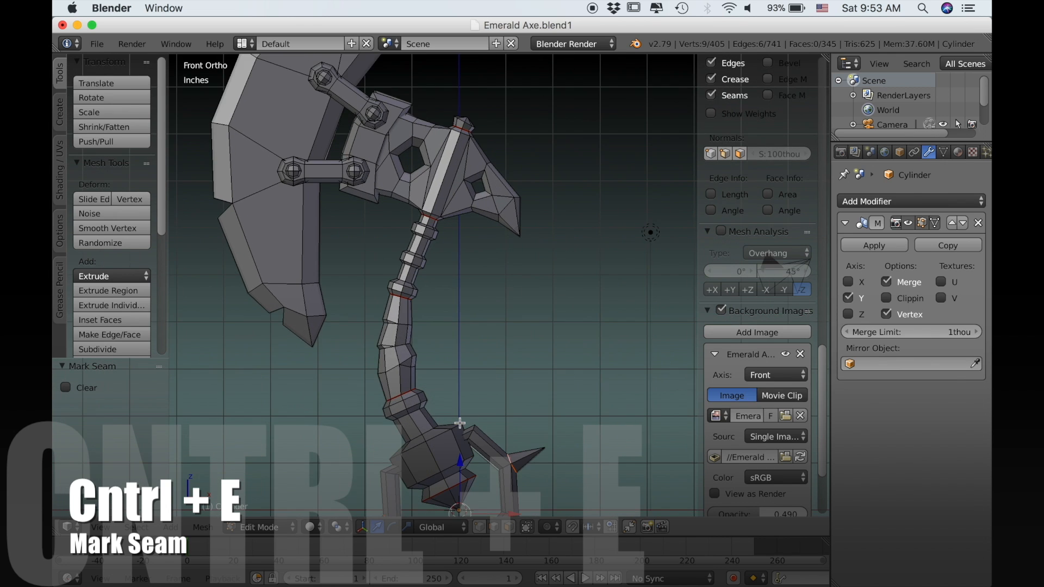
{"action": "middle_click_drag", "start_coordinate": [438, 256], "coordinate": [454, 410], "text": "shift"}
{"action": "scroll", "coordinate": [456, 402], "scroll_direction": "up", "scroll_amount": 1}
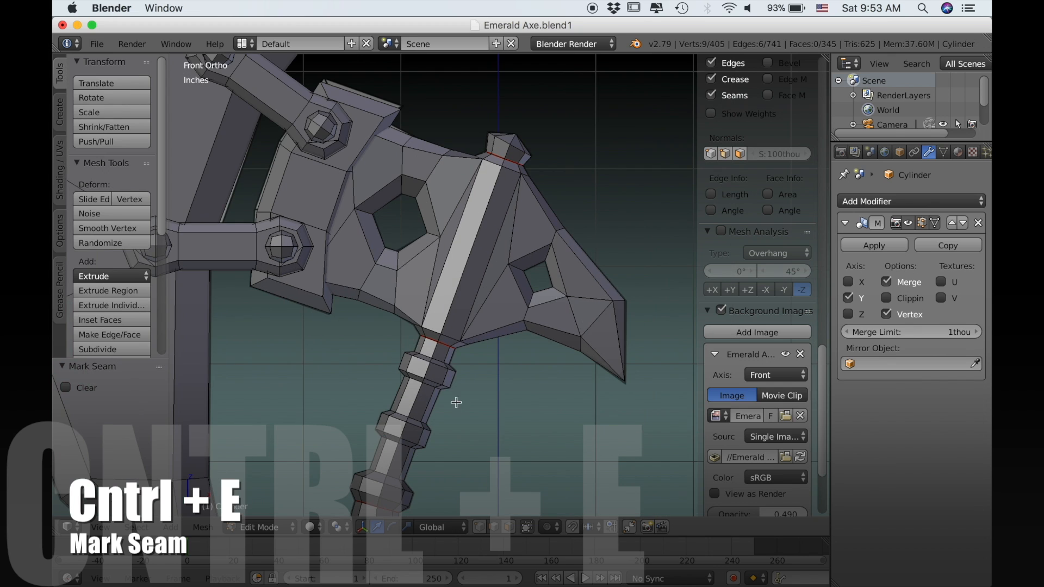
{"action": "middle_click_drag", "start_coordinate": [396, 255], "coordinate": [339, 352], "text": "shift"}
{"action": "scroll", "coordinate": [342, 354], "scroll_direction": "up", "scroll_amount": 5}
{"action": "middle_click_drag", "start_coordinate": [411, 257], "coordinate": [382, 329], "text": "shift"}
{"action": "right_click", "coordinate": [417, 257], "text": "alt"}
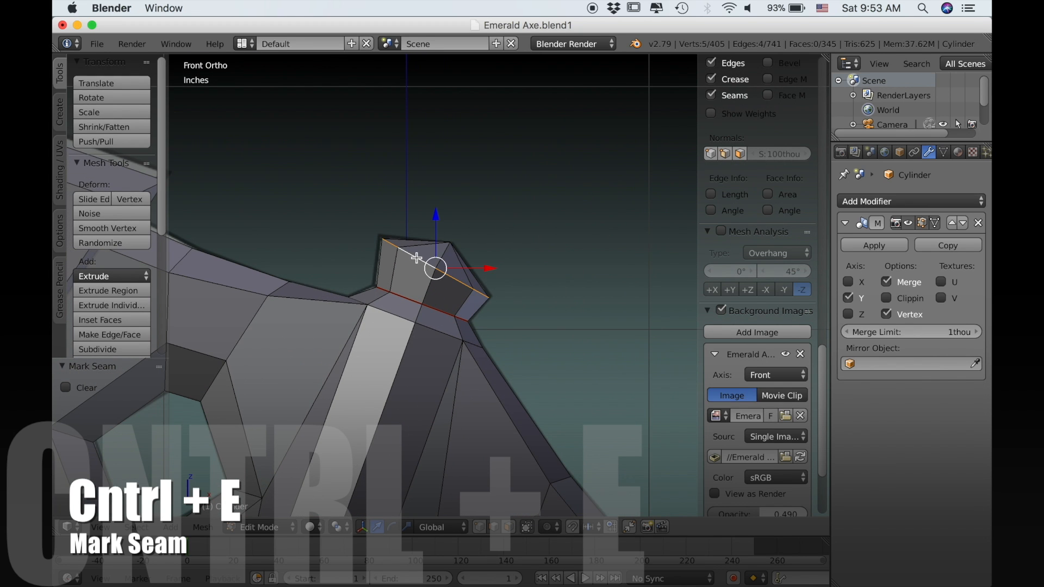
{"action": "key", "text": "ctrl+e"}
{"action": "left_click", "coordinate": [417, 260]}
{"action": "scroll", "coordinate": [452, 296], "scroll_direction": "down", "scroll_amount": 8}
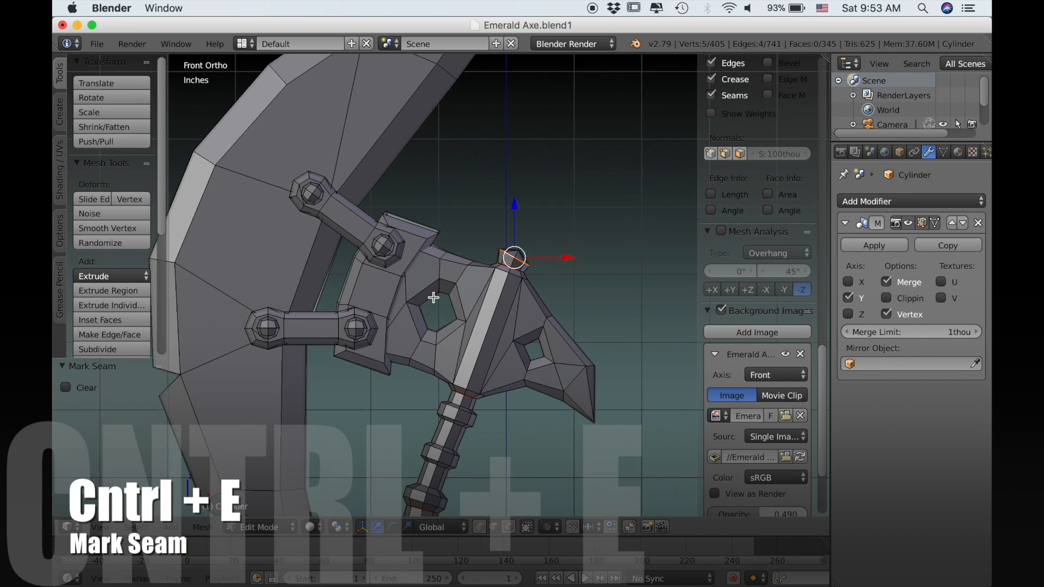
- Mark seams along the outline edge loops of the two links connecting the blade to the head
{"action": "mouse_move", "coordinate": [398, 309]}
{"action": "middle_mouse_down"}
{"action": "mouse_move", "coordinate": [380, 326]}
{"action": "mouse_move", "coordinate": [359, 324]}
{"action": "mouse_move", "coordinate": [381, 305]}
{"action": "middle_mouse_up"}
{"action": "scroll", "coordinate": [359, 324], "scroll_direction": "up", "scroll_amount": 2}
{"action": "right_click", "coordinate": [355, 256], "text": "alt"}
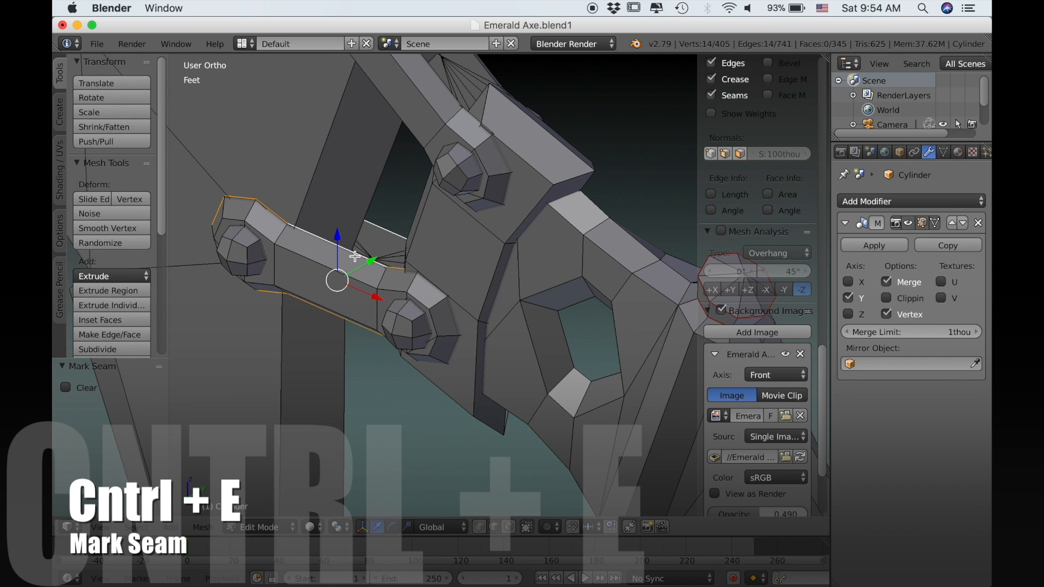
{"action": "middle_click_drag", "start_coordinate": [429, 199], "coordinate": [388, 270], "text": "shift"}
{"action": "right_click", "coordinate": [395, 186], "text": "alt+shift"}
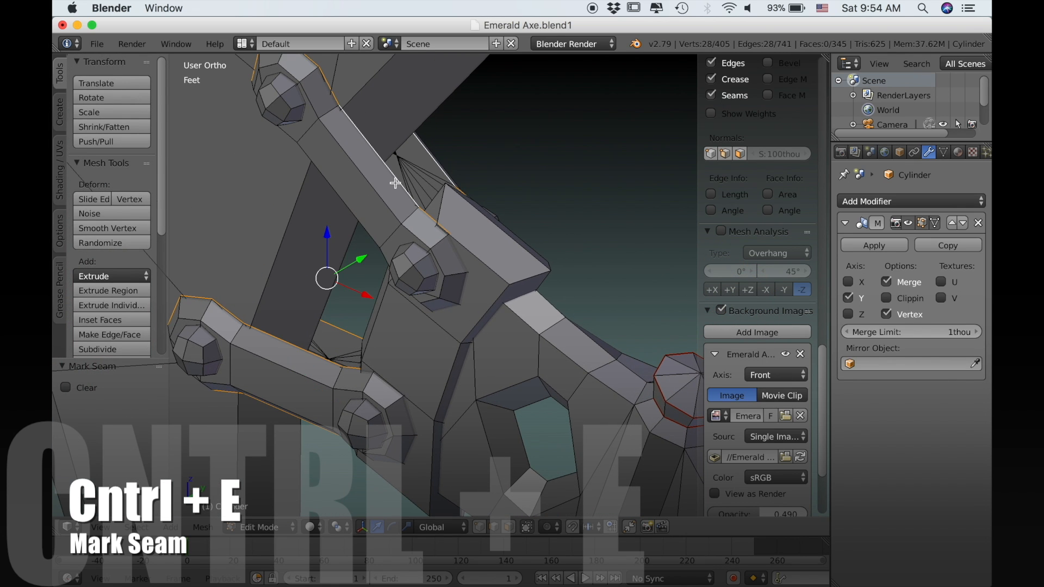
{"action": "key", "text": "ctrl+e"}
{"action": "left_click", "coordinate": [361, 223]}
{"action": "middle_click_drag", "start_coordinate": [361, 223], "coordinate": [467, 190]}
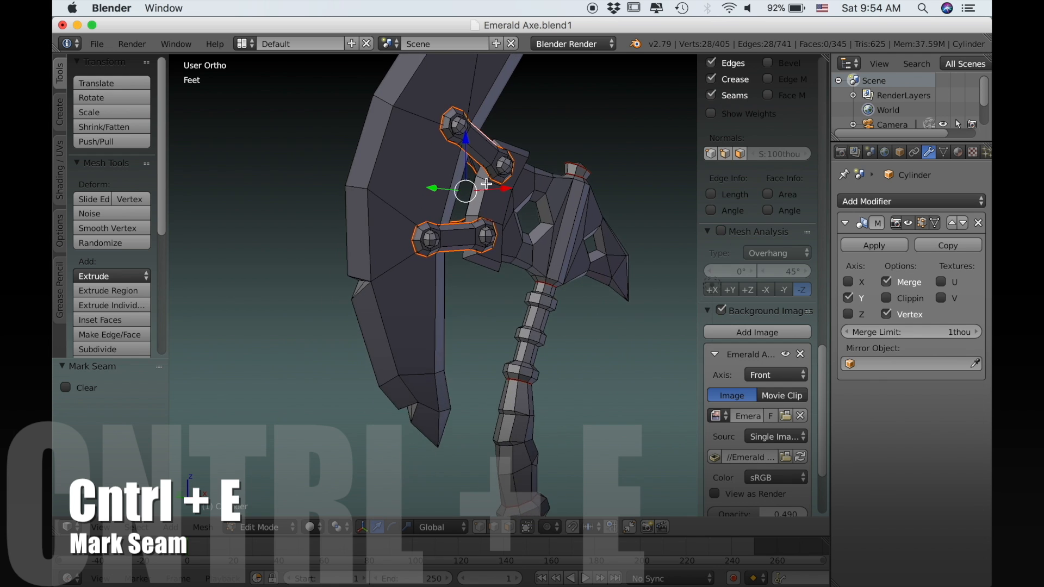
- Mark seams on the edges of the notches in the blade's outer cutting edge
{"action": "scroll", "coordinate": [429, 249], "scroll_direction": "up", "scroll_amount": 6}
{"action": "scroll", "coordinate": [518, 150], "scroll_direction": "down", "scroll_amount": 5}
{"action": "right_click", "coordinate": [484, 405]}
{"action": "middle_click_drag", "start_coordinate": [416, 192], "coordinate": [444, 413], "text": "shift"}
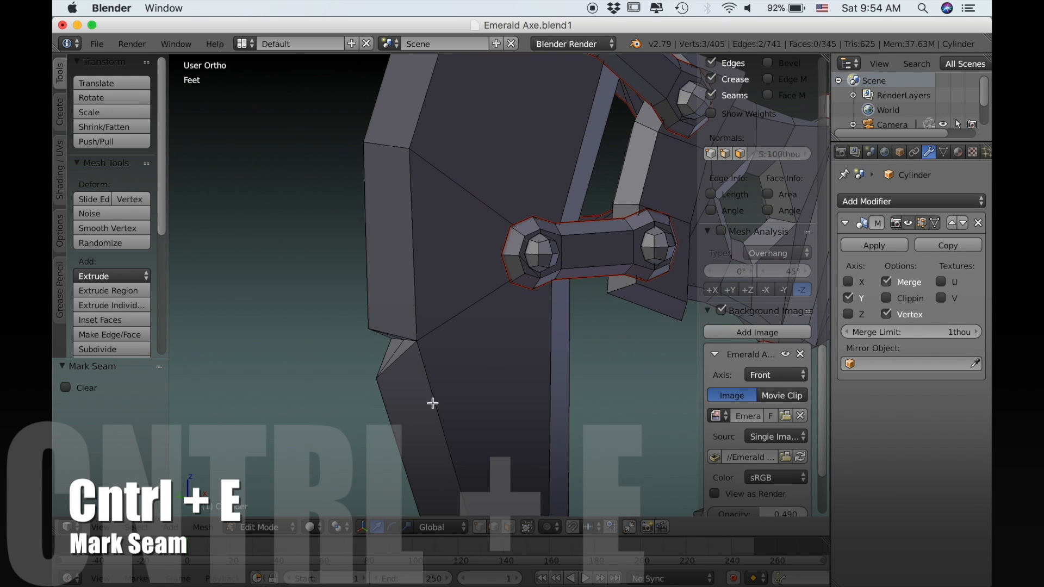
{"action": "right_click", "coordinate": [407, 334], "text": "shift"}
{"action": "middle_click_drag", "start_coordinate": [408, 333], "coordinate": [392, 229]}
{"action": "scroll", "coordinate": [391, 229], "scroll_direction": "up", "scroll_amount": 3}
{"action": "right_click", "coordinate": [481, 234], "text": "shift"}
{"action": "right_click", "coordinate": [511, 217], "text": "shift"}
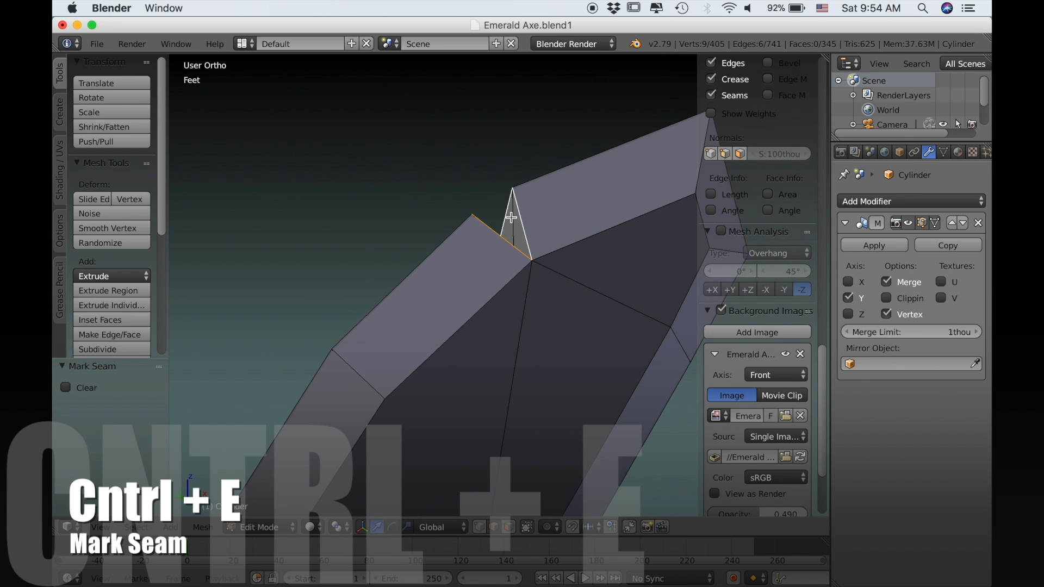
{"action": "key", "text": "ctrl+e"}
{"action": "left_click", "coordinate": [508, 216]}
{"action": "scroll", "coordinate": [505, 216], "scroll_direction": "down", "scroll_amount": 5}
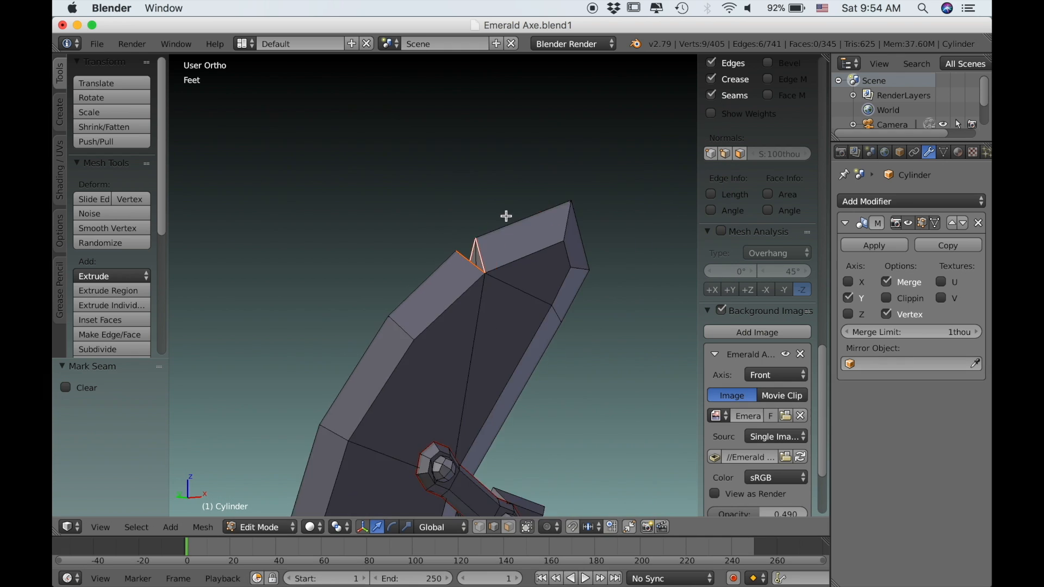
{"action": "middle_click_drag", "start_coordinate": [484, 246], "coordinate": [459, 248]}
{"action": "middle_click_drag", "start_coordinate": [460, 247], "coordinate": [431, 86], "text": "shift"}
{"action": "middle_click_drag", "start_coordinate": [417, 382], "coordinate": [383, 334], "text": "shift"}
{"action": "scroll", "coordinate": [412, 338], "scroll_direction": "up", "scroll_amount": 2}
{"action": "right_click", "coordinate": [383, 332], "text": "alt"}
{"action": "scroll", "coordinate": [391, 321], "scroll_direction": "down", "scroll_amount": 2}
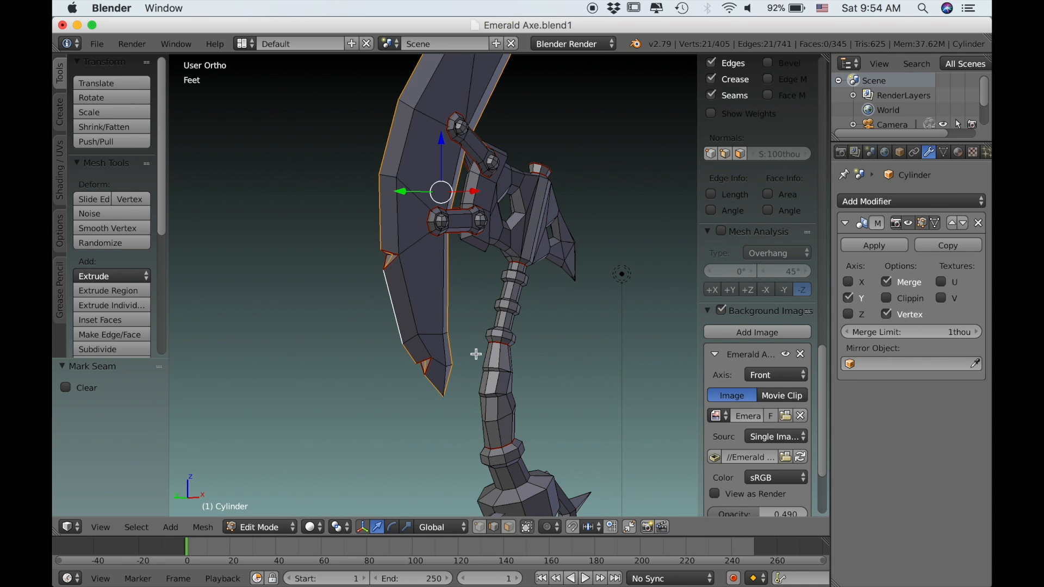
- Clear the edge selection and return to the front view of the whole axe
{"action": "middle_click_drag", "start_coordinate": [482, 401], "coordinate": [451, 205]}
{"action": "key", "text": "a"}
{"action": "middle_click_drag", "start_coordinate": [451, 205], "coordinate": [390, 298], "text": "shift"}
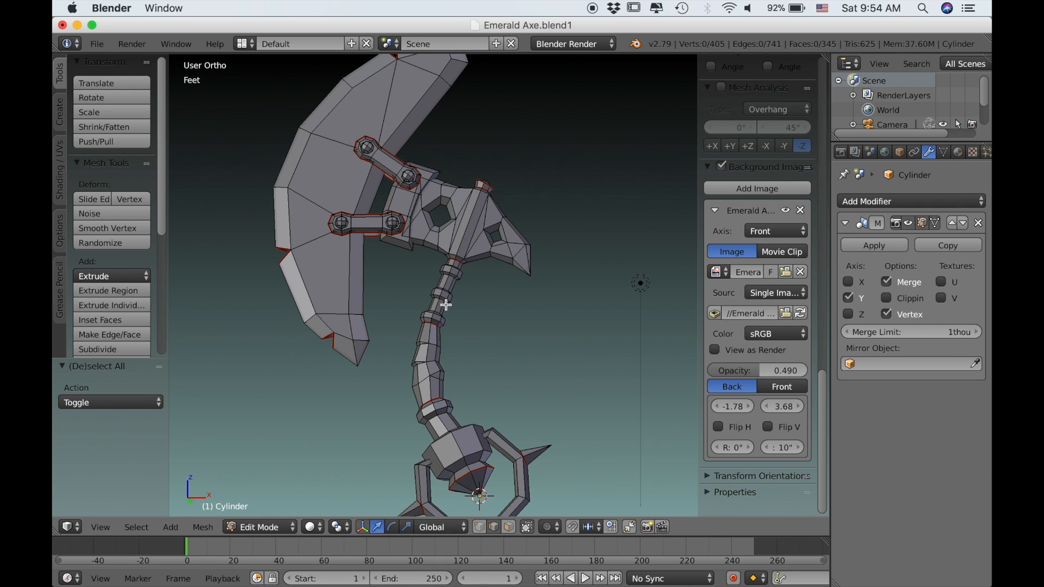
{"action": "key", "text": "KP_1"}
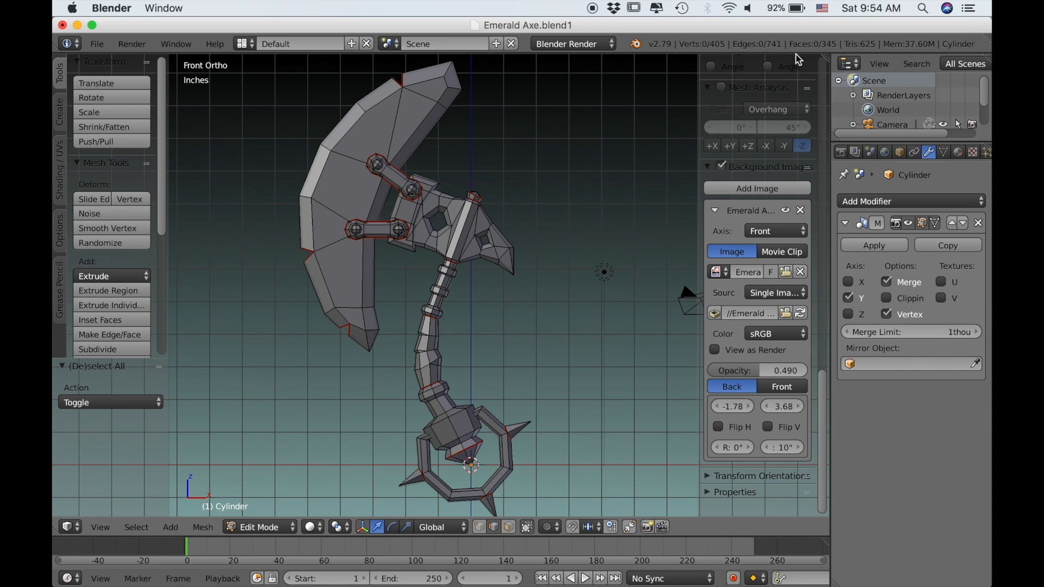
- Split the 3D view vertically in two, hide its side panels, and make one half a UV/Image Editor
{"action": "left_click_drag", "start_coordinate": [826, 56], "coordinate": [481, 122]}
{"action": "key", "text": "t"}
{"action": "key", "text": "n"}
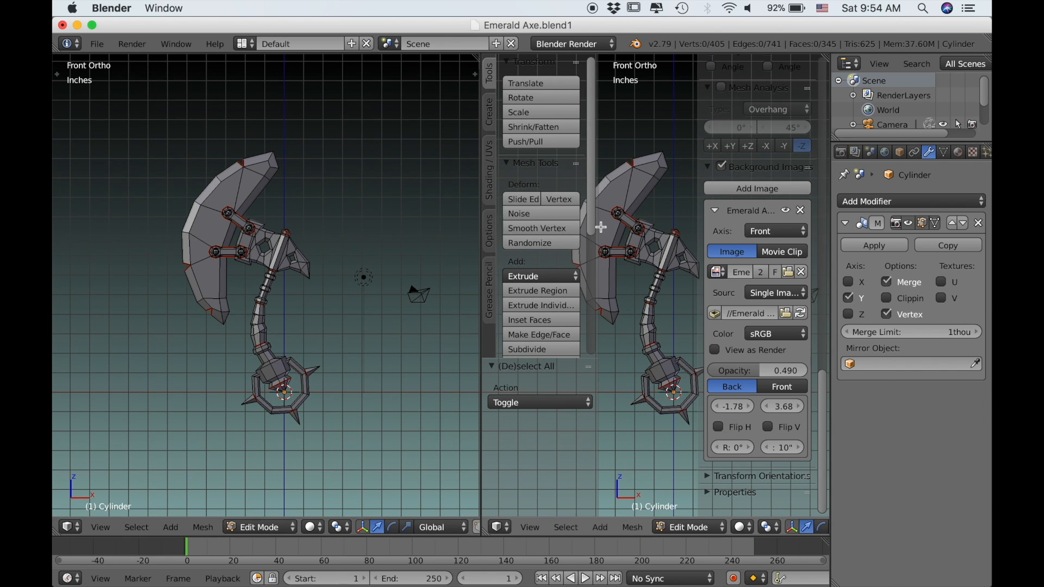
{"action": "key", "text": "t"}
{"action": "key", "text": "n"}
{"action": "left_click", "coordinate": [76, 526]}
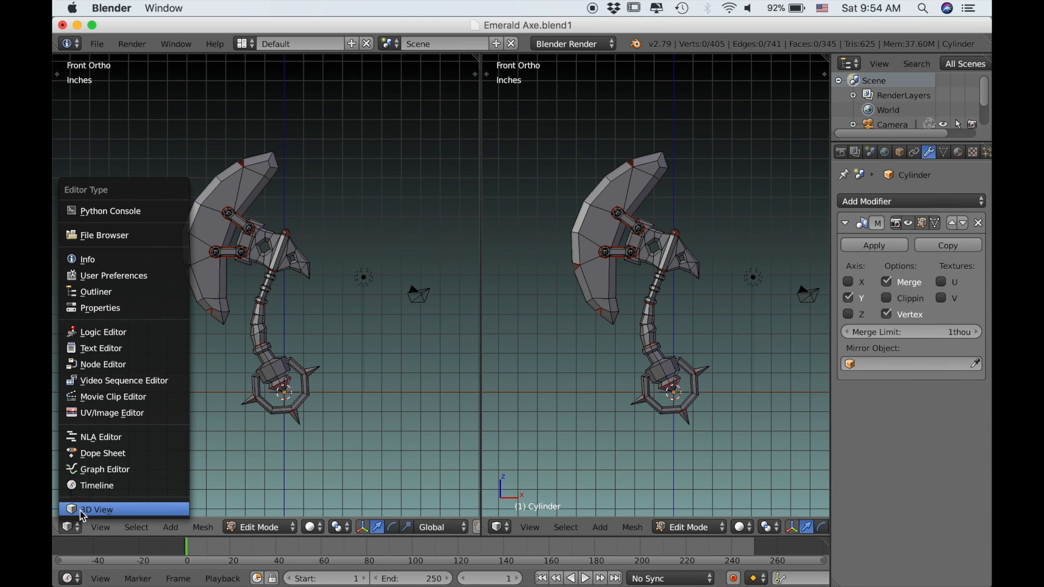
{"action": "left_click", "coordinate": [92, 411]}
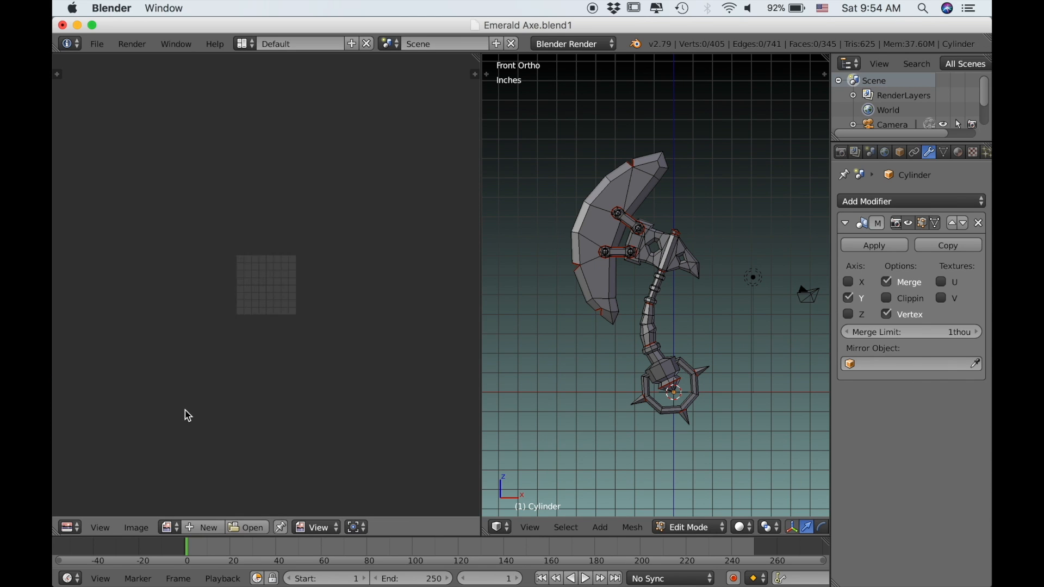
- In face select mode, select all linked faces of the axe blade and UV-map them with Project From View from the front
{"action": "scroll", "coordinate": [187, 414], "scroll_direction": "up", "scroll_amount": 6}
{"action": "scroll", "coordinate": [728, 372], "scroll_direction": "up", "scroll_amount": 2}
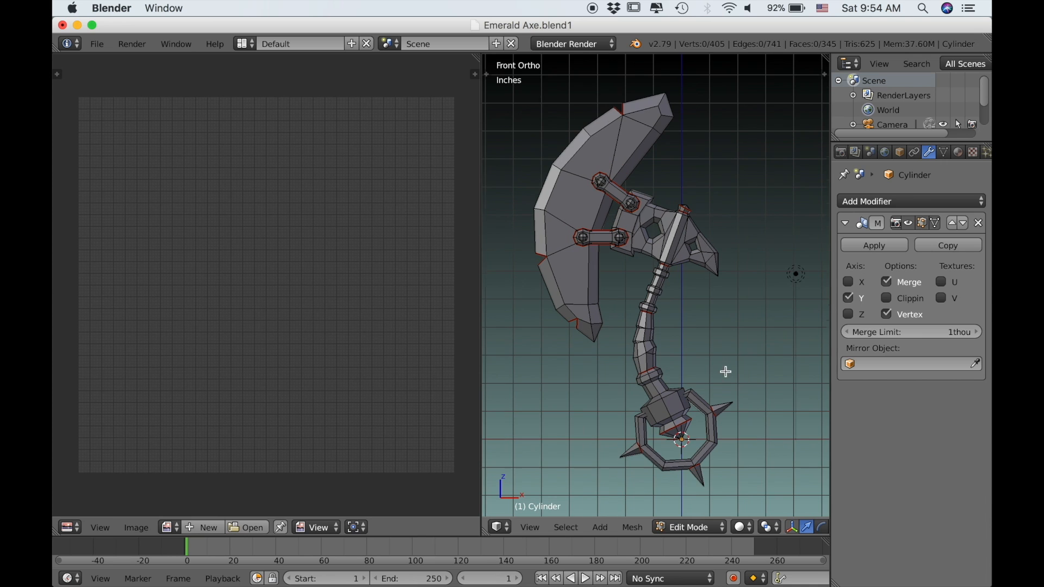
{"action": "scroll", "coordinate": [713, 391], "scroll_direction": "up", "scroll_amount": 3}
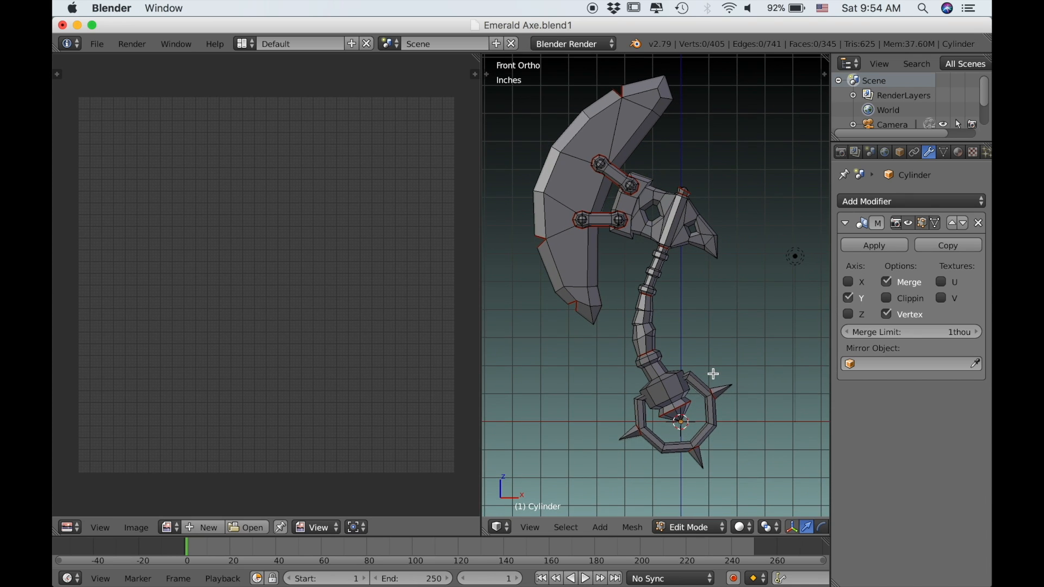
{"action": "scroll", "coordinate": [714, 389], "scroll_direction": "down", "scroll_amount": 2}
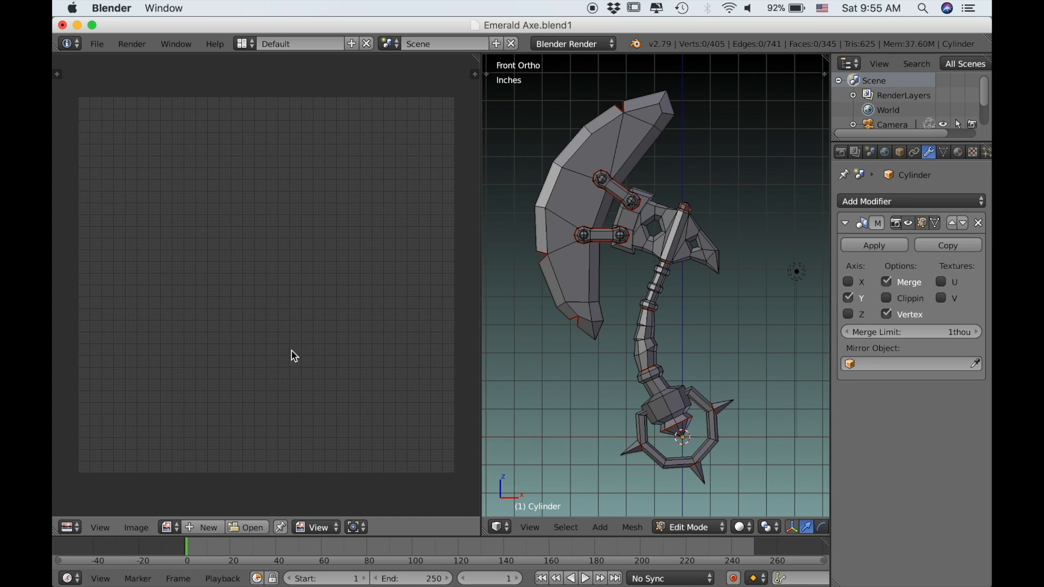
{"action": "middle_click_drag", "start_coordinate": [796, 528], "coordinate": [788, 528]}
{"action": "scroll", "coordinate": [790, 528], "scroll_direction": "down", "scroll_amount": 10}
{"action": "left_click", "coordinate": [786, 527]}
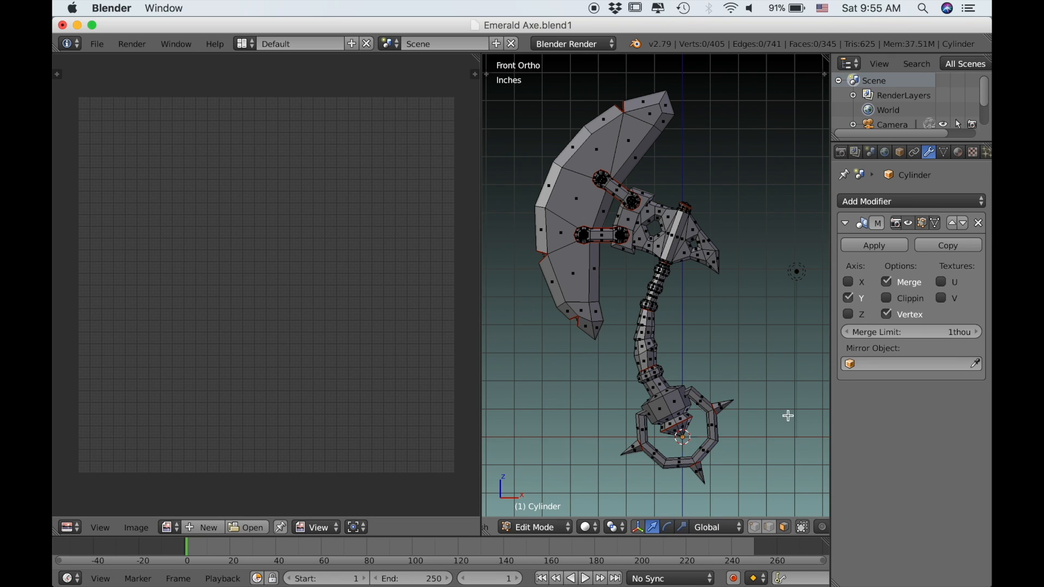
{"action": "key", "text": "l"}
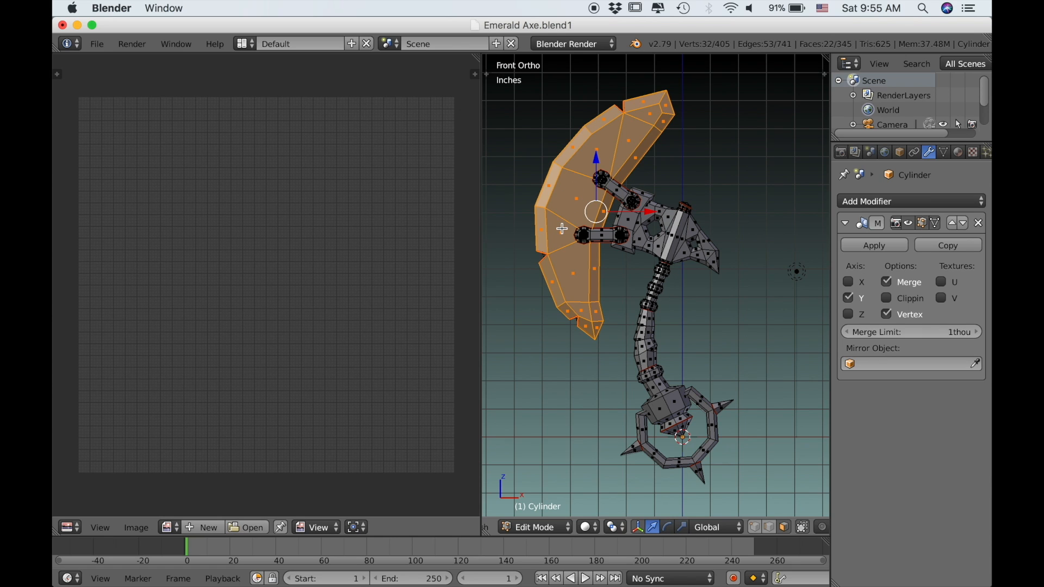
{"action": "key", "text": "u"}
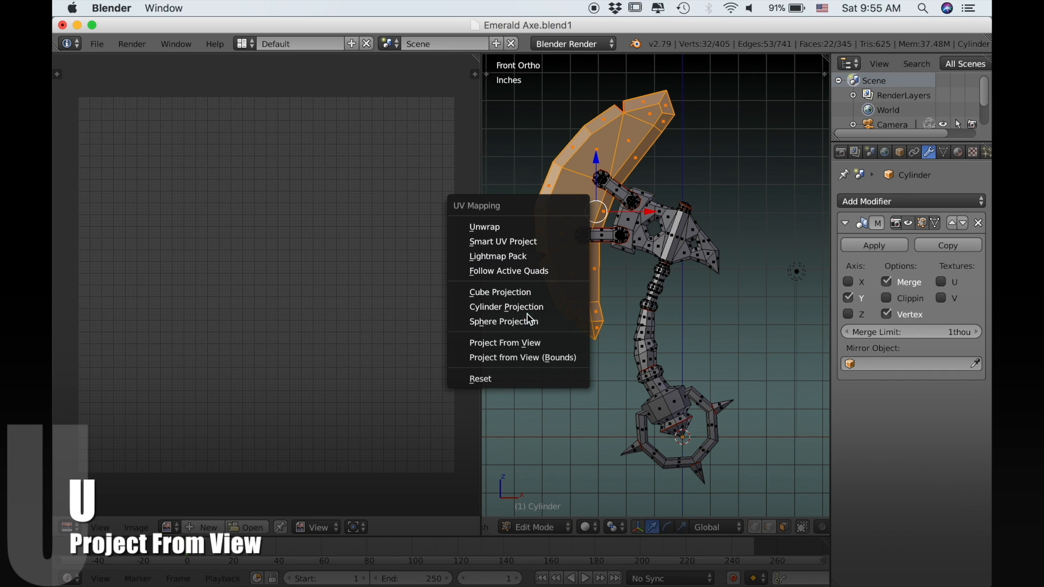
{"action": "left_click", "coordinate": [526, 342]}
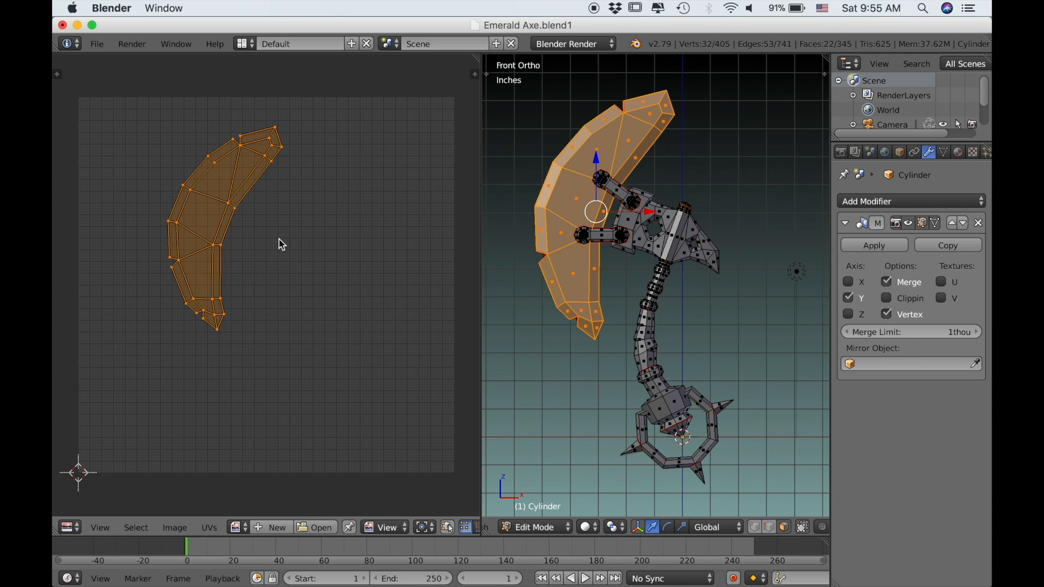
- Enlarge the blade's UV island and place it in the upper-left part of the UV square
{"action": "key", "text": "s"}
{"action": "left_click", "coordinate": [306, 256]}
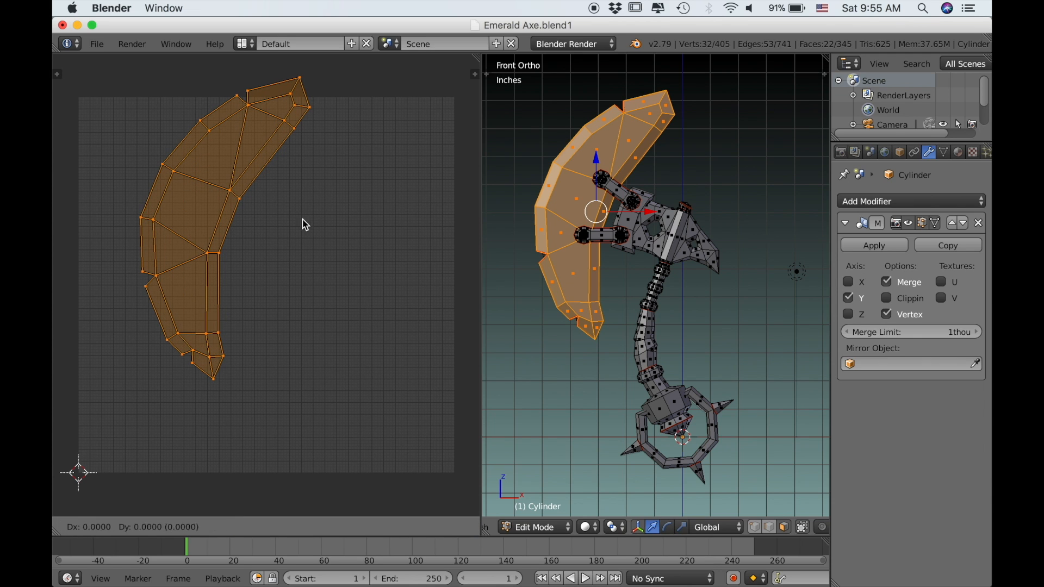
{"action": "key", "text": "g"}
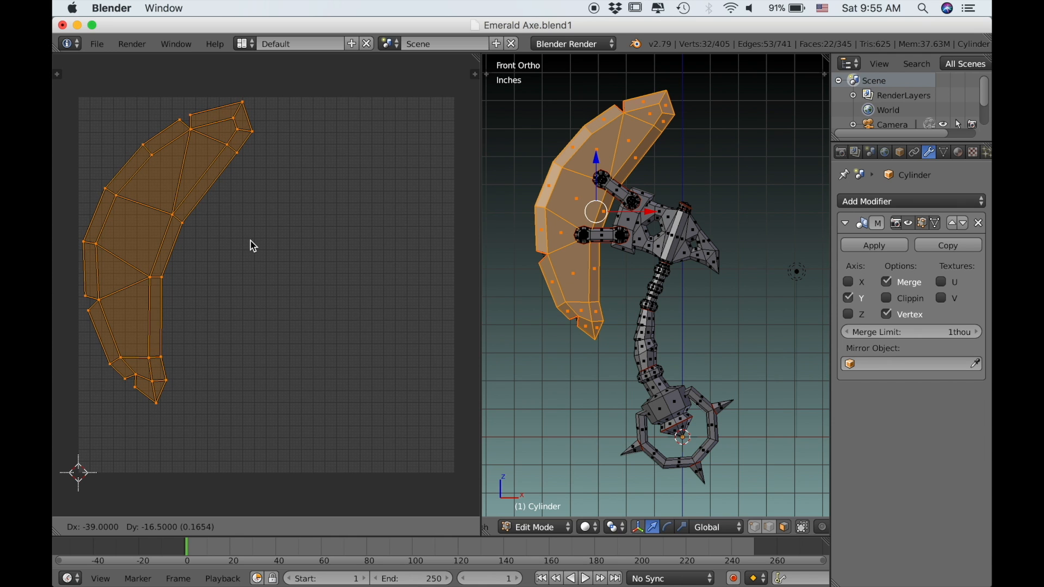
{"action": "left_click", "coordinate": [252, 242]}
- Select the outer outline edges of the blade's UV island and scale them up to about 1.05 to widen the bevel faces
{"action": "scroll", "coordinate": [611, 375], "scroll_direction": "up", "scroll_amount": 4}
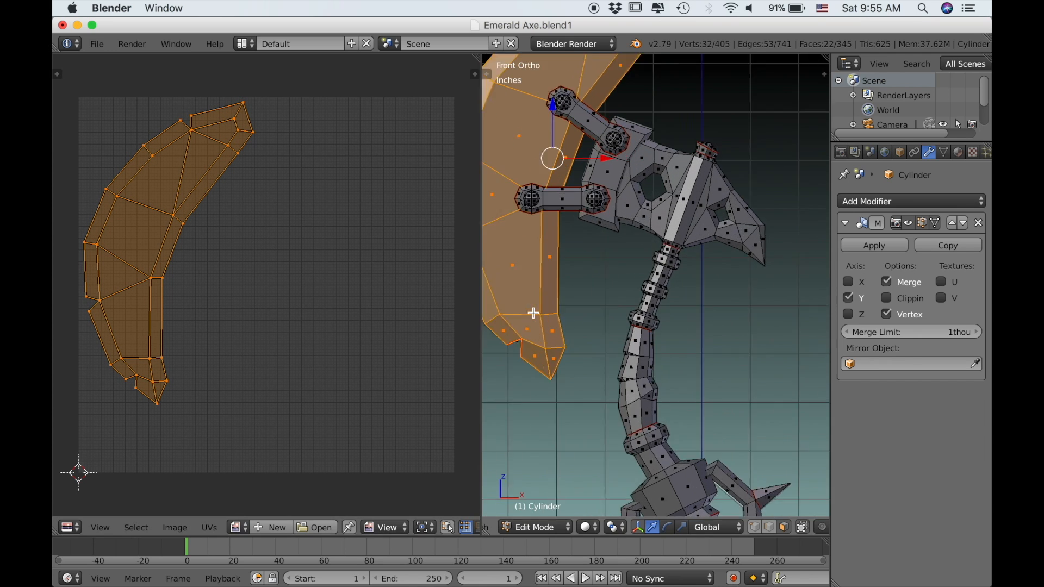
{"action": "middle_click_drag", "start_coordinate": [611, 375], "coordinate": [621, 390], "text": "shift"}
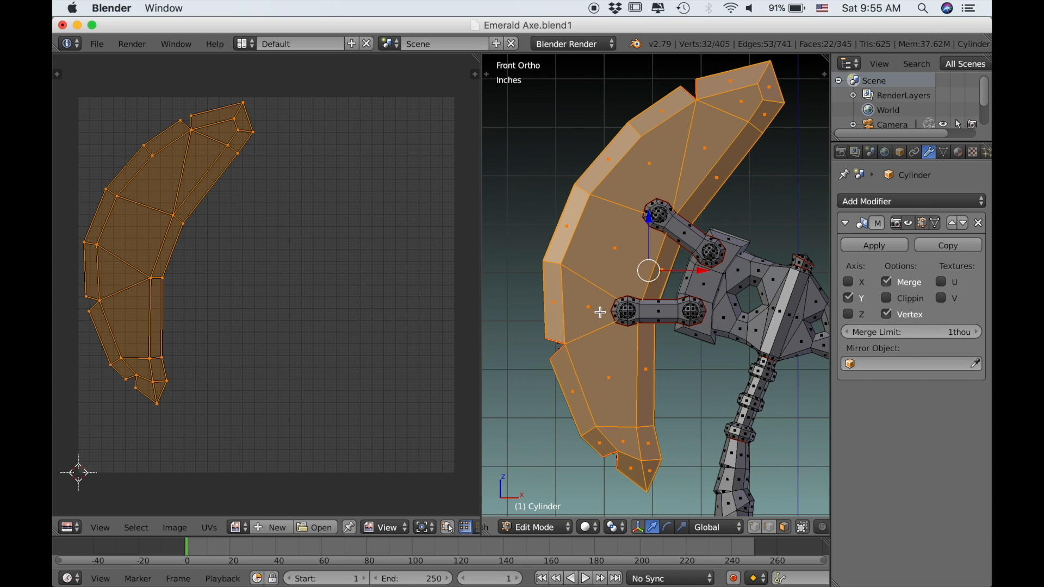
{"action": "middle_click_drag", "start_coordinate": [567, 230], "coordinate": [591, 212]}
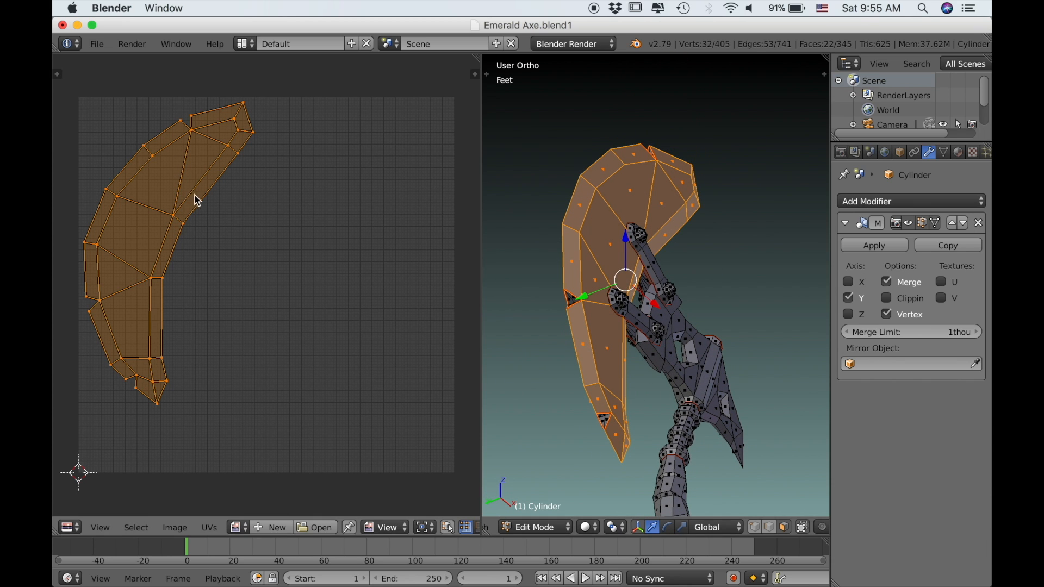
{"action": "scroll", "coordinate": [440, 526], "scroll_direction": "right", "scroll_amount": 3}
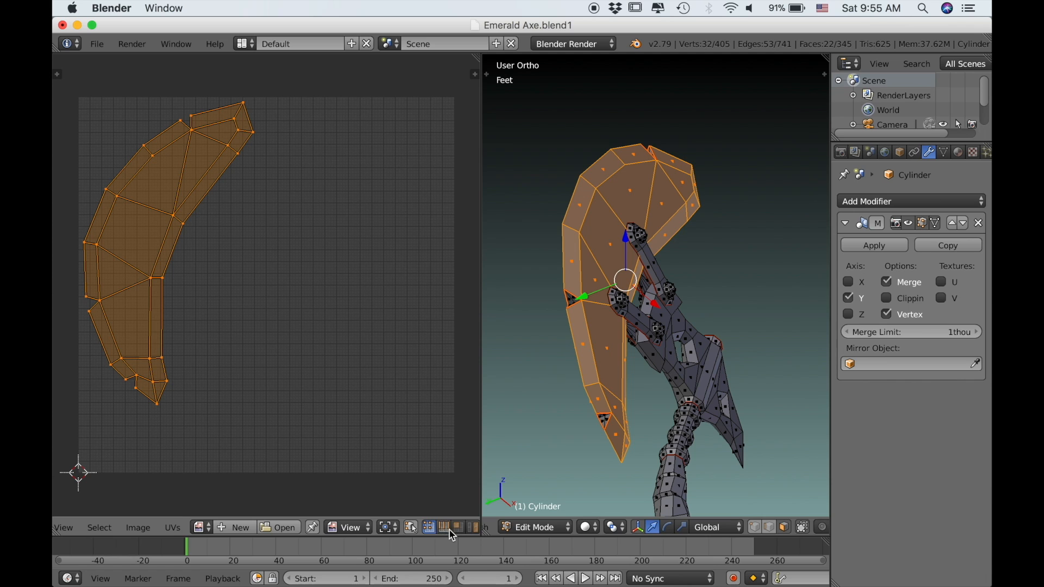
{"action": "right_click", "coordinate": [167, 310], "text": "alt"}
{"action": "right_click", "coordinate": [98, 211], "text": "alt+shift"}
{"action": "right_click", "coordinate": [95, 319], "text": "alt+shift"}
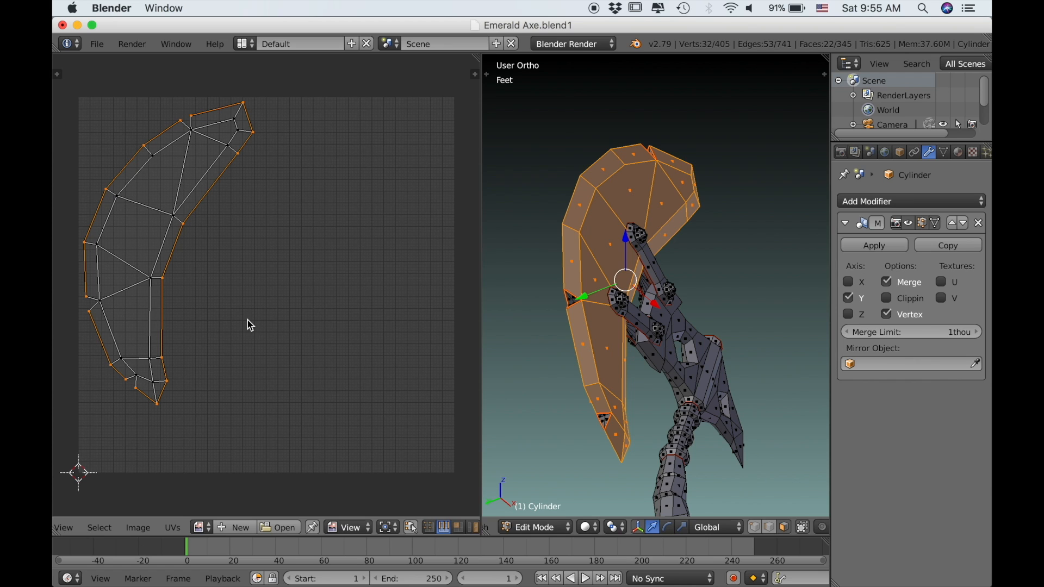
{"action": "key", "text": "s"}
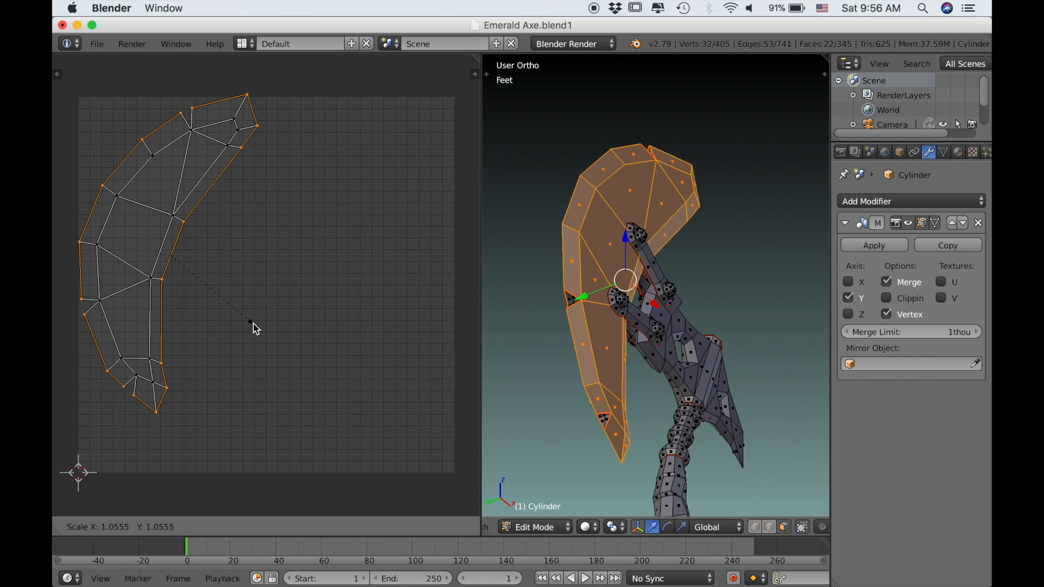
{"action": "left_click", "coordinate": [253, 324]}
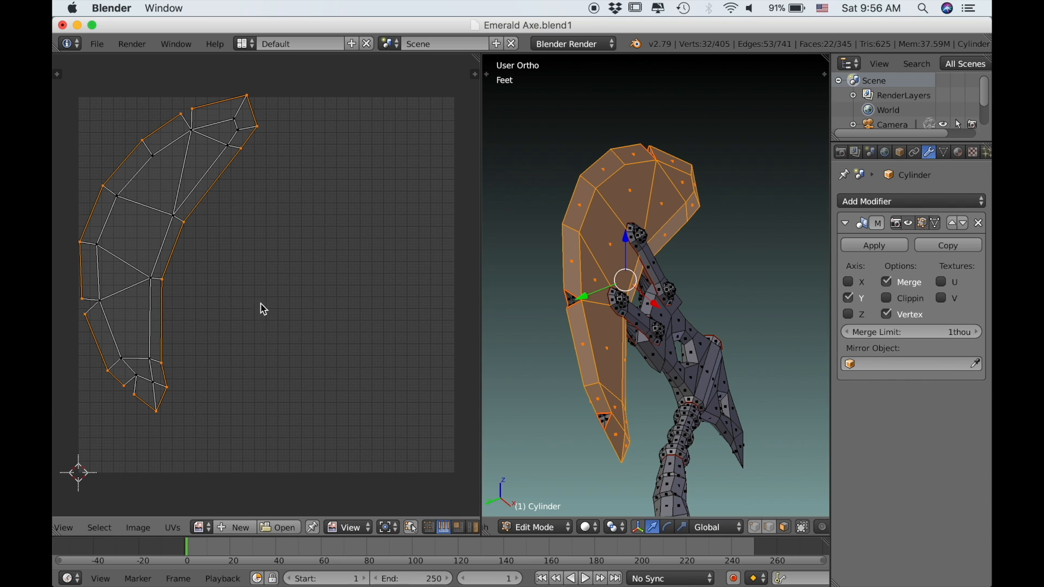
- Select the whole blade UV island and shift it slightly so it fits inside the UV square
{"action": "key", "text": "l"}
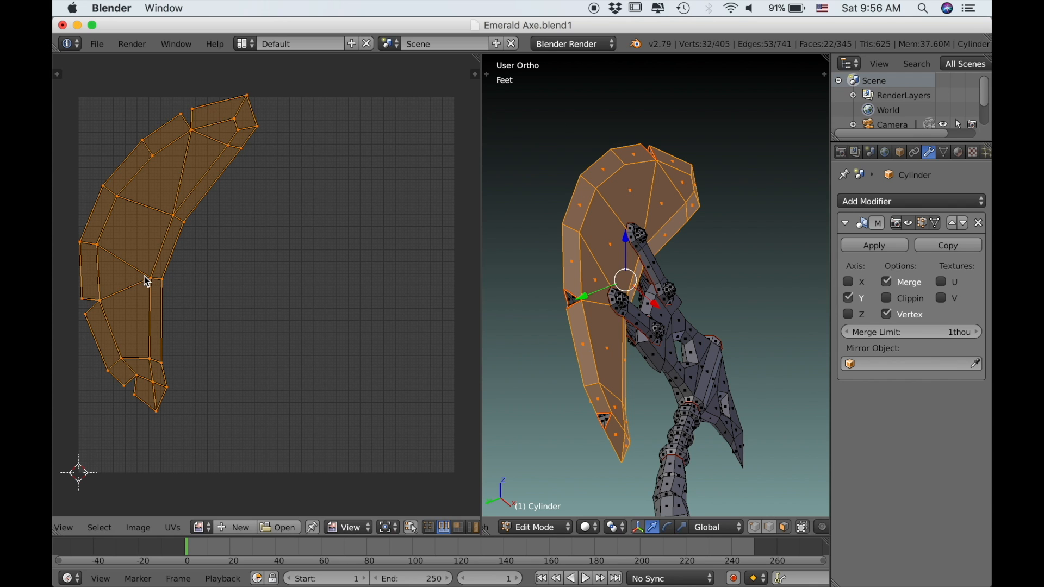
{"action": "key", "text": "g"}
{"action": "left_click", "coordinate": [148, 287]}
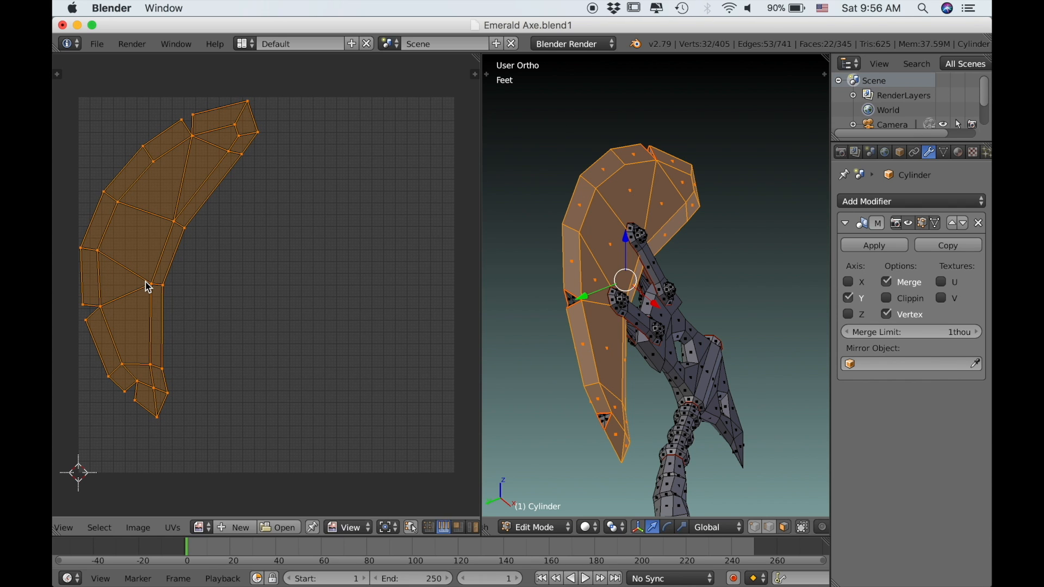
{"action": "key", "text": "g"}
{"action": "left_click", "coordinate": [148, 282]}
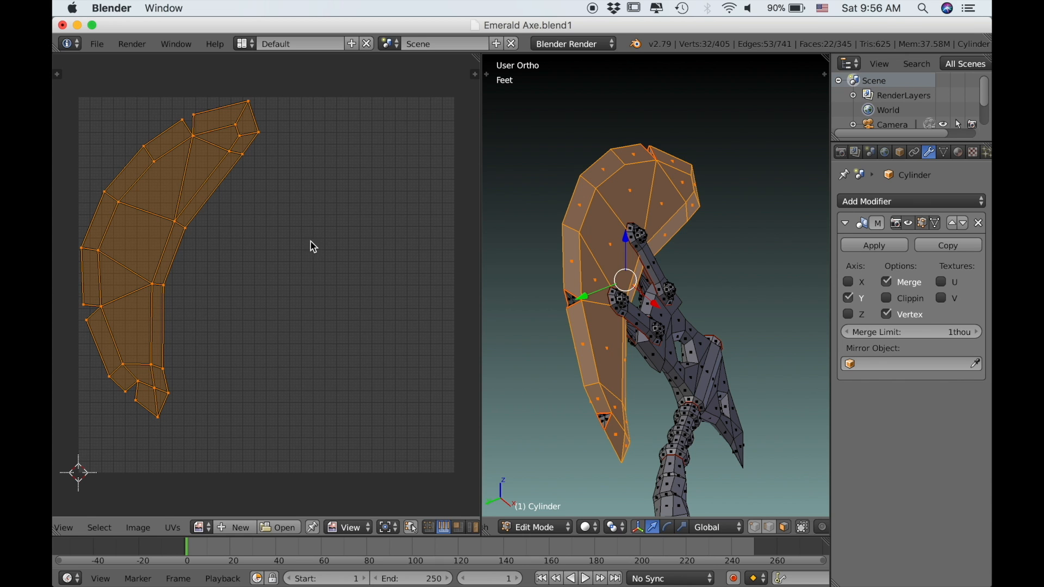
- Select only the linked faces of the axe head and UV-map them with Project From View from the front
{"action": "middle_click_drag", "start_coordinate": [631, 359], "coordinate": [692, 341]}
{"action": "scroll", "coordinate": [626, 364], "scroll_direction": "up", "scroll_amount": 4}
{"action": "key", "text": "a"}
{"action": "key", "text": "l"}
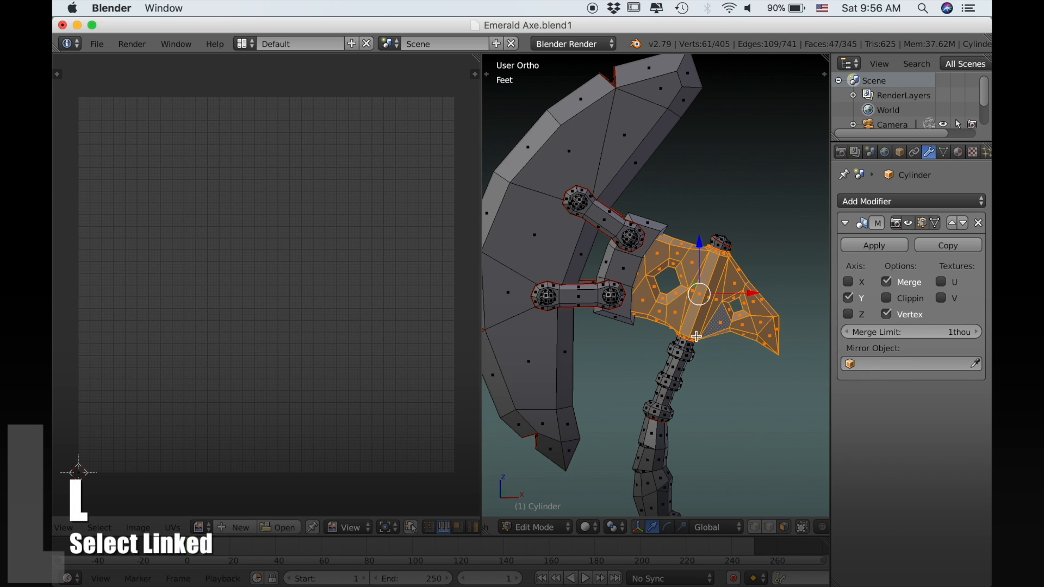
{"action": "key", "text": "KP_1"}
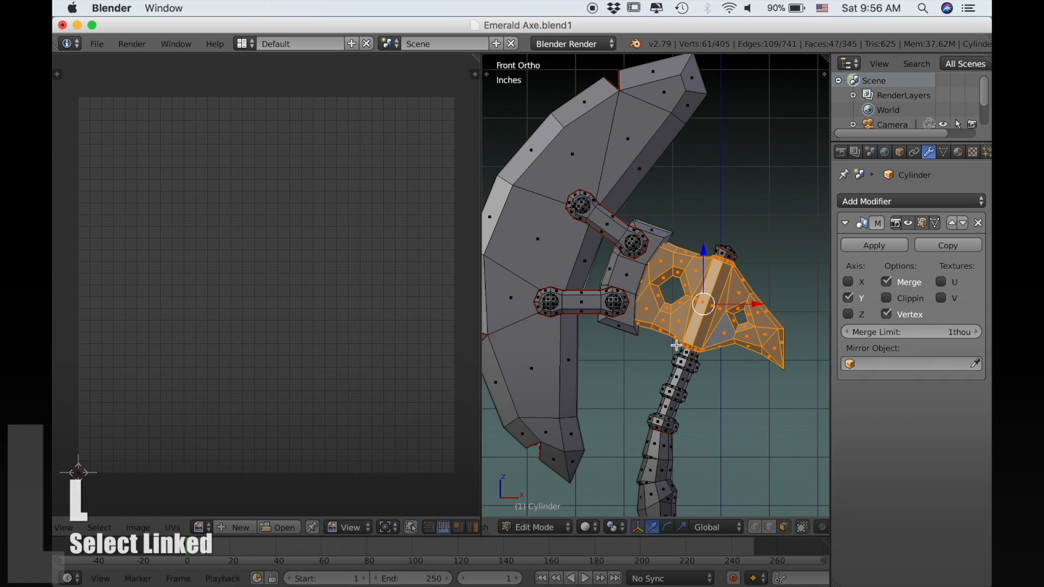
{"action": "key", "text": "u"}
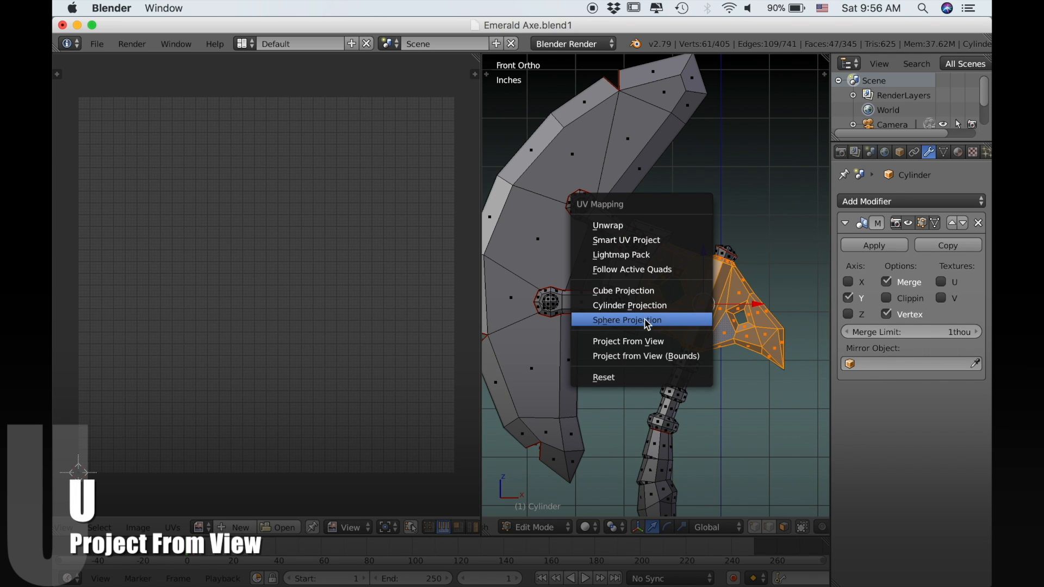
{"action": "left_click", "coordinate": [644, 341]}
- Select the upper and lower outline edges of the head's UV island and scale them outward to about 1.09
{"action": "scroll", "coordinate": [424, 376], "scroll_direction": "up", "scroll_amount": 2}
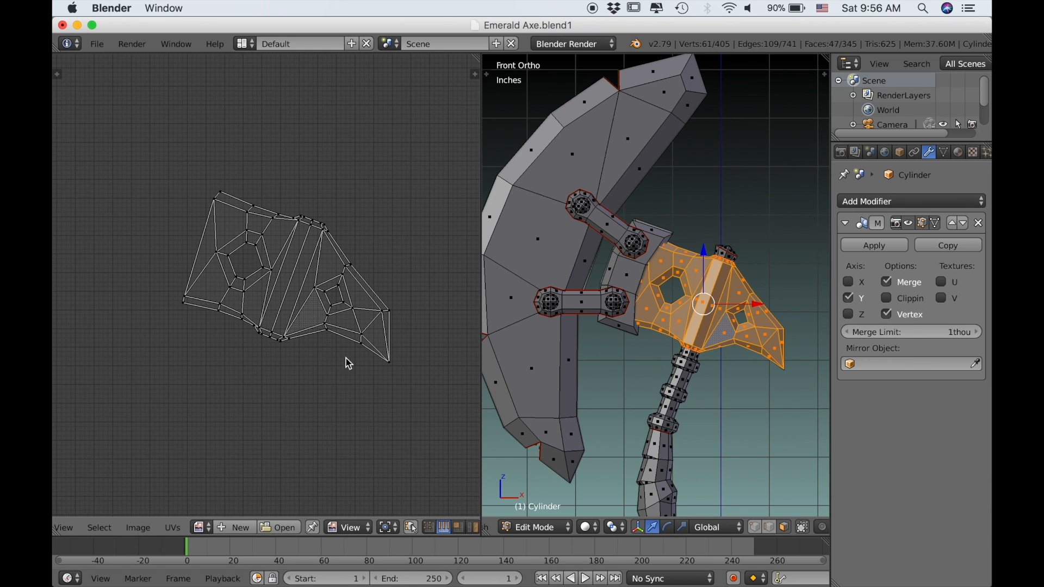
{"action": "right_click", "coordinate": [337, 342], "text": "alt"}
{"action": "right_click", "coordinate": [233, 319], "text": "alt+shift"}
{"action": "scroll", "coordinate": [245, 324], "scroll_direction": "up", "scroll_amount": 1}
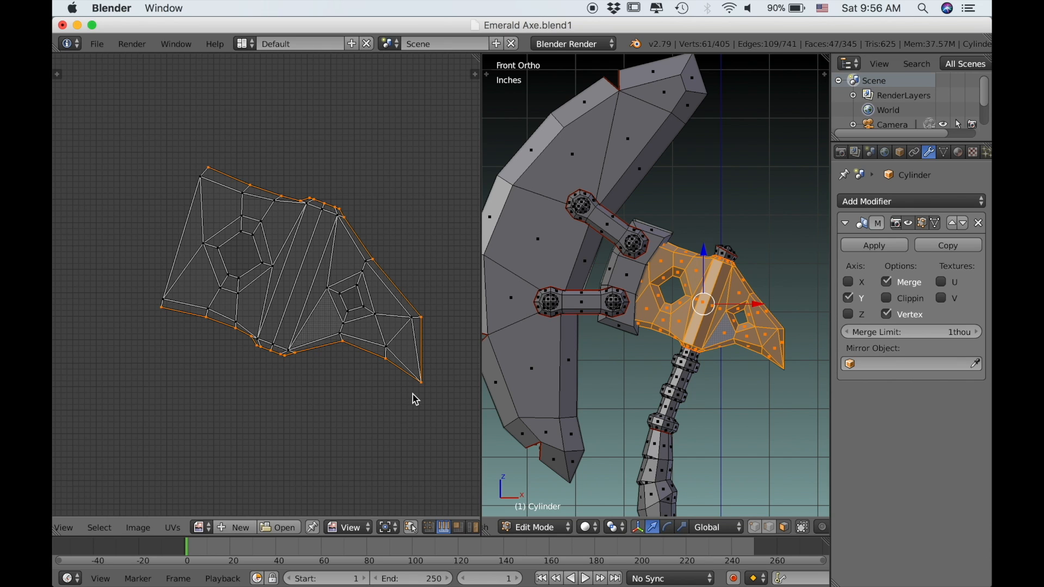
{"action": "key", "text": "s"}
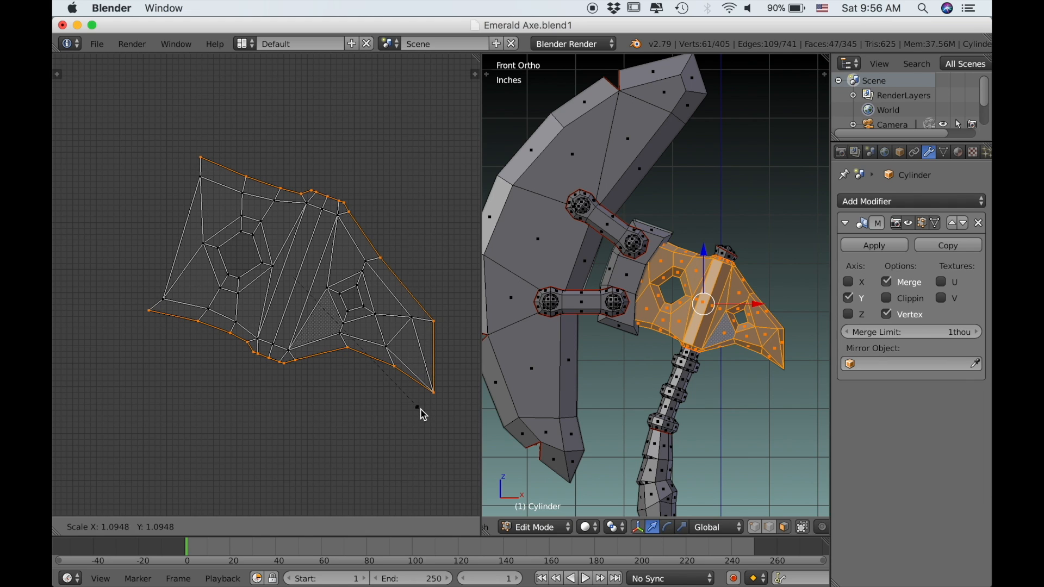
{"action": "left_click", "coordinate": [420, 415]}
- Scale the inner edge loops of both holes in the head's UV island slightly inward, one hole at a time
{"action": "right_click", "coordinate": [244, 275], "text": "alt"}
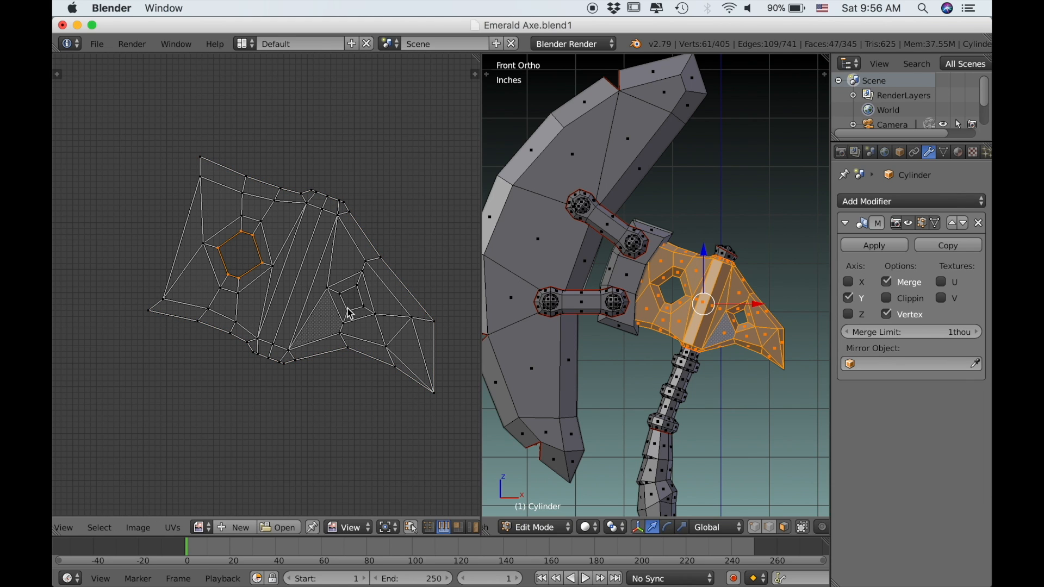
{"action": "key", "text": "s"}
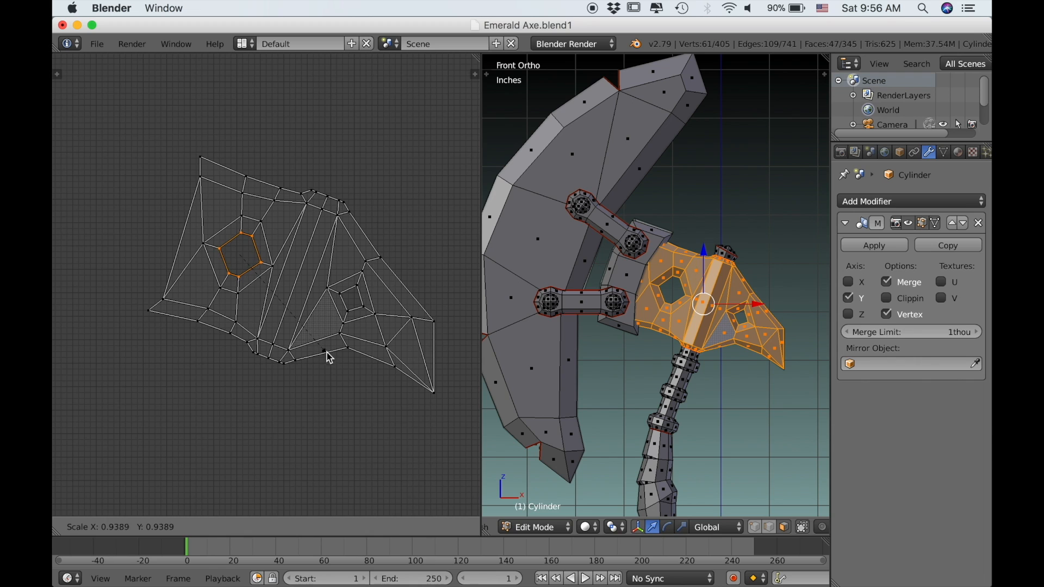
{"action": "left_click", "coordinate": [325, 337]}
{"action": "right_click", "coordinate": [342, 308], "text": "alt"}
{"action": "key", "text": "s"}
{"action": "left_click", "coordinate": [401, 379]}
- Rotate the whole head UV island about 15° counter-clockwise and move it to the upper-right part of the UV square
{"action": "scroll", "coordinate": [401, 379], "scroll_direction": "down", "scroll_amount": 2}
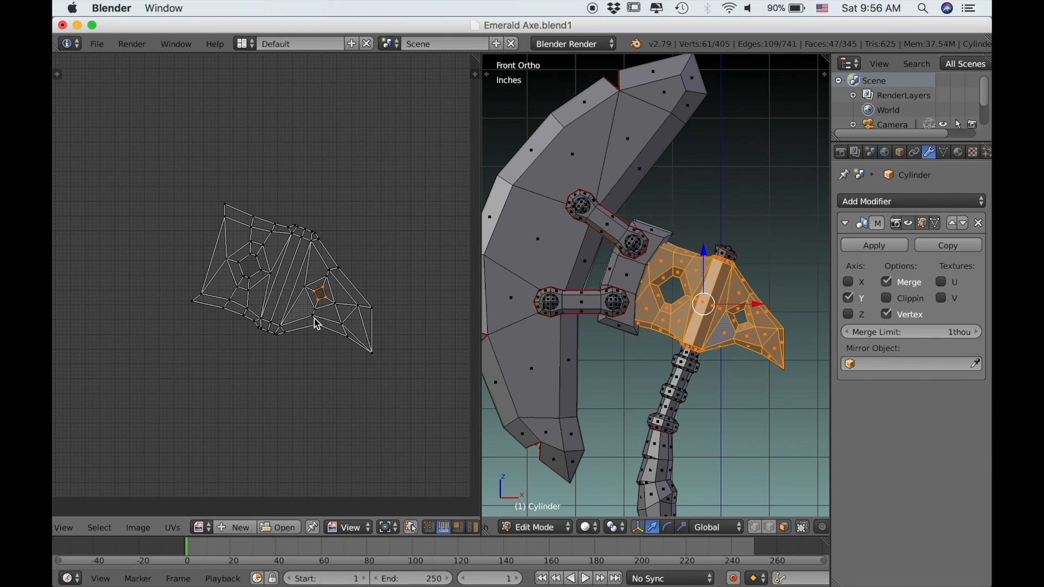
{"action": "key", "text": "a"}
{"action": "key", "text": "r"}
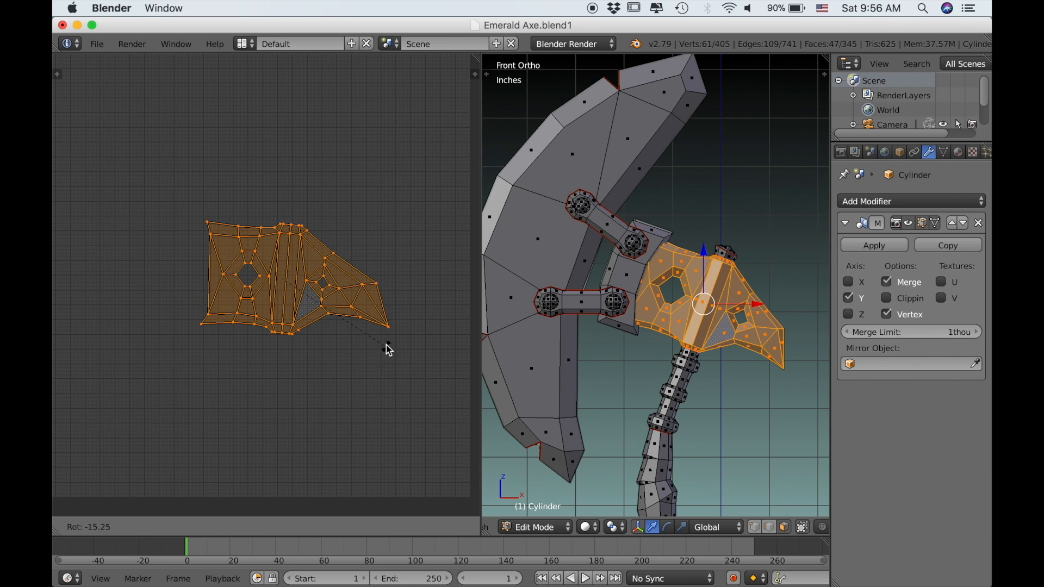
{"action": "left_click", "coordinate": [389, 348]}
{"action": "scroll", "coordinate": [385, 343], "scroll_direction": "down", "scroll_amount": 3}
{"action": "key", "text": "g"}
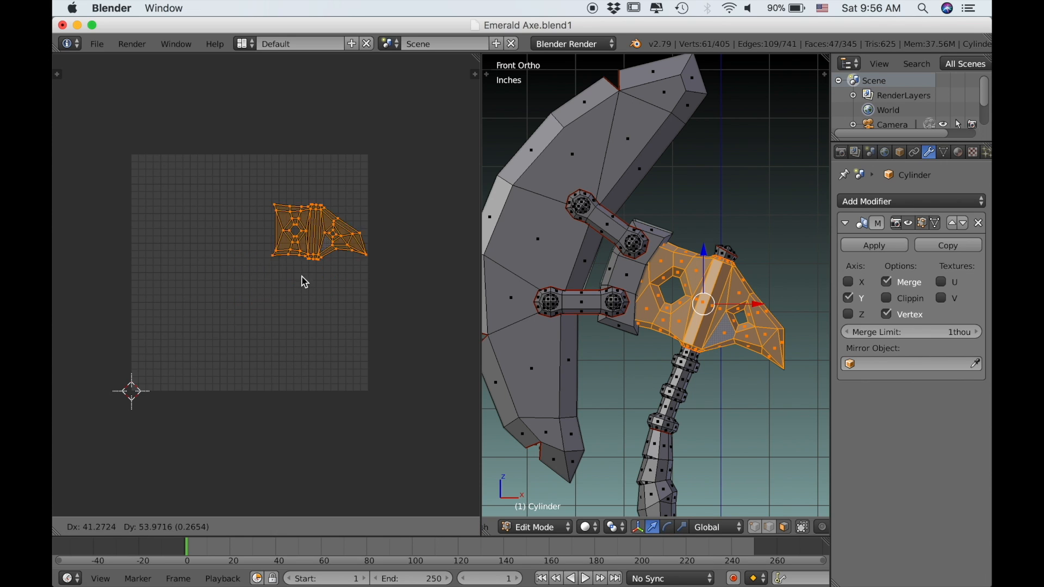
{"action": "left_click", "coordinate": [287, 262]}
- Select all faces of the axe mesh to show the blade and head UV islands together
{"action": "key", "text": "a"}
{"action": "key", "text": "a"}
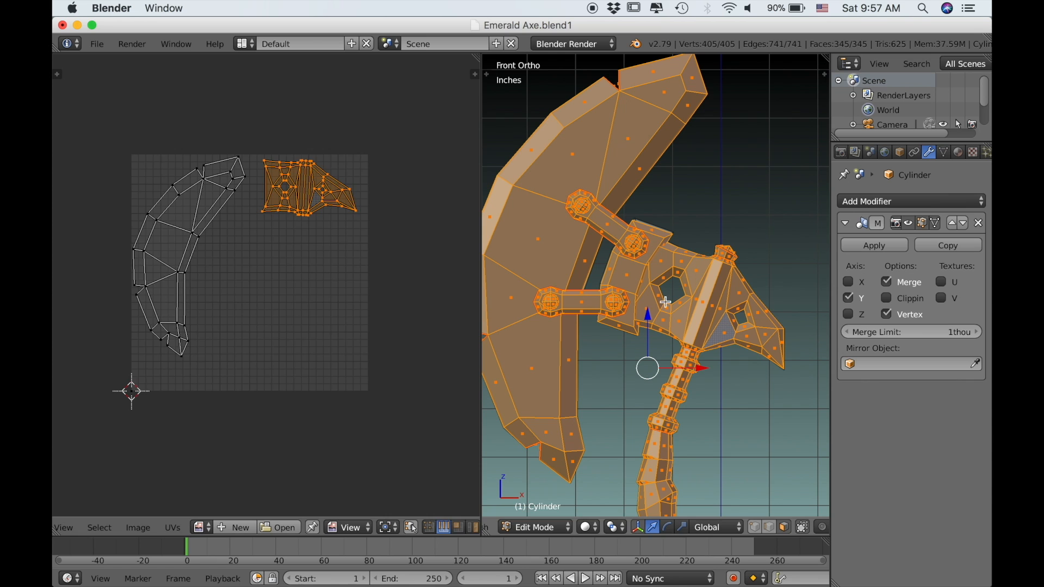
{"action": "scroll", "coordinate": [354, 319], "scroll_direction": "up", "scroll_amount": 5}
{"action": "scroll", "coordinate": [395, 360], "scroll_direction": "down", "scroll_amount": 1}
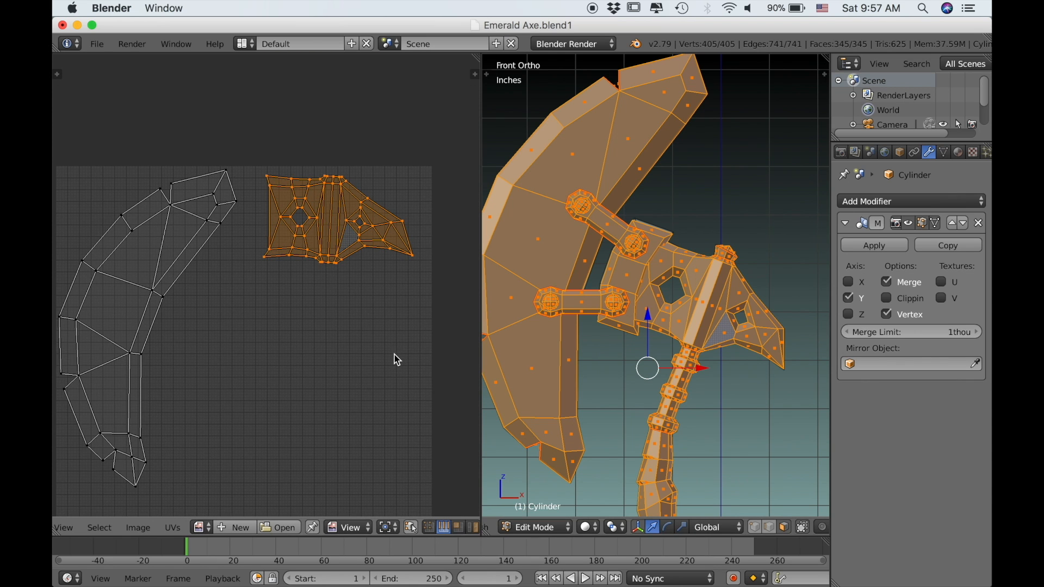
- Enlarge the head UV island and fit it beside the blade island in the upper-right part of the UV square
{"action": "key", "text": "s"}
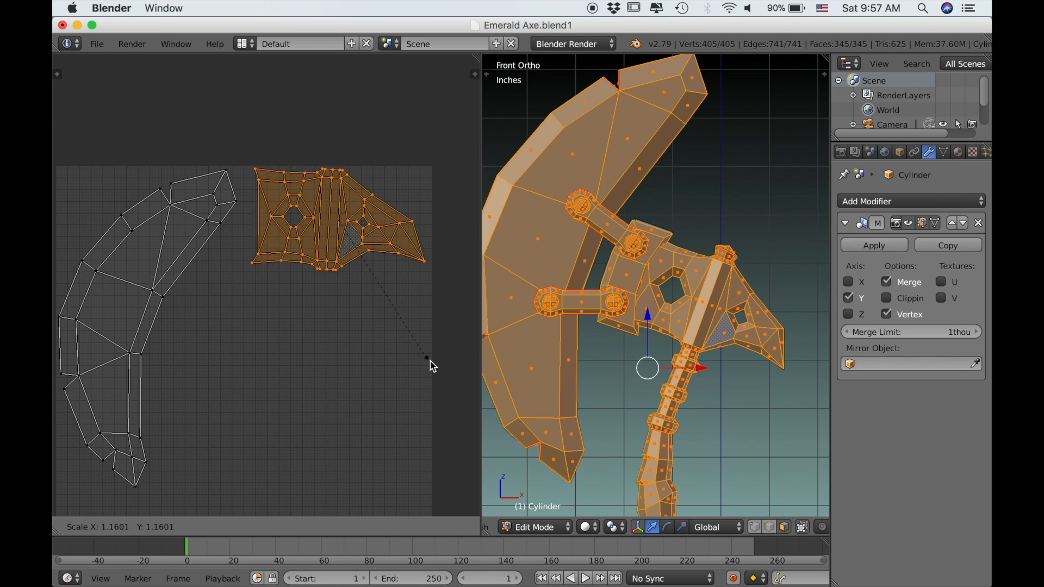
{"action": "left_click", "coordinate": [432, 361]}
{"action": "key", "text": "g"}
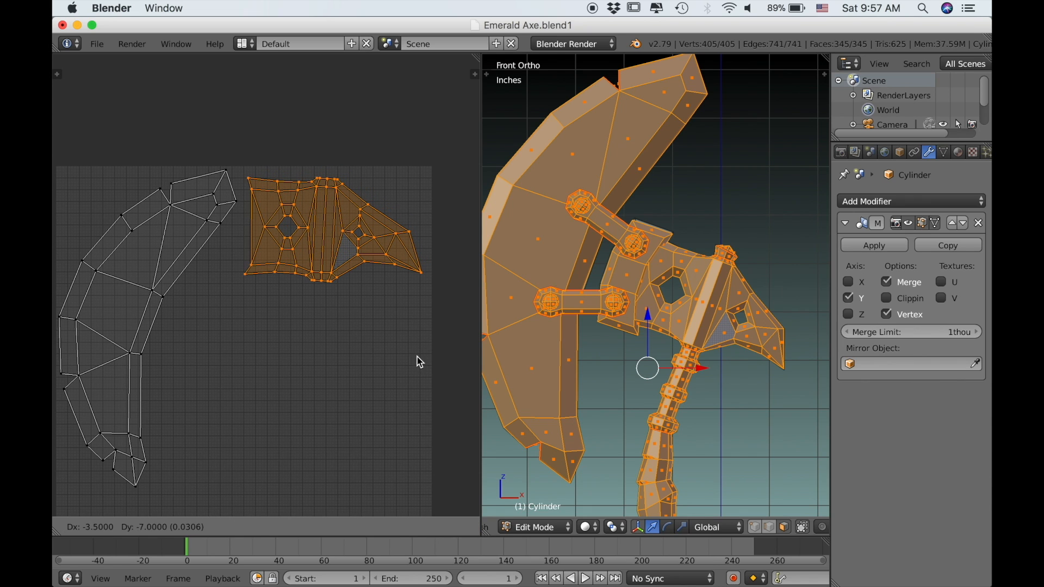
{"action": "left_click", "coordinate": [416, 356]}
{"action": "key", "text": "s"}
{"action": "left_click", "coordinate": [476, 383]}
{"action": "key", "text": "g"}
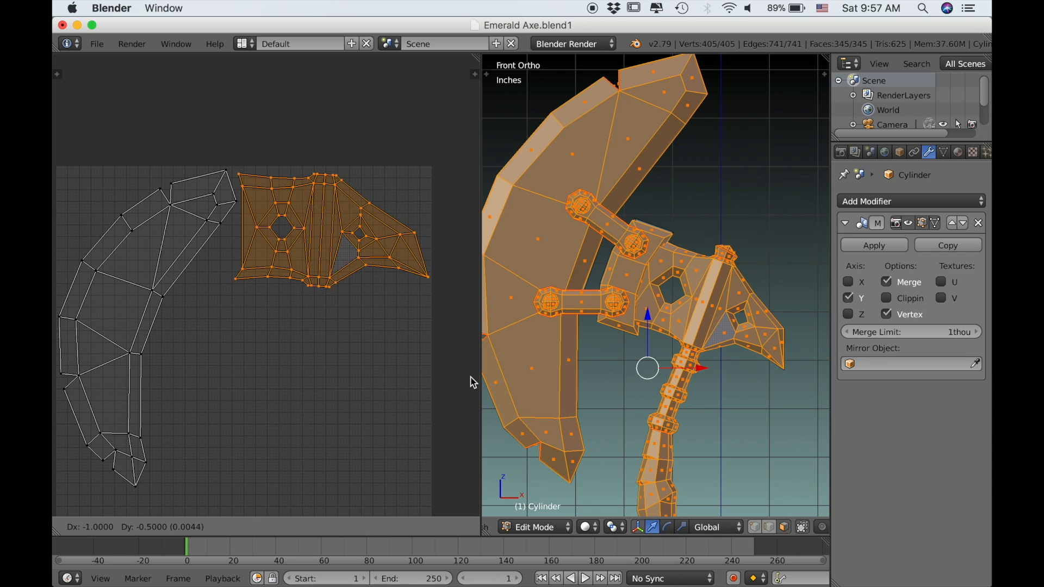
{"action": "left_click", "coordinate": [474, 382]}
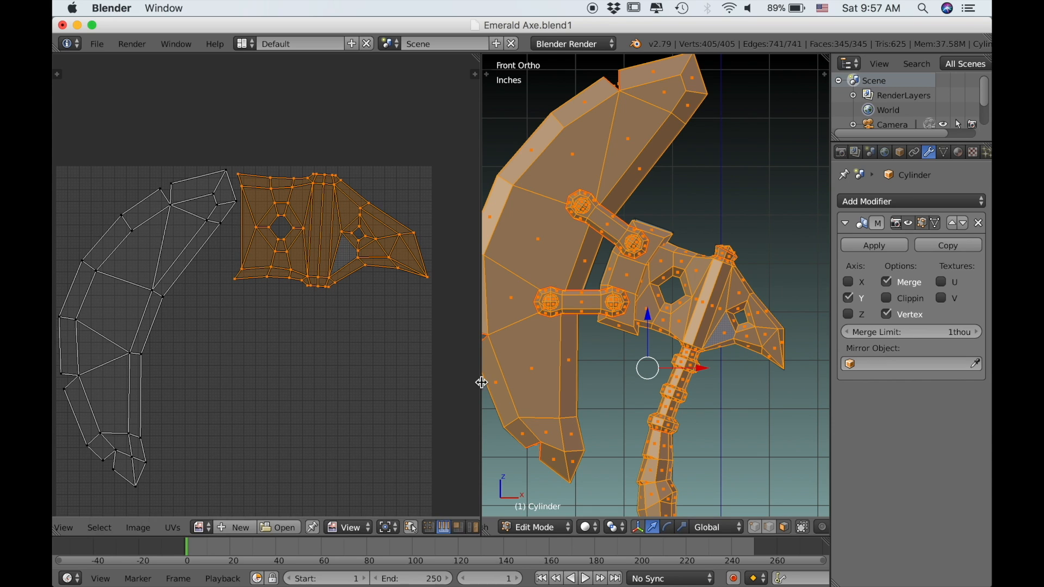
{"action": "key", "text": "s"}
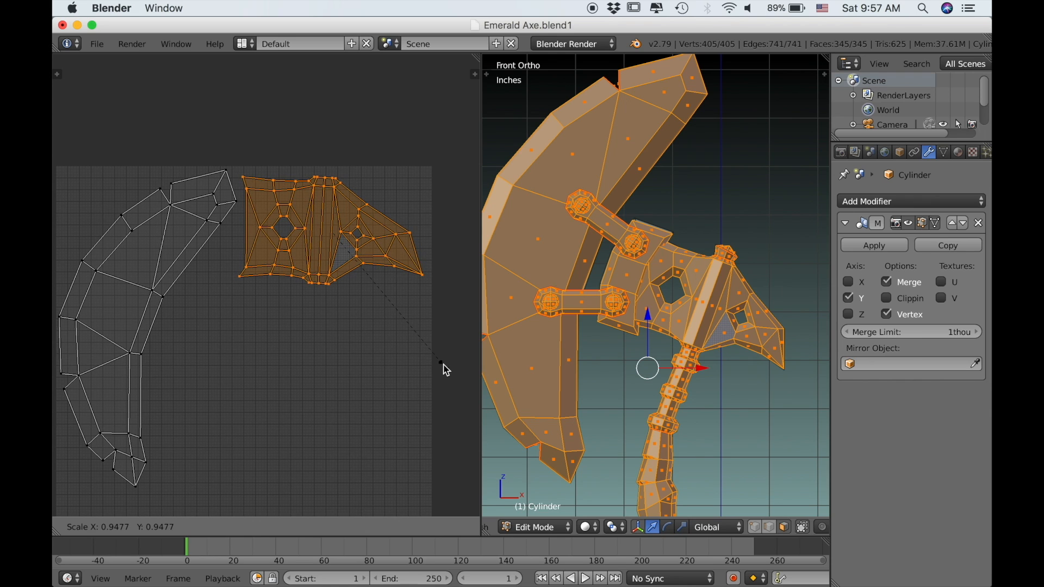
{"action": "left_click", "coordinate": [354, 335]}
- Select the linked blade and head UV islands and pin all their vertices, leaving nothing selected in the UV layout
{"action": "scroll", "coordinate": [354, 335], "scroll_direction": "down", "scroll_amount": 2}
{"action": "middle_click_drag", "start_coordinate": [308, 361], "coordinate": [313, 356]}
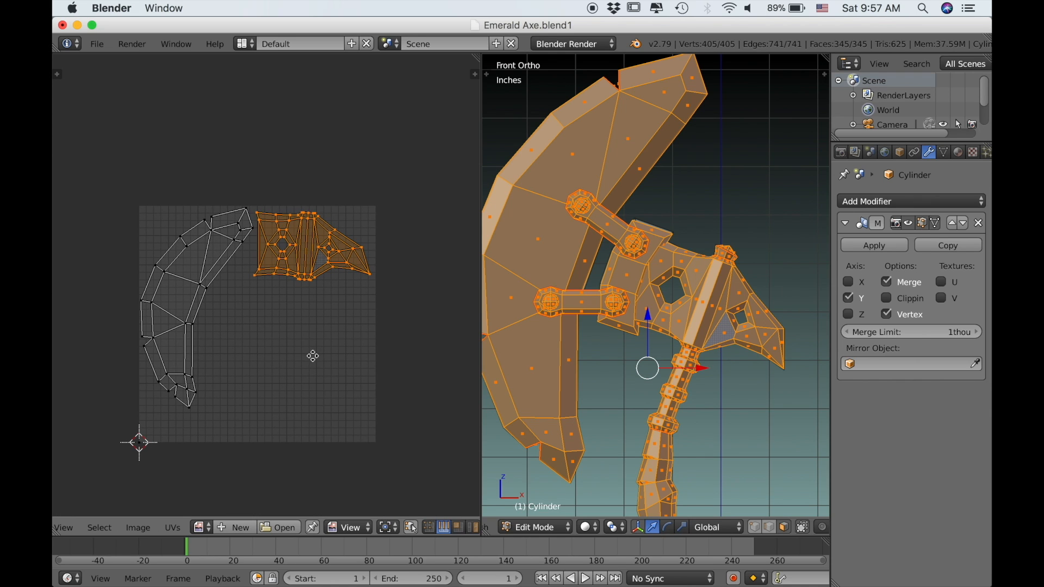
{"action": "key", "text": "l"}
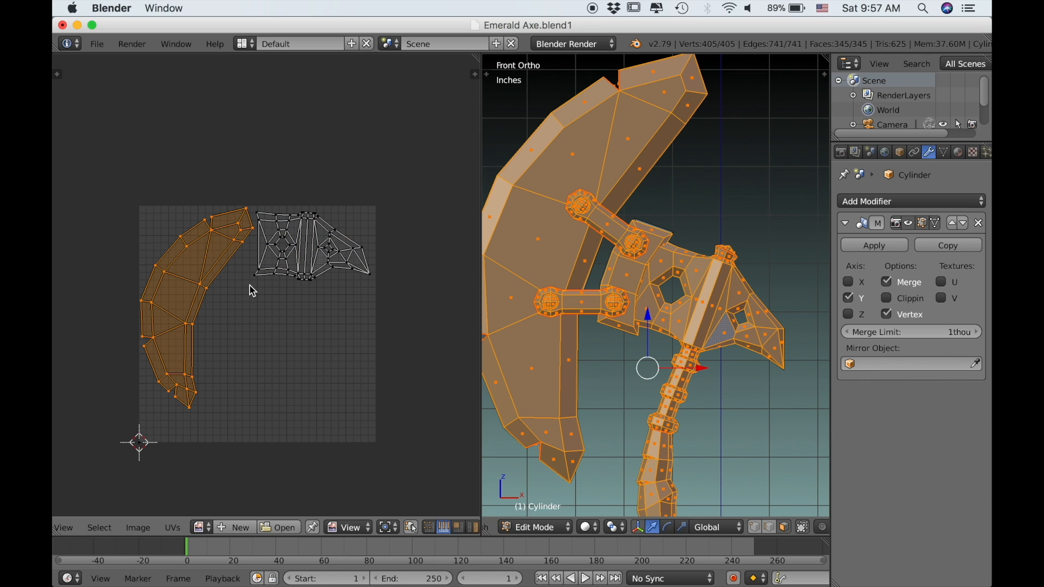
{"action": "key", "text": "l"}
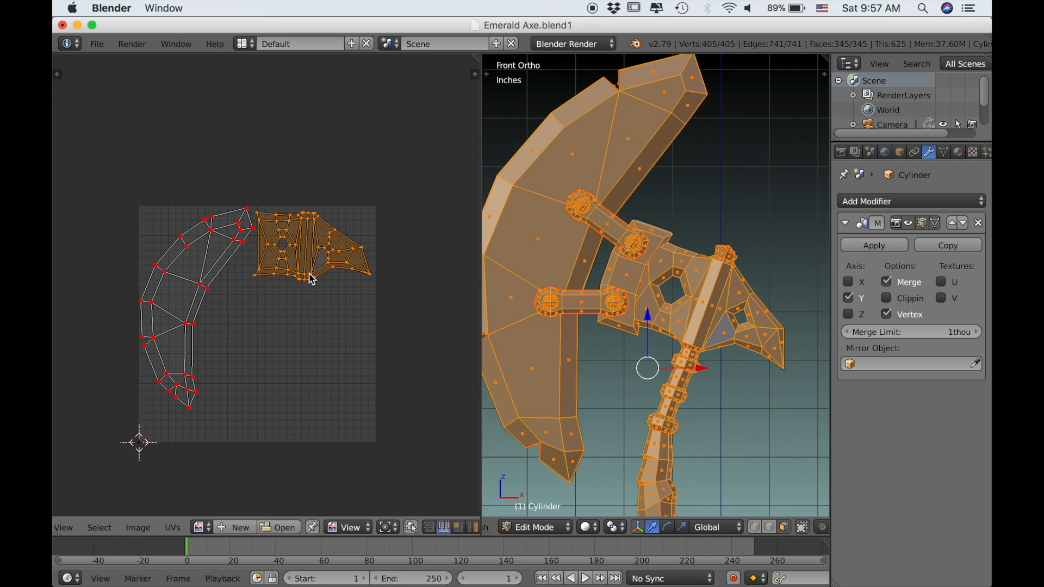
{"action": "key", "text": "p"}
{"action": "key", "text": "a"}
{"action": "middle_click_drag", "start_coordinate": [312, 368], "coordinate": [313, 367]}
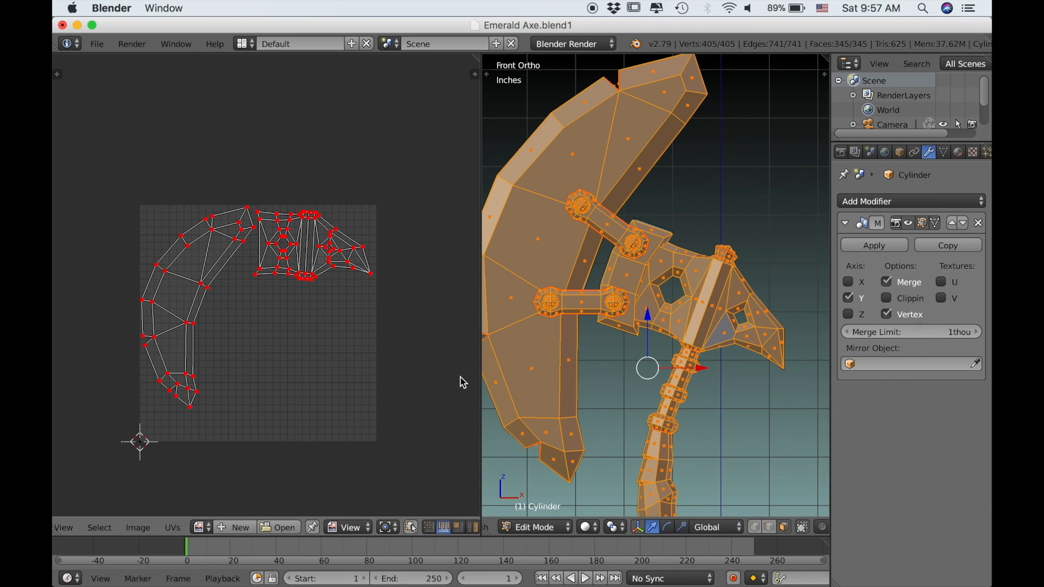
- Select only the linked faces of the wide handle section between the lowest and third collars
{"action": "scroll", "coordinate": [589, 369], "scroll_direction": "down", "scroll_amount": 3}
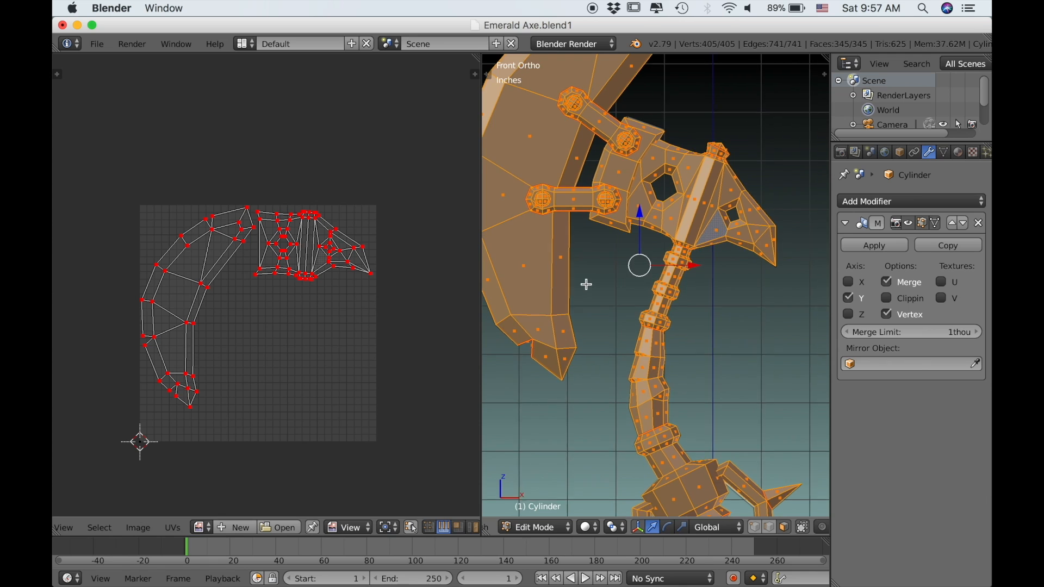
{"action": "scroll", "coordinate": [614, 341], "scroll_direction": "up", "scroll_amount": 5}
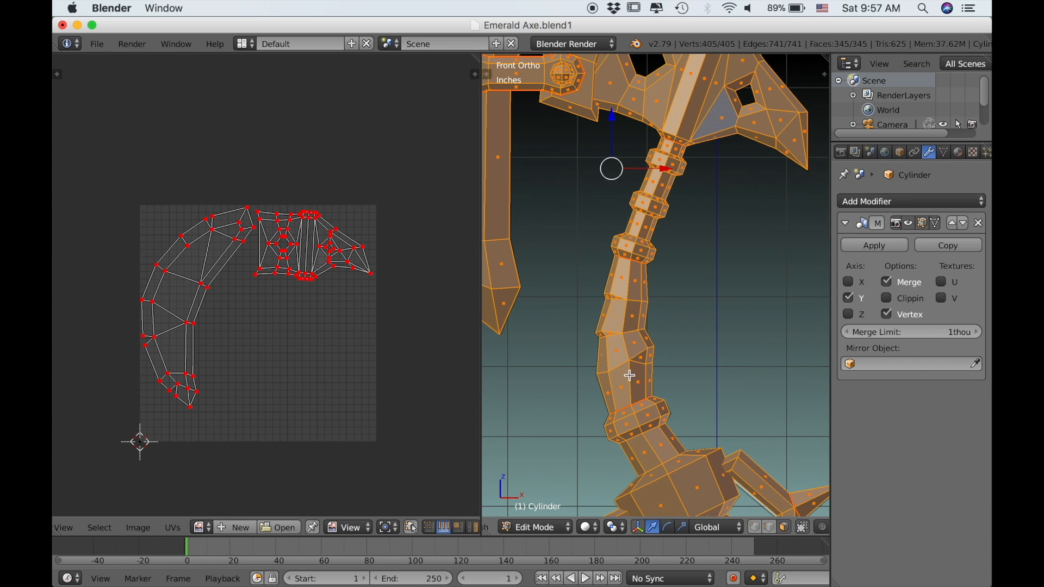
{"action": "scroll", "coordinate": [629, 375], "scroll_direction": "up", "scroll_amount": 2}
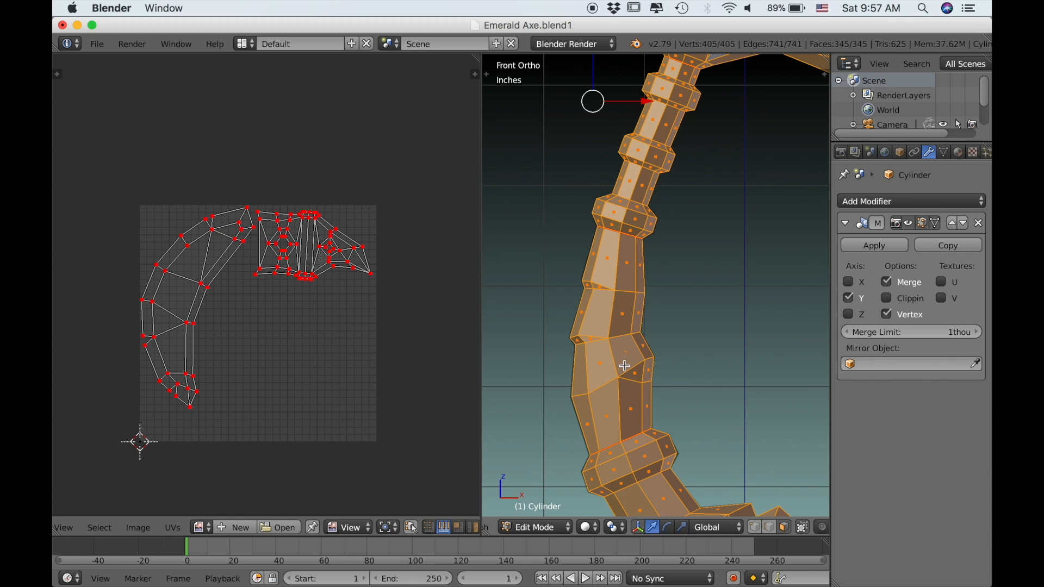
{"action": "key", "text": "a"}
{"action": "key", "text": "l"}
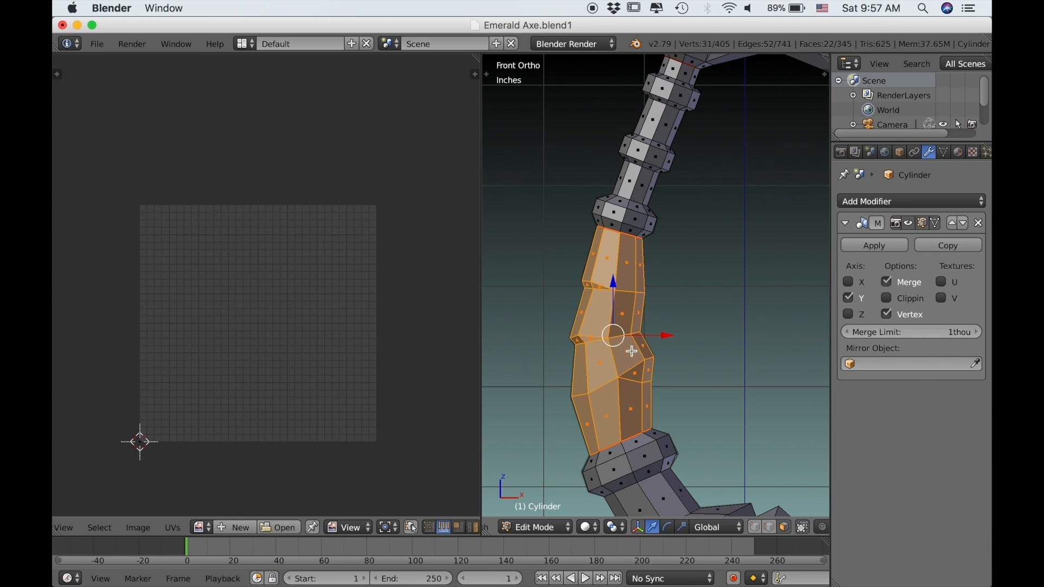
- Try a standard Unwrap on the selected handle section
{"action": "key", "text": "u"}
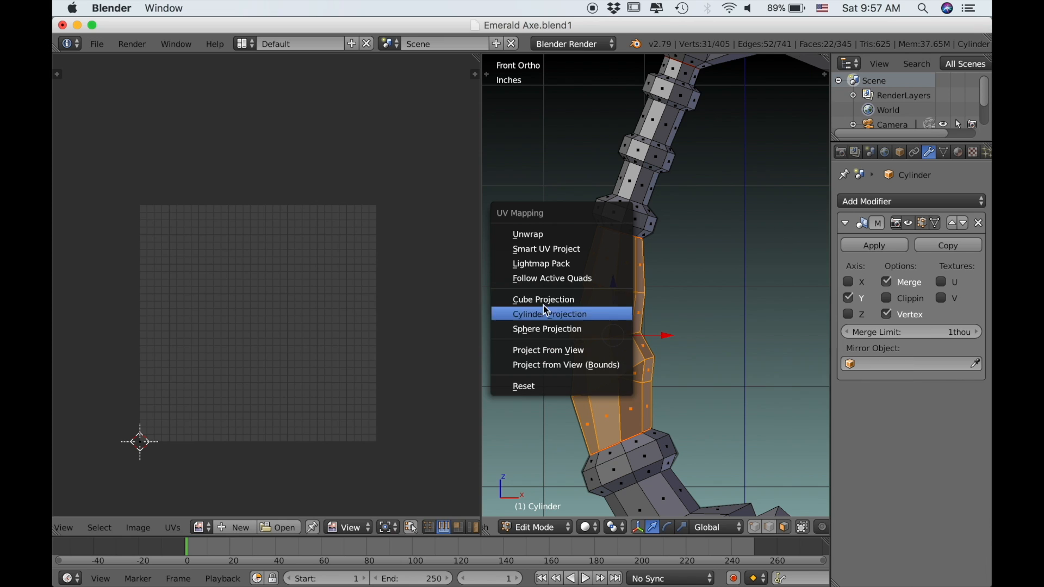
{"action": "left_click", "coordinate": [536, 234]}
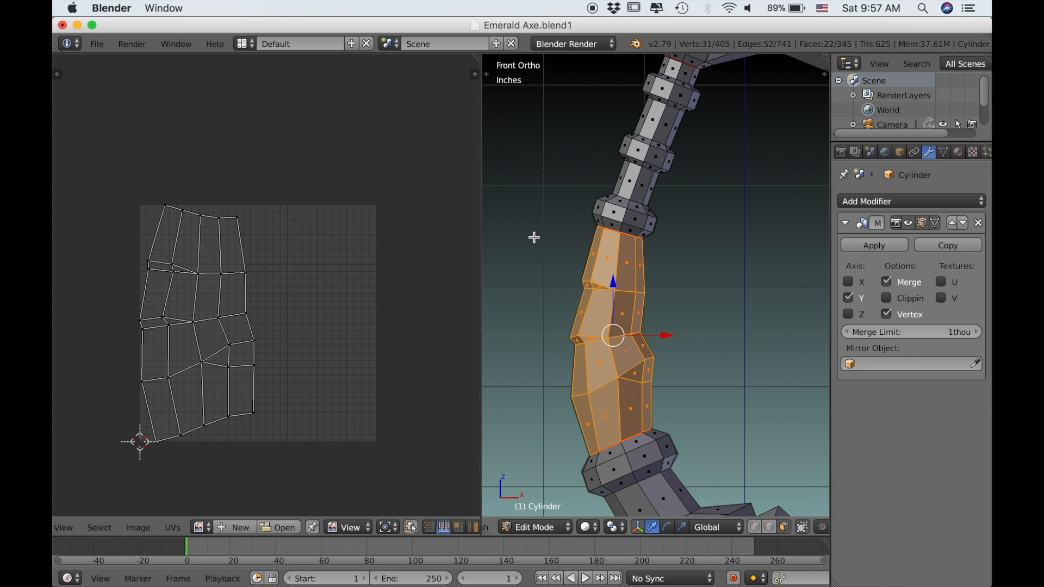
{"action": "scroll", "coordinate": [355, 323], "scroll_direction": "up", "scroll_amount": 1}
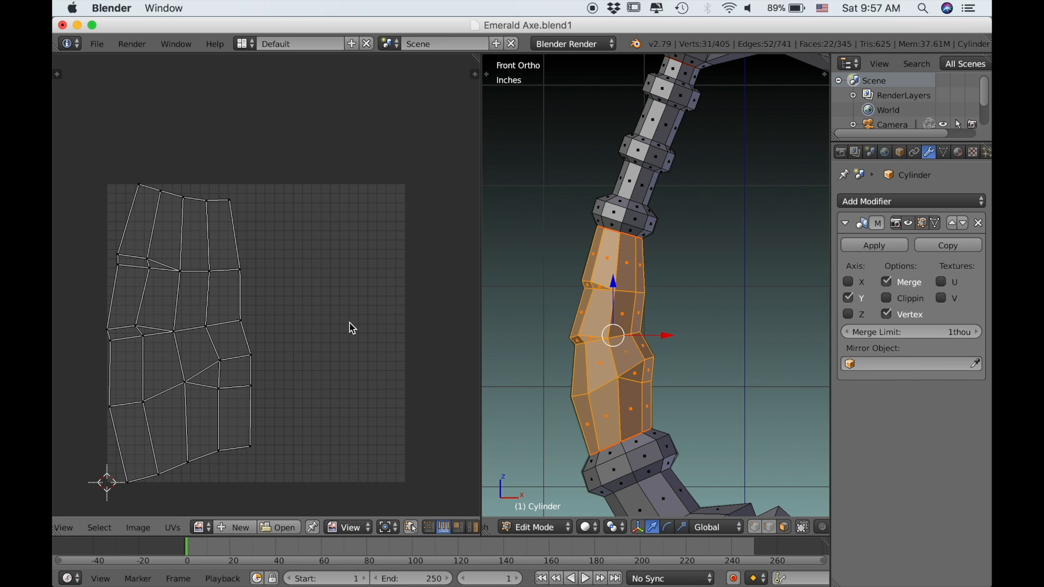
- Unwrap the selected handle section with Project From View from the front view
{"action": "key", "text": "u"}
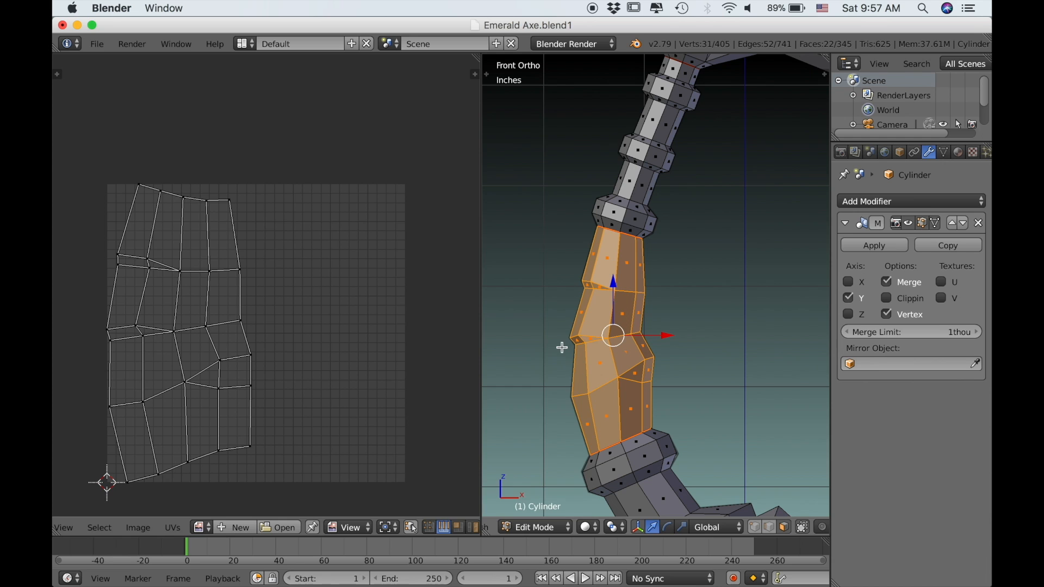
{"action": "key", "text": "u"}
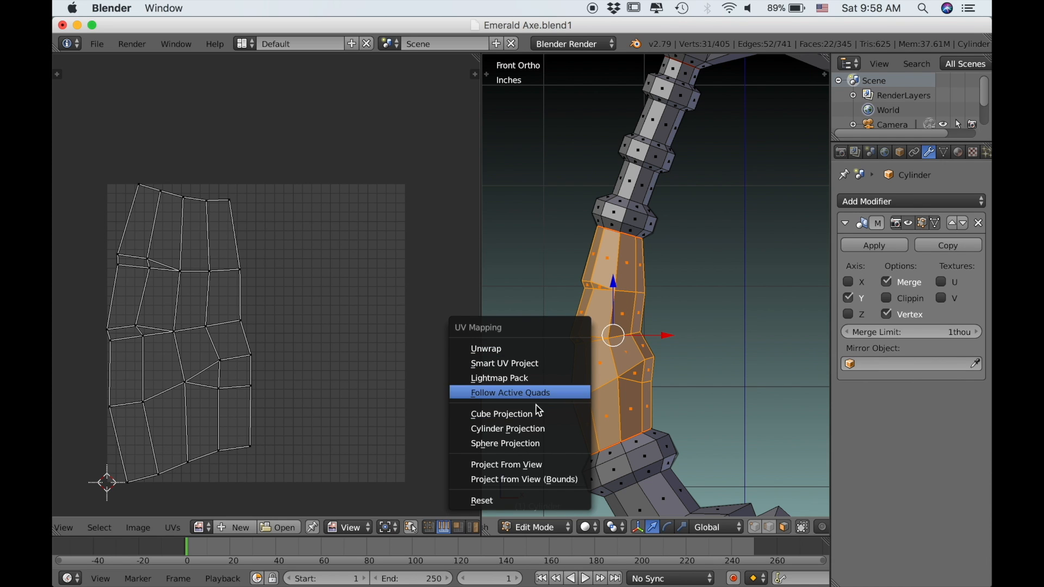
{"action": "left_click", "coordinate": [530, 466]}
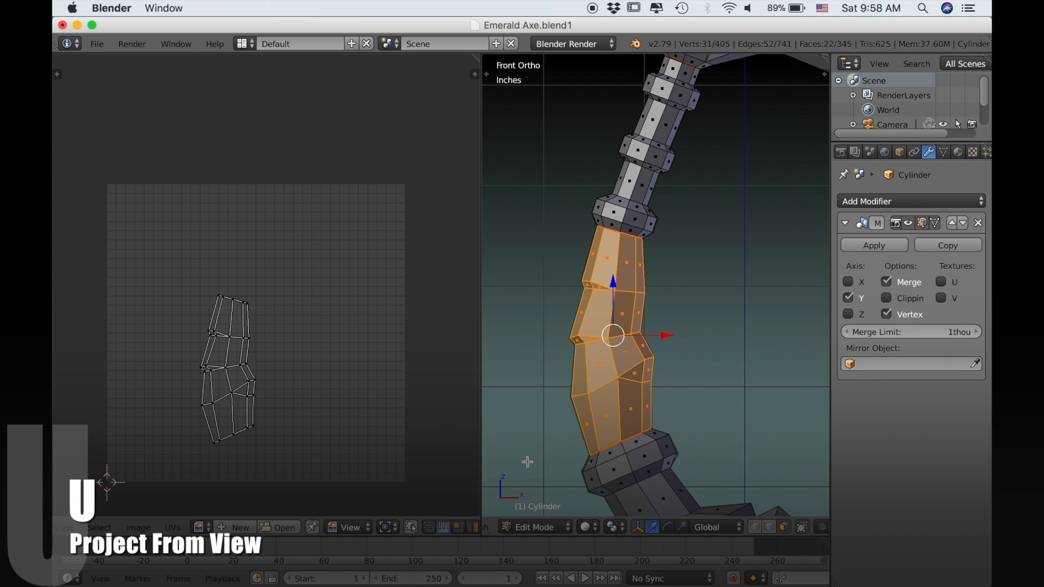
- Select both long side edges of the handle section's UV island and scale them outward along X, then clear the selection
{"action": "scroll", "coordinate": [321, 426], "scroll_direction": "up", "scroll_amount": 5}
{"action": "middle_click_drag", "start_coordinate": [291, 433], "coordinate": [363, 227]}
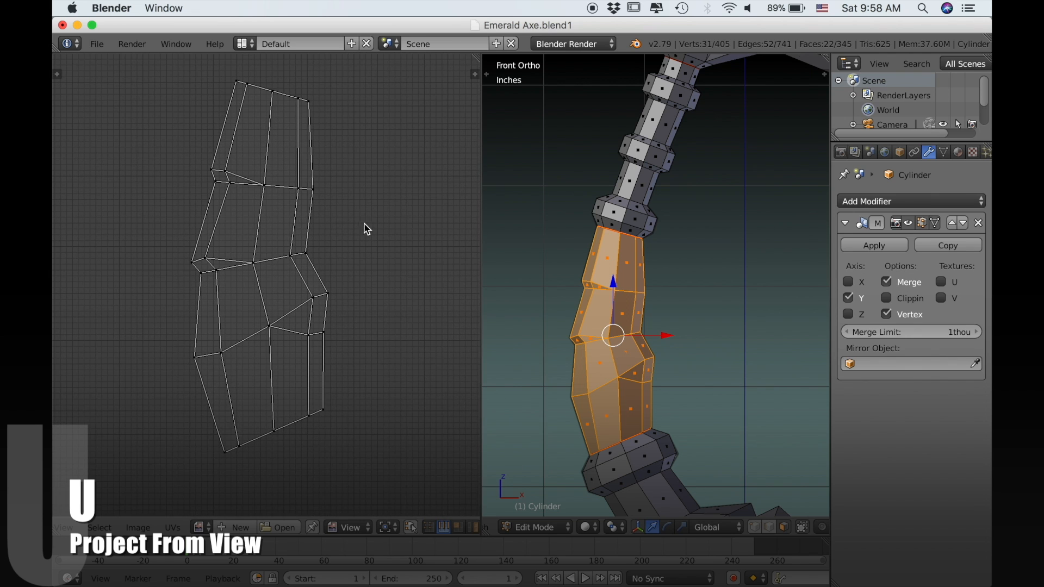
{"action": "scroll", "coordinate": [239, 250], "scroll_direction": "down", "scroll_amount": 3}
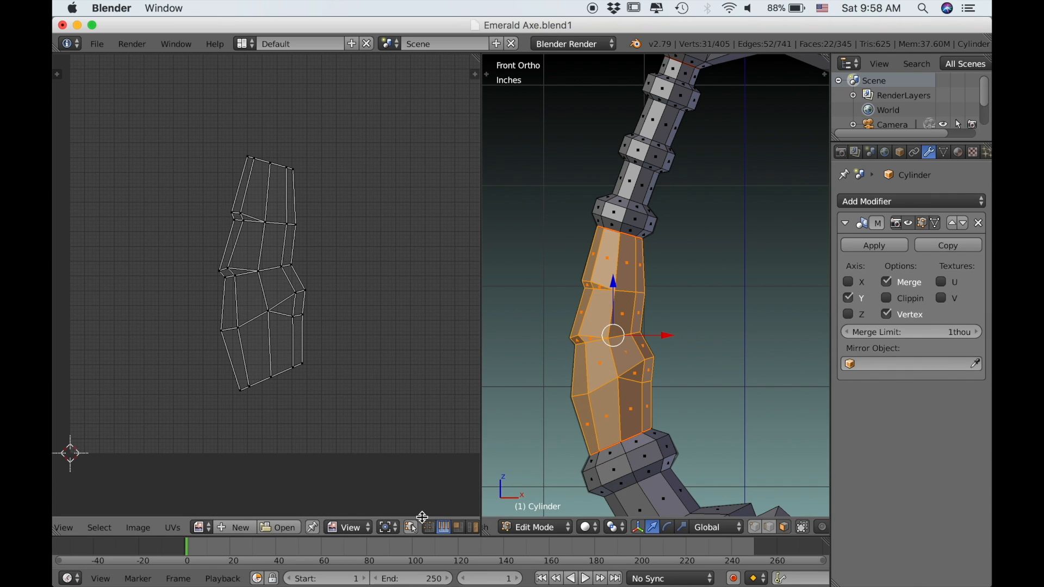
{"action": "right_click", "coordinate": [312, 328], "text": "alt"}
{"action": "right_click", "coordinate": [235, 309], "text": "alt+shift"}
{"action": "key", "text": "s"}
{"action": "key", "text": "x"}
{"action": "left_click", "coordinate": [351, 308]}
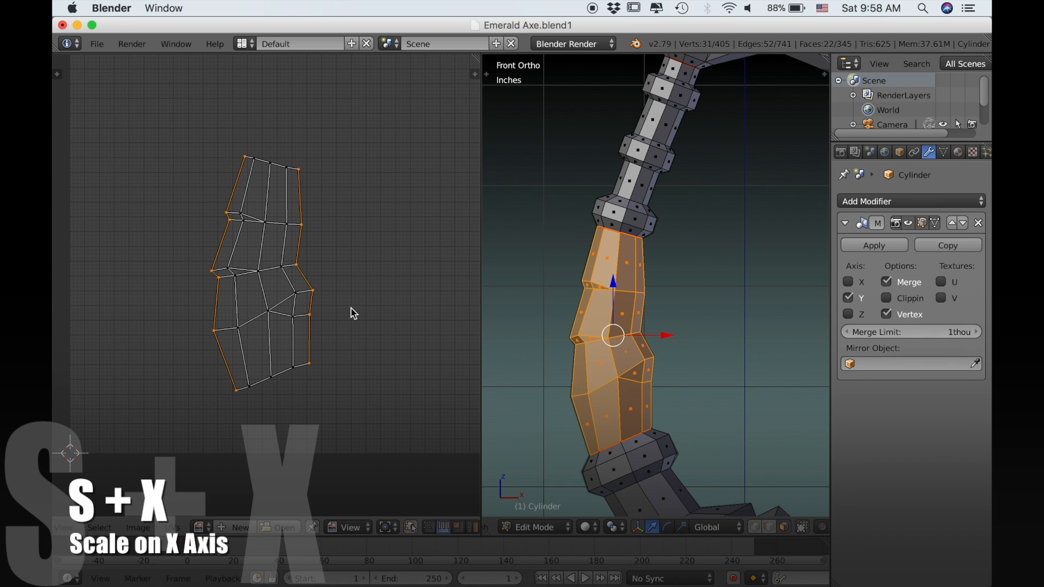
{"action": "scroll", "coordinate": [353, 314], "scroll_direction": "down", "scroll_amount": 1}
{"action": "key", "text": "a"}
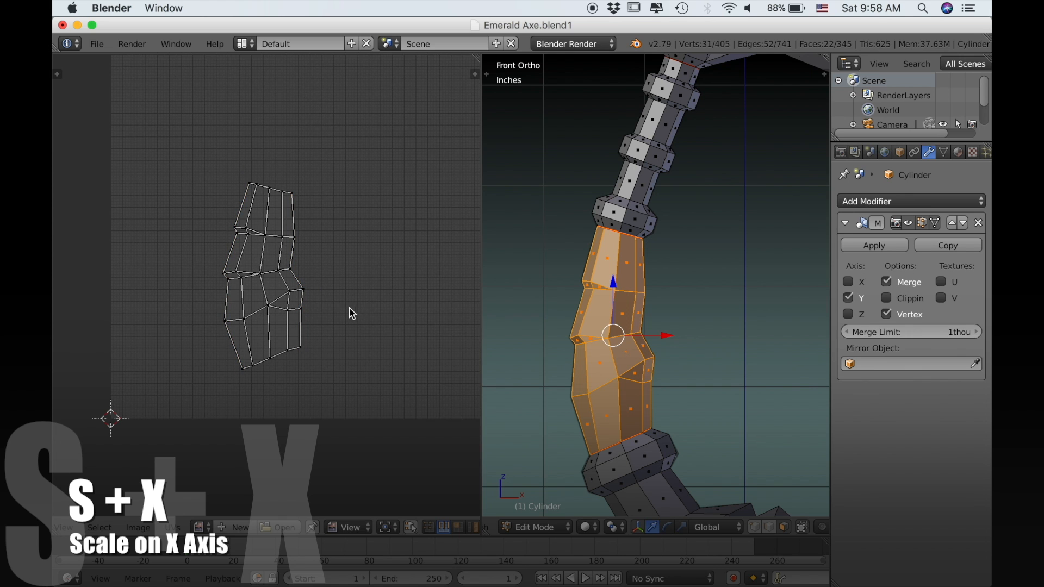
- Select all mesh faces to show every UV island, and box-select the handle section's island
{"action": "scroll", "coordinate": [288, 315], "scroll_direction": "down", "scroll_amount": 1}
{"action": "key", "text": "a"}
{"action": "key", "text": "a"}
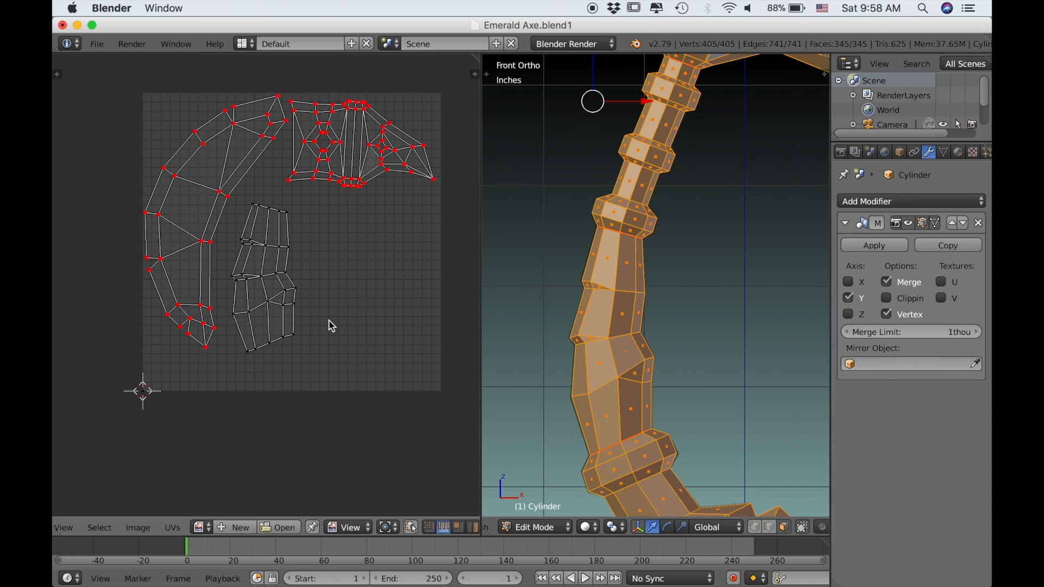
{"action": "scroll", "coordinate": [331, 325], "scroll_direction": "up", "scroll_amount": 2}
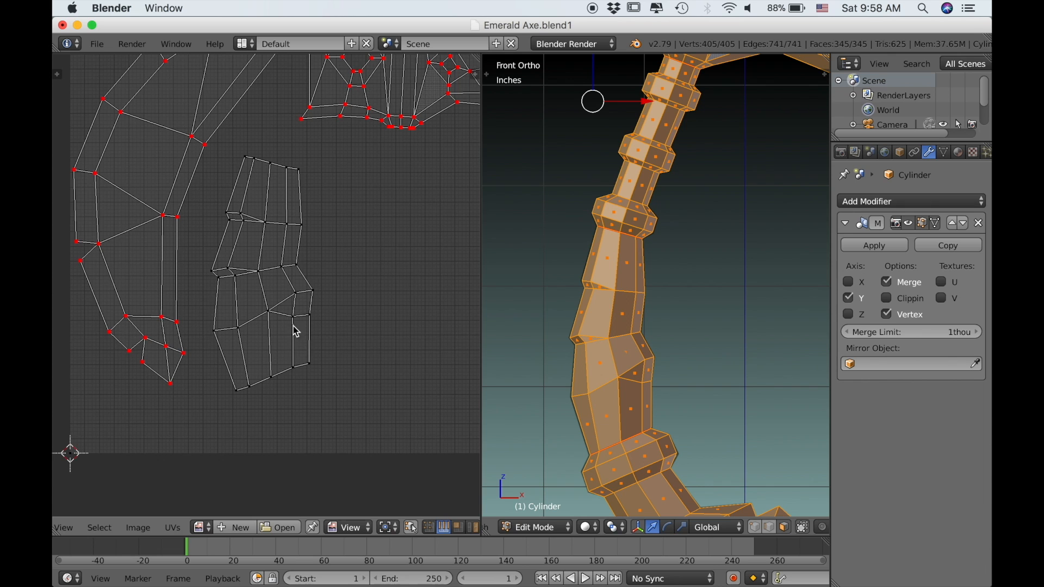
{"action": "scroll", "coordinate": [288, 305], "scroll_direction": "down", "scroll_amount": 2}
{"action": "scroll", "coordinate": [242, 188], "scroll_direction": "up", "scroll_amount": 1}
{"action": "key", "text": "b"}
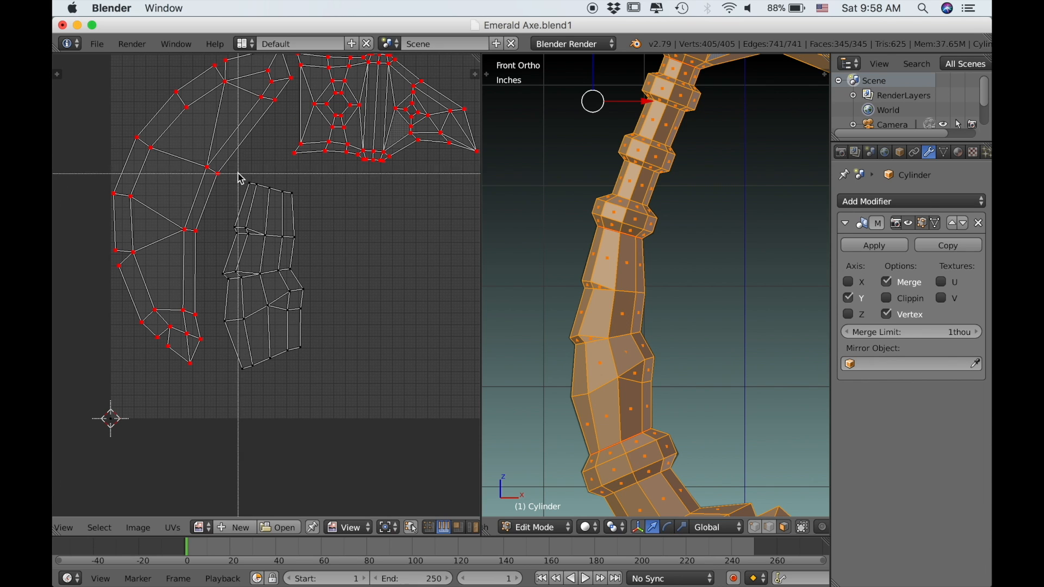
{"action": "left_click_drag", "start_coordinate": [220, 179], "coordinate": [335, 380]}
{"action": "scroll", "coordinate": [333, 375], "scroll_direction": "down", "scroll_amount": 1}
{"action": "middle_click_drag", "start_coordinate": [310, 340], "coordinate": [313, 357]}
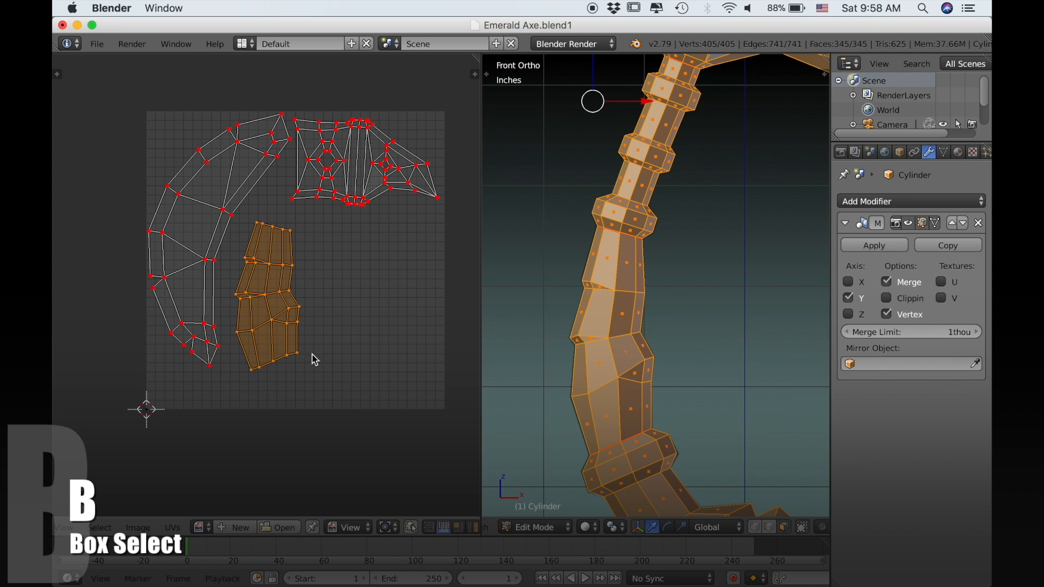
- Position the handle section's UV island beside the blade's inner curve at a slightly larger size and pin its vertices
{"action": "key", "text": "g"}
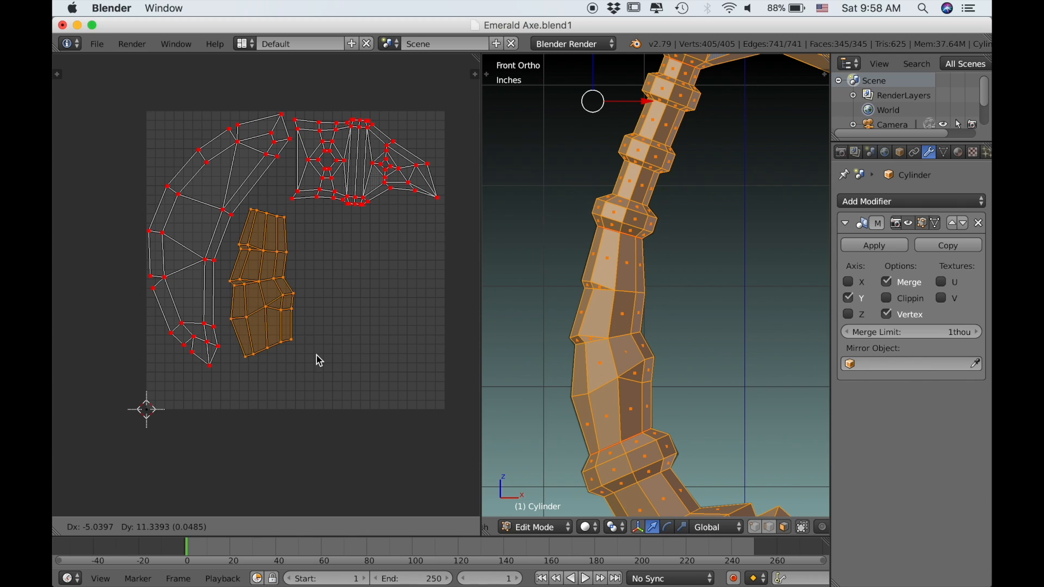
{"action": "left_click", "coordinate": [320, 357]}
{"action": "key", "text": "g"}
{"action": "left_click", "coordinate": [370, 363]}
{"action": "key", "text": "g"}
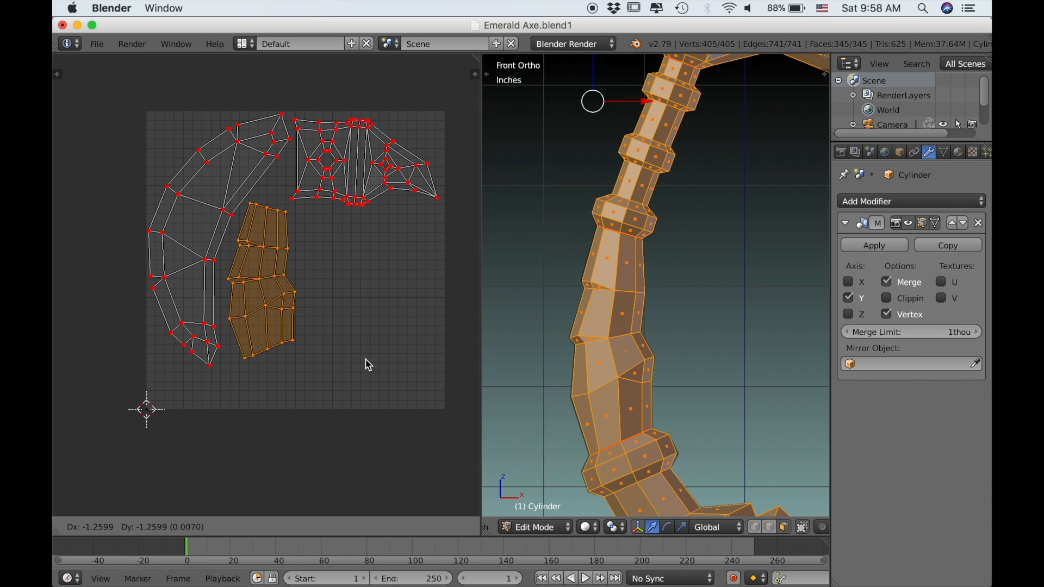
{"action": "left_click", "coordinate": [365, 360]}
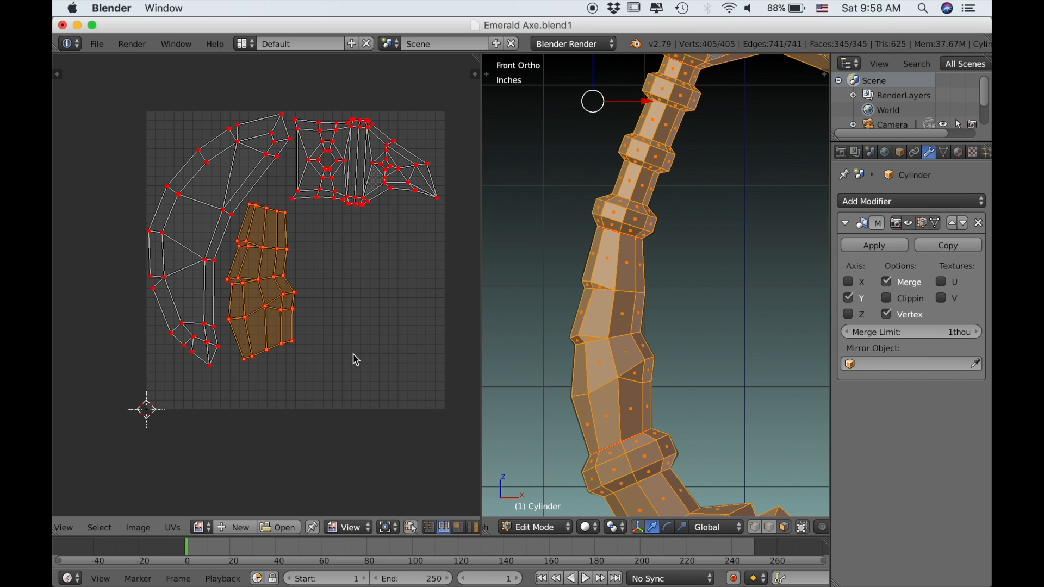
- Clear the selection, select the linked three-ringed upper handle section below the axe head and frame it
{"action": "scroll", "coordinate": [325, 312], "scroll_direction": "down", "scroll_amount": 1}
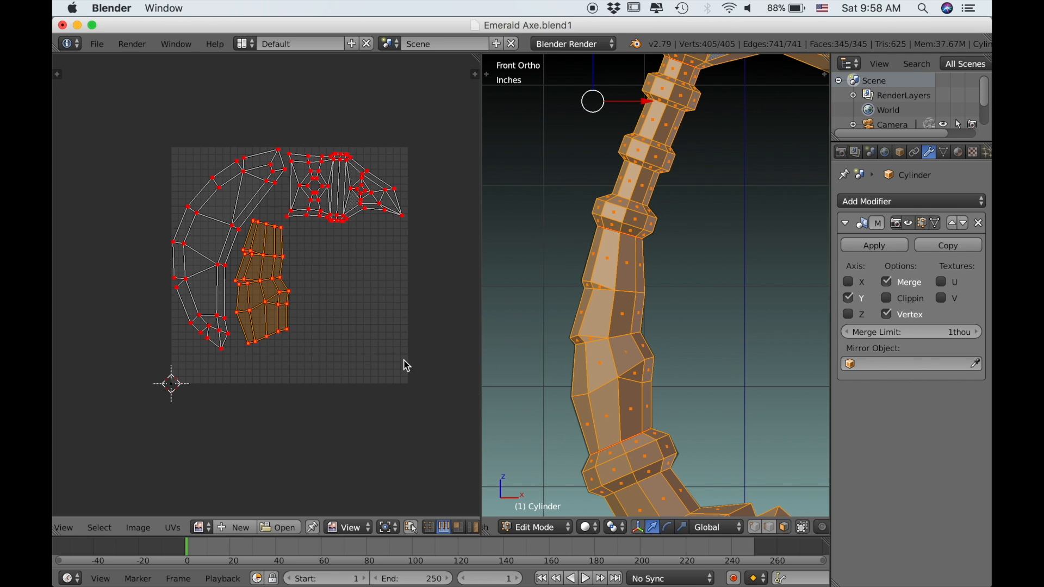
{"action": "scroll", "coordinate": [647, 351], "scroll_direction": "down", "scroll_amount": 6}
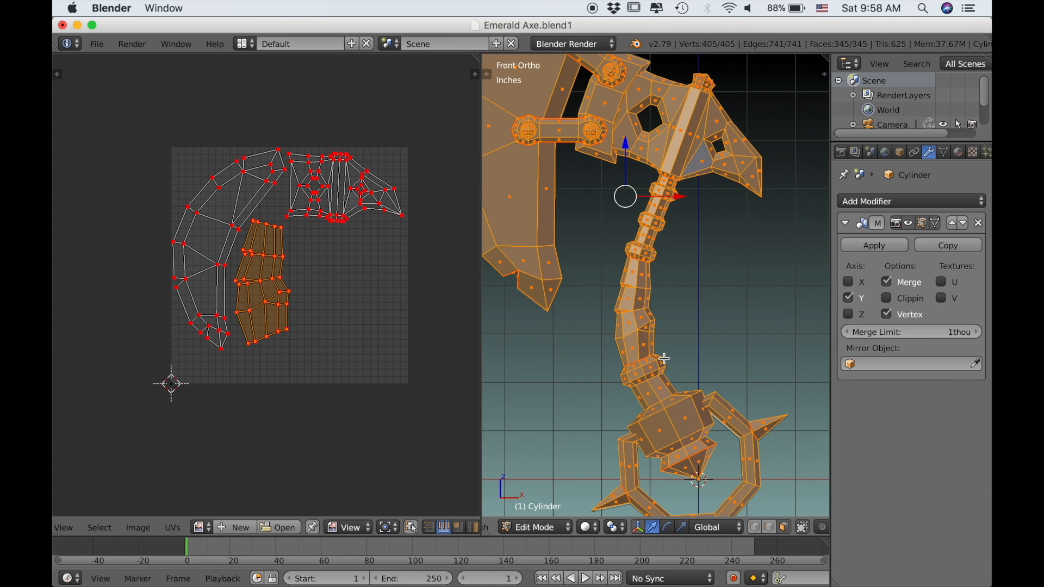
{"action": "middle_click_drag", "start_coordinate": [660, 375], "coordinate": [645, 334], "text": "shift"}
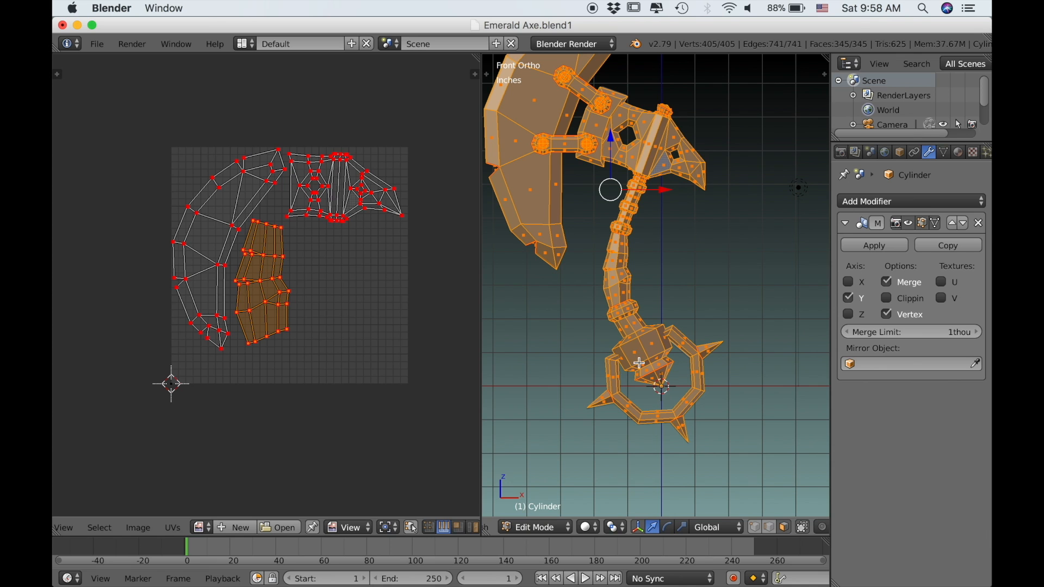
{"action": "scroll", "coordinate": [640, 363], "scroll_direction": "up", "scroll_amount": 5}
{"action": "middle_click_drag", "start_coordinate": [671, 321], "coordinate": [646, 351], "text": "shift"}
{"action": "key", "text": "a"}
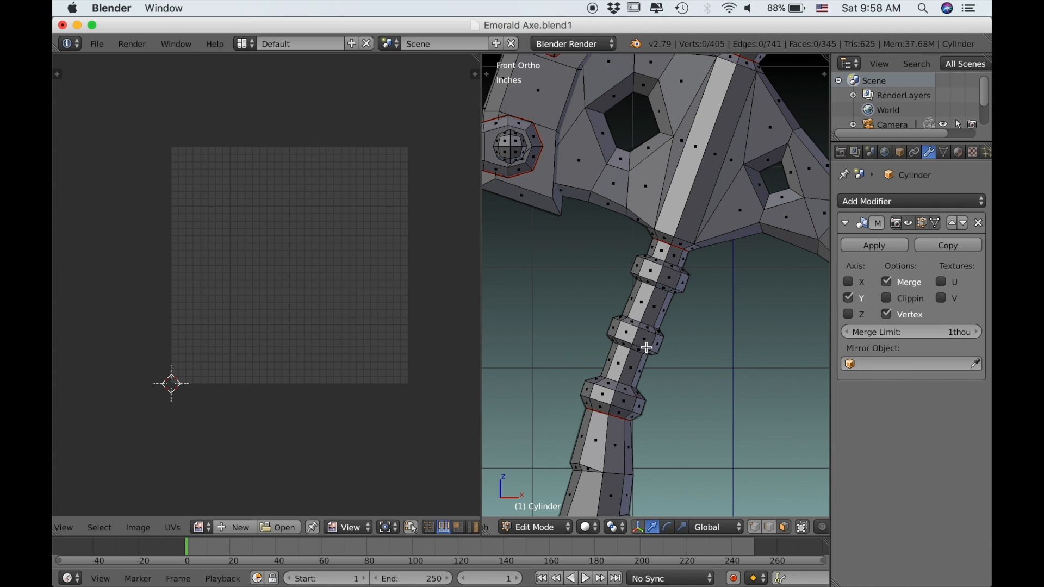
{"action": "scroll", "coordinate": [643, 354], "scroll_direction": "up", "scroll_amount": 2}
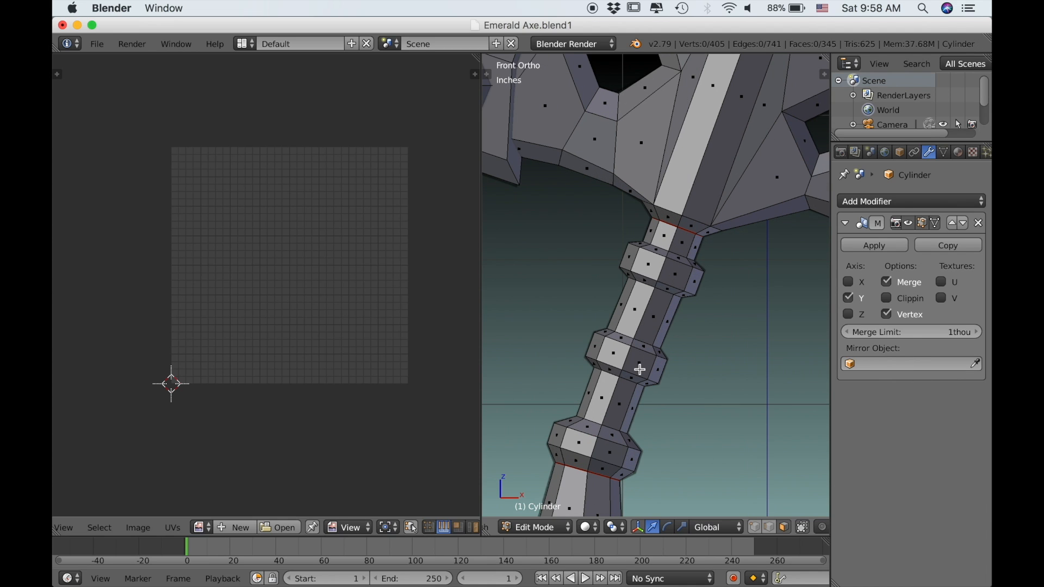
{"action": "key", "text": "l"}
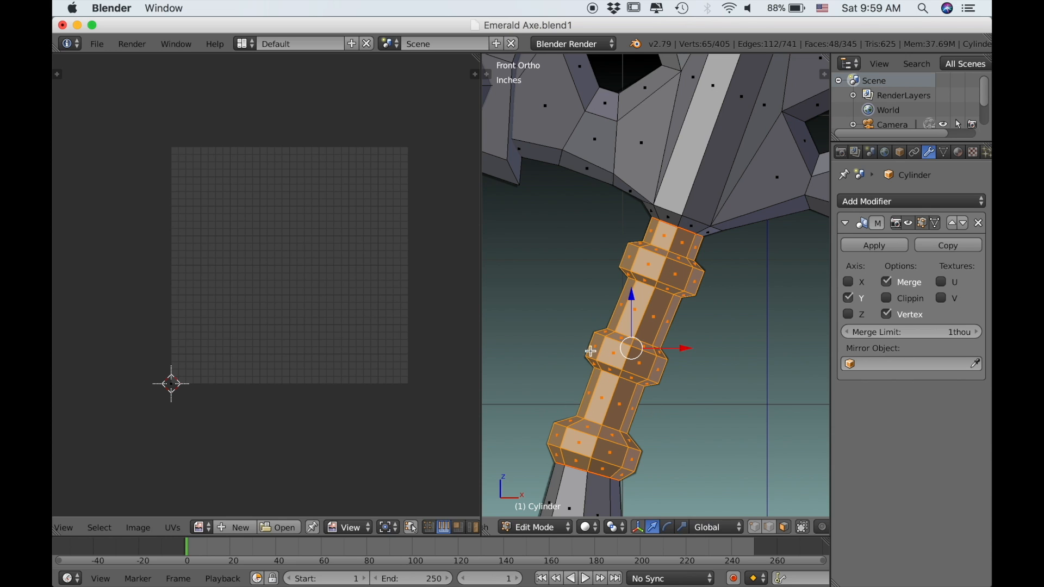
{"action": "key", "text": "KP_Decimal"}
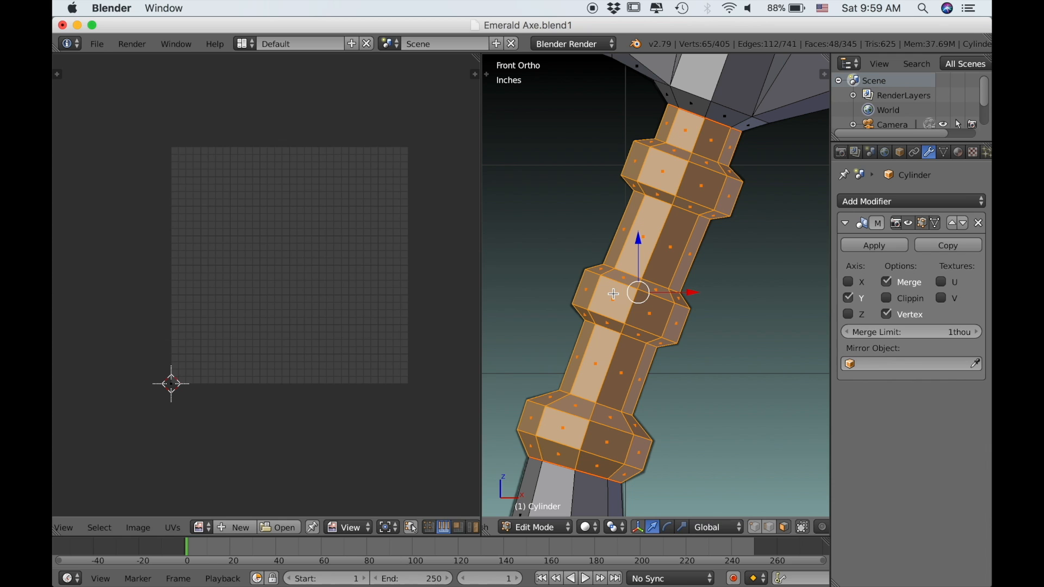
- Select only the front face between the middle and lower rings of the upper handle and unwrap it
{"action": "right_click", "coordinate": [594, 375]}
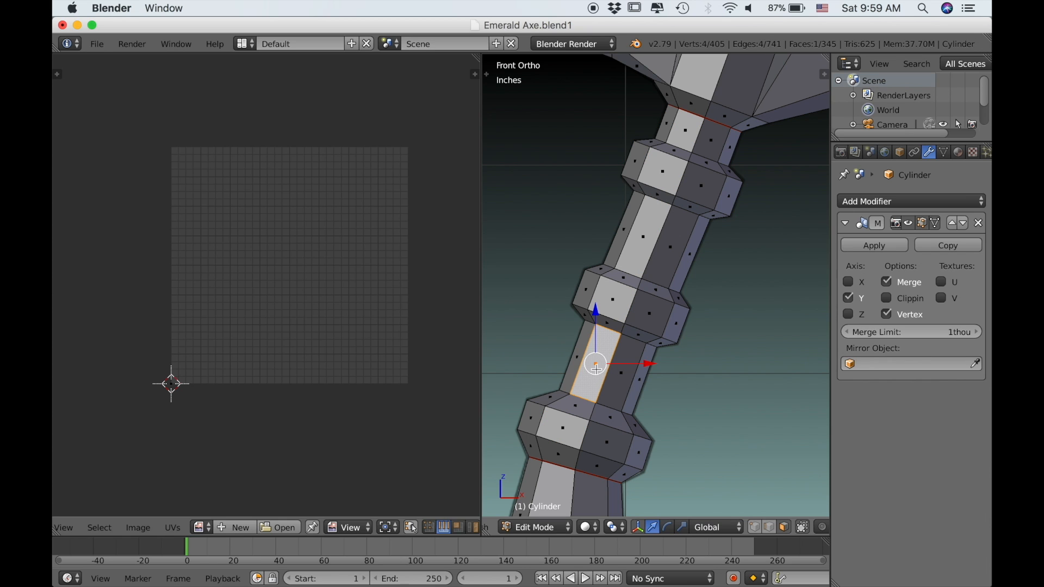
{"action": "key", "text": "u"}
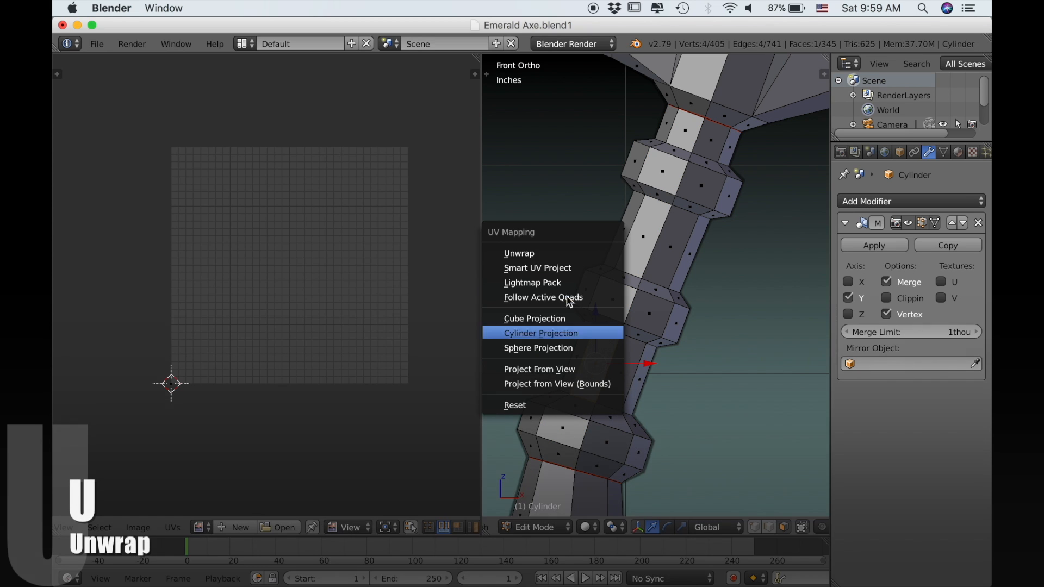
{"action": "left_click", "coordinate": [555, 254]}
- Level the top edge of the unwrapped face's UV quad with Align Auto
{"action": "scroll", "coordinate": [302, 344], "scroll_direction": "up", "scroll_amount": 2}
{"action": "middle_click_drag", "start_coordinate": [292, 315], "coordinate": [361, 399], "text": "shift"}
{"action": "scroll", "coordinate": [357, 387], "scroll_direction": "up", "scroll_amount": 3}
{"action": "middle_click_drag", "start_coordinate": [346, 308], "coordinate": [353, 431], "text": "shift"}
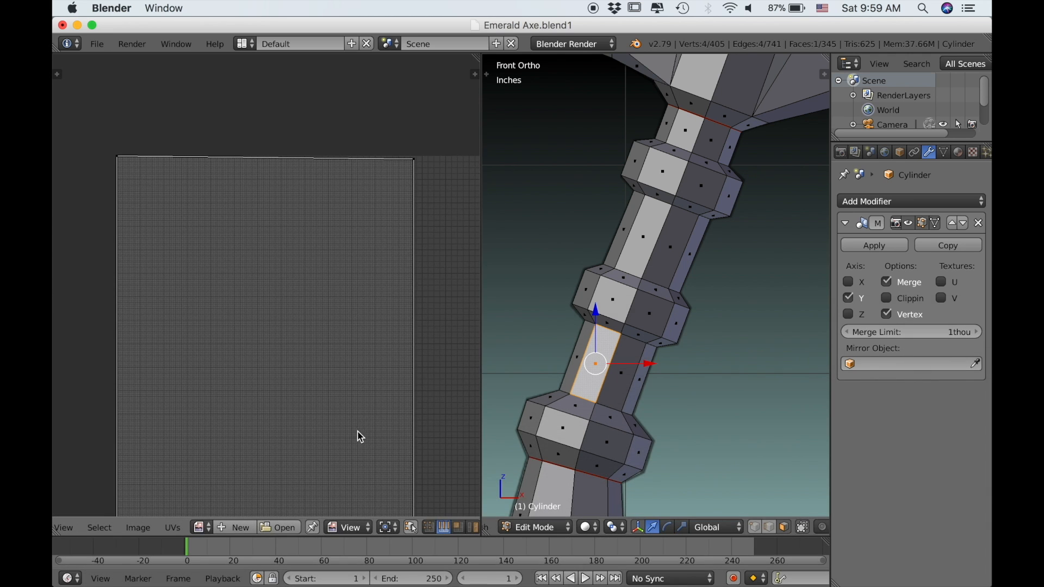
{"action": "key", "text": "a"}
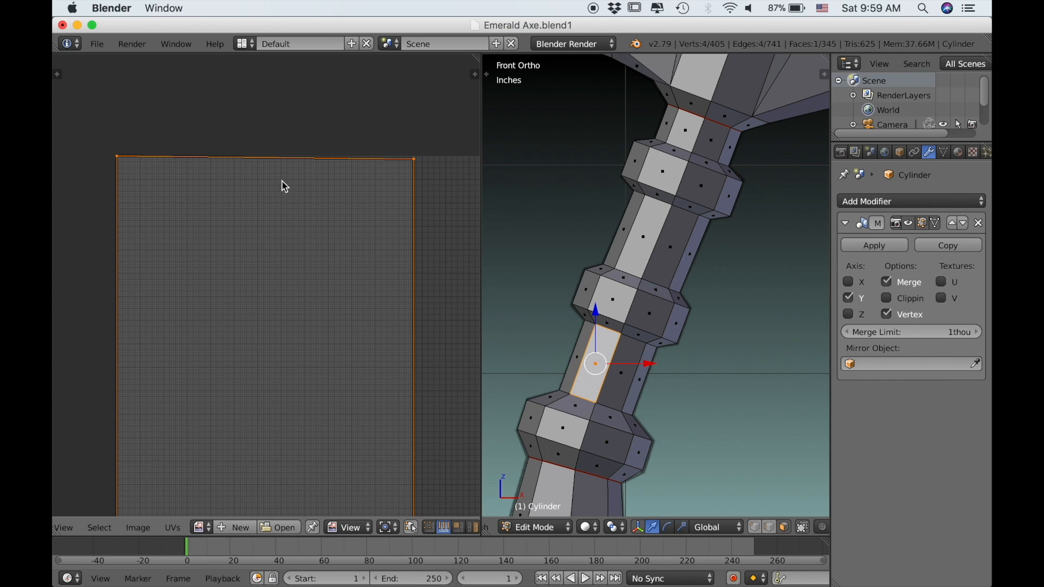
{"action": "key", "text": "a"}
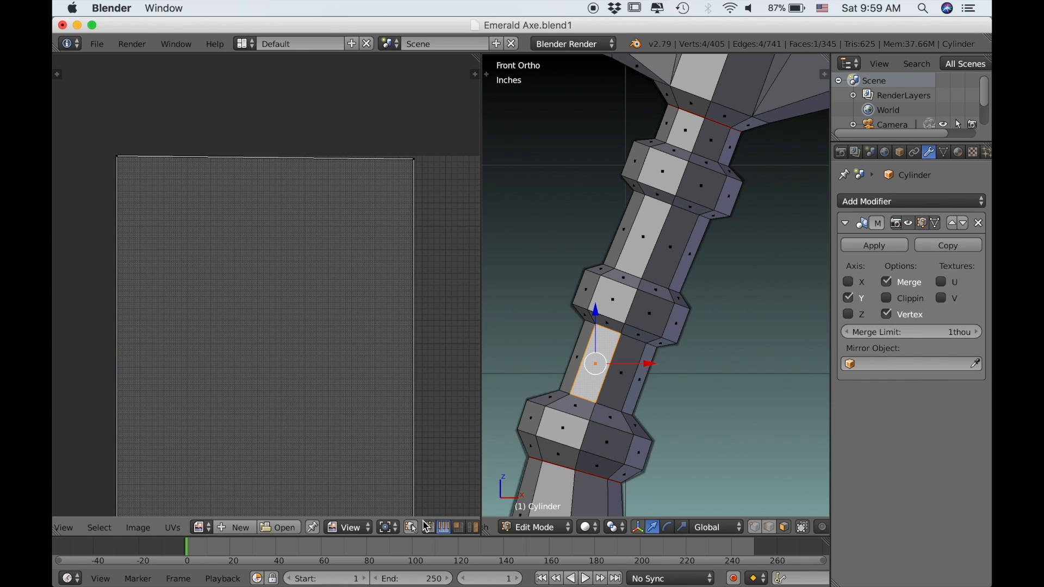
{"action": "right_click", "coordinate": [298, 165]}
{"action": "key", "text": "w"}
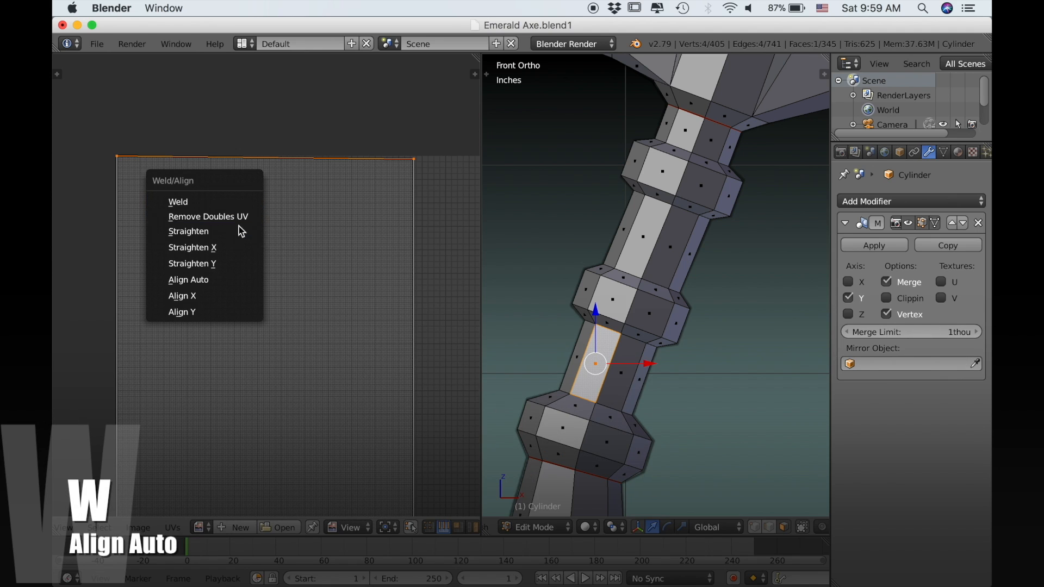
{"action": "left_click", "coordinate": [224, 281]}
- Level the bottom edge of the face's UV quad with Align Auto
{"action": "scroll", "coordinate": [321, 198], "scroll_direction": "down", "scroll_amount": 2}
{"action": "middle_click_drag", "start_coordinate": [315, 305], "coordinate": [348, 28]}
{"action": "scroll", "coordinate": [342, 496], "scroll_direction": "up", "scroll_amount": 5}
{"action": "middle_click_drag", "start_coordinate": [341, 483], "coordinate": [313, 222]}
{"action": "middle_click_drag", "start_coordinate": [335, 390], "coordinate": [170, 369]}
{"action": "scroll", "coordinate": [277, 374], "scroll_direction": "down", "scroll_amount": 1}
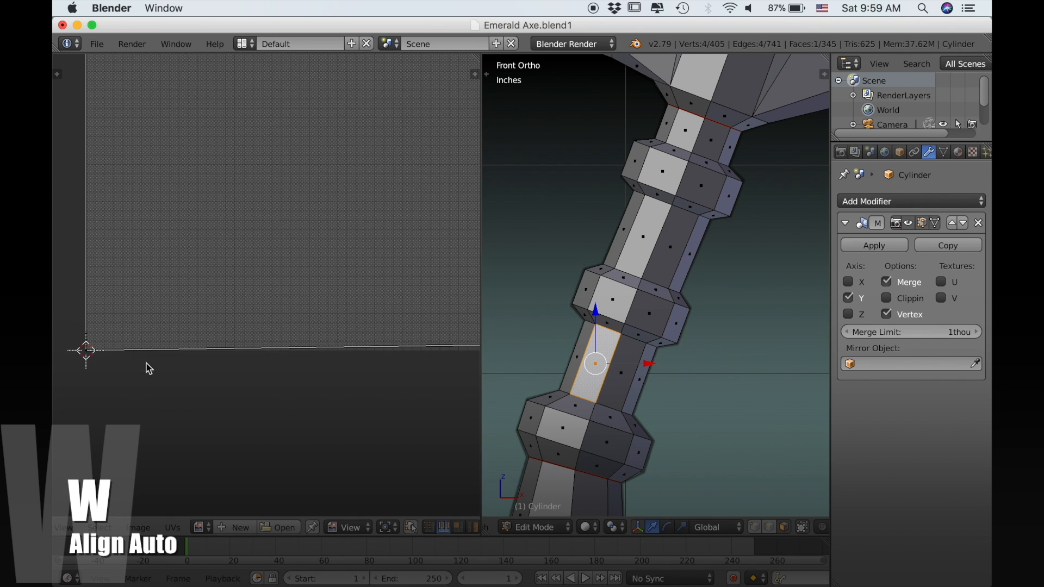
{"action": "scroll", "coordinate": [90, 359], "scroll_direction": "up", "scroll_amount": 2}
{"action": "middle_click_drag", "start_coordinate": [207, 393], "coordinate": [56, 363]}
{"action": "scroll", "coordinate": [414, 379], "scroll_direction": "down", "scroll_amount": 1}
{"action": "middle_click_drag", "start_coordinate": [413, 380], "coordinate": [353, 365]}
{"action": "scroll", "coordinate": [414, 372], "scroll_direction": "up", "scroll_amount": 1}
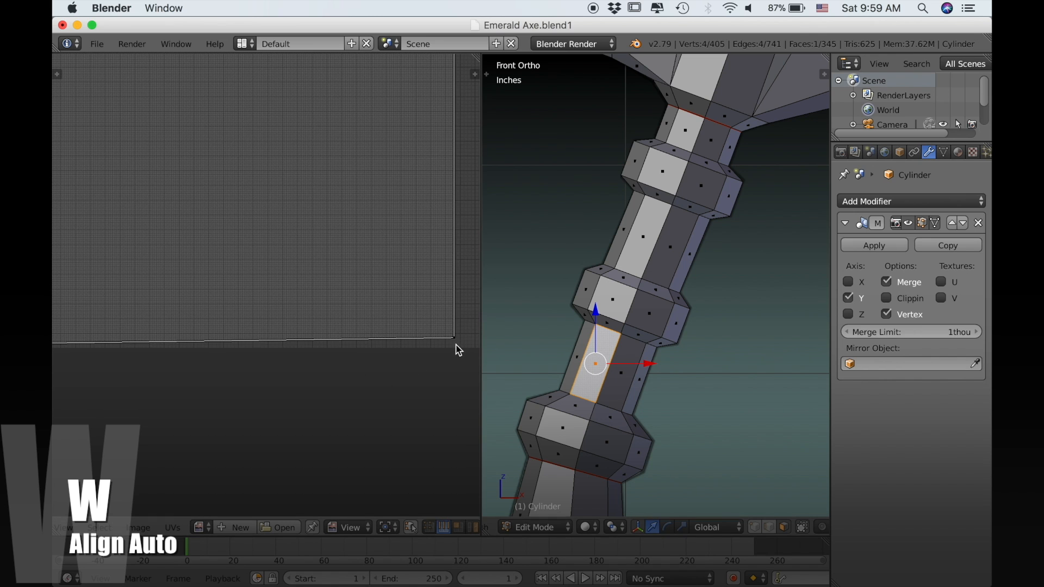
{"action": "right_click", "coordinate": [381, 343]}
{"action": "key", "text": "w"}
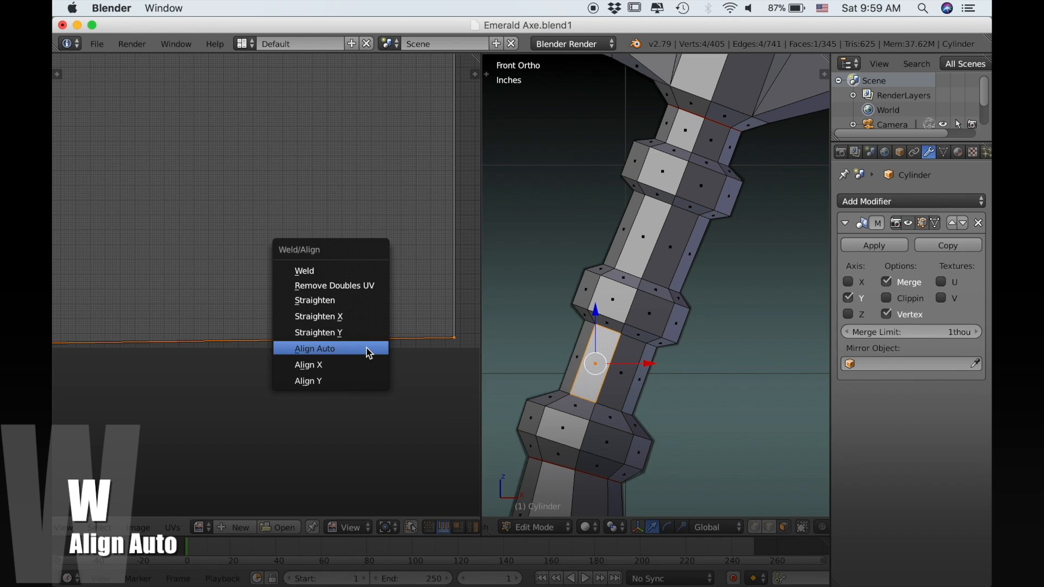
{"action": "left_click", "coordinate": [366, 348]}
- Select the linked upper handle section and all its UVs, and unwrap it with Follow Active Quads based on the straightened face
{"action": "mouse_move", "coordinate": [298, 353]}
{"action": "middle_mouse_down"}
{"action": "mouse_move", "coordinate": [344, 362]}
{"action": "mouse_move", "coordinate": [300, 369]}
{"action": "middle_mouse_up"}
{"action": "scroll", "coordinate": [284, 357], "scroll_direction": "down", "scroll_amount": 5}
{"action": "scroll", "coordinate": [263, 338], "scroll_direction": "down", "scroll_amount": 3}
{"action": "middle_click_drag", "start_coordinate": [333, 314], "coordinate": [359, 422]}
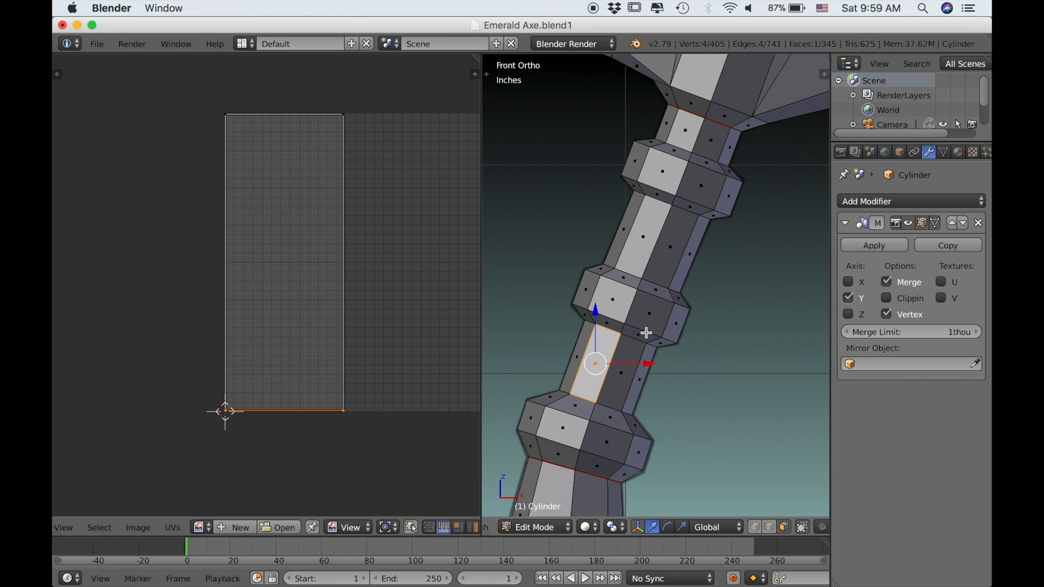
{"action": "key", "text": "l"}
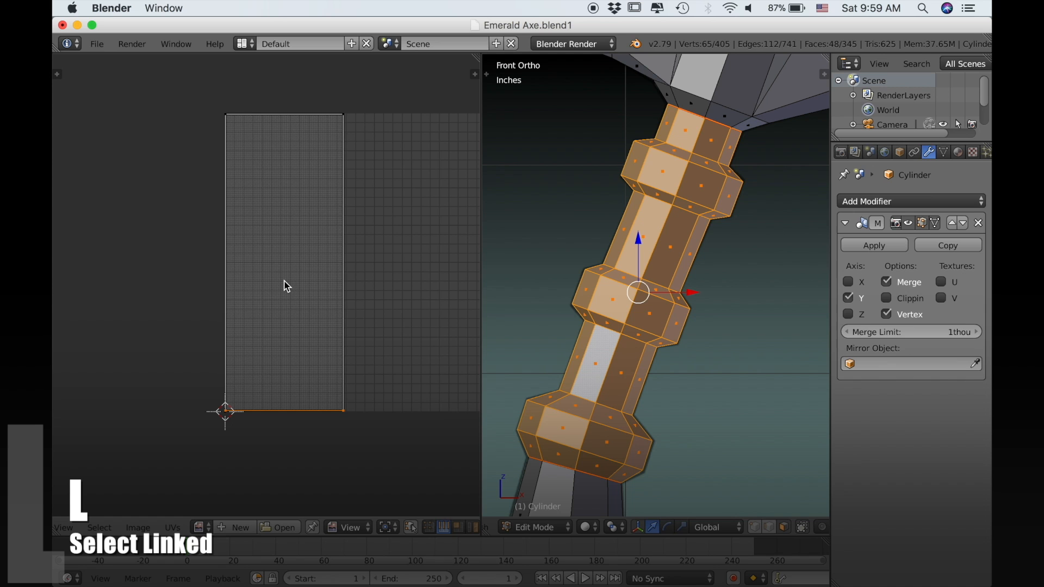
{"action": "key", "text": "a"}
{"action": "key", "text": "a"}
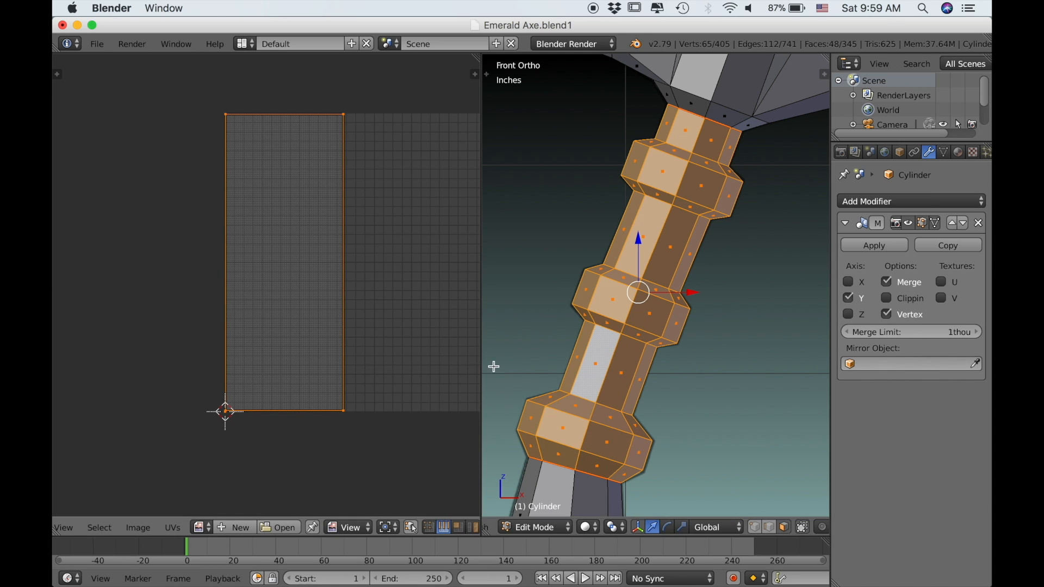
{"action": "key", "text": "u"}
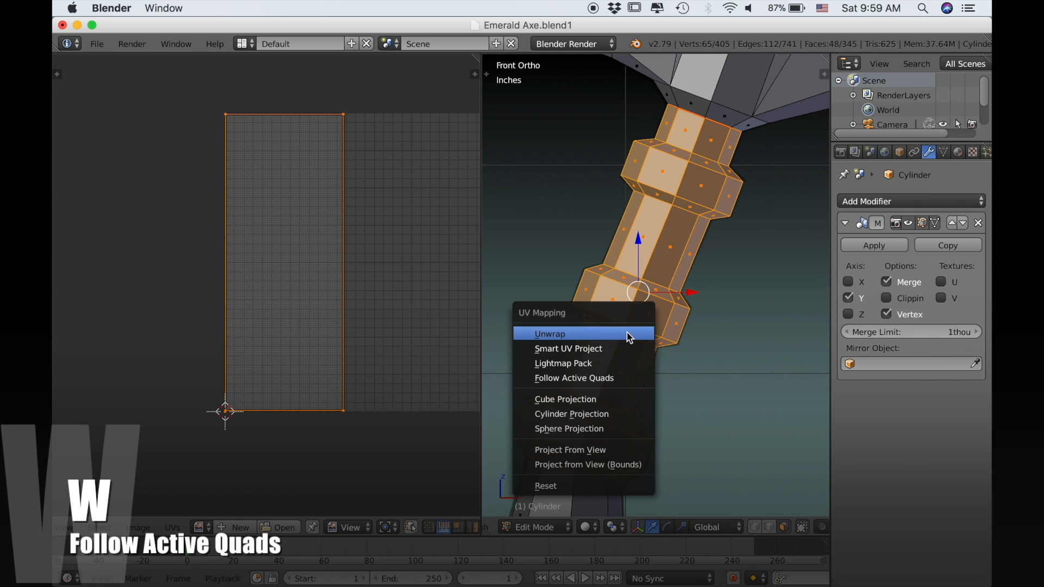
{"action": "left_click", "coordinate": [623, 379]}
{"action": "left_click", "coordinate": [623, 414]}
- Scale down the gridded UV island of the upper handle and move it to the right side of the UV square
{"action": "scroll", "coordinate": [413, 356], "scroll_direction": "down", "scroll_amount": 5}
{"action": "scroll", "coordinate": [412, 357], "scroll_direction": "down", "scroll_amount": 2}
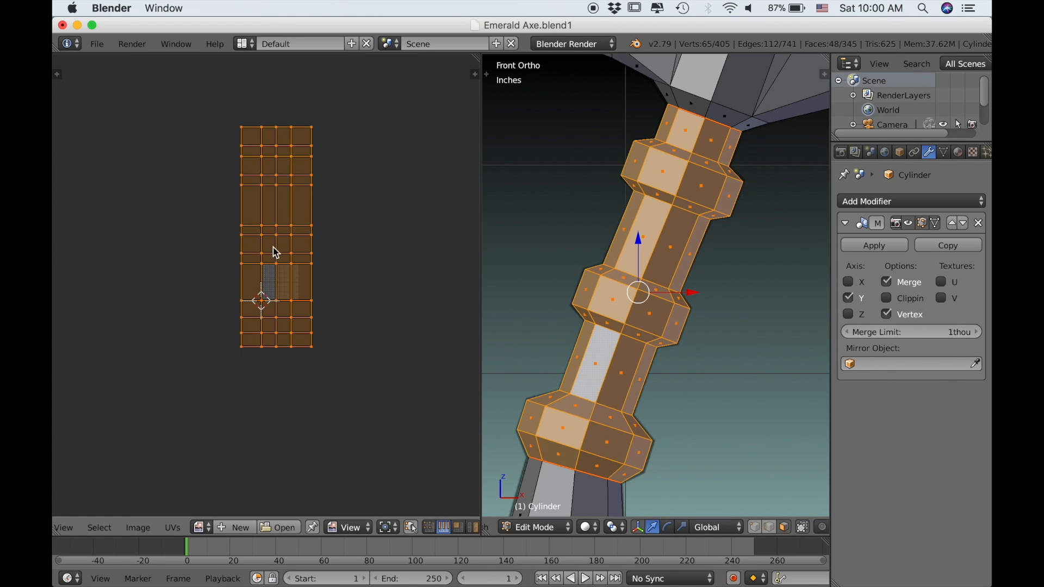
{"action": "key", "text": "s"}
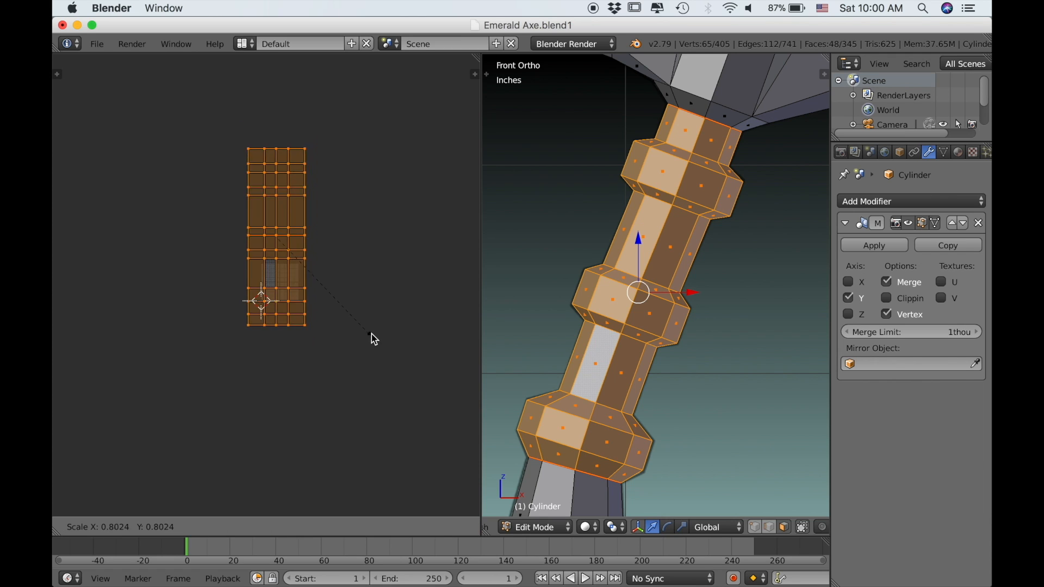
{"action": "left_click", "coordinate": [321, 272]}
{"action": "scroll", "coordinate": [349, 326], "scroll_direction": "up", "scroll_amount": 4}
{"action": "key", "text": "s"}
{"action": "left_click", "coordinate": [341, 265]}
{"action": "key", "text": "g"}
{"action": "left_click", "coordinate": [380, 374]}
{"action": "key", "text": "s"}
{"action": "left_click", "coordinate": [384, 365]}
- Select all mesh faces to show every UV island, and scale down only the upper handle's gridded island
{"action": "scroll", "coordinate": [419, 376], "scroll_direction": "up", "scroll_amount": 3}
{"action": "key", "text": "a"}
{"action": "key", "text": "a"}
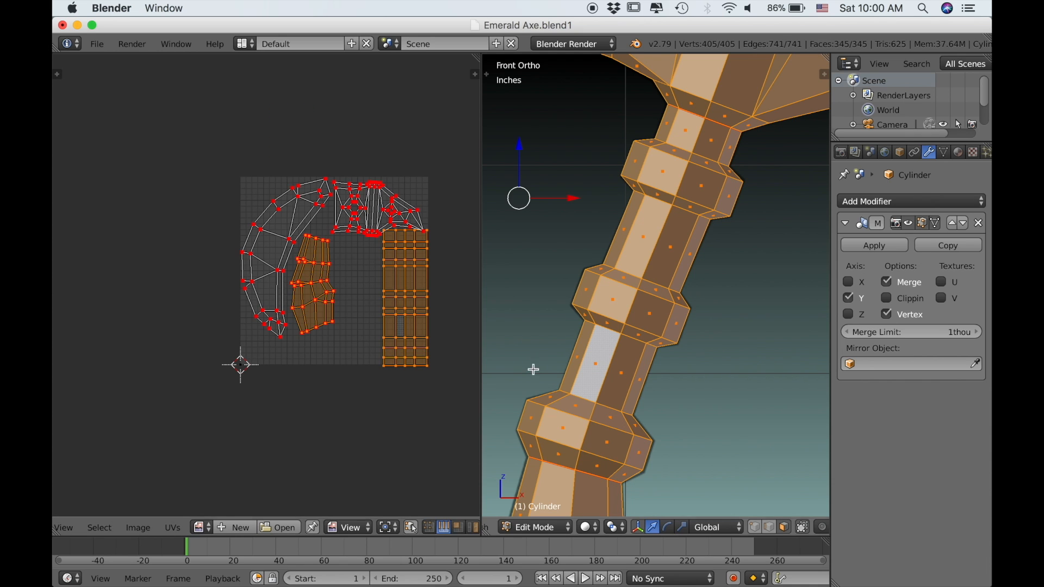
{"action": "scroll", "coordinate": [401, 373], "scroll_direction": "up", "scroll_amount": 2}
{"action": "middle_click_drag", "start_coordinate": [401, 372], "coordinate": [259, 356]}
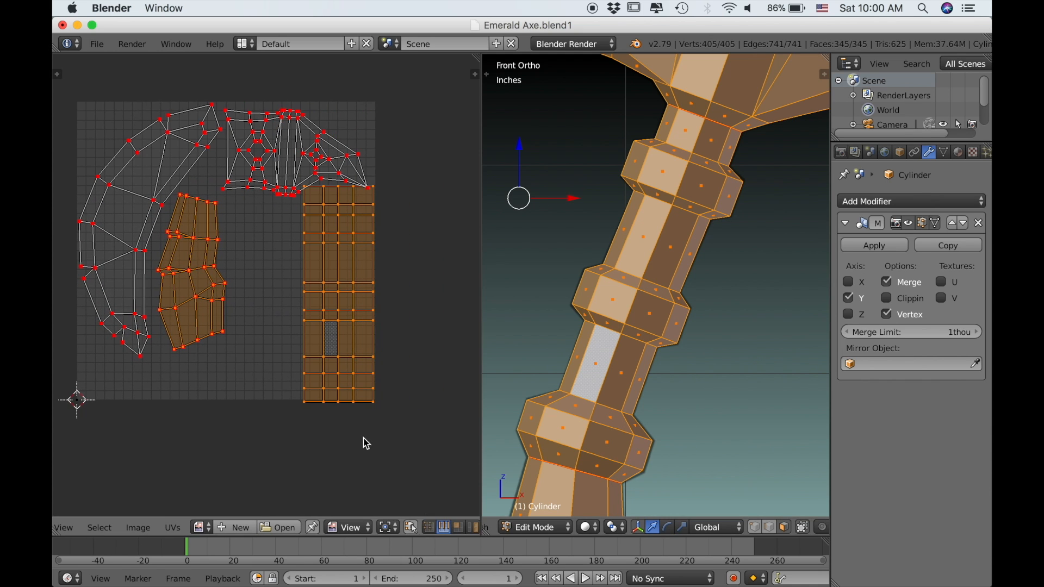
{"action": "key", "text": "l"}
{"action": "key", "text": "s"}
{"action": "left_click", "coordinate": [392, 410]}
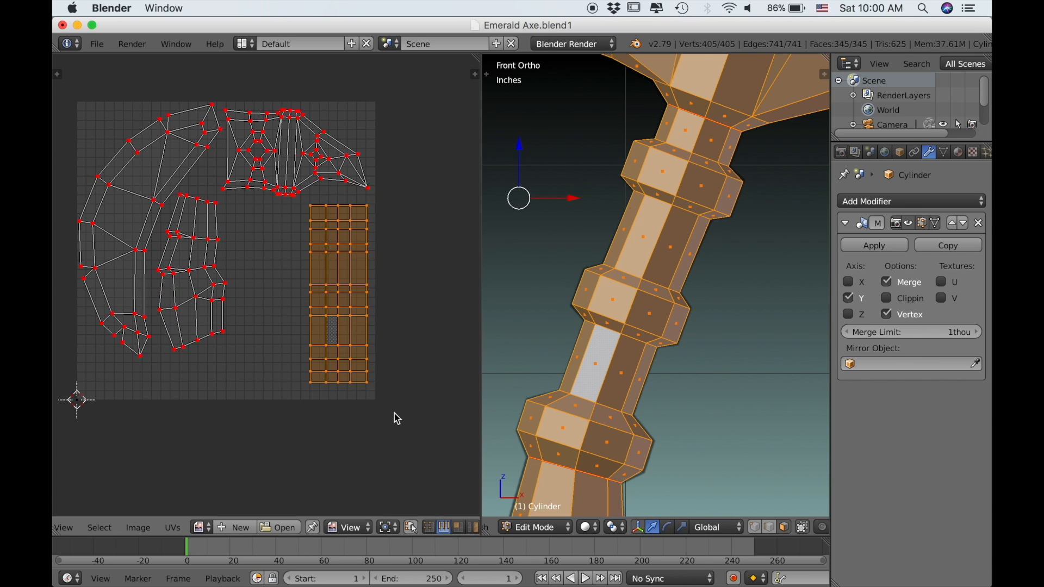
{"action": "scroll", "coordinate": [392, 410], "scroll_direction": "up", "scroll_amount": 1}
{"action": "scroll", "coordinate": [677, 319], "scroll_direction": "down", "scroll_amount": 8}
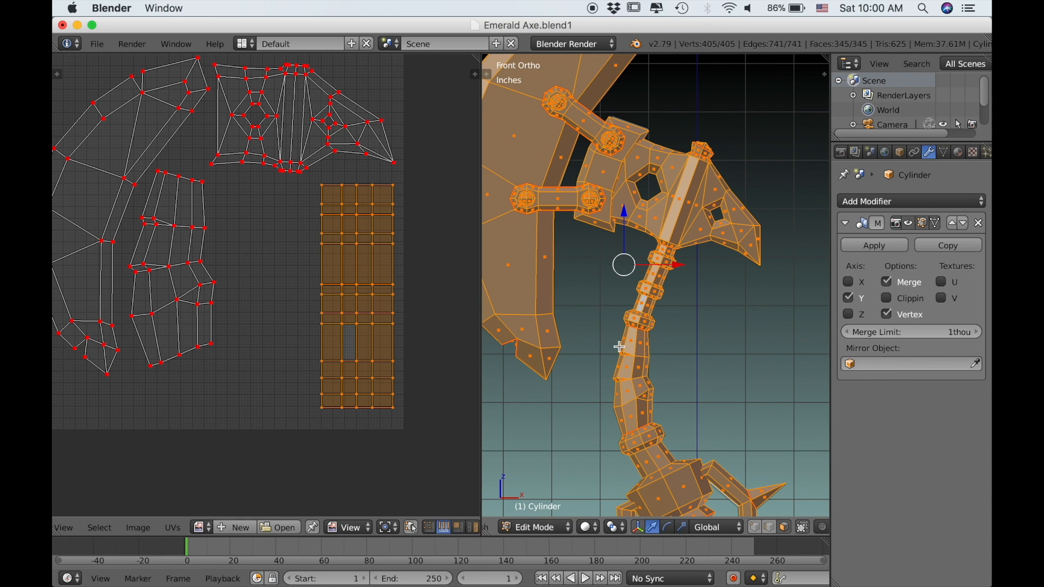
{"action": "scroll", "coordinate": [615, 378], "scroll_direction": "down", "scroll_amount": 1}
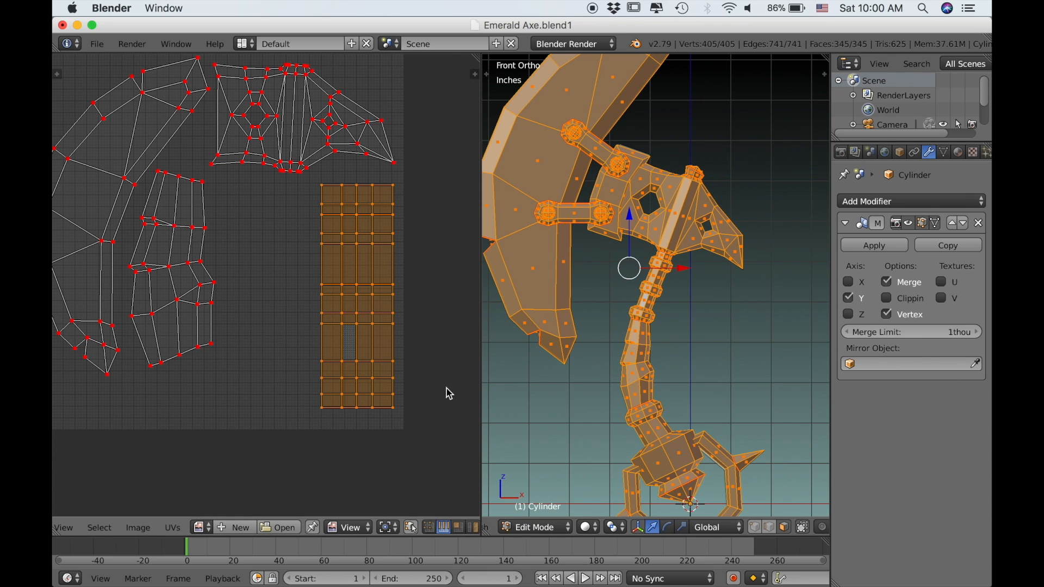
- Shrink the upper handle's UV island further and place it at the right edge of the UV square, below the axe head's island
{"action": "key", "text": "s"}
{"action": "left_click", "coordinate": [416, 353]}
{"action": "key", "text": "g"}
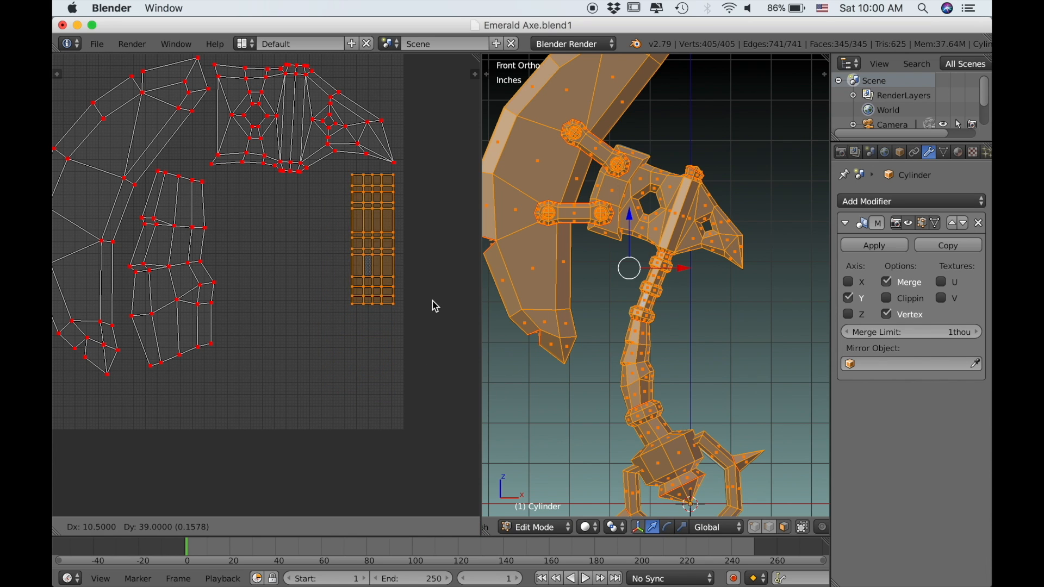
{"action": "left_click", "coordinate": [432, 301]}
{"action": "key", "text": "s"}
{"action": "left_click", "coordinate": [434, 306]}
{"action": "key", "text": "g"}
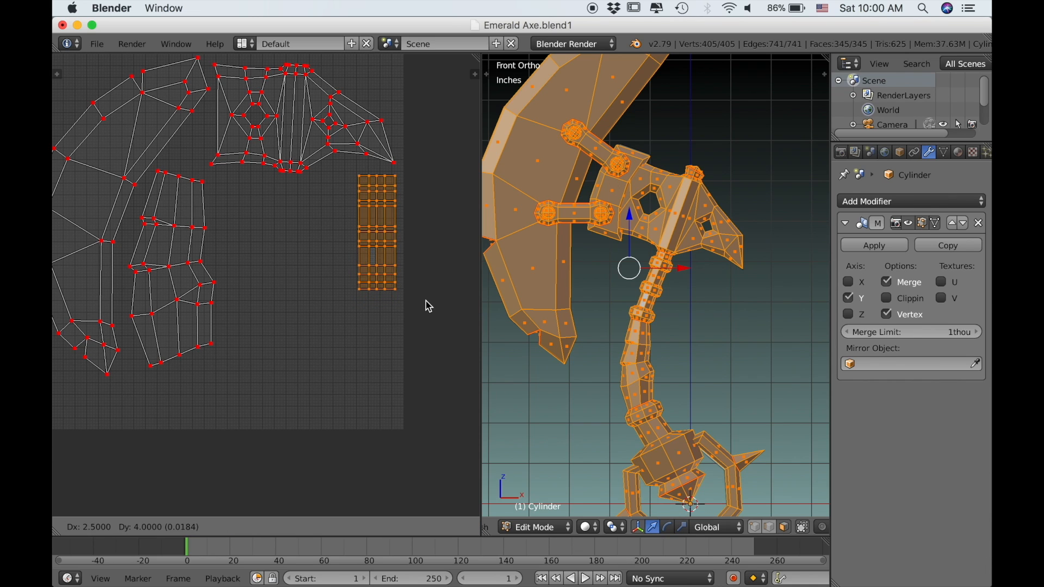
{"action": "left_click", "coordinate": [426, 302]}
{"action": "scroll", "coordinate": [413, 321], "scroll_direction": "down", "scroll_amount": 2}
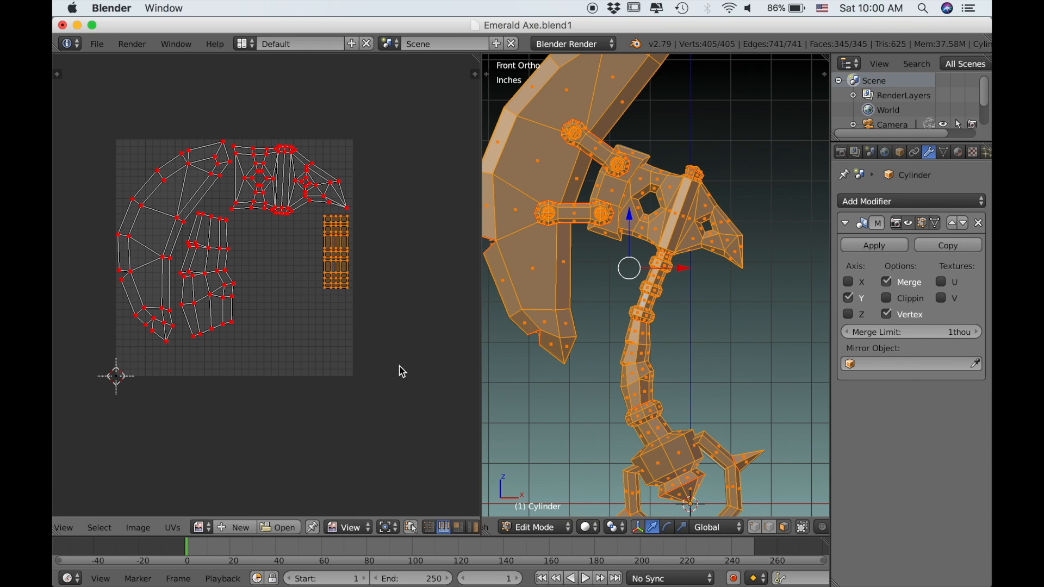
- Select a front face on the collar at the handle's lower end and unwrap it
{"action": "scroll", "coordinate": [660, 465], "scroll_direction": "down", "scroll_amount": 2}
{"action": "scroll", "coordinate": [641, 438], "scroll_direction": "up", "scroll_amount": 6}
{"action": "middle_click_drag", "start_coordinate": [611, 412], "coordinate": [621, 346], "text": "shift"}
{"action": "right_click", "coordinate": [620, 306]}
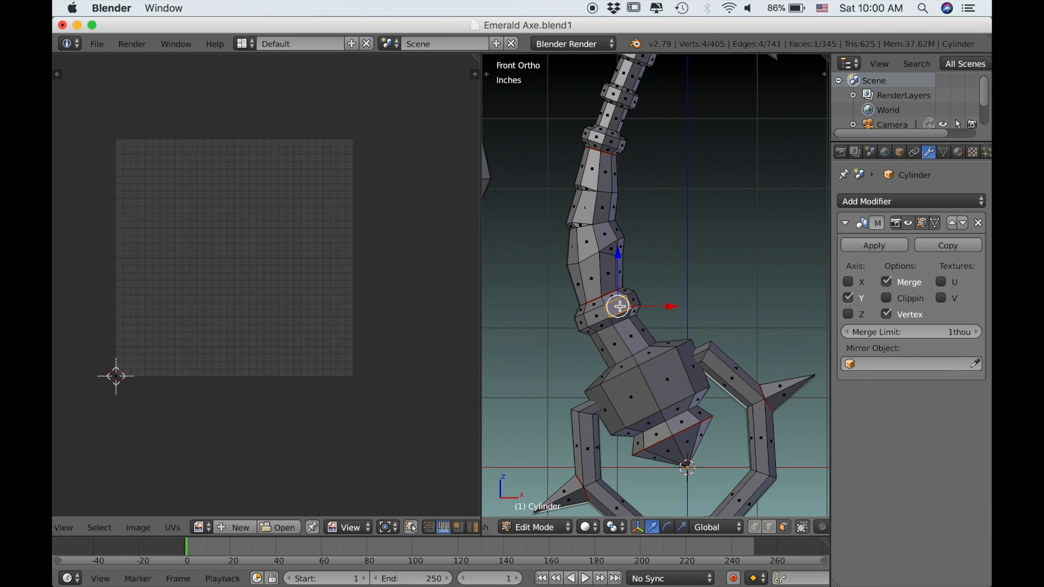
{"action": "key", "text": "u"}
{"action": "left_click", "coordinate": [575, 267]}
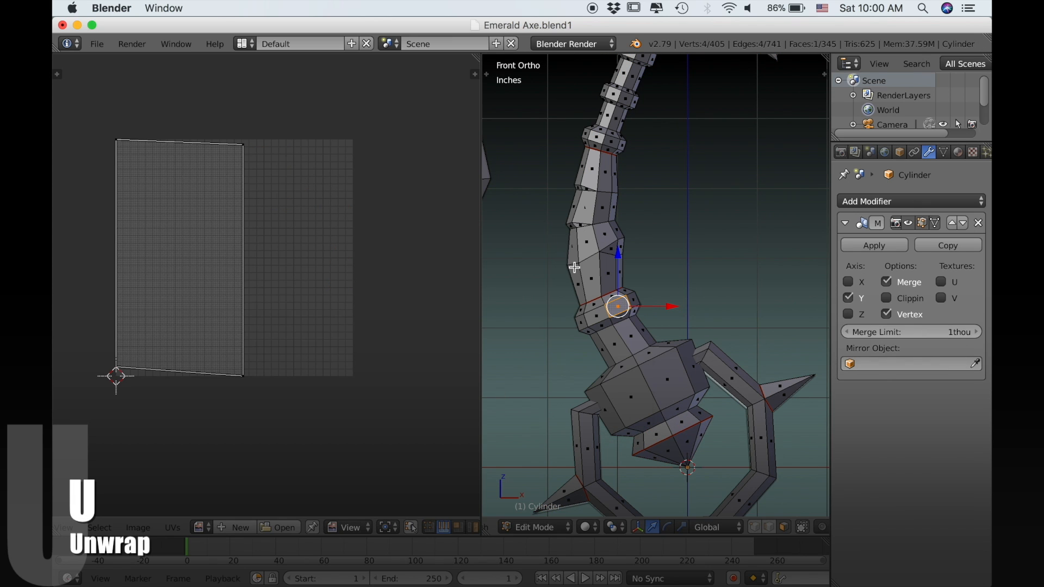
- Level the bottom edge of the collar face's UV quad with Align Auto
{"action": "scroll", "coordinate": [351, 365], "scroll_direction": "up", "scroll_amount": 1}
{"action": "middle_click_drag", "start_coordinate": [285, 356], "coordinate": [366, 366]}
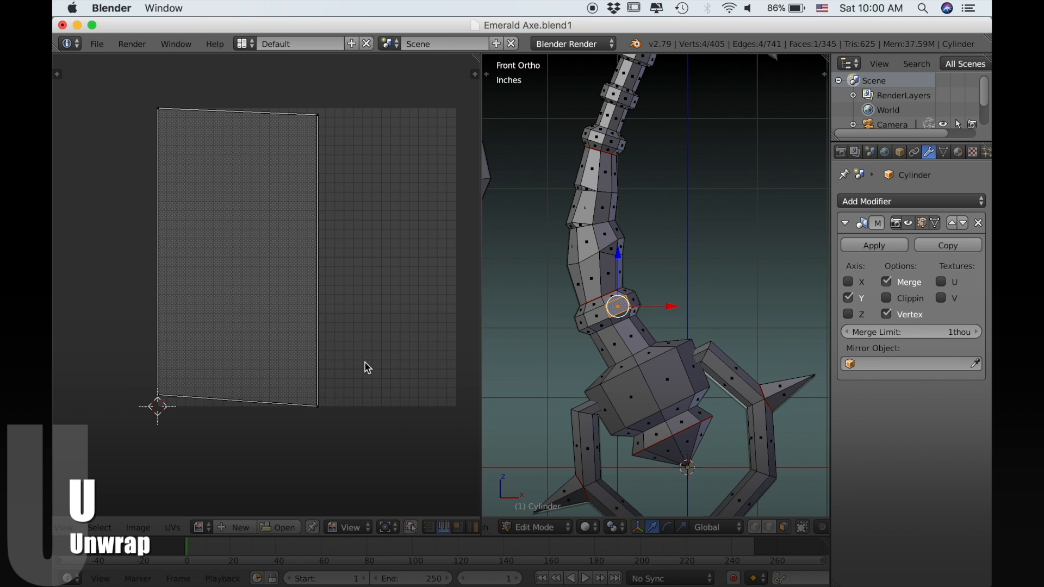
{"action": "right_click", "coordinate": [263, 402]}
{"action": "key", "text": "w"}
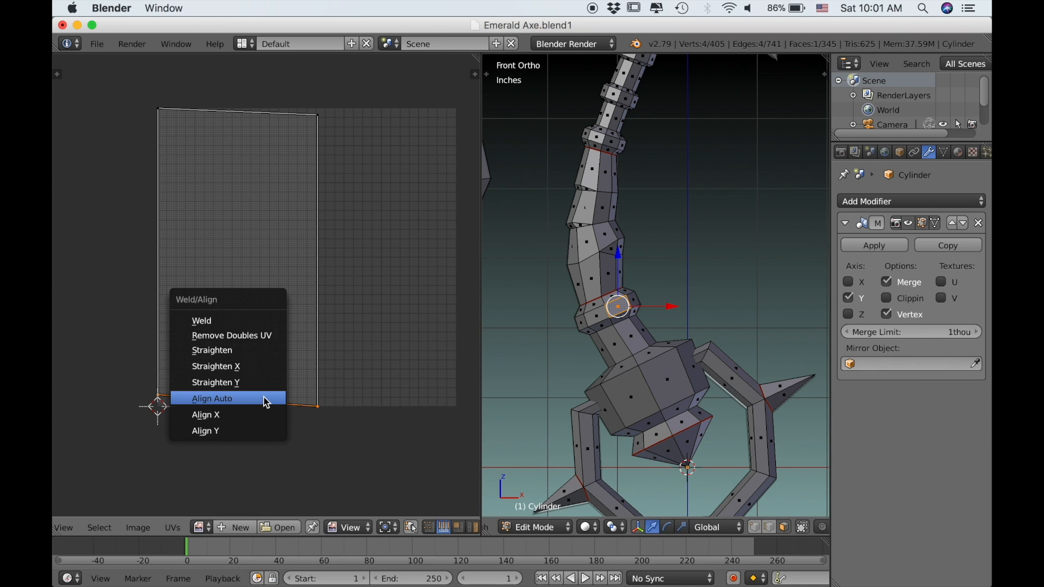
{"action": "left_click", "coordinate": [267, 401]}
- Level the top edge of the collar face's UV quad with Align Auto
{"action": "right_click", "coordinate": [226, 114]}
{"action": "key", "text": "w"}
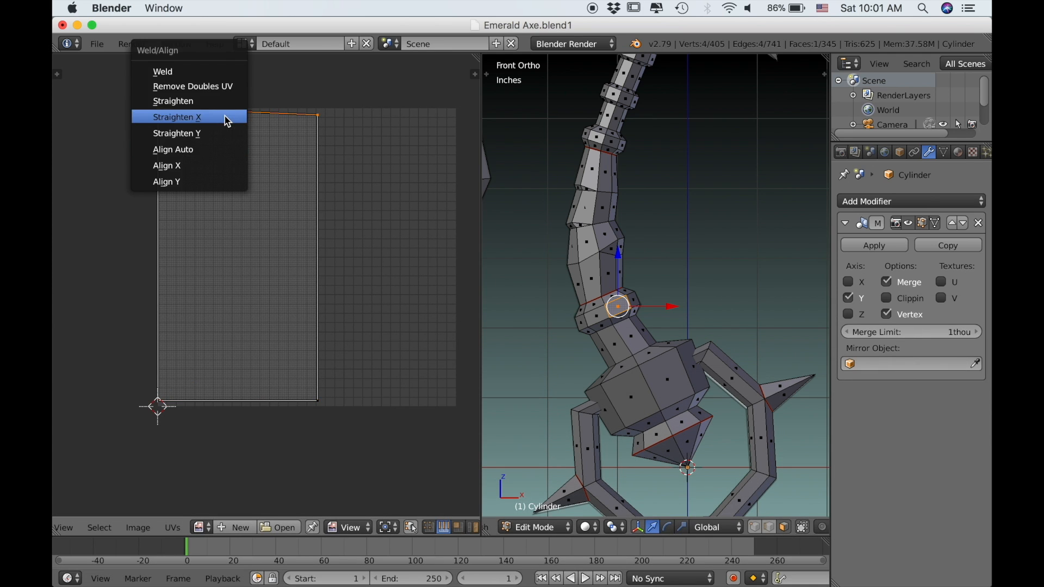
{"action": "left_click", "coordinate": [211, 150]}
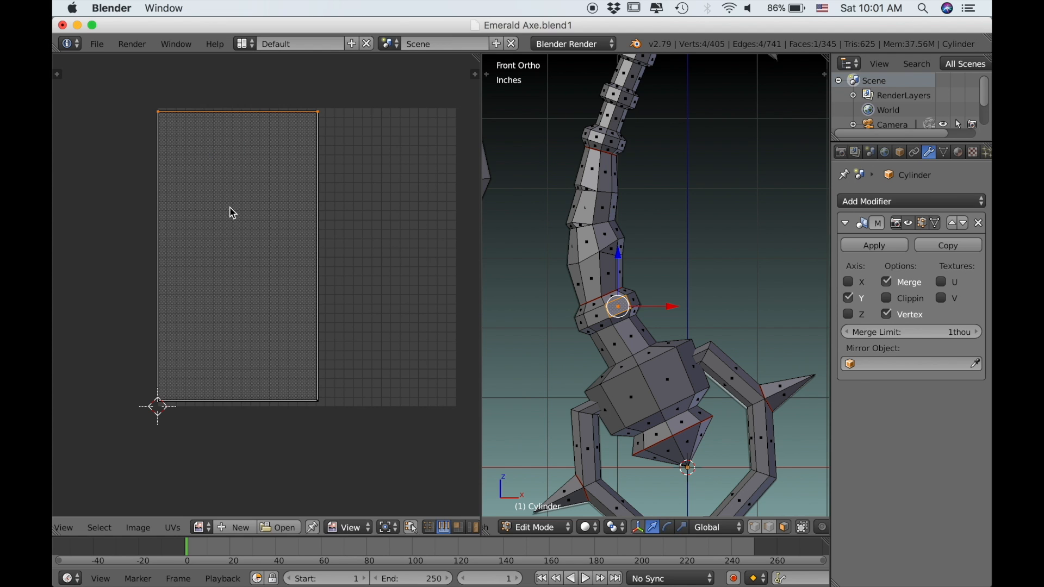
- Select the whole seam-bounded collar and pommel section and unwrap it with Follow Active Quads
{"action": "key", "text": "l"}
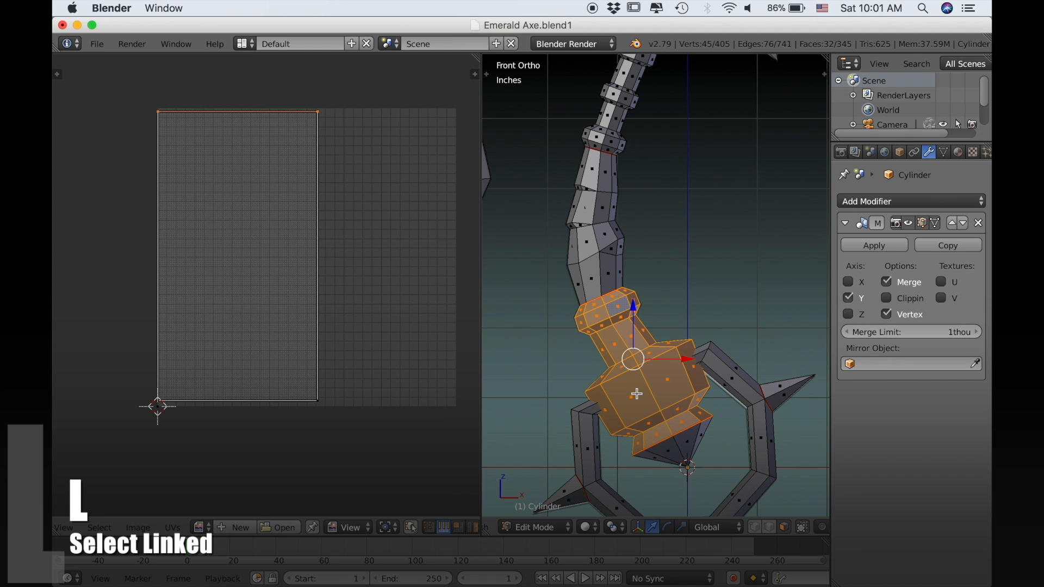
{"action": "key", "text": "u"}
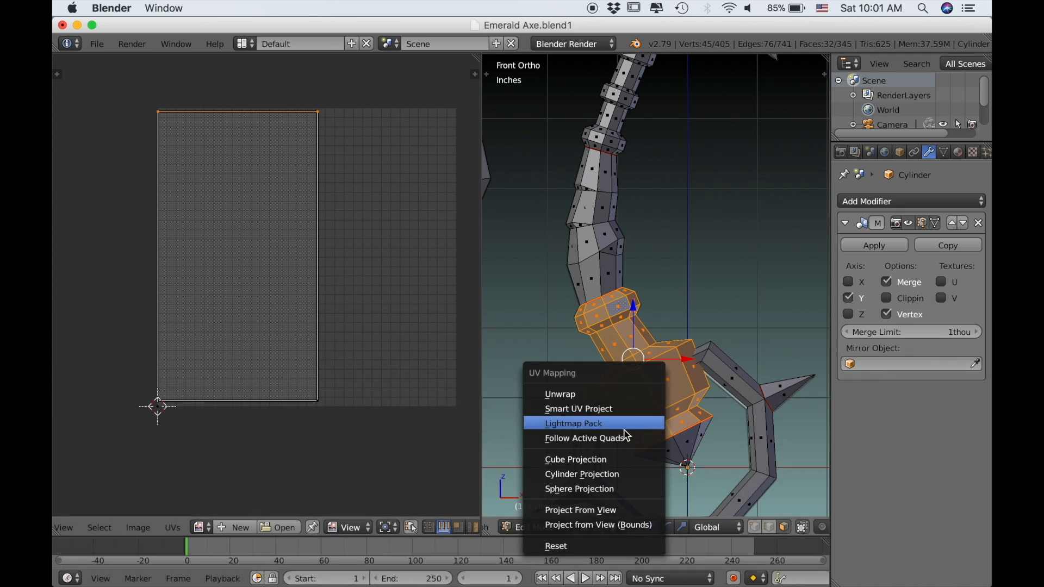
{"action": "left_click", "coordinate": [624, 440]}
{"action": "left_click", "coordinate": [622, 476]}
{"action": "scroll", "coordinate": [414, 390], "scroll_direction": "down", "scroll_amount": 2}
{"action": "scroll", "coordinate": [415, 390], "scroll_direction": "down", "scroll_amount": 6}
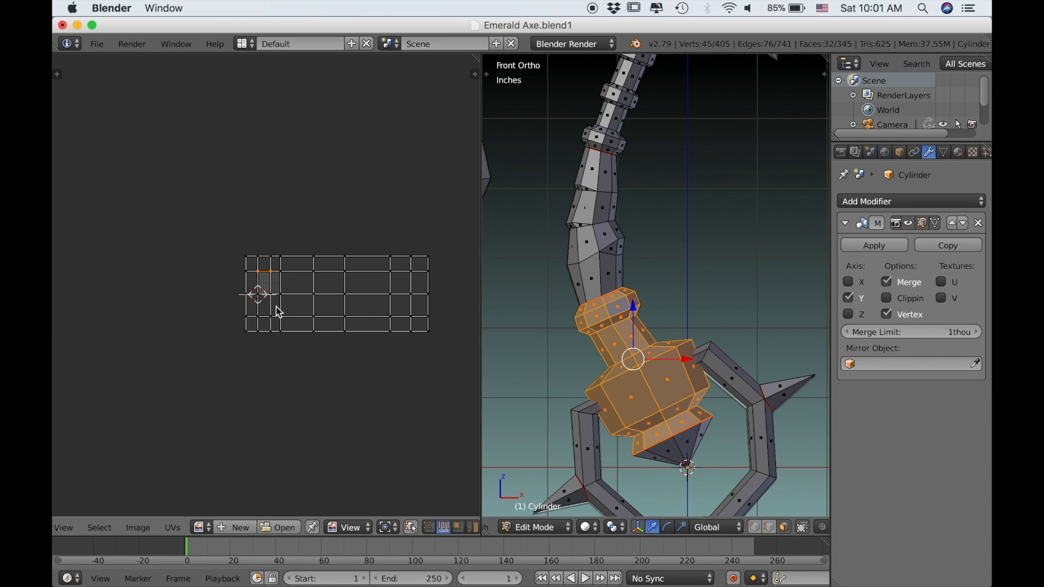
{"action": "scroll", "coordinate": [279, 312], "scroll_direction": "up", "scroll_amount": 1}
{"action": "scroll", "coordinate": [281, 316], "scroll_direction": "up", "scroll_amount": 1}
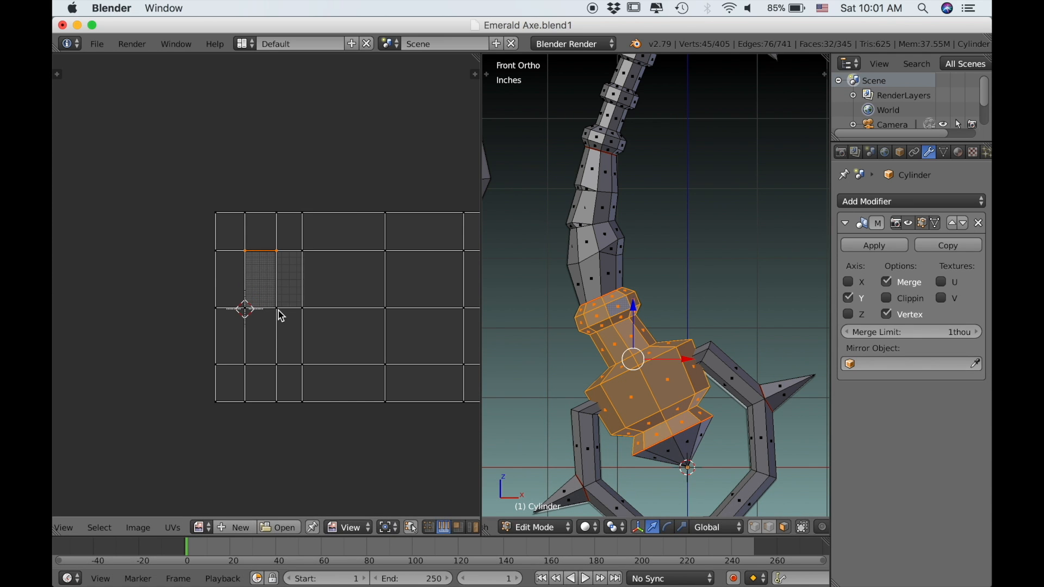
{"action": "scroll", "coordinate": [281, 316], "scroll_direction": "down", "scroll_amount": 3}
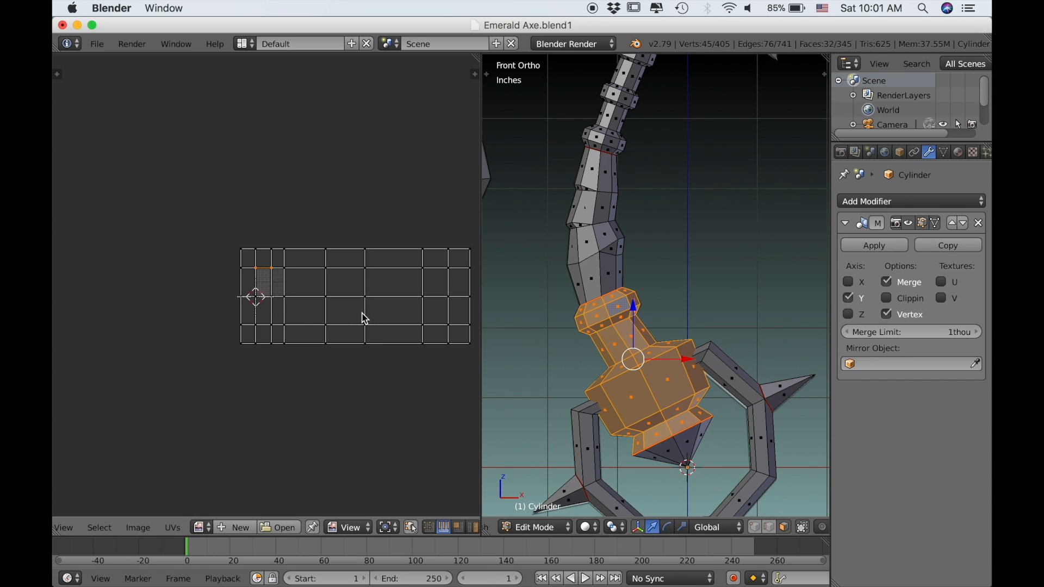
- Rotate the pommel's entire gridded UV island by 90 degrees and scale it down
{"action": "key", "text": "a"}
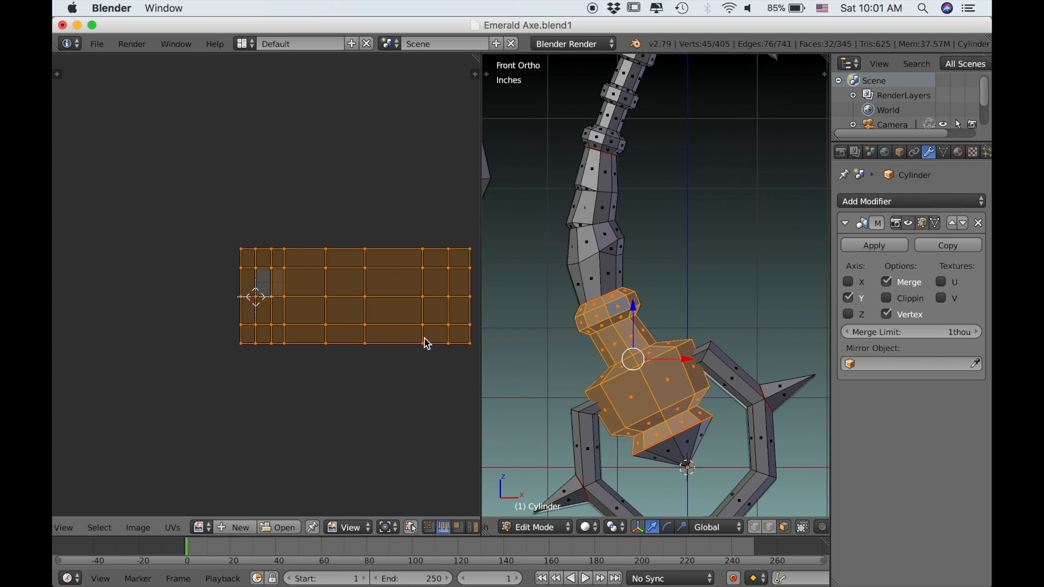
{"action": "type", "text": "r90"}
{"action": "key", "text": "Return"}
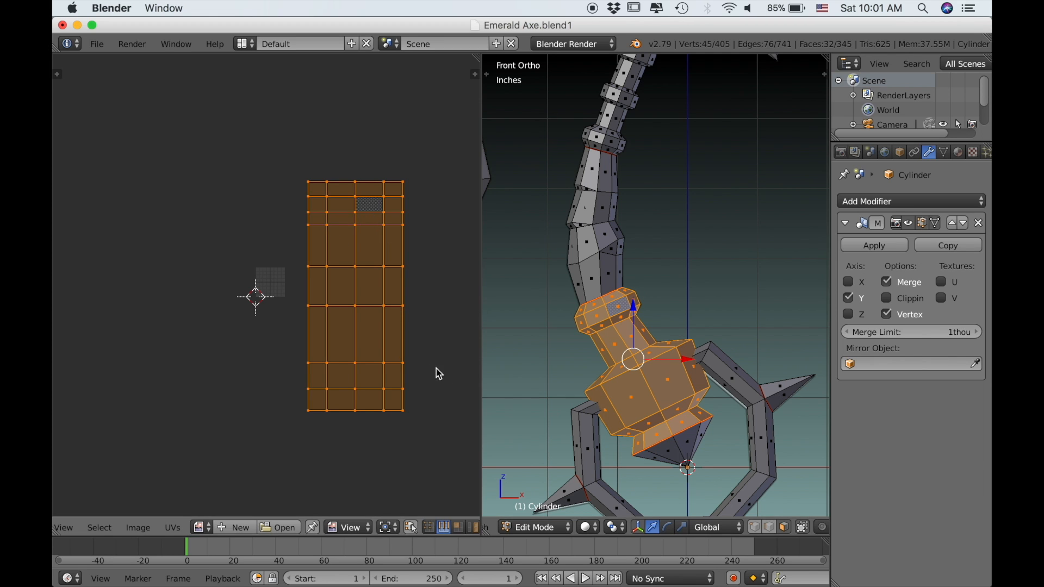
{"action": "key", "text": "s"}
{"action": "left_click", "coordinate": [394, 311]}
- Select all mesh faces to show every UV island, and move and shrink the pommel's island near the UV square's right side
{"action": "key", "text": "a"}
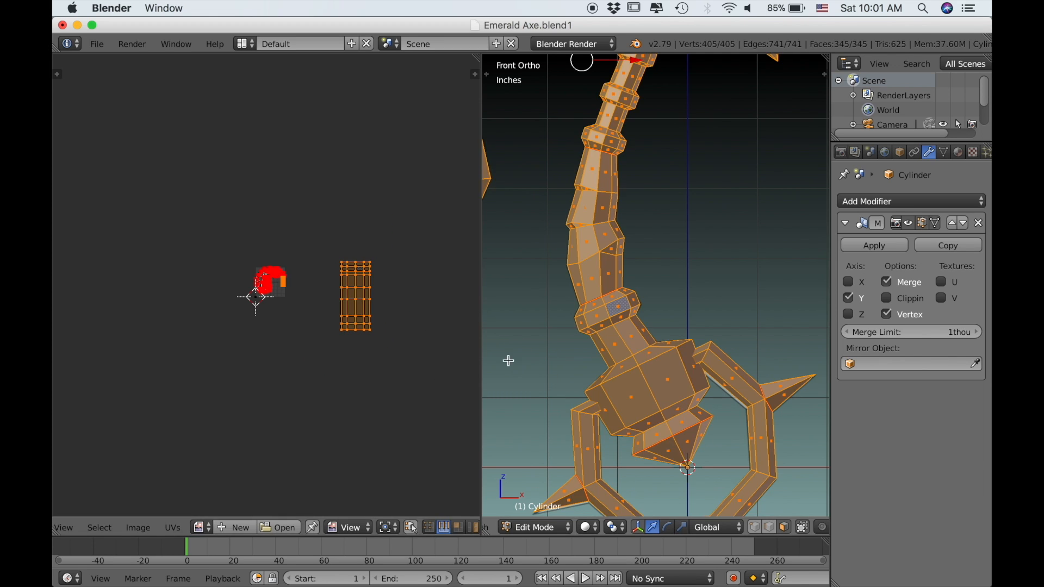
{"action": "key", "text": "l"}
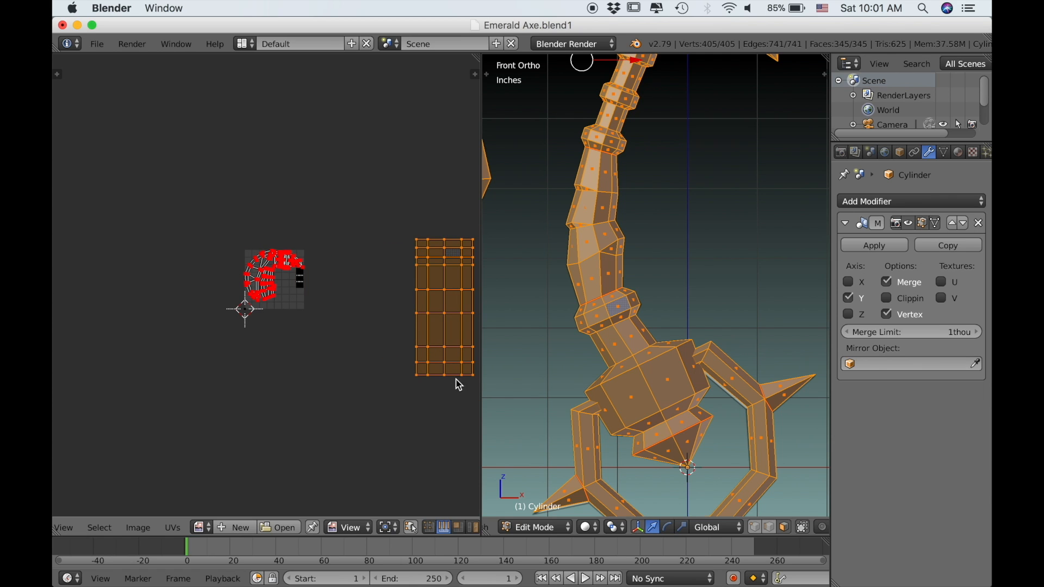
{"action": "key", "text": "g"}
{"action": "left_click", "coordinate": [331, 400]}
{"action": "key", "text": "s"}
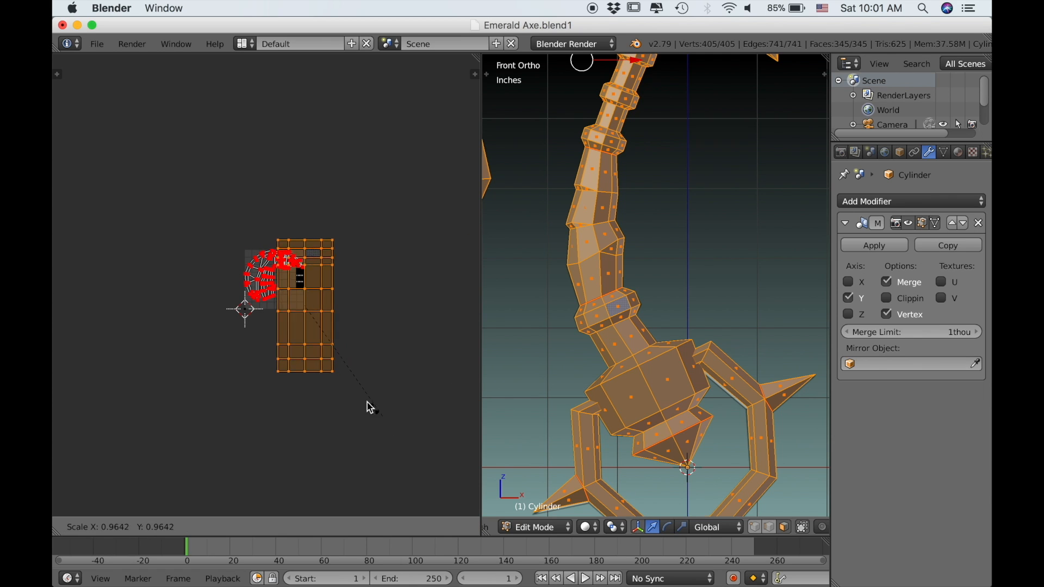
{"action": "scroll", "coordinate": [334, 377], "scroll_direction": "up", "scroll_amount": 6}
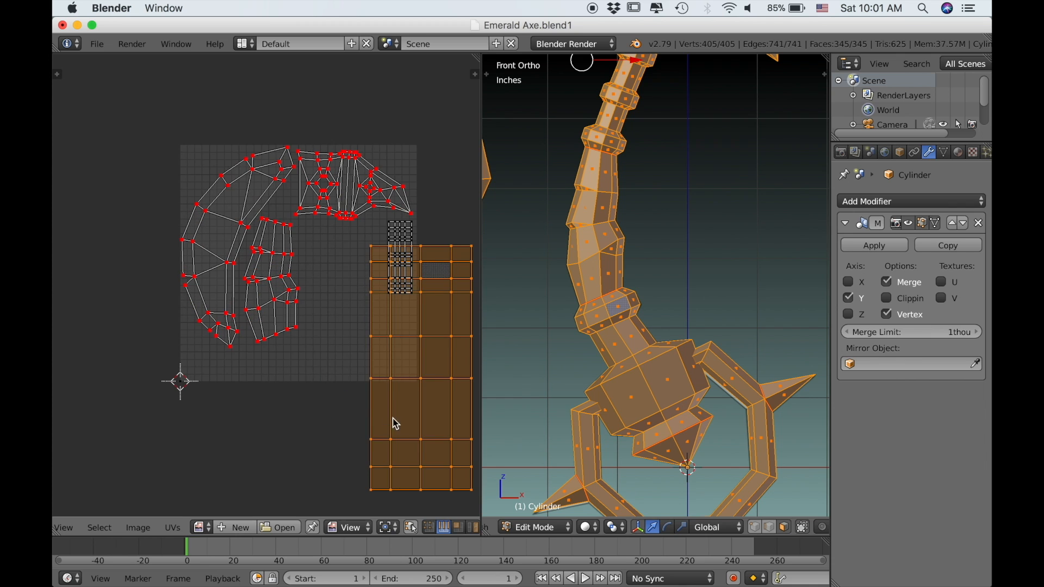
{"action": "left_click", "coordinate": [399, 376]}
- Shrink the pommel's island further and fit it inside the UV square, directly below the upper handle's island
{"action": "scroll", "coordinate": [416, 403], "scroll_direction": "up", "scroll_amount": 3}
{"action": "middle_click_drag", "start_coordinate": [415, 404], "coordinate": [359, 394]}
{"action": "scroll", "coordinate": [331, 392], "scroll_direction": "down", "scroll_amount": 3}
{"action": "key", "text": "s"}
{"action": "left_click", "coordinate": [413, 416]}
{"action": "scroll", "coordinate": [416, 421], "scroll_direction": "up", "scroll_amount": 1}
{"action": "key", "text": "g"}
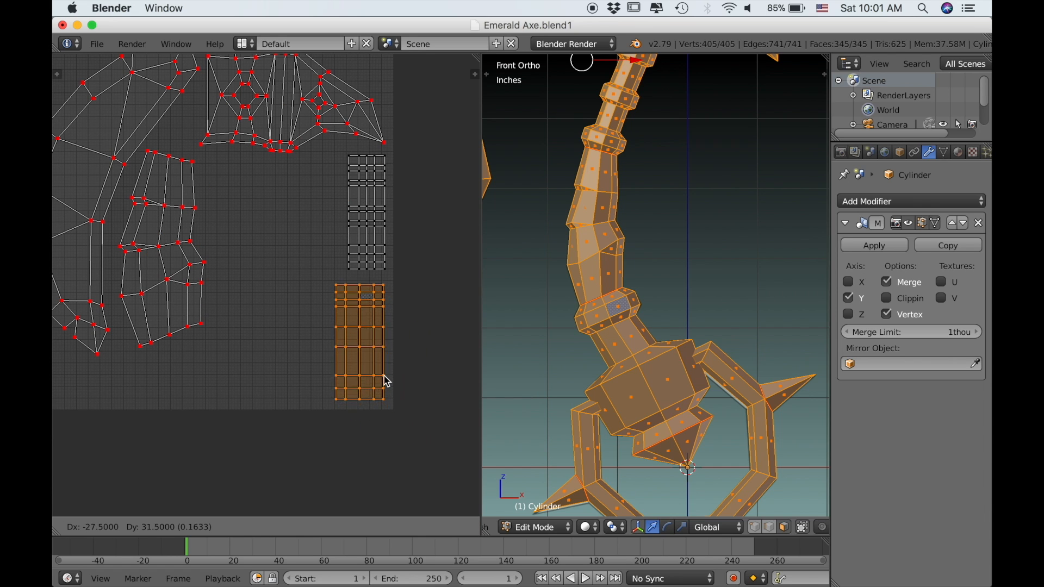
{"action": "left_click", "coordinate": [381, 375]}
- Enlarge the pommel's UV island and position it in the bottom-right corner of the UV square
{"action": "key", "text": "s"}
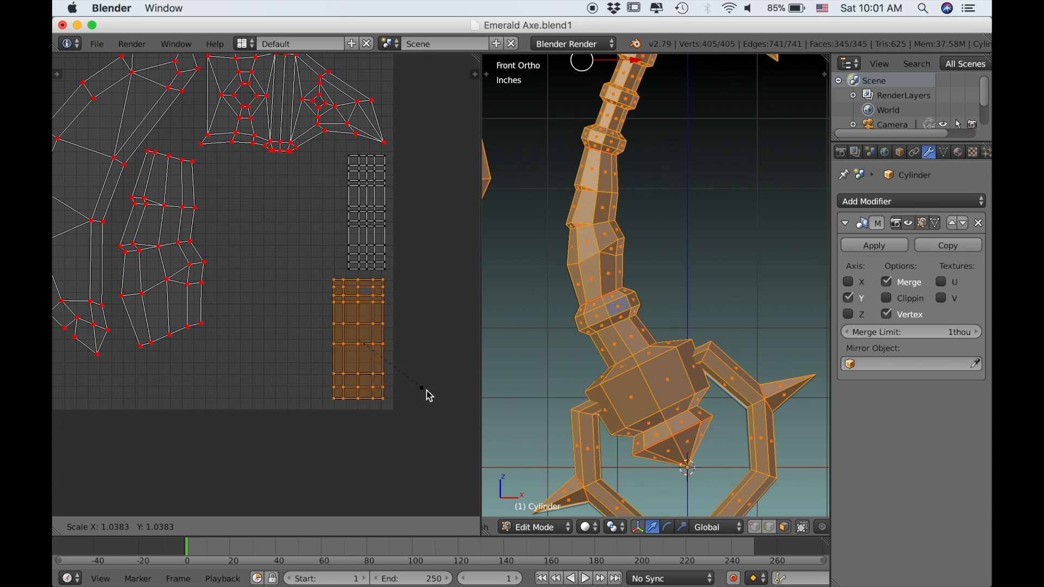
{"action": "left_click", "coordinate": [428, 397]}
{"action": "key", "text": "s"}
{"action": "left_click", "coordinate": [419, 393]}
{"action": "scroll", "coordinate": [417, 394], "scroll_direction": "down", "scroll_amount": 1}
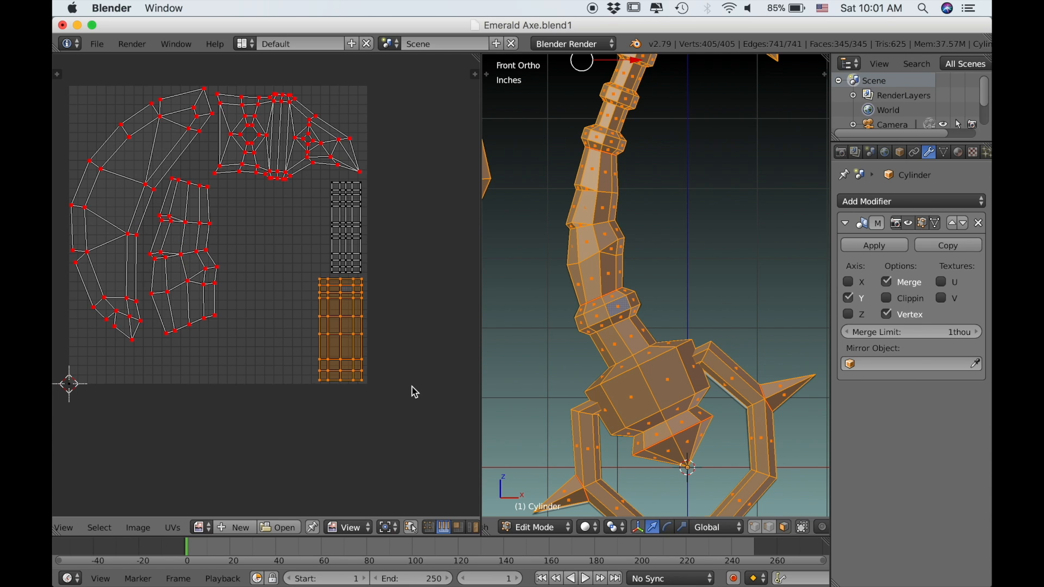
{"action": "scroll", "coordinate": [628, 381], "scroll_direction": "down", "scroll_amount": 1}
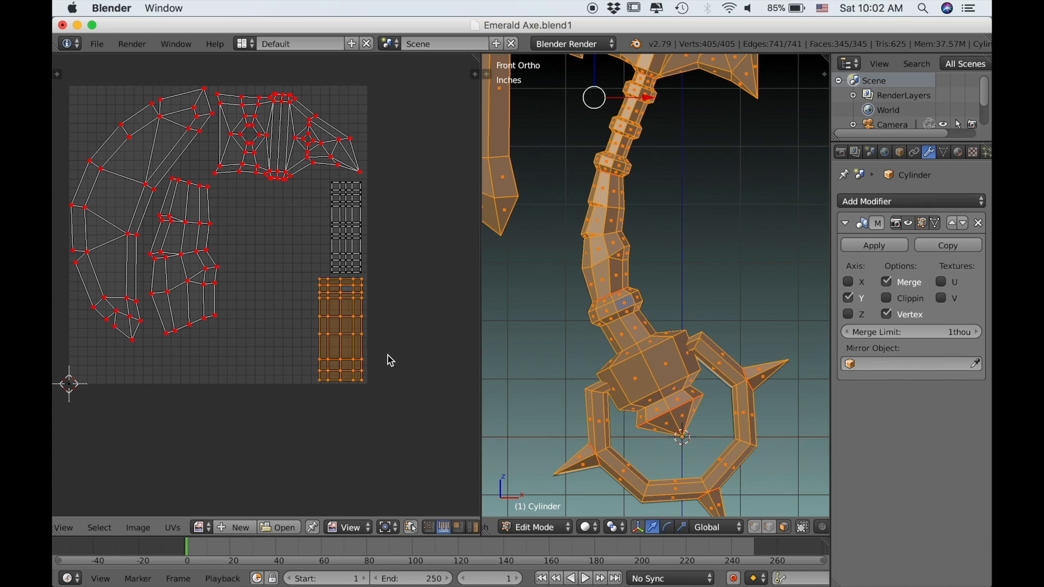
{"action": "key", "text": "s"}
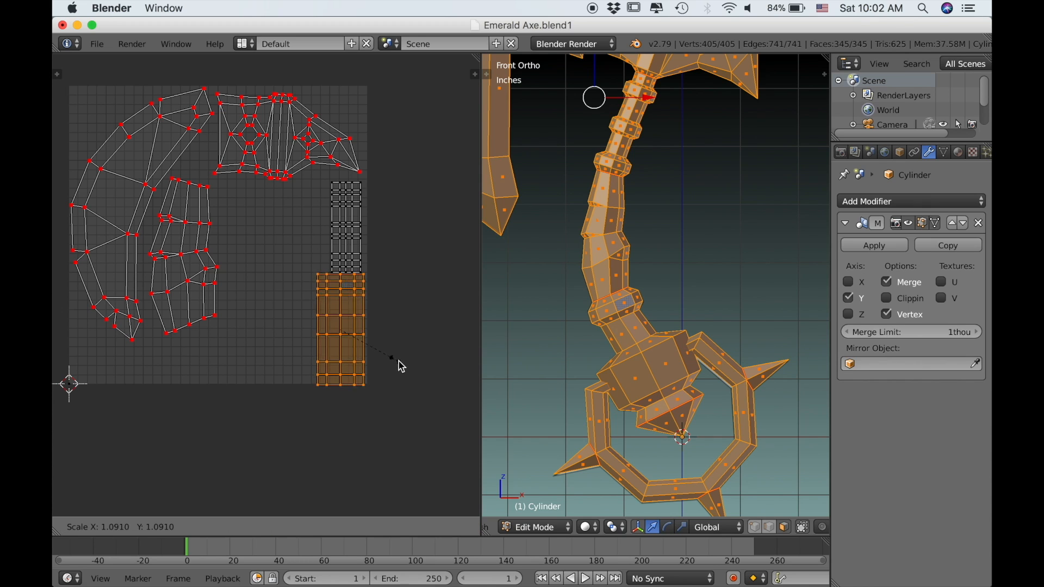
{"action": "left_click", "coordinate": [402, 369]}
{"action": "key", "text": "g"}
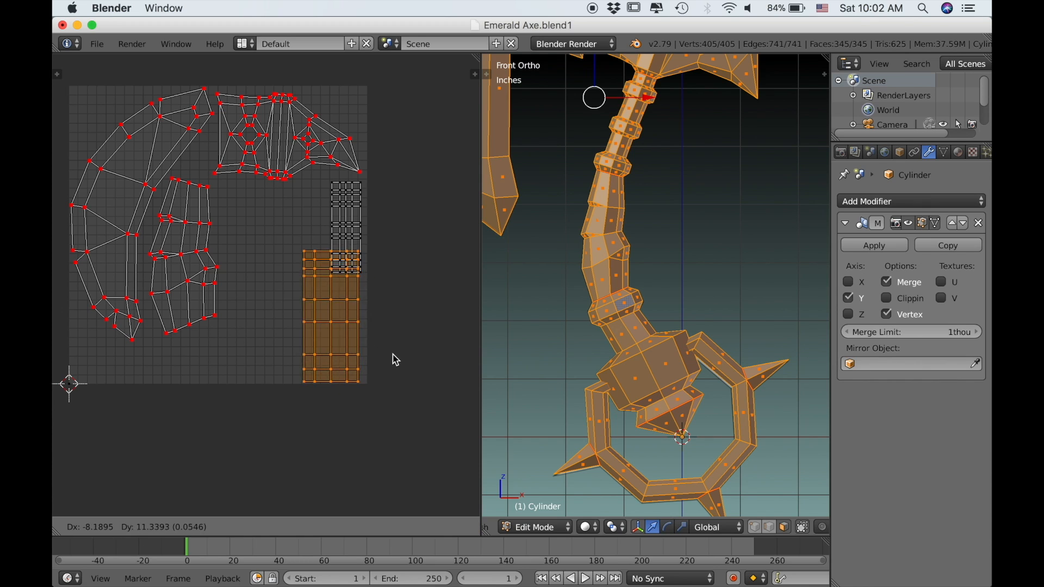
{"action": "left_click", "coordinate": [362, 280]}
- Move the upper handle's UV island to the left of the pommel's island and enlarge it slightly, level with its bottom
{"action": "right_click", "coordinate": [348, 234]}
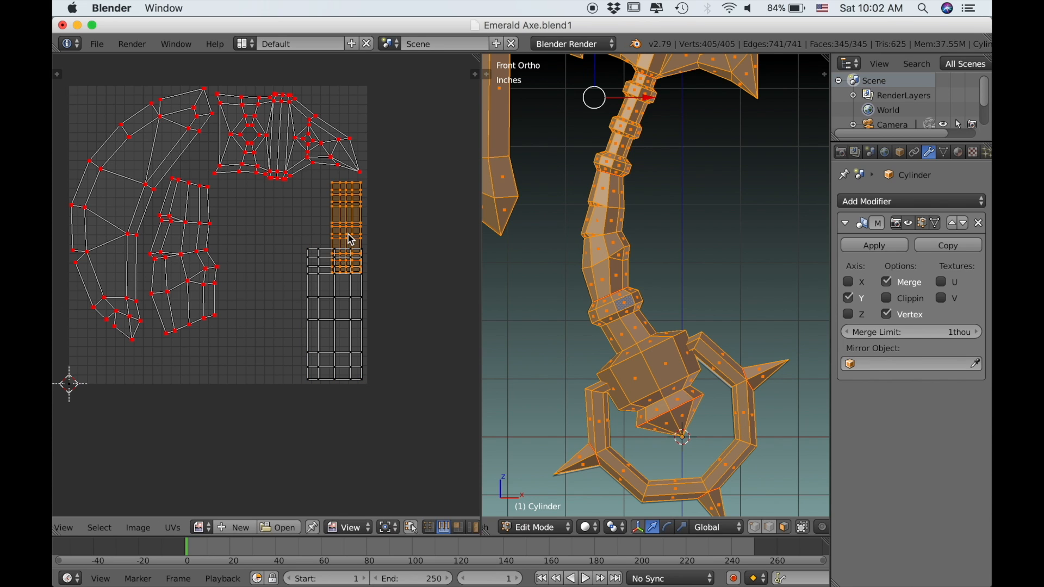
{"action": "key", "text": "g"}
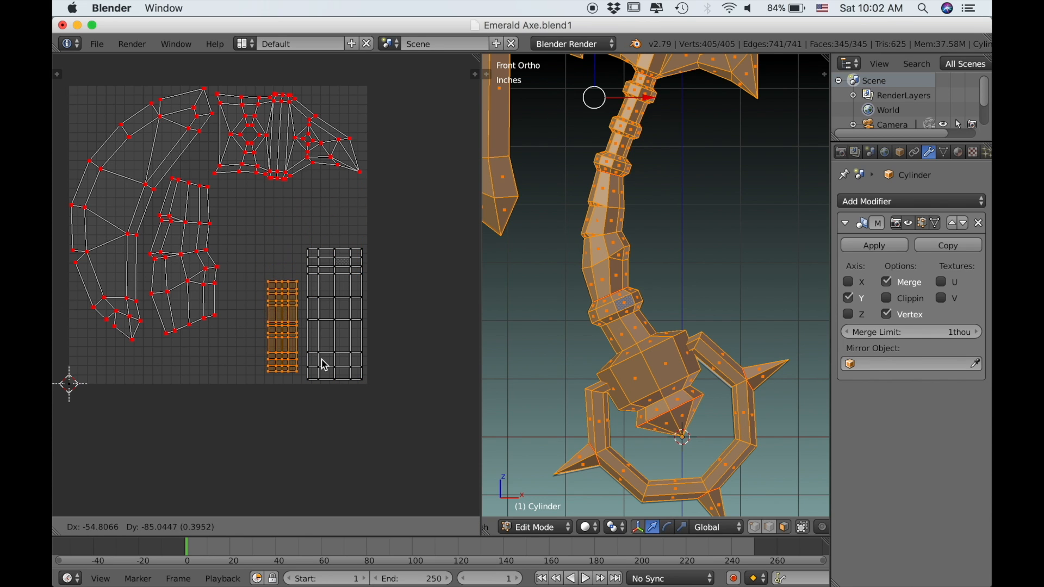
{"action": "left_click", "coordinate": [318, 357]}
{"action": "key", "text": "s"}
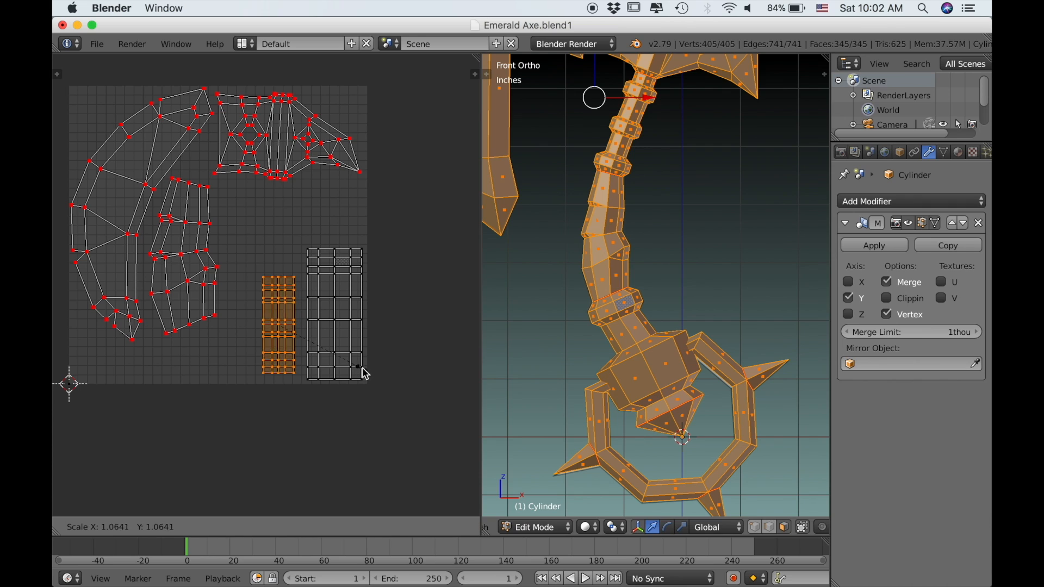
{"action": "left_click", "coordinate": [370, 375]}
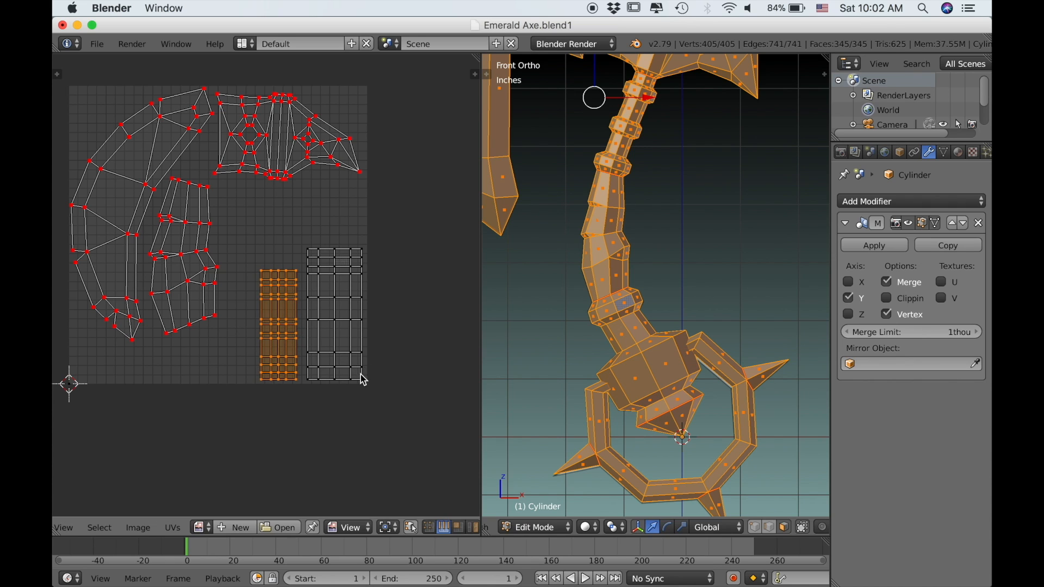
{"action": "key", "text": "g"}
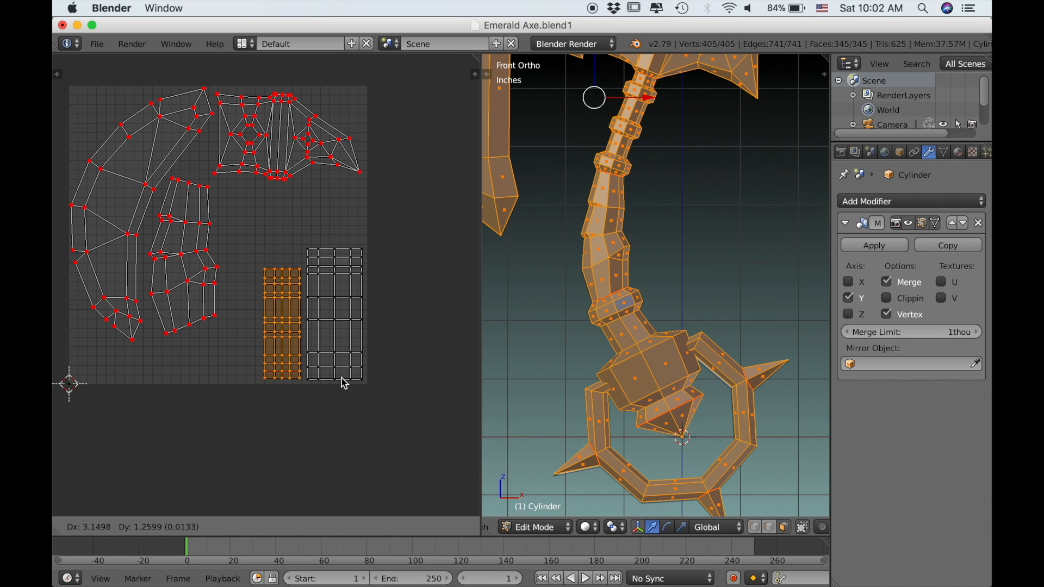
{"action": "left_click", "coordinate": [344, 383]}
{"action": "scroll", "coordinate": [357, 366], "scroll_direction": "down", "scroll_amount": 2}
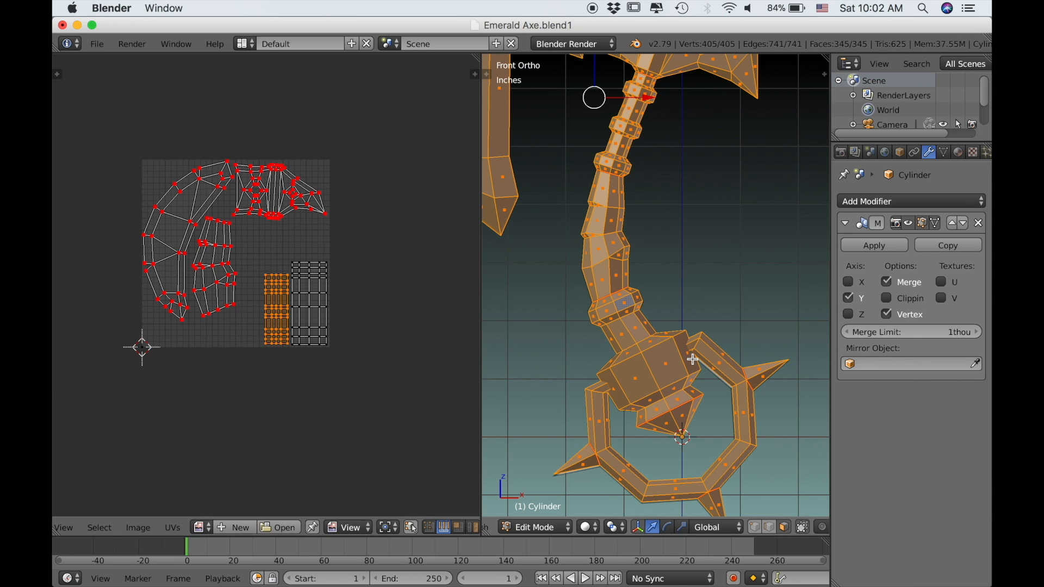
- Select only the face loops of the spiked ring around the pommel and unwrap them with Project From View
{"action": "scroll", "coordinate": [693, 359], "scroll_direction": "down", "scroll_amount": 2}
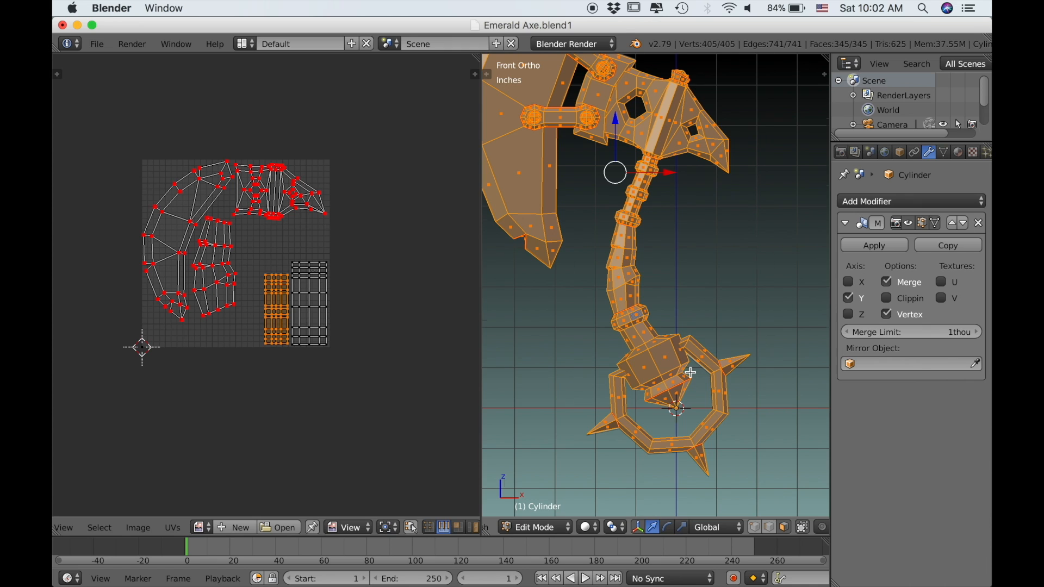
{"action": "scroll", "coordinate": [690, 373], "scroll_direction": "down", "scroll_amount": 2}
{"action": "scroll", "coordinate": [635, 384], "scroll_direction": "up", "scroll_amount": 4}
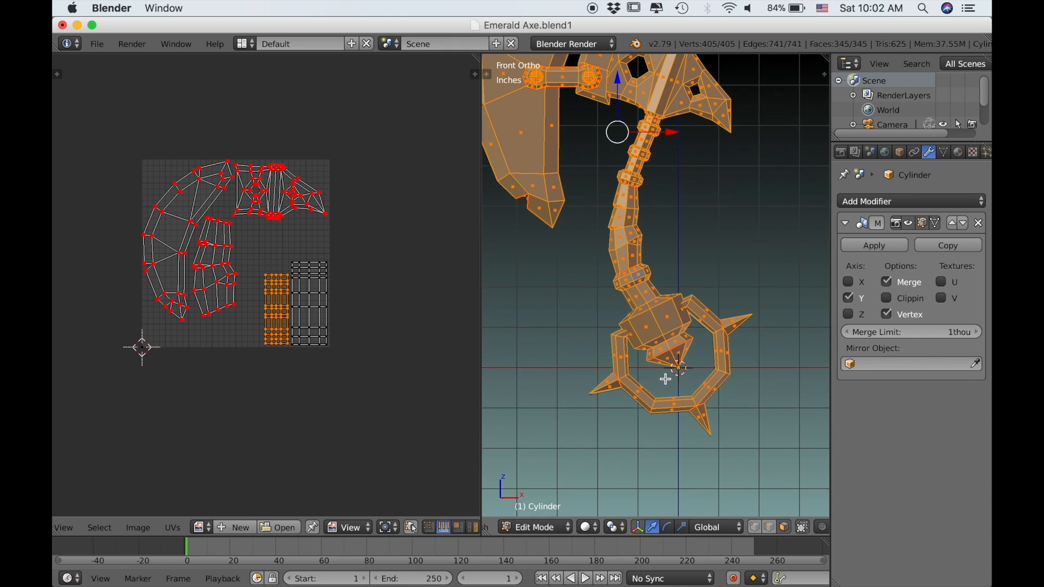
{"action": "key", "text": "a"}
{"action": "right_click", "coordinate": [659, 412], "text": "alt"}
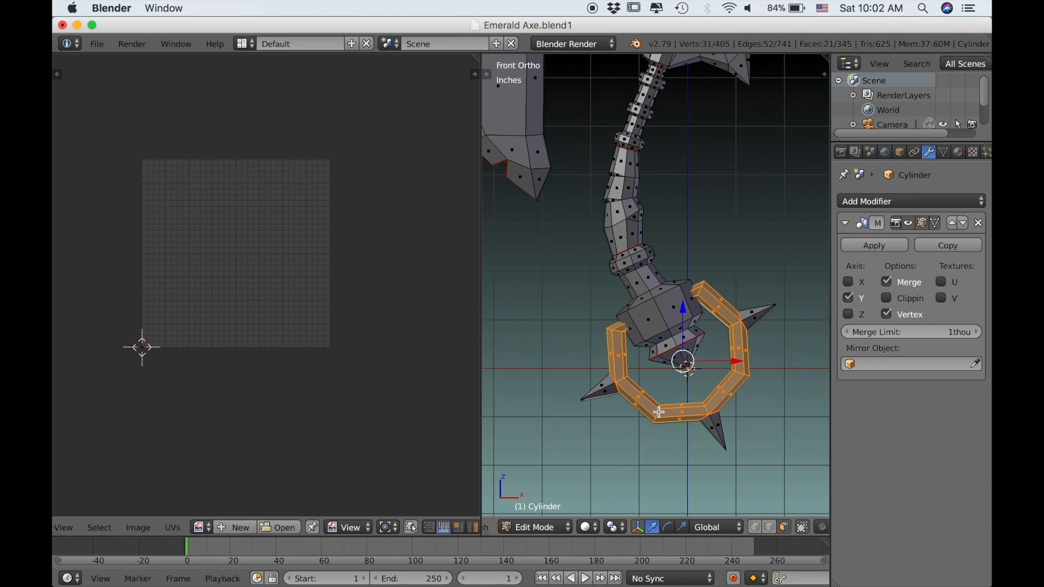
{"action": "key", "text": "u"}
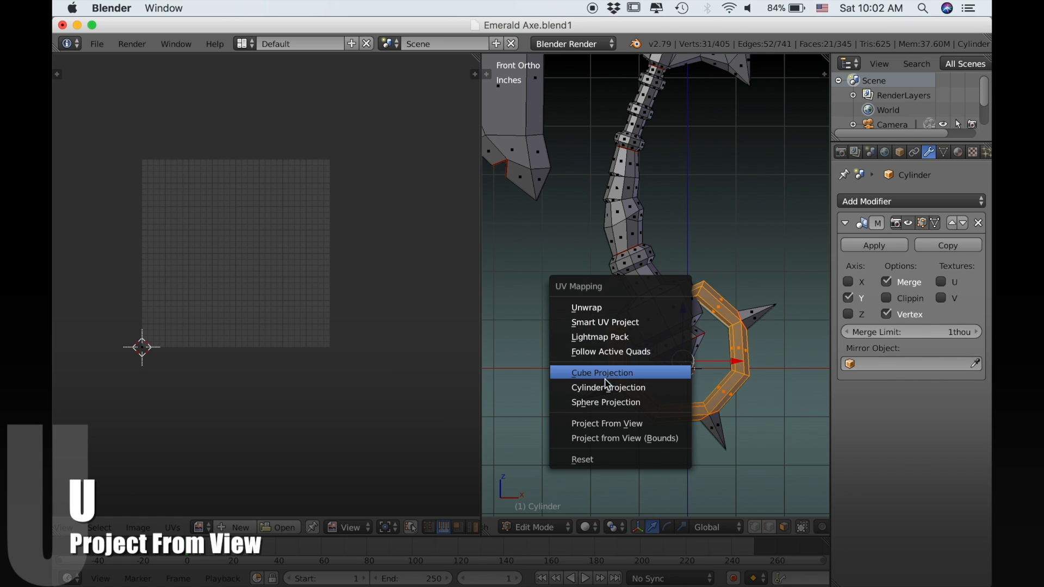
{"action": "left_click", "coordinate": [608, 423]}
{"action": "scroll", "coordinate": [287, 345], "scroll_direction": "up", "scroll_amount": 5}
{"action": "scroll", "coordinate": [287, 345], "scroll_direction": "up", "scroll_amount": 2}
{"action": "scroll", "coordinate": [294, 353], "scroll_direction": "down", "scroll_amount": 1}
{"action": "middle_click_drag", "start_coordinate": [311, 357], "coordinate": [370, 373]}
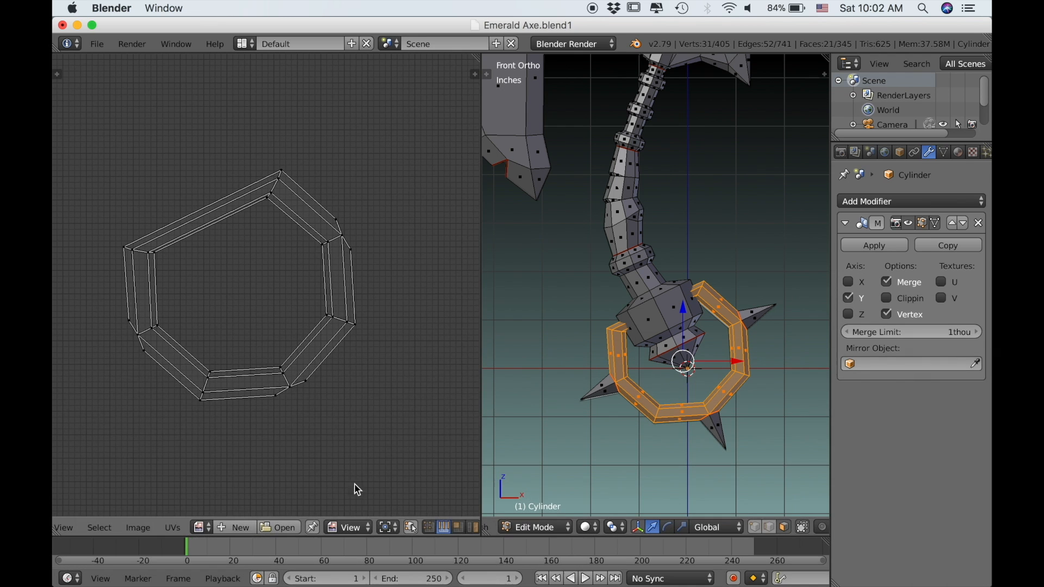
{"action": "right_click", "coordinate": [321, 370], "text": "alt"}
{"action": "right_click", "coordinate": [221, 399], "text": "alt+shift"}
{"action": "right_click", "coordinate": [132, 277], "text": "alt+shift"}
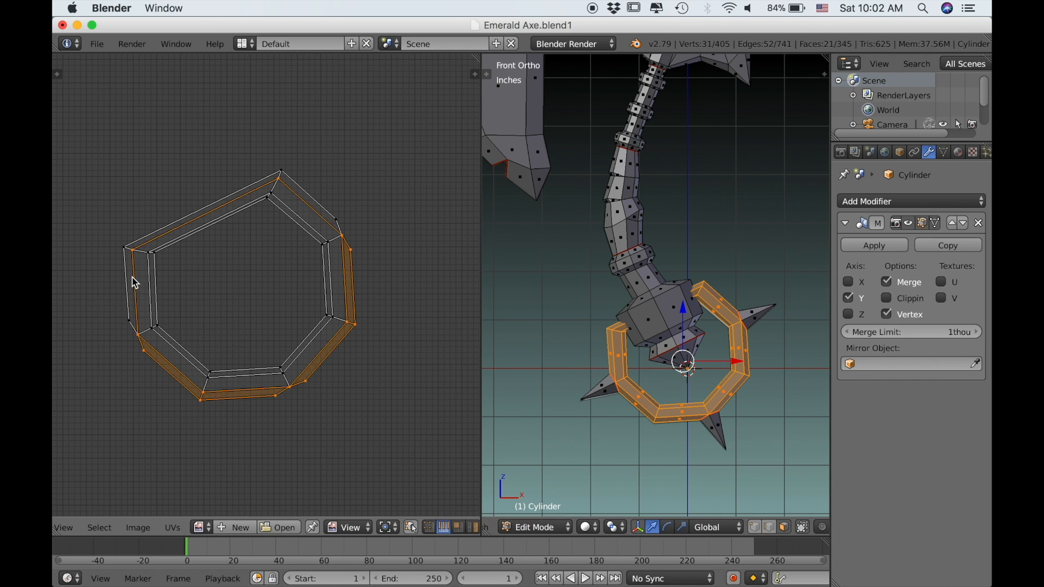
- Select the outermost edges of the ring's UV island and scale them slightly outward
{"action": "right_click", "coordinate": [124, 282], "text": "alt"}
{"action": "right_click", "coordinate": [155, 359], "text": "alt+shift"}
{"action": "right_click", "coordinate": [367, 319], "text": "alt+shift"}
{"action": "key", "text": "s"}
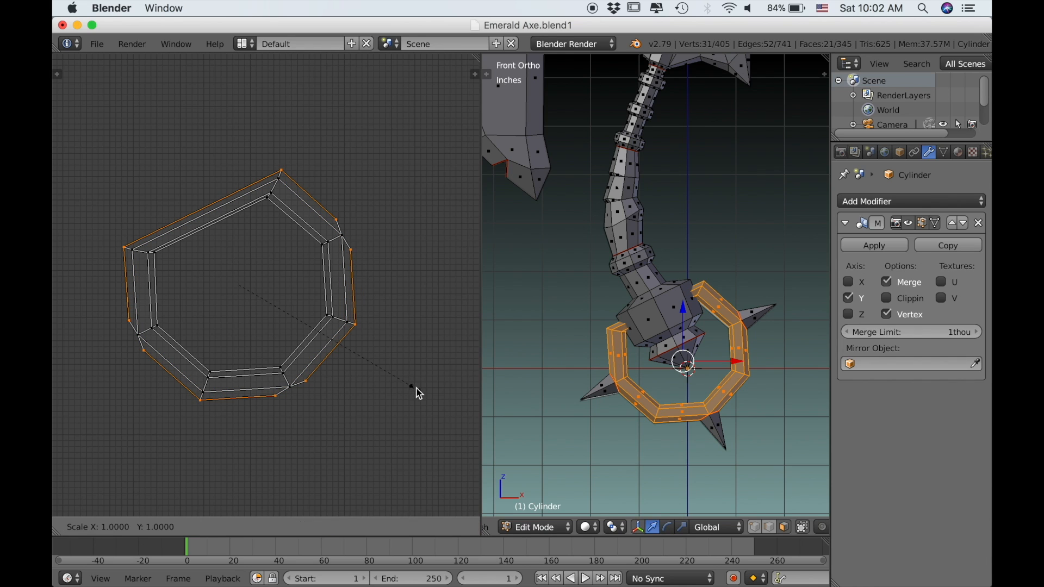
{"action": "left_click", "coordinate": [427, 393]}
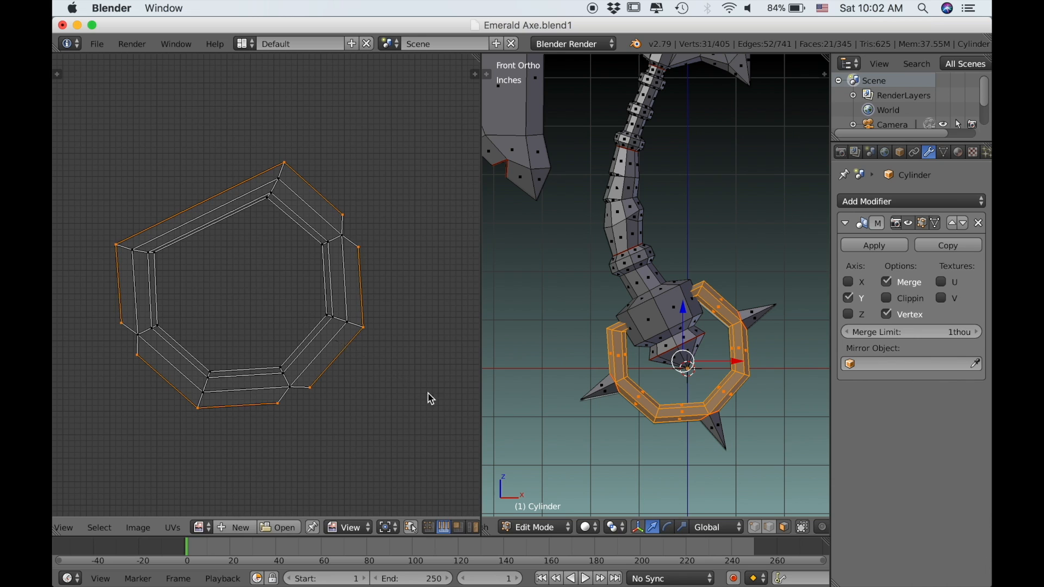
- Select the innermost edge loop of the ring's UV island and scale it slightly inward
{"action": "right_click", "coordinate": [313, 337], "text": "alt"}
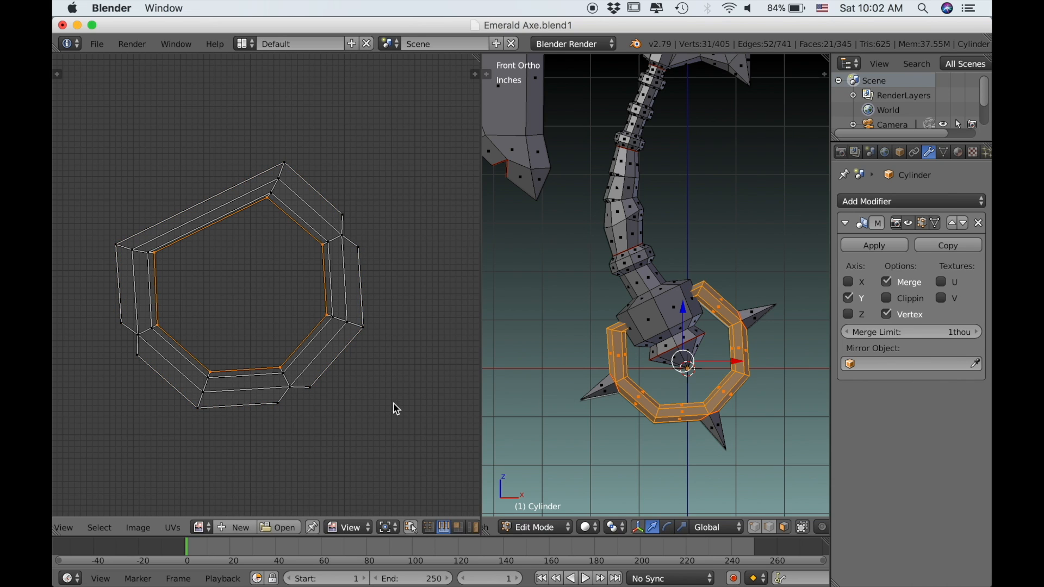
{"action": "key", "text": "s"}
{"action": "left_click", "coordinate": [380, 391]}
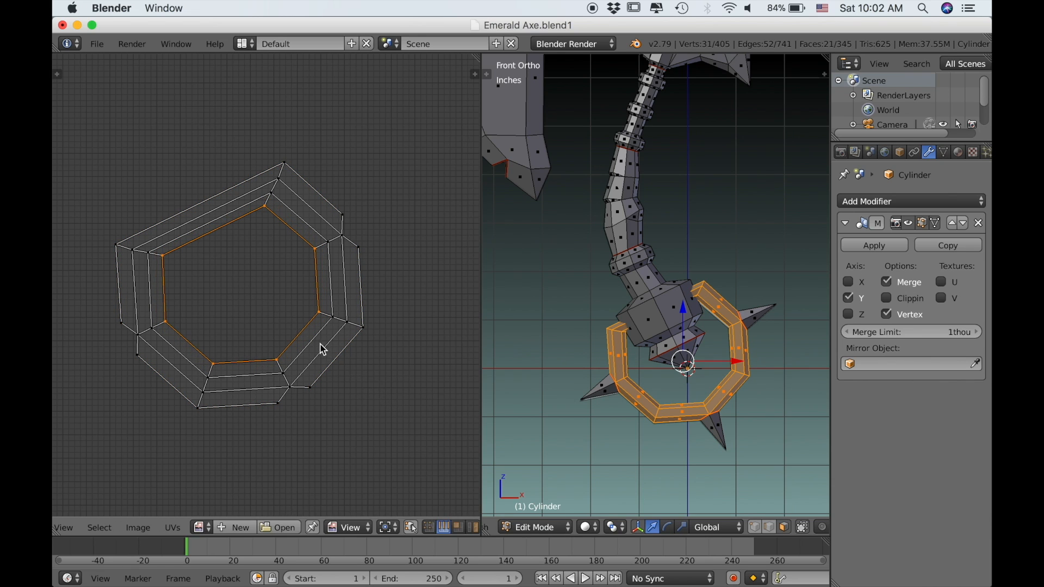
- Slightly scale the inner edge loop of the ring's UV island, and rotate the whole island until its longest side is horizontal
{"action": "key", "text": "s"}
{"action": "left_click", "coordinate": [361, 391]}
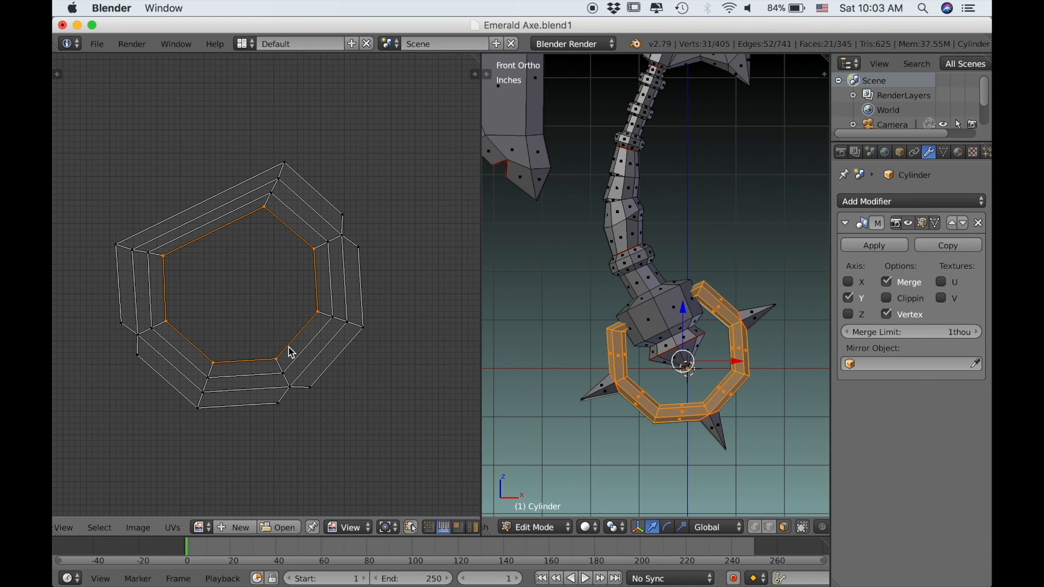
{"action": "scroll", "coordinate": [288, 349], "scroll_direction": "down", "scroll_amount": 2}
{"action": "key", "text": "a"}
{"action": "key", "text": "a"}
{"action": "scroll", "coordinate": [303, 353], "scroll_direction": "up", "scroll_amount": 1}
{"action": "key", "text": "r"}
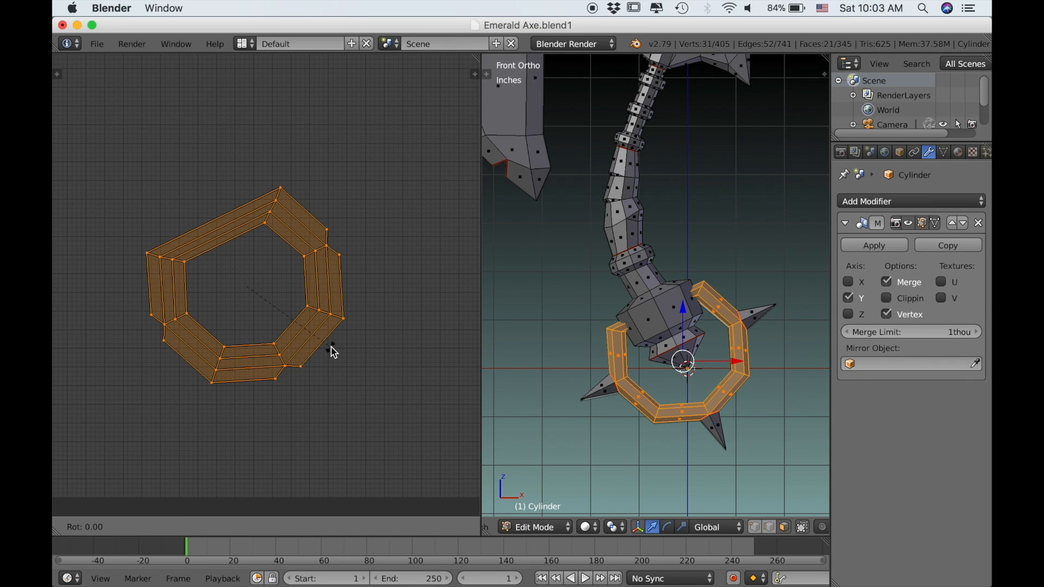
{"action": "left_click", "coordinate": [318, 415]}
{"action": "scroll", "coordinate": [569, 344], "scroll_direction": "down", "scroll_amount": 3}
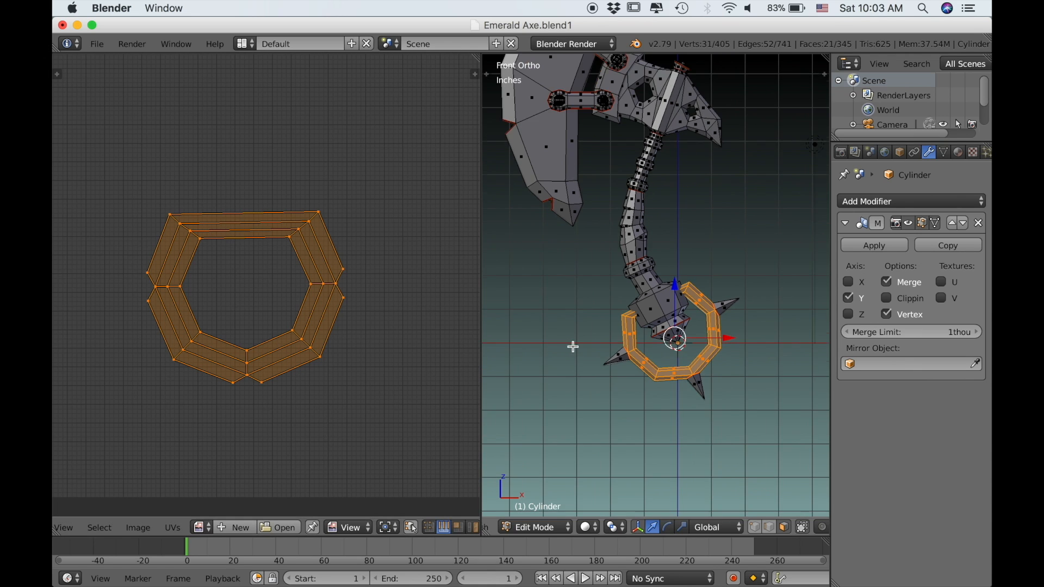
- Show all UV islands and fit the ring's island below the axe-head island, scaling it to about 0.9
{"action": "key", "text": "a"}
{"action": "key", "text": "a"}
{"action": "scroll", "coordinate": [427, 350], "scroll_direction": "down", "scroll_amount": 3}
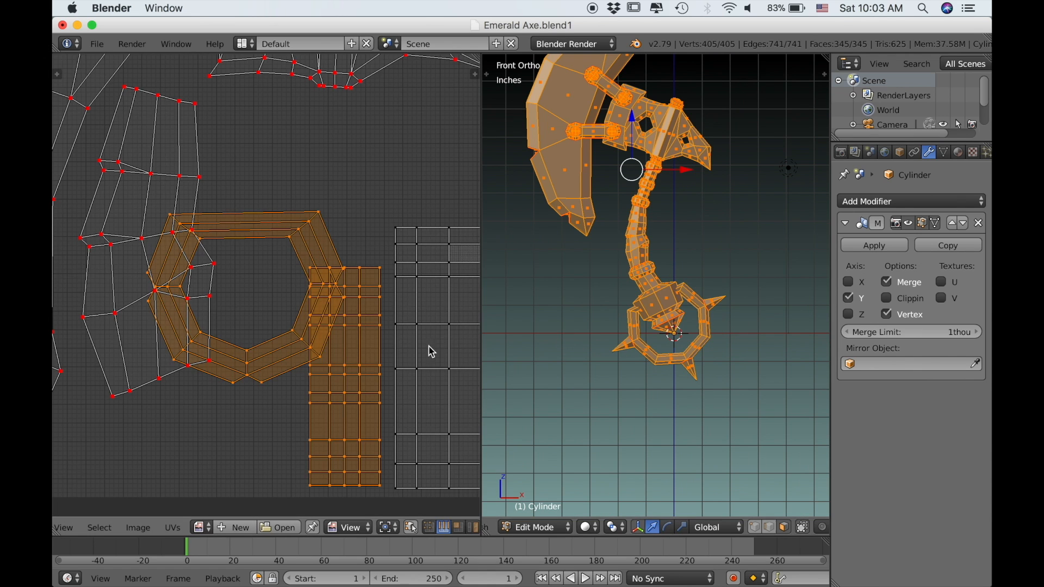
{"action": "key", "text": "l"}
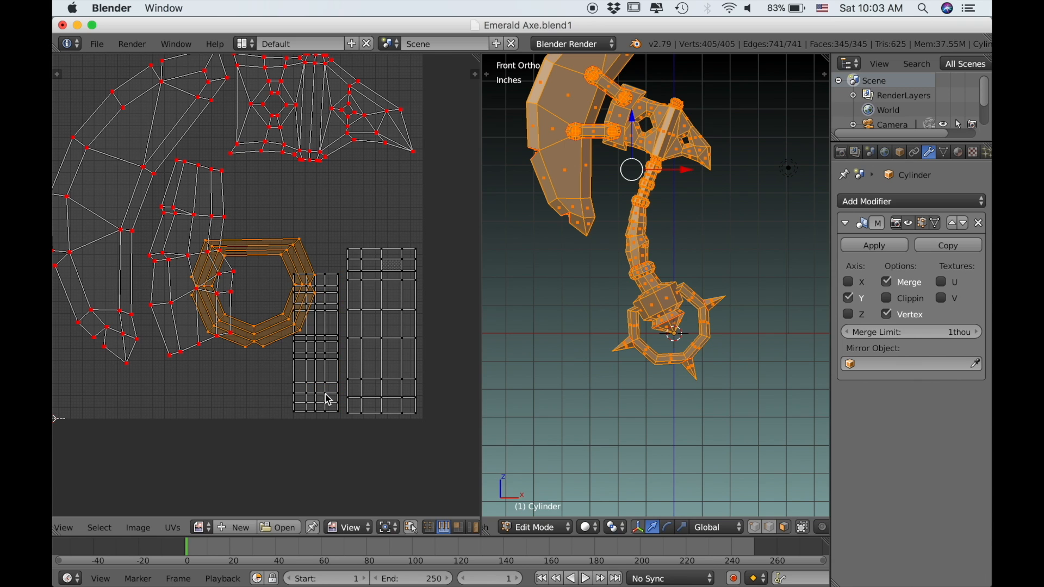
{"action": "key", "text": "g"}
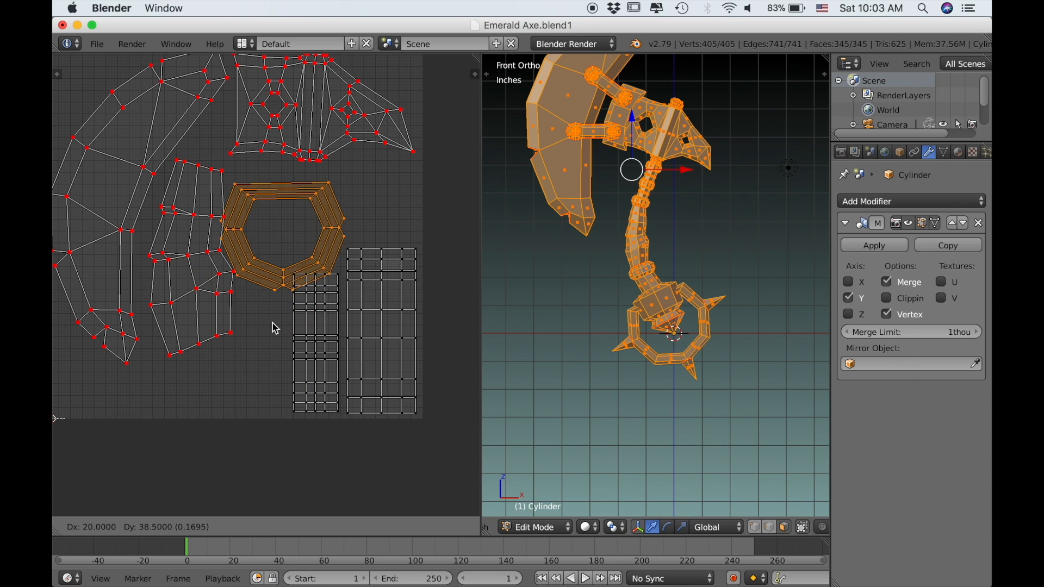
{"action": "left_click", "coordinate": [282, 314]}
{"action": "key", "text": "s"}
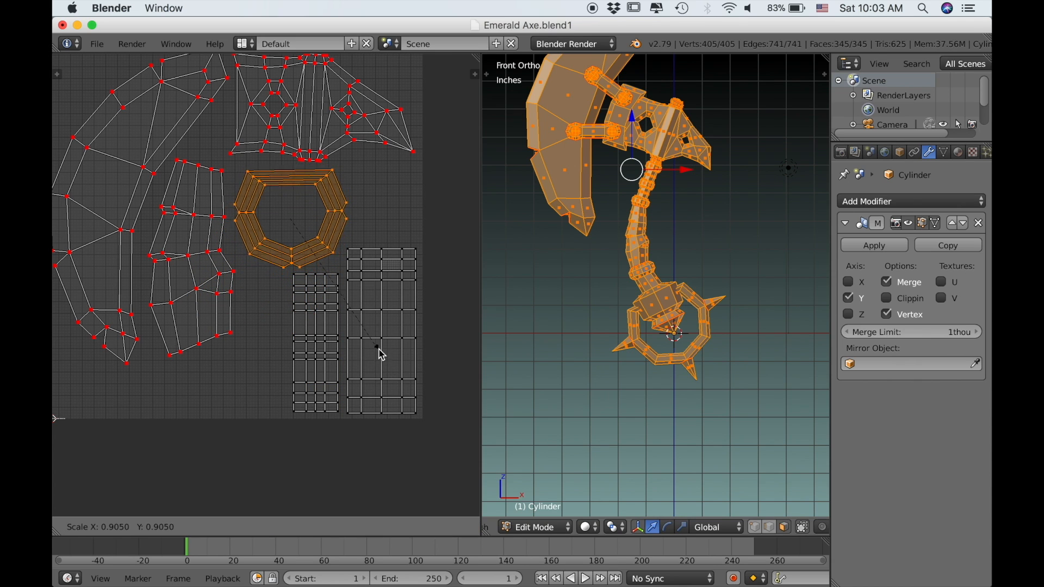
{"action": "left_click", "coordinate": [377, 349]}
{"action": "key", "text": "g"}
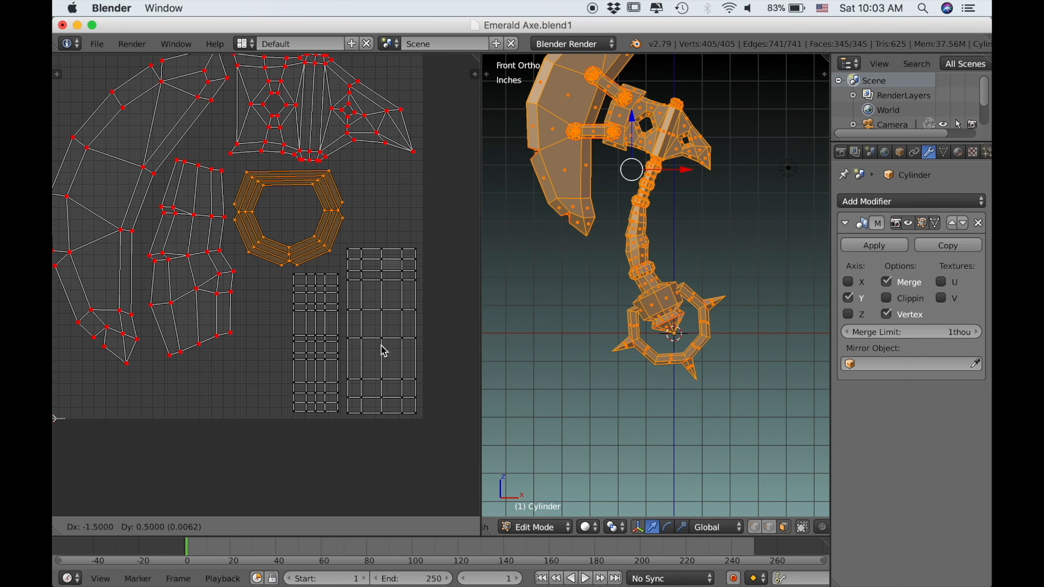
{"action": "left_click", "coordinate": [380, 344]}
{"action": "middle_click_drag", "start_coordinate": [380, 344], "coordinate": [355, 337], "text": "ctrl"}
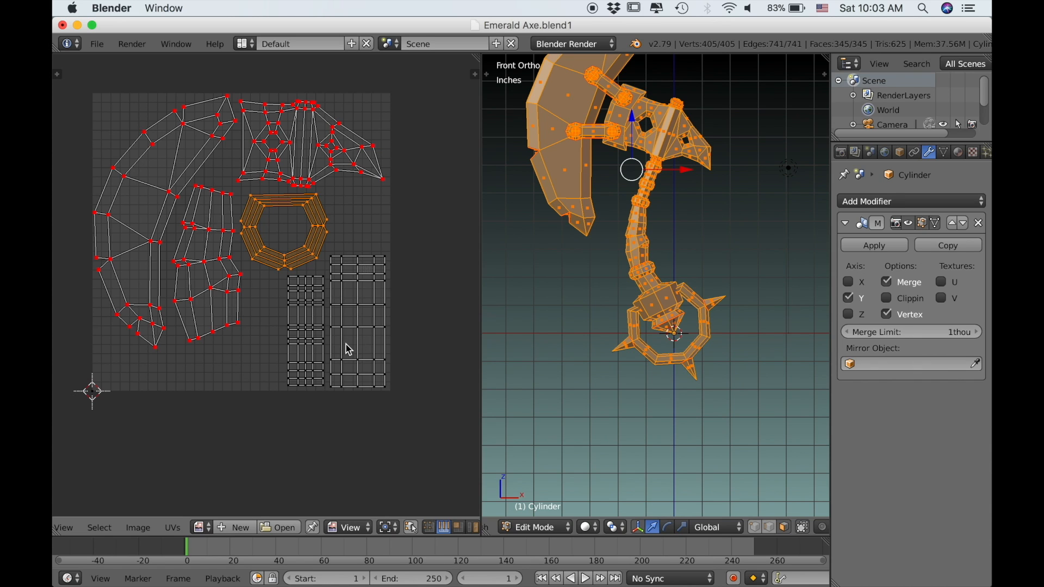
{"action": "middle_click_drag", "start_coordinate": [345, 344], "coordinate": [352, 362]}
{"action": "scroll", "coordinate": [581, 336], "scroll_direction": "down", "scroll_amount": 1}
- Select the three linked spikes on the pommel ring and unwrap them
{"action": "middle_click_drag", "start_coordinate": [588, 338], "coordinate": [587, 392], "text": "shift"}
{"action": "scroll", "coordinate": [587, 392], "scroll_direction": "up", "scroll_amount": 3}
{"action": "middle_click_drag", "start_coordinate": [584, 355], "coordinate": [594, 313], "text": "shift"}
{"action": "scroll", "coordinate": [595, 320], "scroll_direction": "up", "scroll_amount": 1}
{"action": "middle_click_drag", "start_coordinate": [626, 476], "coordinate": [580, 400], "text": "shift"}
{"action": "key", "text": "a"}
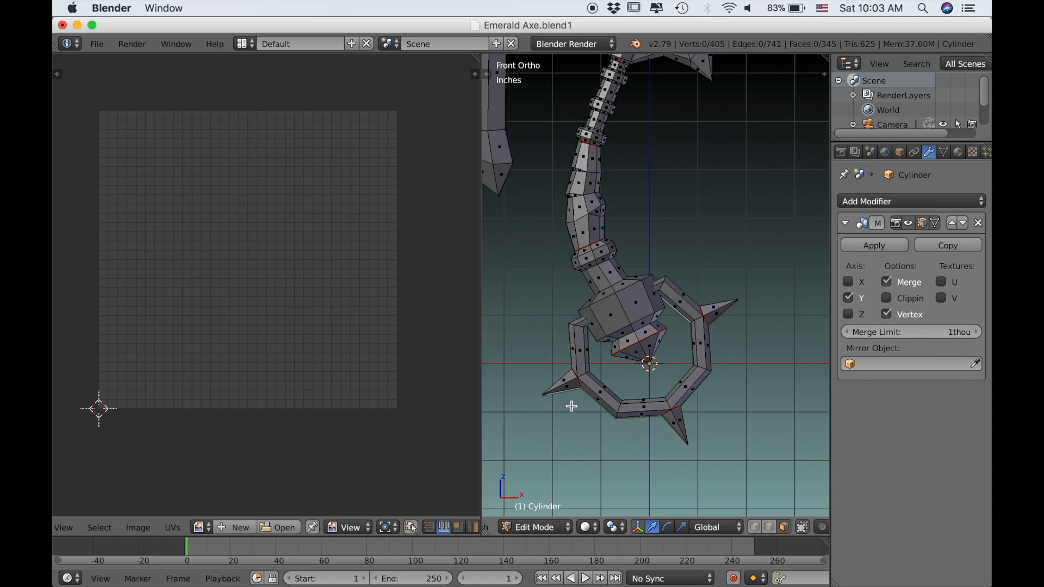
{"action": "key", "text": "l"}
{"action": "key", "text": "l"}
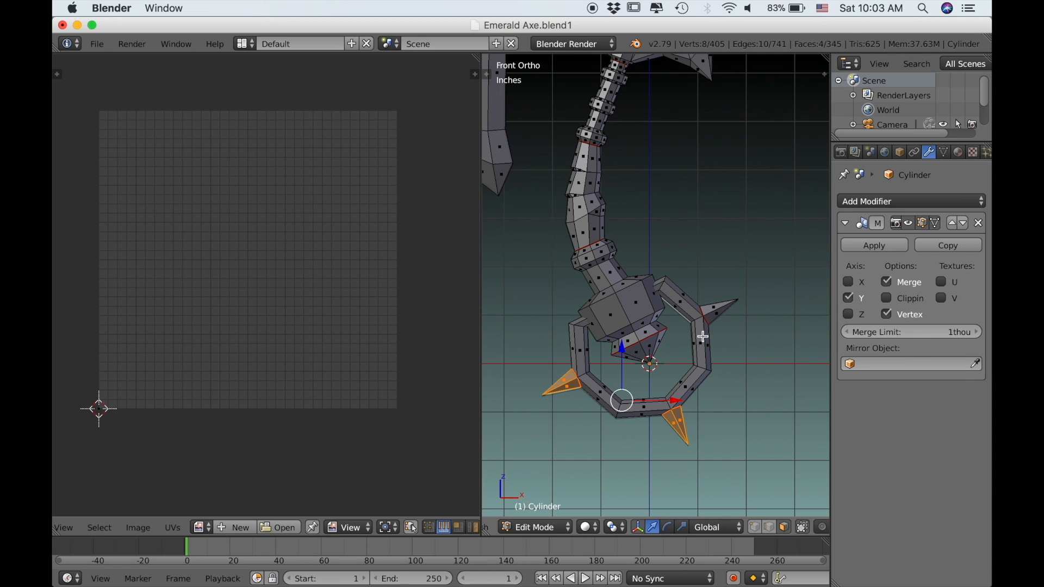
{"action": "key", "text": "l"}
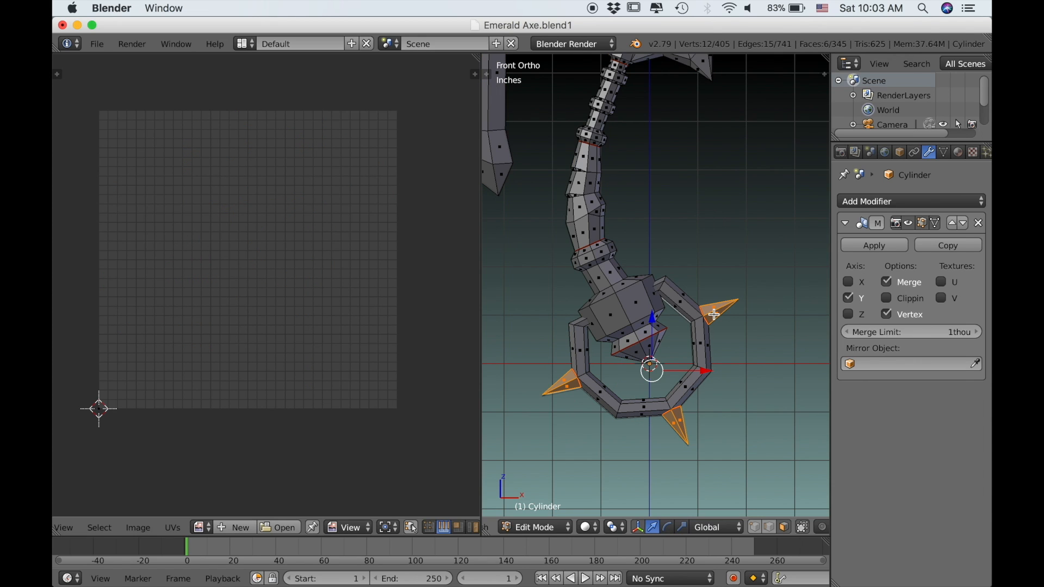
{"action": "key", "text": "u"}
{"action": "left_click", "coordinate": [669, 200]}
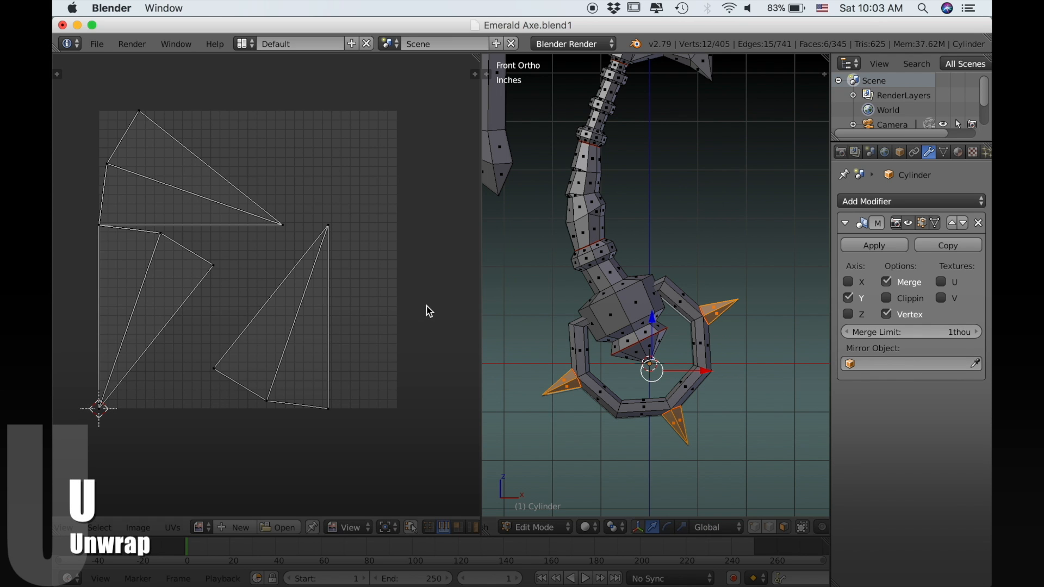
- Rotate the rightmost spike's UV island upright with its tip pointing up
{"action": "right_click", "coordinate": [306, 375]}
{"action": "key", "text": "l"}
{"action": "key", "text": "r"}
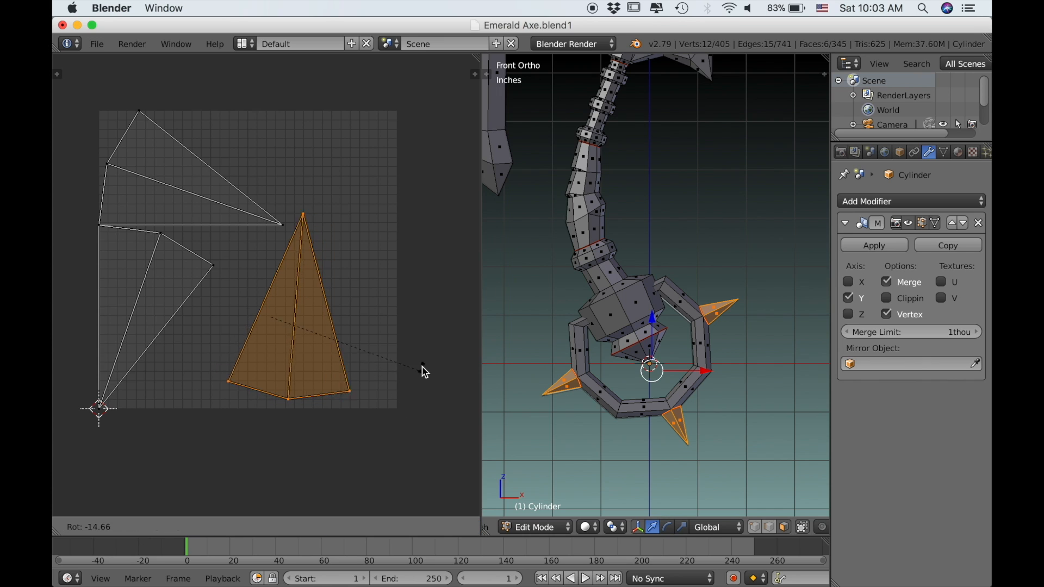
{"action": "left_click", "coordinate": [424, 365]}
- Rotate the lower-left spike's UV island so its tip points down, and place it against the right side of the upright spike
{"action": "right_click", "coordinate": [168, 333]}
{"action": "key", "text": "l"}
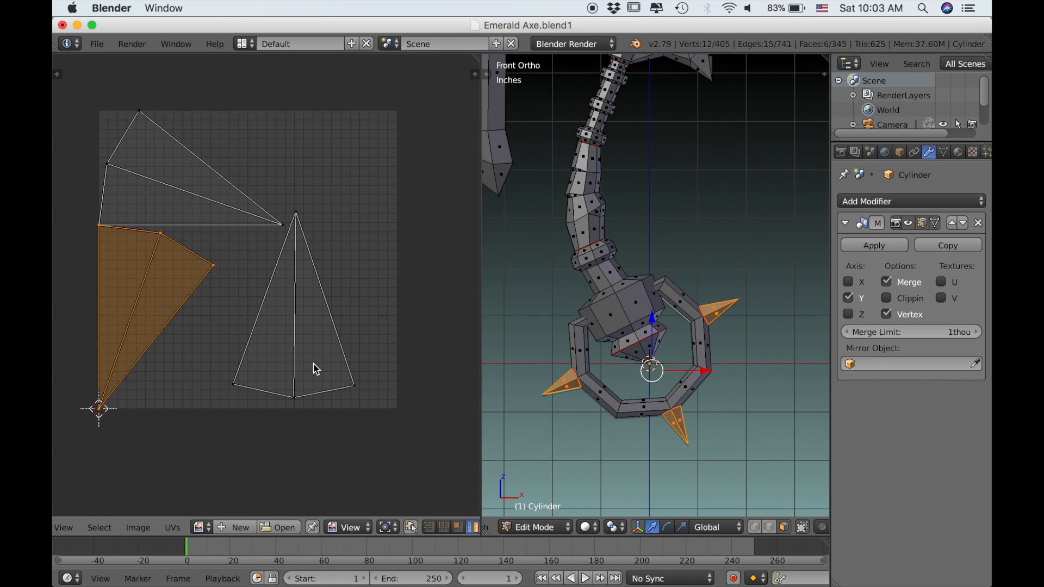
{"action": "key", "text": "r"}
{"action": "left_click", "coordinate": [327, 317]}
{"action": "key", "text": "g"}
{"action": "left_click", "coordinate": [421, 330]}
{"action": "key", "text": "g"}
{"action": "left_click", "coordinate": [421, 333]}
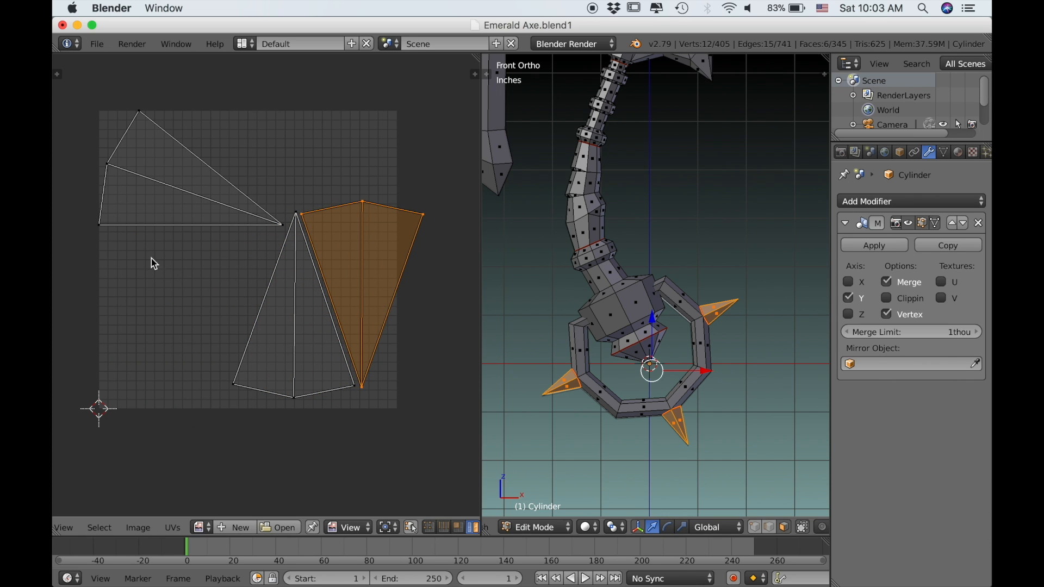
- Rotate the remaining spike's UV island so its tip points down, and fit it against the left side of the upright spike
{"action": "right_click", "coordinate": [167, 224]}
{"action": "key", "text": "r"}
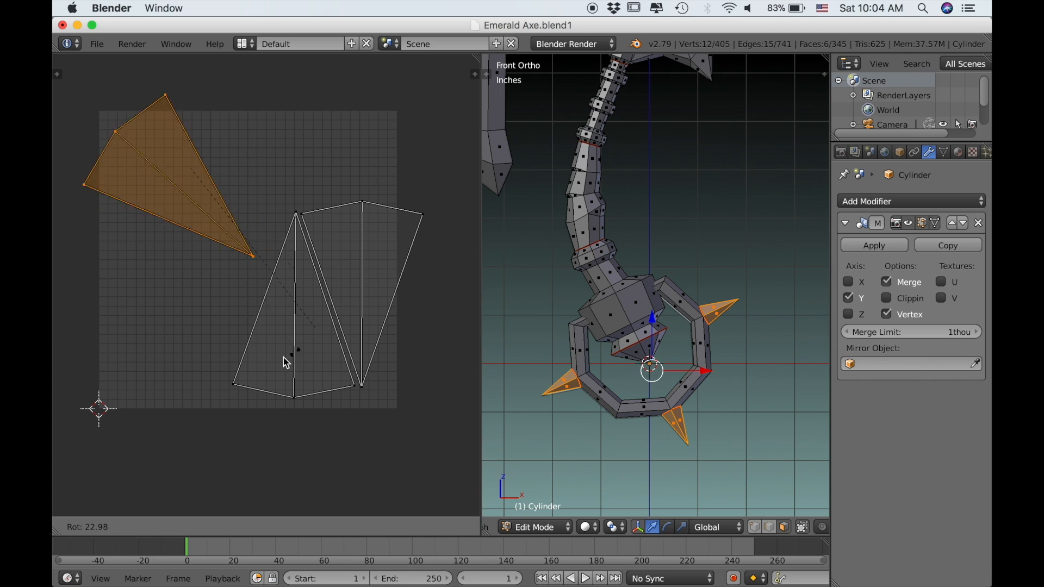
{"action": "left_click", "coordinate": [174, 338]}
{"action": "key", "text": "g"}
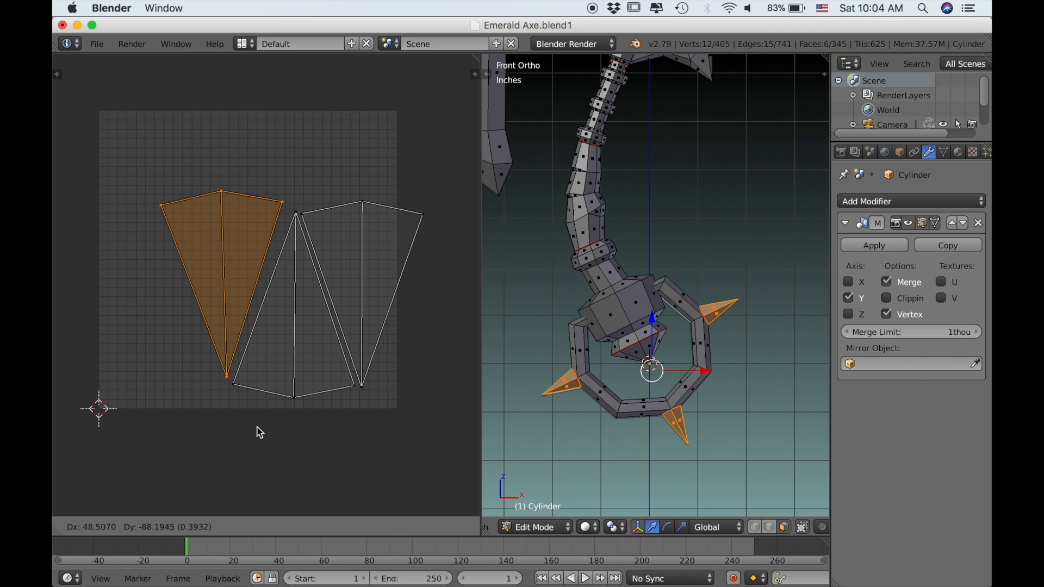
{"action": "left_click", "coordinate": [262, 432]}
{"action": "key", "text": "r"}
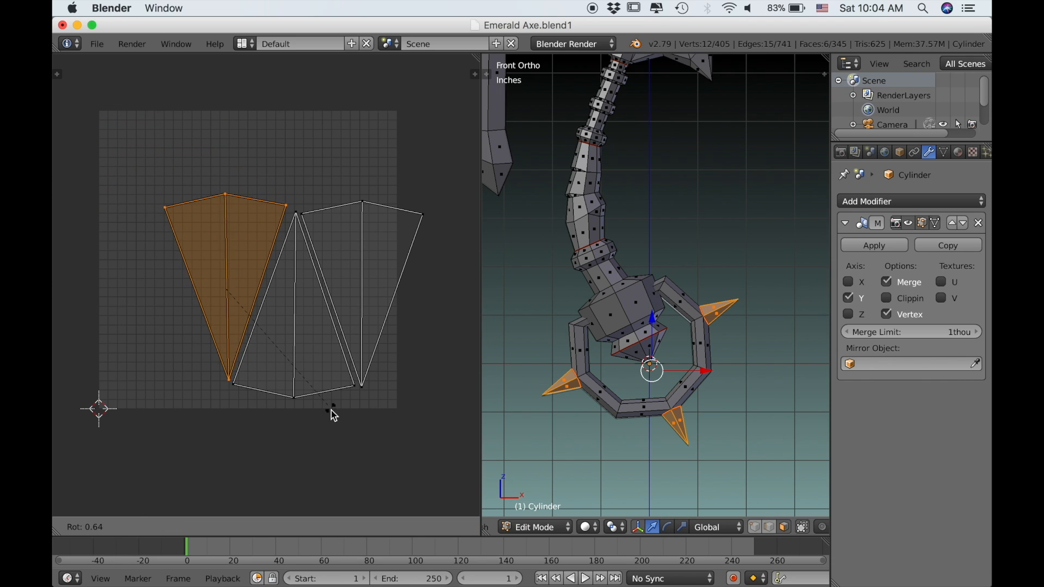
{"action": "left_click", "coordinate": [350, 379]}
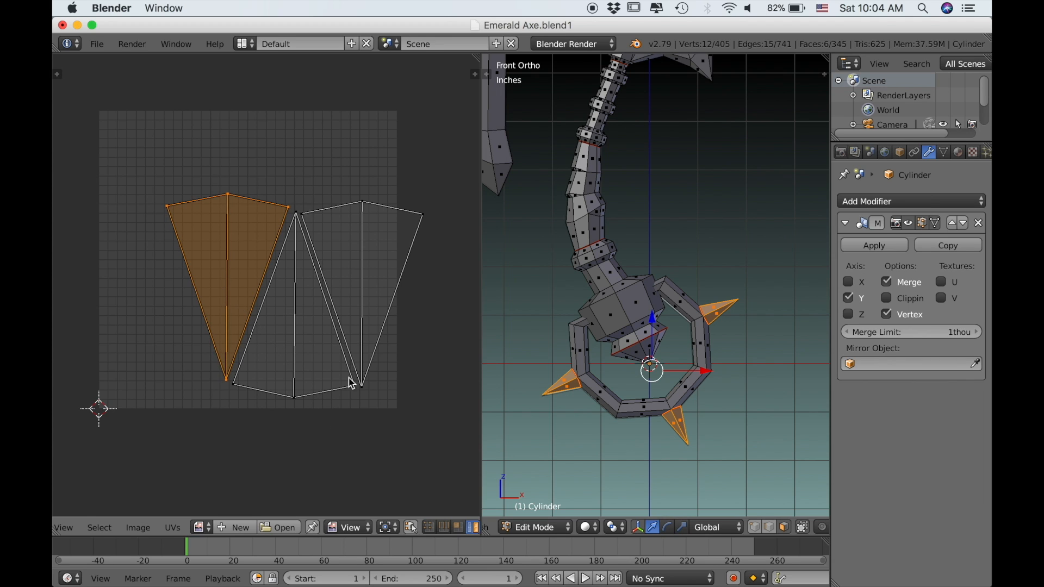
- Nudge the right spike's UV island slightly up and away from the middle spike
{"action": "right_click", "coordinate": [354, 335]}
{"action": "key", "text": "g"}
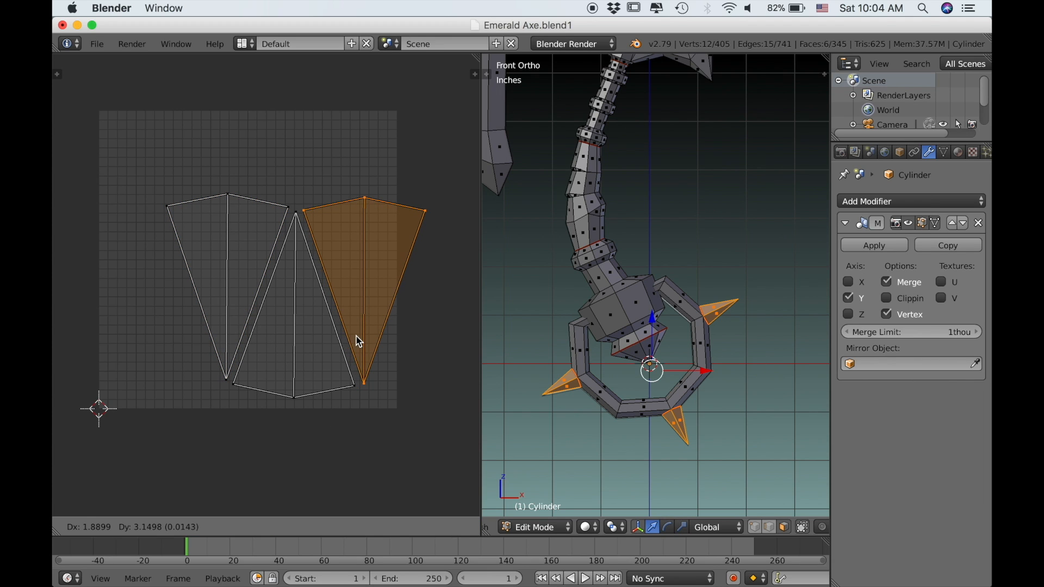
{"action": "left_click", "coordinate": [358, 336]}
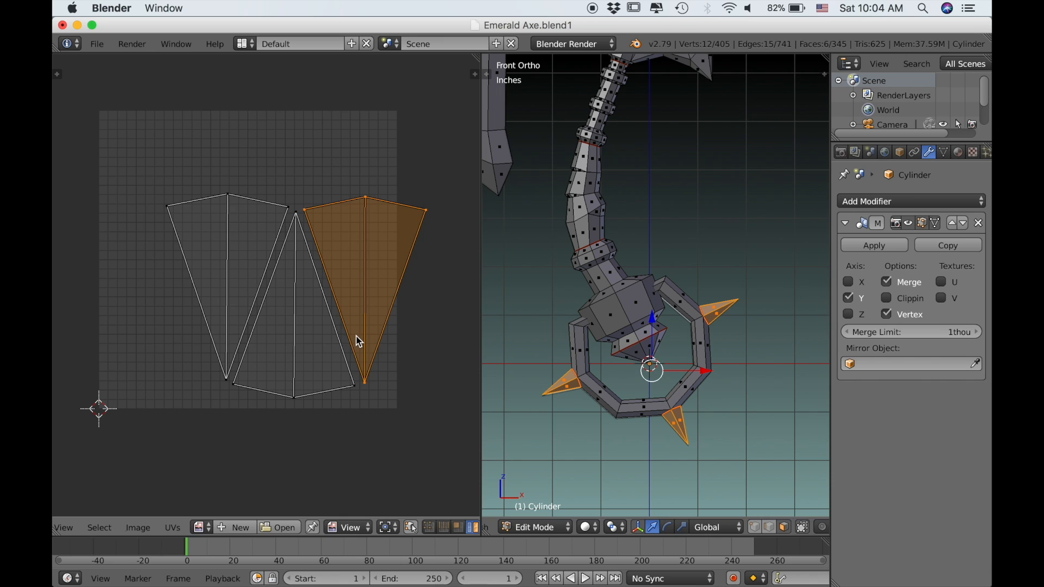
- Scale all three spike UV islands down together and move them below the UV square
{"action": "key", "text": "a"}
{"action": "key", "text": "s"}
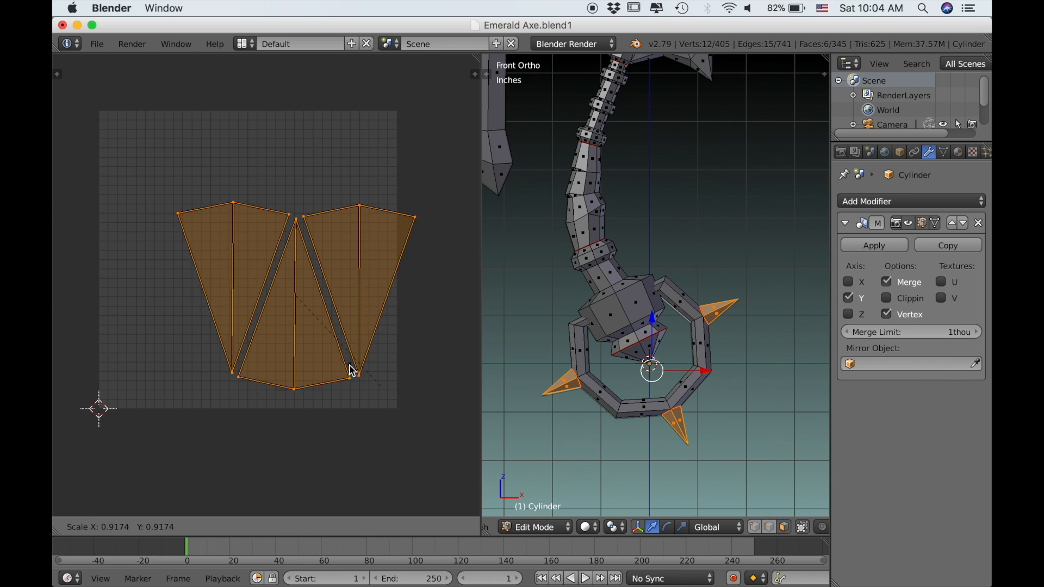
{"action": "left_click", "coordinate": [335, 356]}
{"action": "scroll", "coordinate": [338, 361], "scroll_direction": "down", "scroll_amount": 2}
{"action": "key", "text": "g"}
{"action": "left_click", "coordinate": [299, 438]}
- Show all UV islands, shrink the three spike islands, and move them into the gap to the right of the ring's island
{"action": "key", "text": "a"}
{"action": "key", "text": "a"}
{"action": "scroll", "coordinate": [380, 399], "scroll_direction": "up", "scroll_amount": 3}
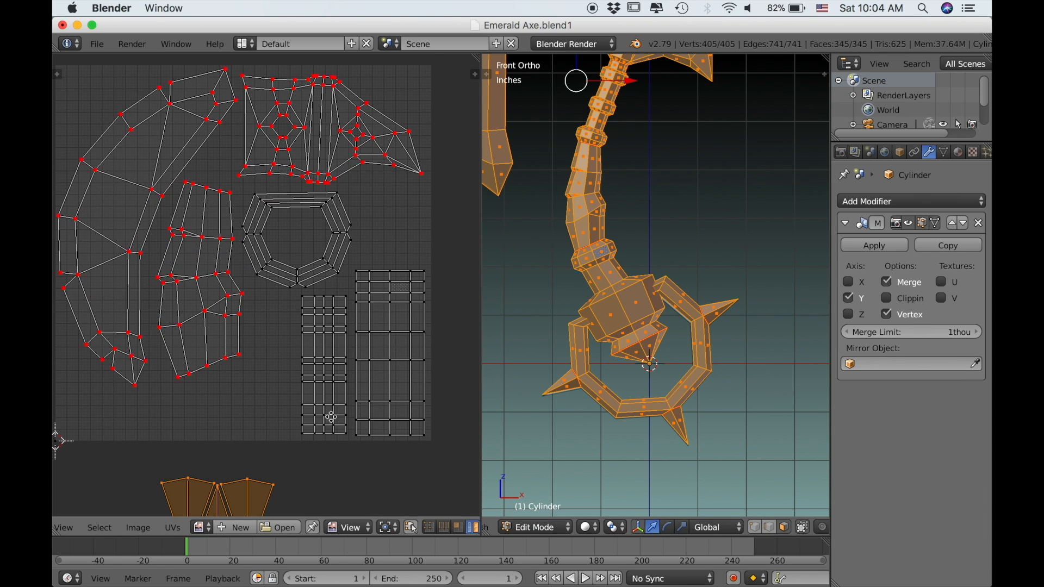
{"action": "scroll", "coordinate": [332, 417], "scroll_direction": "down", "scroll_amount": 1}
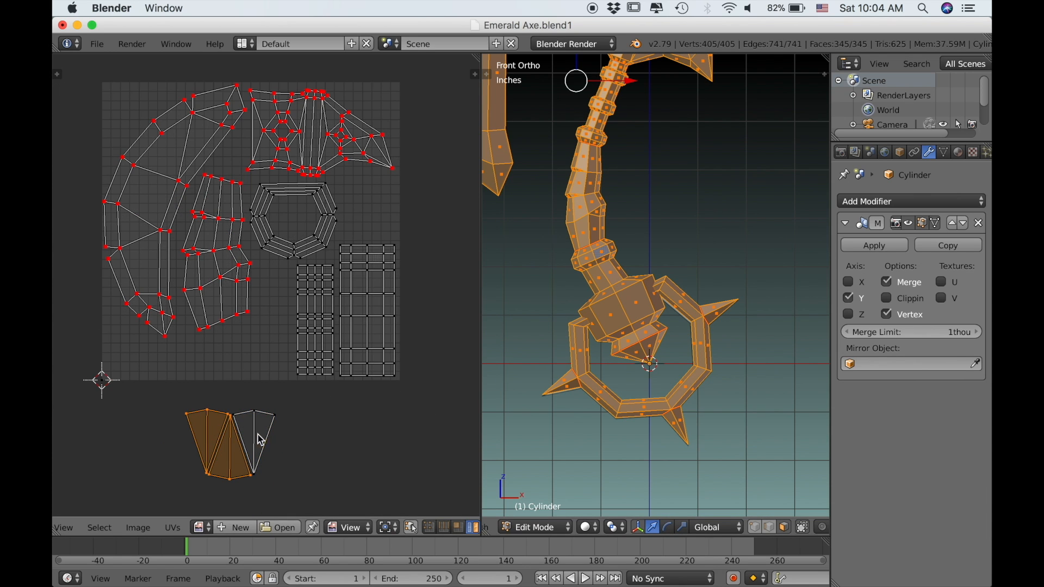
{"action": "key", "text": "s"}
{"action": "left_click", "coordinate": [306, 449]}
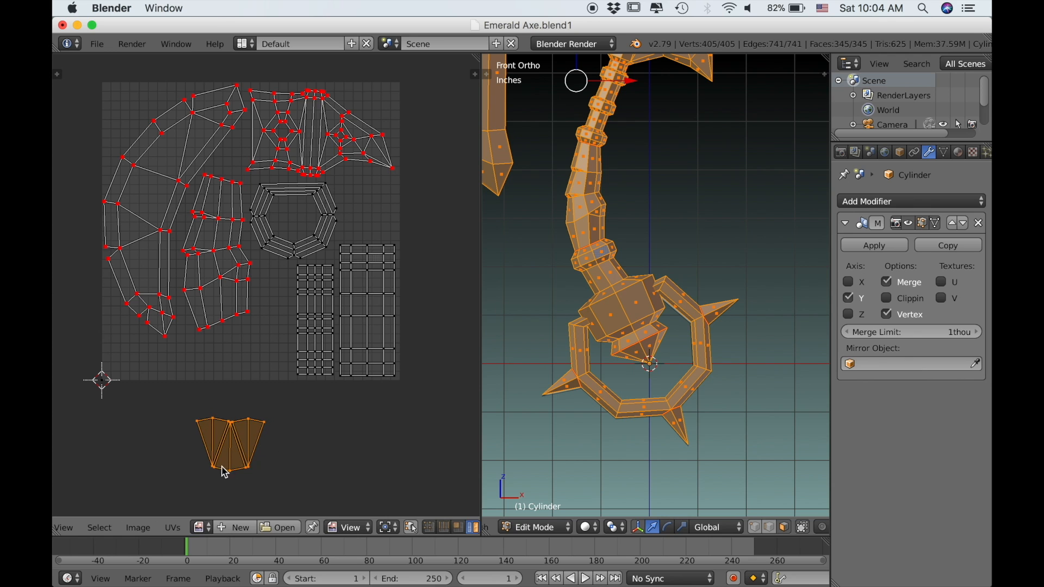
{"action": "key", "text": "g"}
{"action": "left_click", "coordinate": [357, 230]}
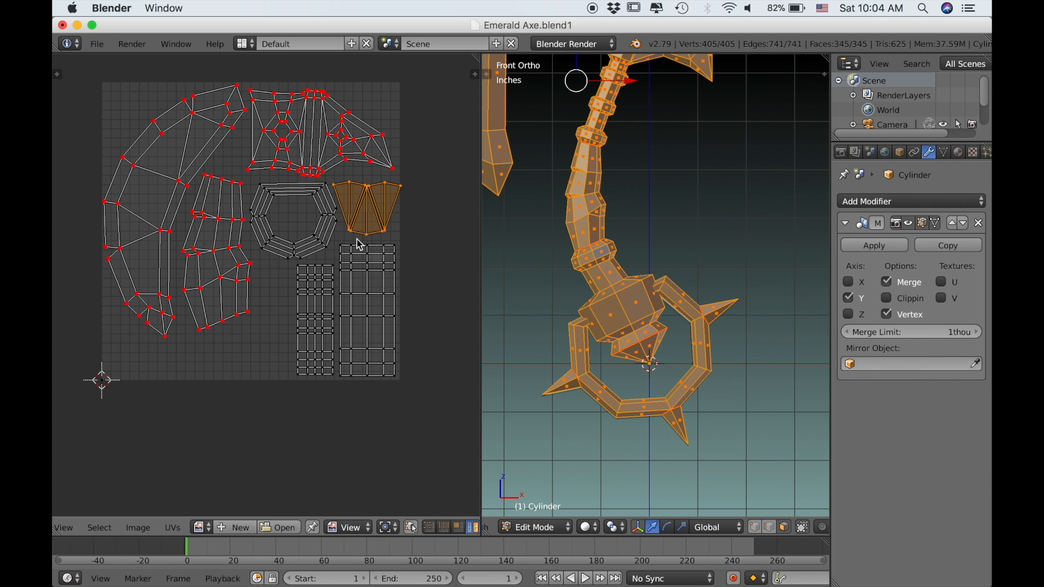
- Fine-tune the size and position of the spike islands in the gap beside the ring's island
{"action": "scroll", "coordinate": [396, 234], "scroll_direction": "up", "scroll_amount": 4}
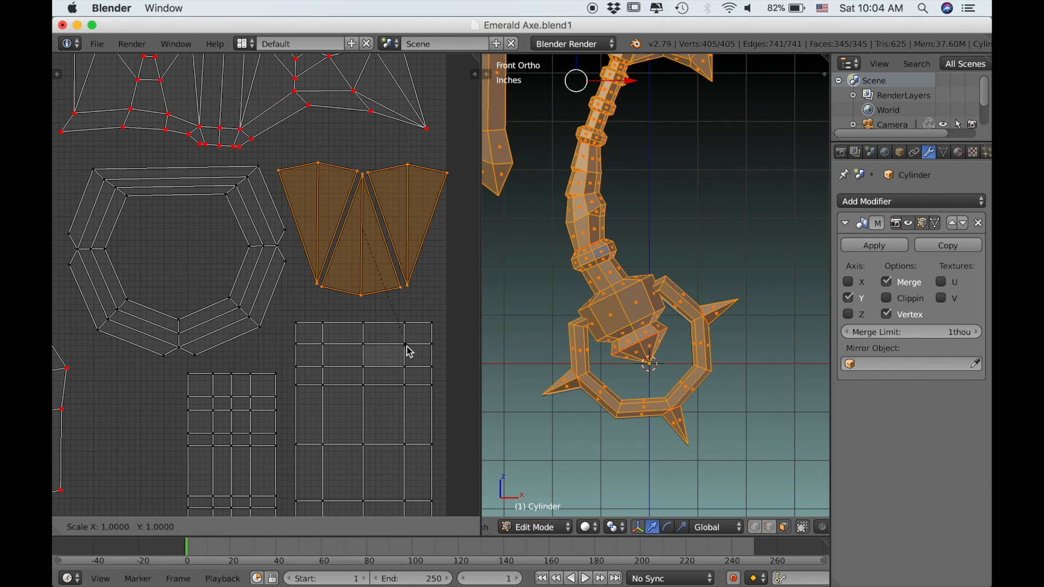
{"action": "key", "text": "s"}
{"action": "left_click", "coordinate": [401, 335]}
{"action": "key", "text": "g"}
{"action": "left_click", "coordinate": [400, 337]}
{"action": "scroll", "coordinate": [635, 382], "scroll_direction": "down", "scroll_amount": 2}
{"action": "scroll", "coordinate": [357, 349], "scroll_direction": "down", "scroll_amount": 4}
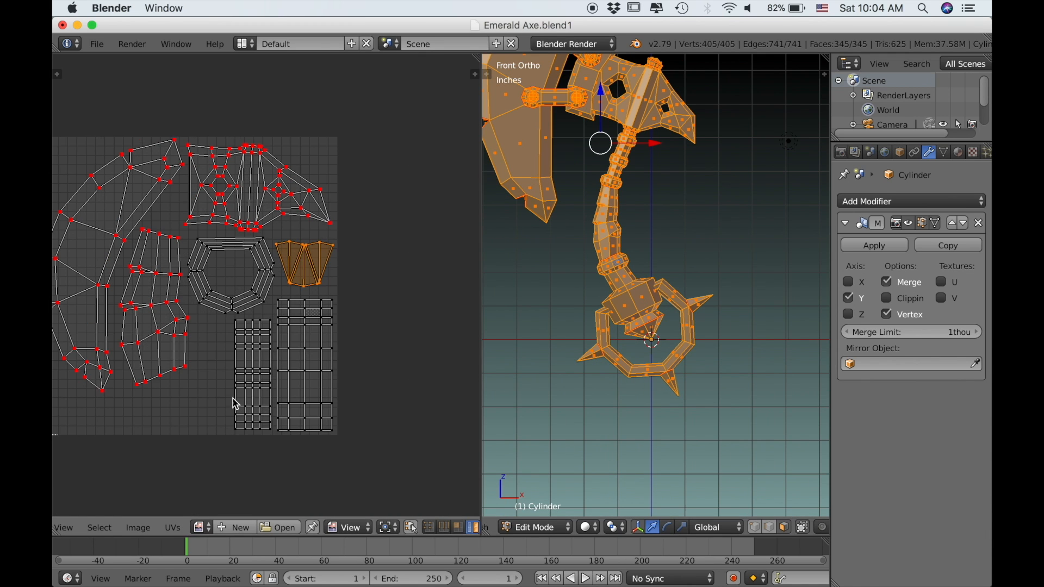
- Shrink the three spike islands further and move them inside the opening of the ring's UV island
{"action": "scroll", "coordinate": [235, 403], "scroll_direction": "up", "scroll_amount": 5}
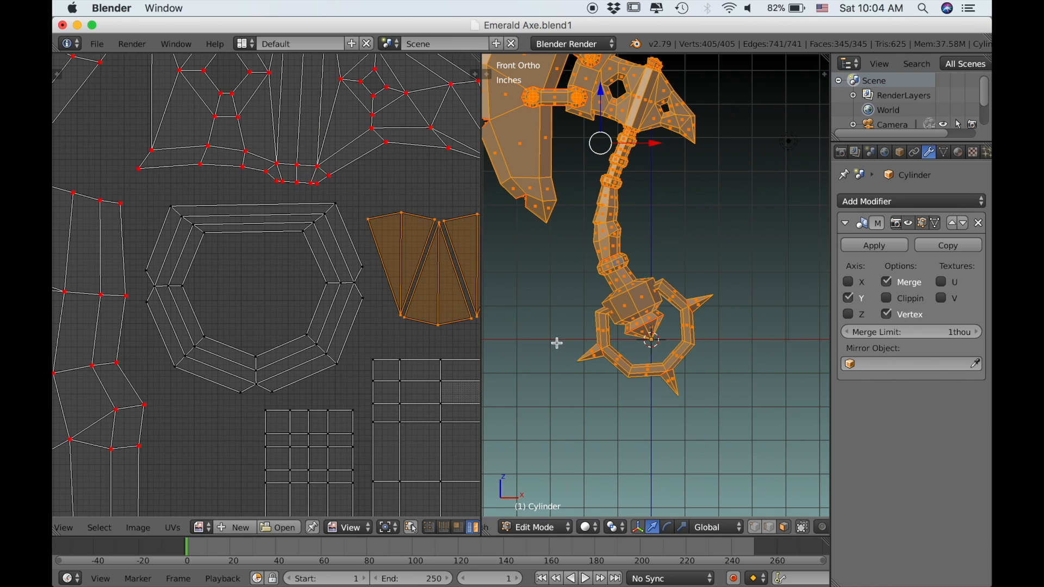
{"action": "key", "text": "s"}
{"action": "left_click", "coordinate": [401, 342]}
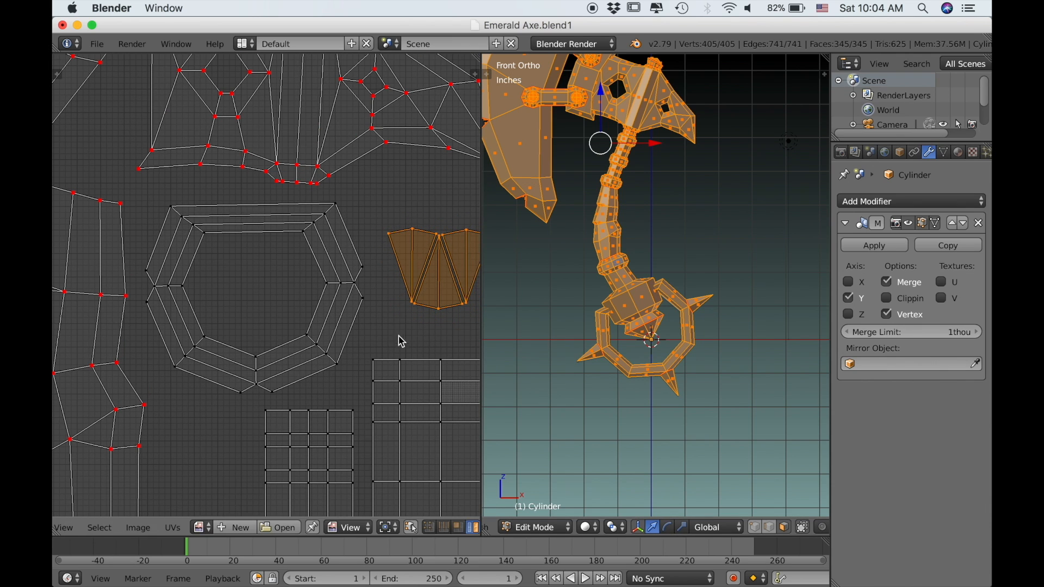
{"action": "key", "text": "g"}
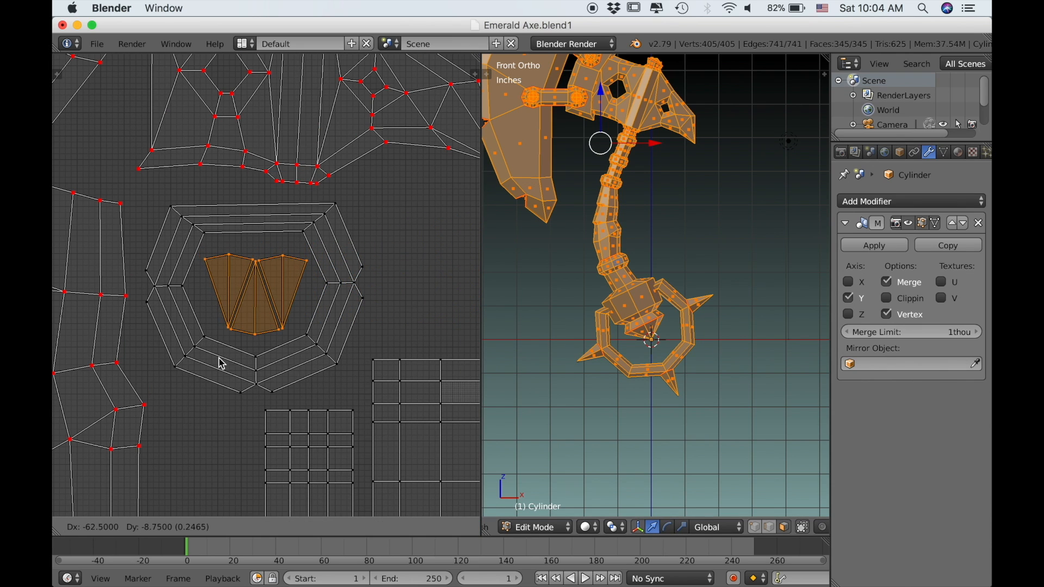
{"action": "left_click", "coordinate": [221, 364]}
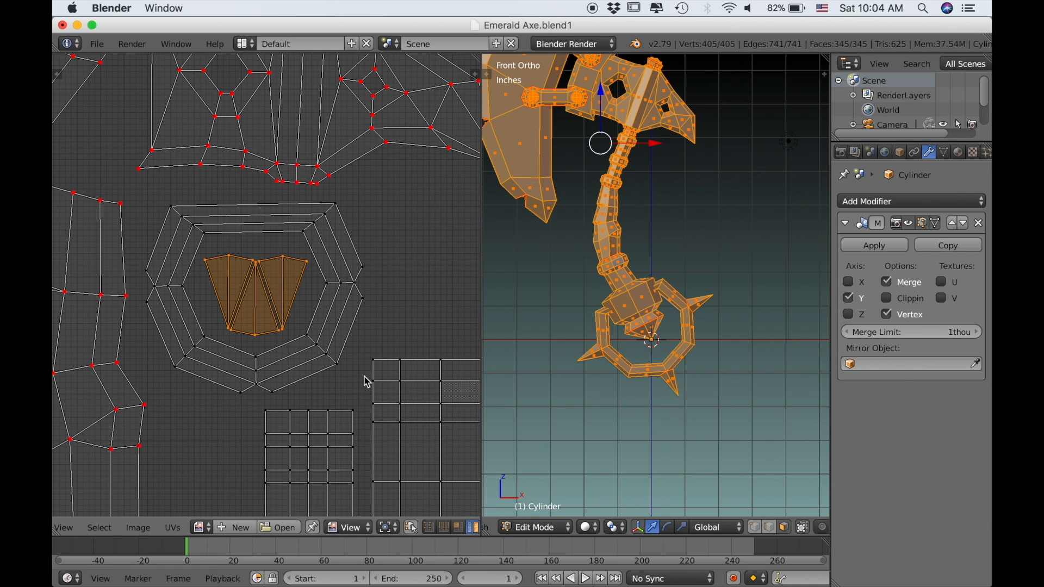
- Fine-tune the scale of the spike islands inside the ring's opening
{"action": "scroll", "coordinate": [367, 382], "scroll_direction": "up", "scroll_amount": 1}
{"action": "key", "text": "s"}
{"action": "left_click", "coordinate": [354, 384]}
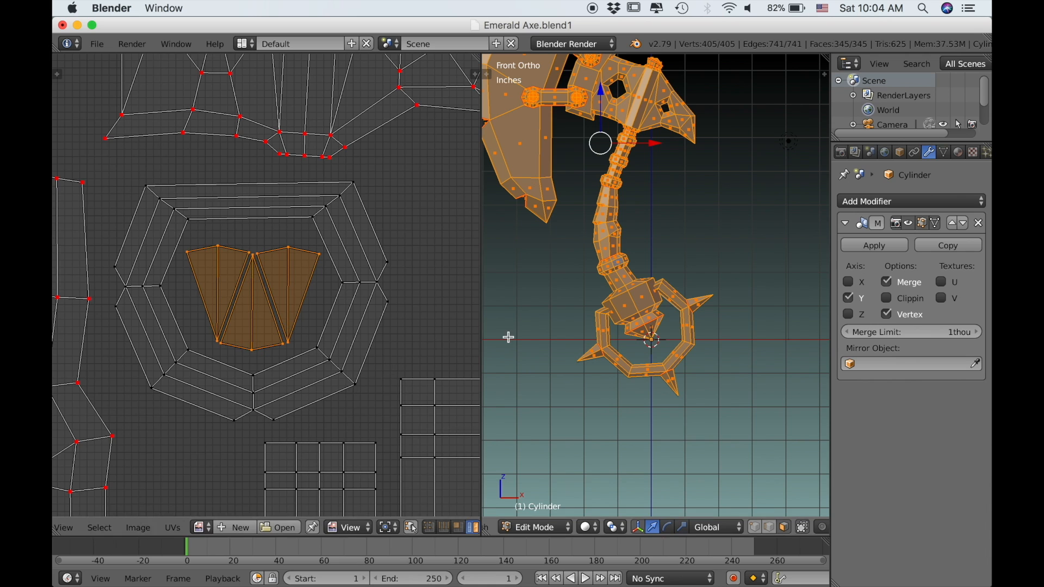
{"action": "scroll", "coordinate": [389, 342], "scroll_direction": "down", "scroll_amount": 4}
{"action": "middle_click_drag", "start_coordinate": [236, 380], "coordinate": [261, 378]}
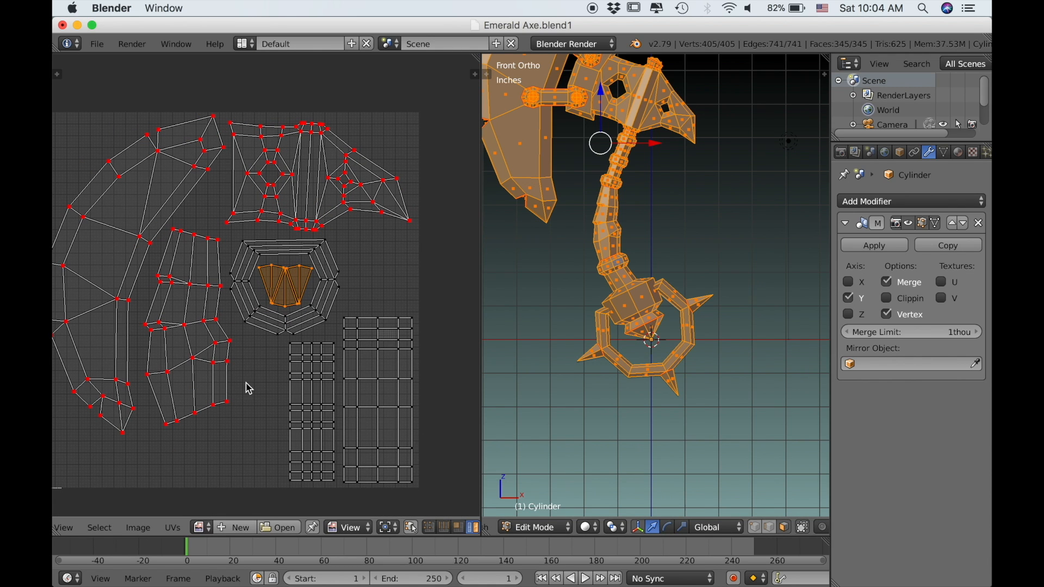
- Unwrap the pointed tip at the handle's lower end, inside the ring, as its own UV island
{"action": "scroll", "coordinate": [632, 384], "scroll_direction": "up", "scroll_amount": 5}
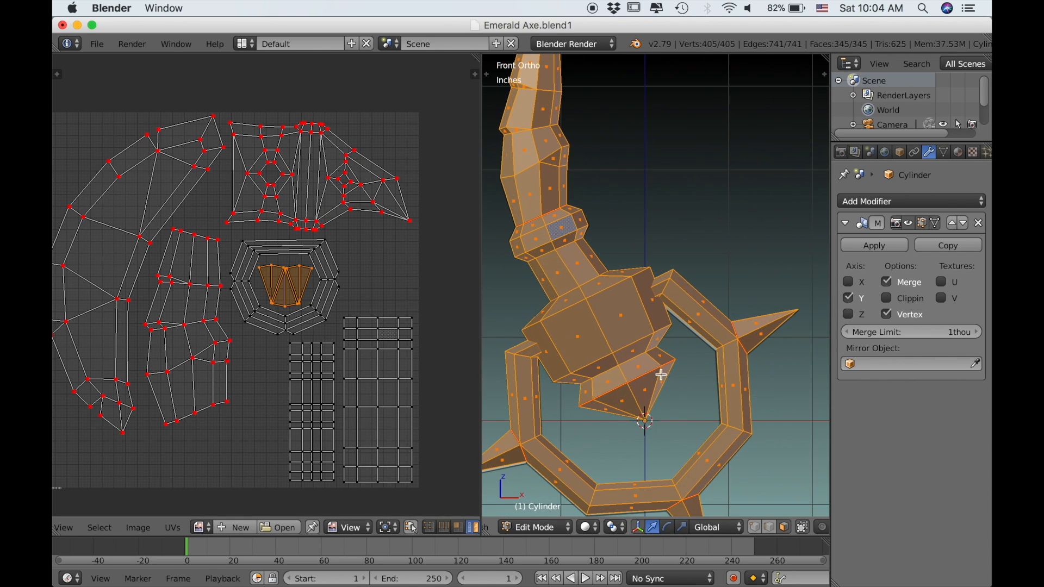
{"action": "key", "text": "a"}
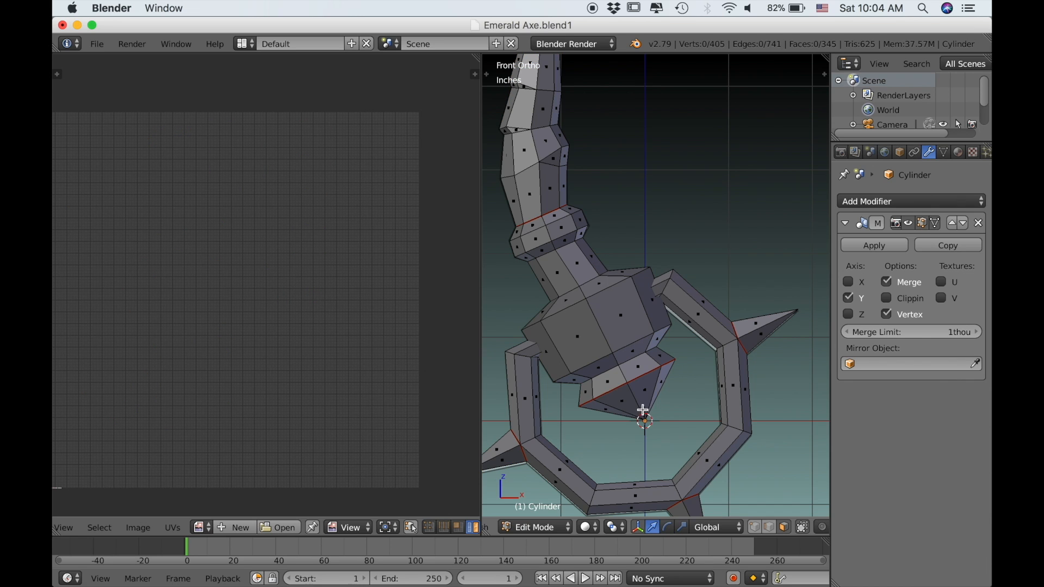
{"action": "key", "text": "l"}
{"action": "key", "text": "u"}
{"action": "left_click", "coordinate": [634, 403]}
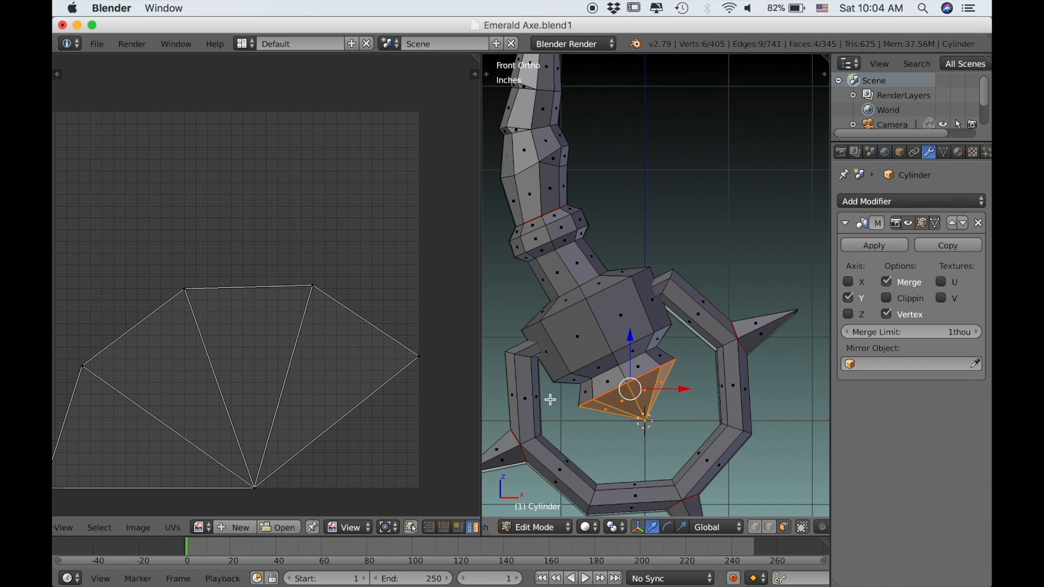
- Show all UV islands, then move the handle tip's island upward and shrink it over the axe head's islands
{"action": "scroll", "coordinate": [377, 368], "scroll_direction": "down", "scroll_amount": 3}
{"action": "key", "text": "a"}
{"action": "key", "text": "a"}
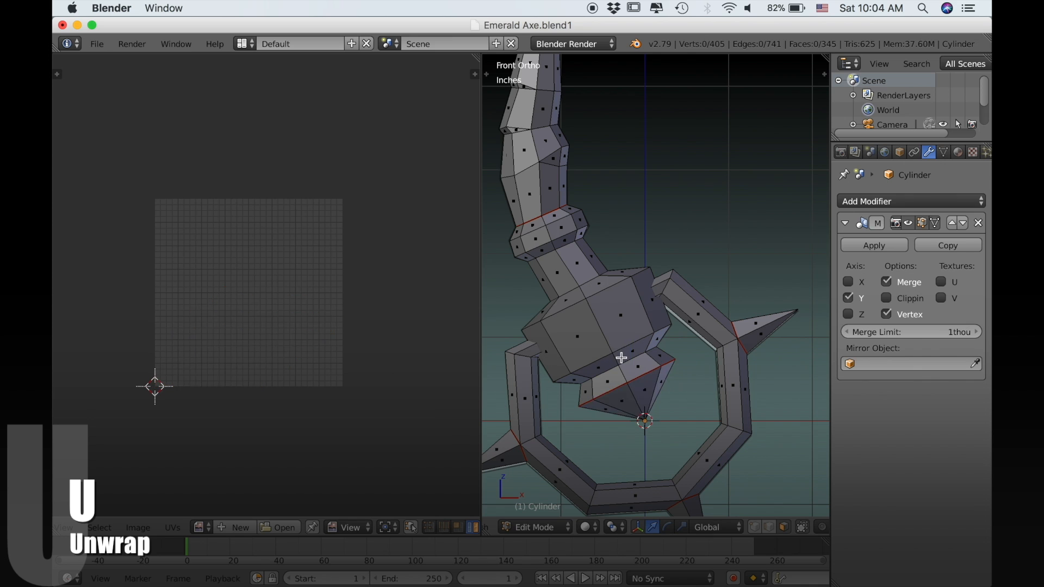
{"action": "key", "text": "a"}
{"action": "scroll", "coordinate": [271, 393], "scroll_direction": "up", "scroll_amount": 1}
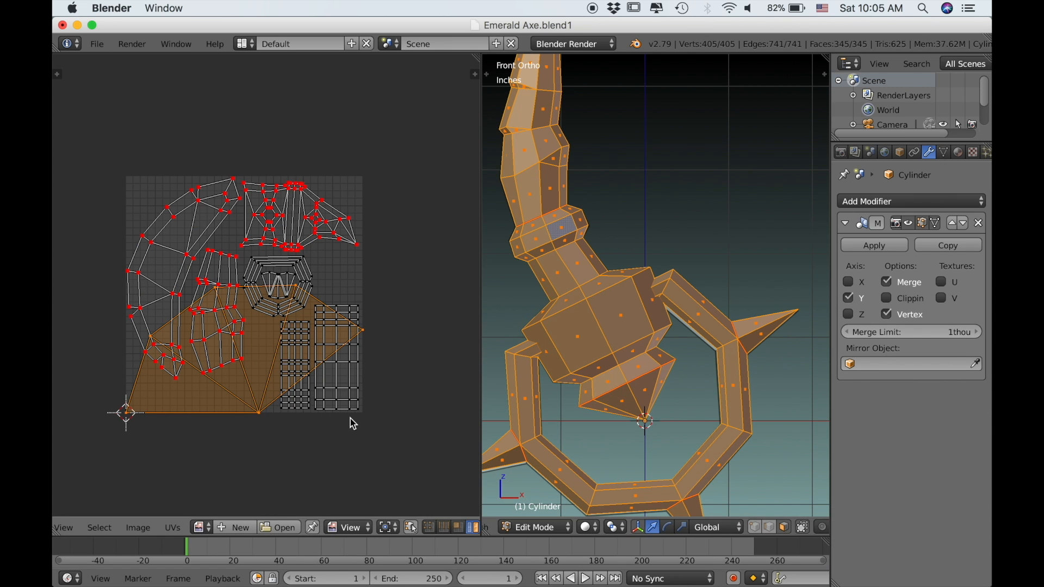
{"action": "key", "text": "g"}
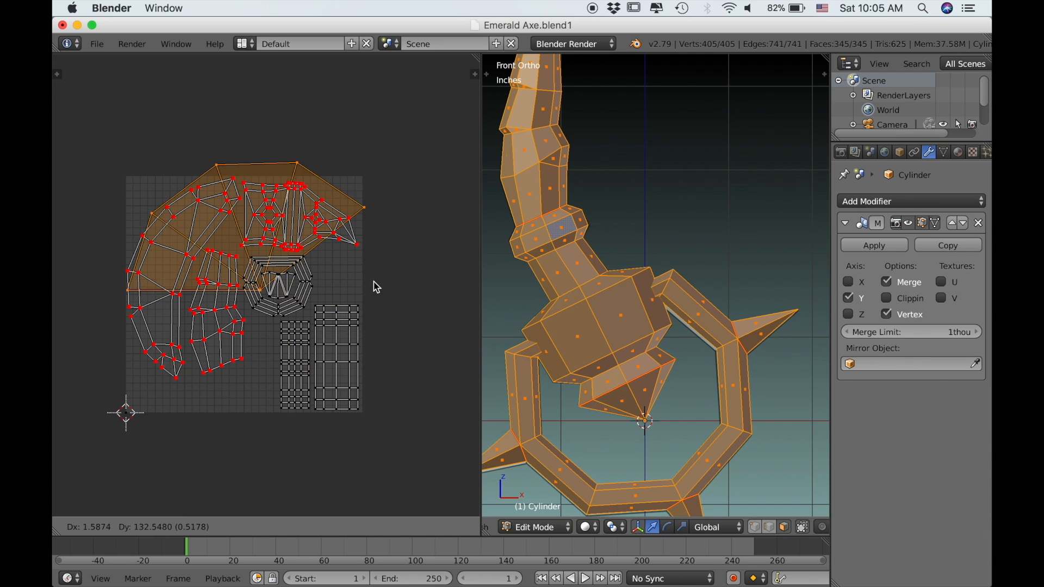
{"action": "left_click", "coordinate": [394, 303]}
{"action": "key", "text": "s"}
{"action": "left_click", "coordinate": [312, 240]}
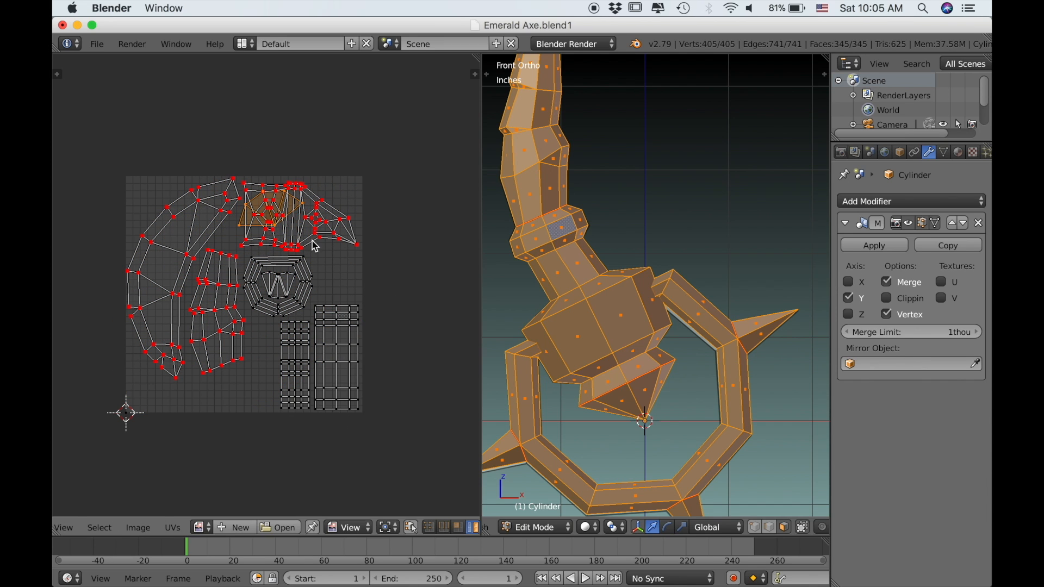
- Shrink and rotate the handle tip's island further and move it into the UV square's upper-right corner
{"action": "key", "text": "s"}
{"action": "left_click", "coordinate": [286, 333]}
{"action": "key", "text": "s"}
{"action": "left_click", "coordinate": [330, 322]}
{"action": "scroll", "coordinate": [334, 320], "scroll_direction": "up", "scroll_amount": 3}
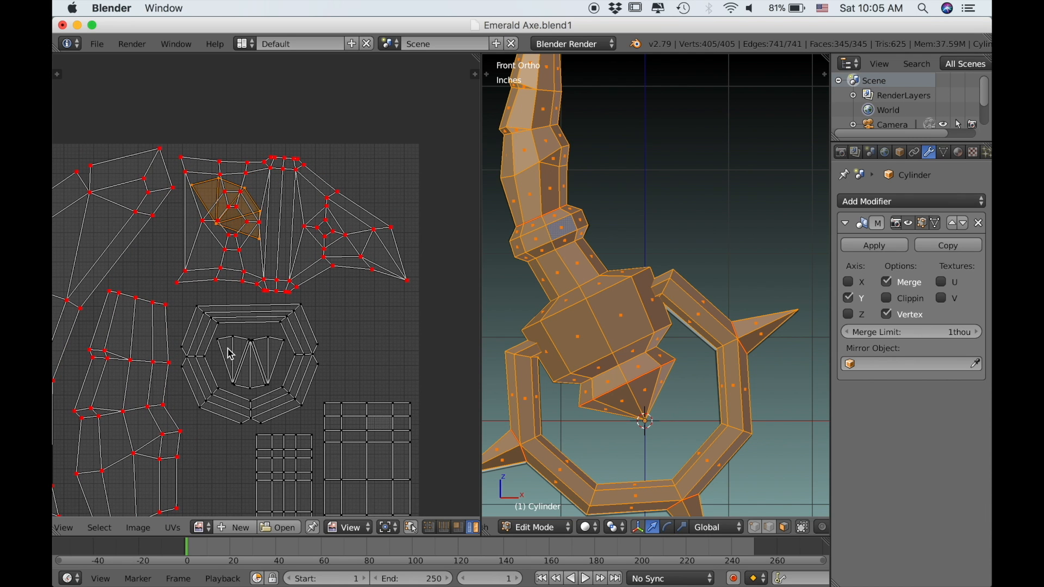
{"action": "key", "text": "g"}
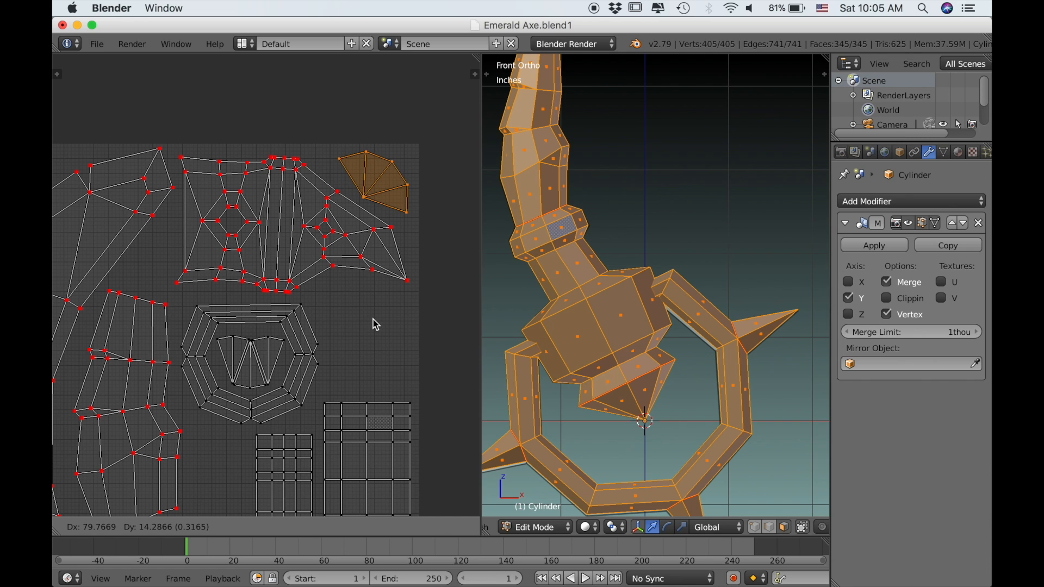
{"action": "left_click", "coordinate": [373, 319]}
- Box-select the axe head, ring, spike, tip and grid-shaped islands in the right half of the UV square and pin them
{"action": "scroll", "coordinate": [374, 320], "scroll_direction": "down", "scroll_amount": 1}
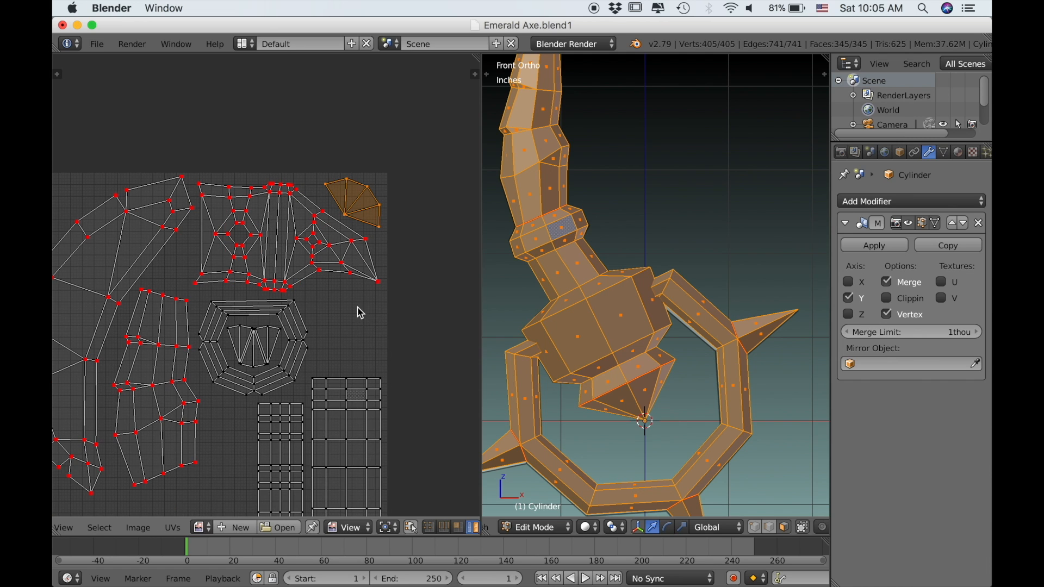
{"action": "scroll", "coordinate": [356, 318], "scroll_direction": "down", "scroll_amount": 2}
{"action": "scroll", "coordinate": [351, 325], "scroll_direction": "up", "scroll_amount": 1}
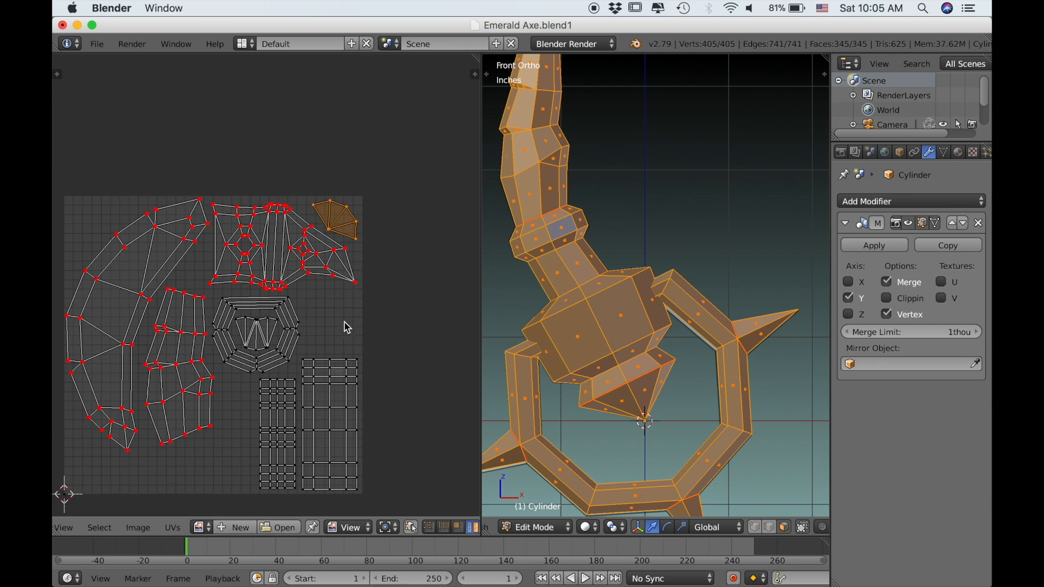
{"action": "scroll", "coordinate": [275, 285], "scroll_direction": "down", "scroll_amount": 1}
{"action": "key", "text": "b"}
{"action": "left_click_drag", "start_coordinate": [208, 221], "coordinate": [384, 450]}
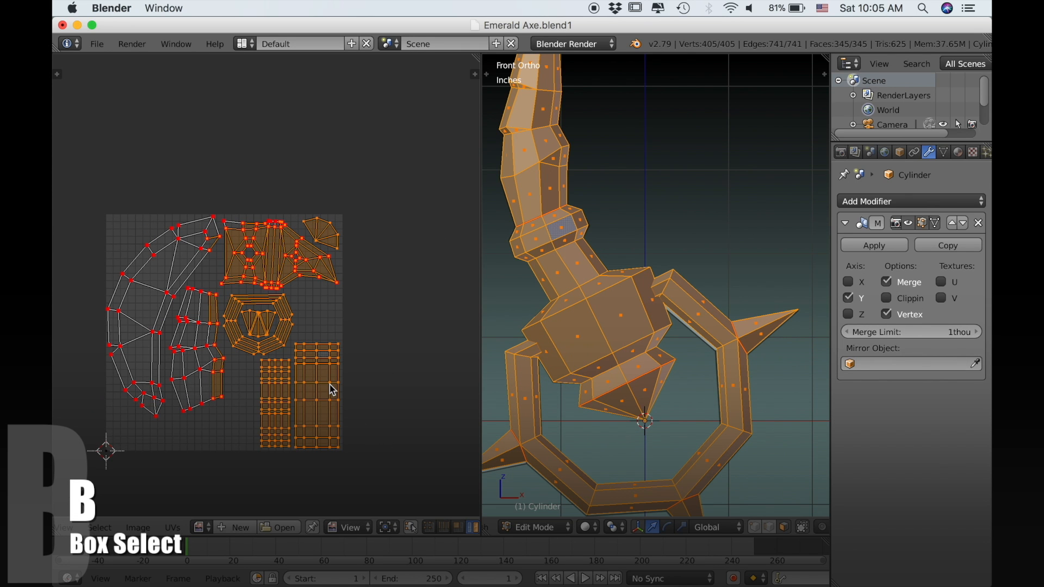
{"action": "key", "text": "p"}
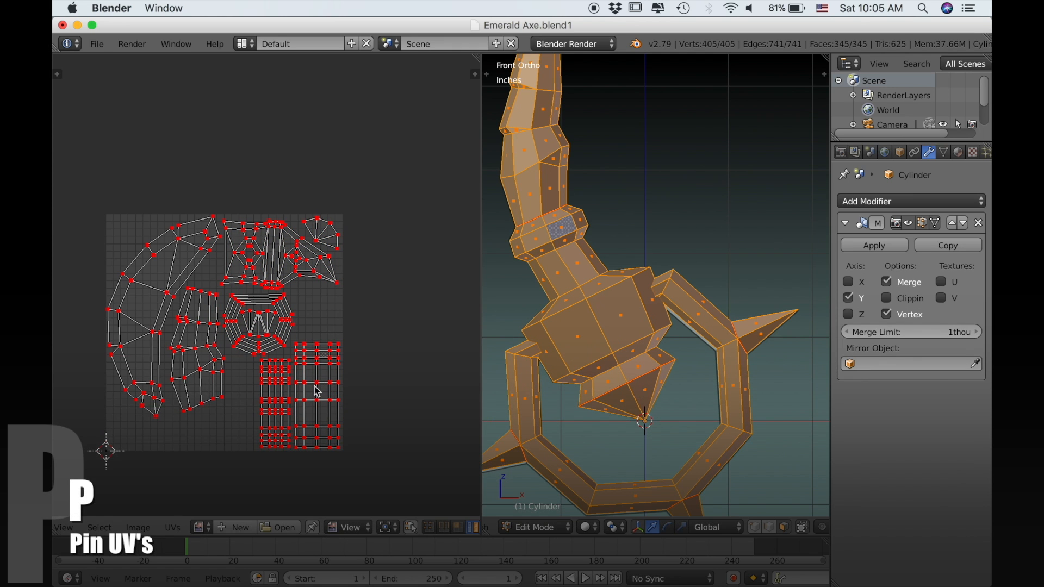
- Unwrap the faceted cap at the handle's upper end, above the axe head, as its own UV island
{"action": "scroll", "coordinate": [317, 391], "scroll_direction": "up", "scroll_amount": 2}
{"action": "scroll", "coordinate": [317, 392], "scroll_direction": "down", "scroll_amount": 1}
{"action": "scroll", "coordinate": [587, 276], "scroll_direction": "down", "scroll_amount": 1}
{"action": "middle_click_drag", "start_coordinate": [567, 253], "coordinate": [618, 116], "text": "shift"}
{"action": "scroll", "coordinate": [587, 74], "scroll_direction": "up", "scroll_amount": 1}
{"action": "middle_click_drag", "start_coordinate": [683, 143], "coordinate": [651, 252], "text": "shift"}
{"action": "scroll", "coordinate": [690, 223], "scroll_direction": "up", "scroll_amount": 4}
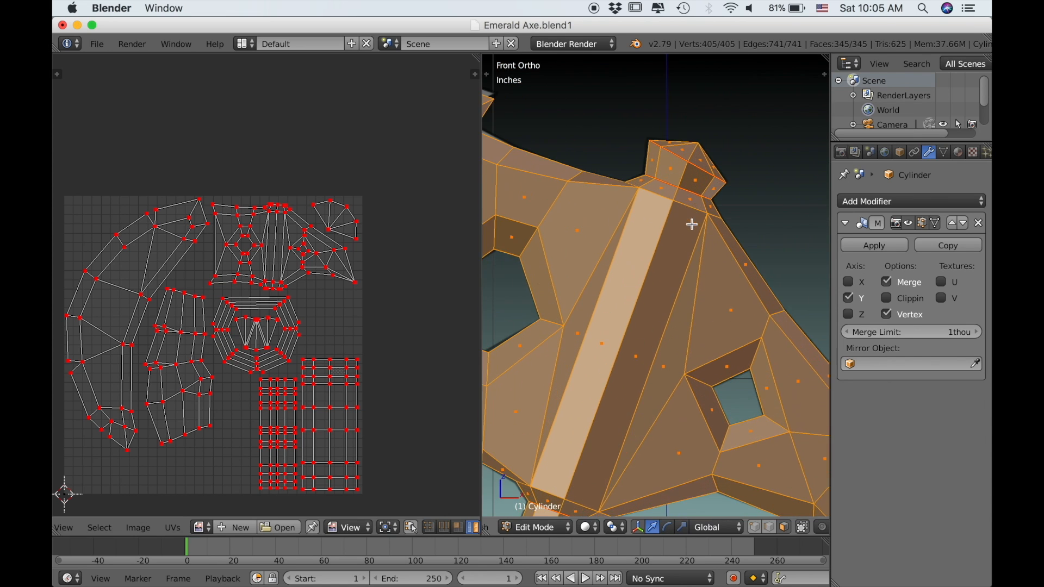
{"action": "key", "text": "a"}
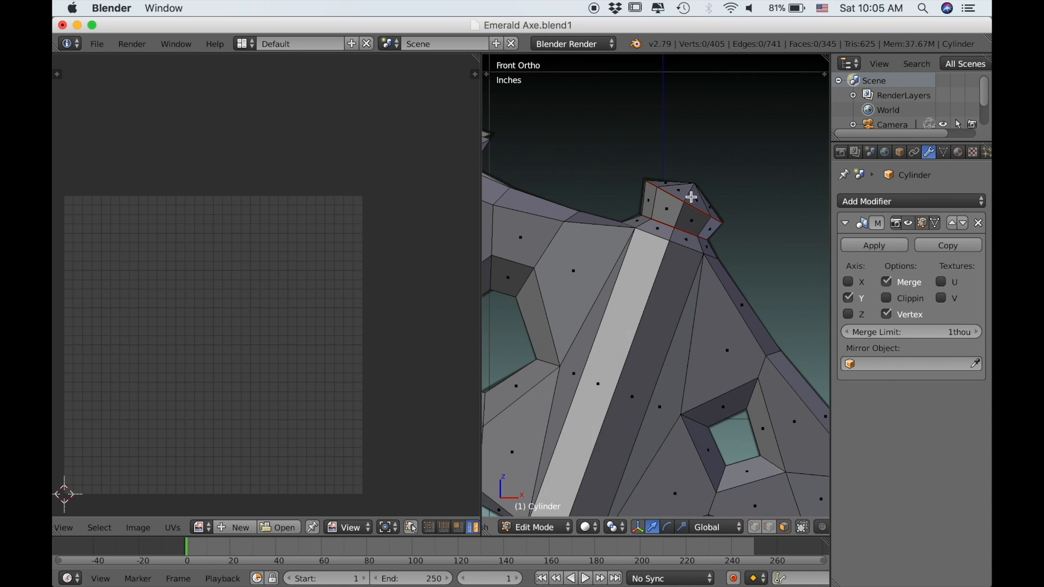
{"action": "key", "text": "u"}
{"action": "left_click", "coordinate": [690, 199]}
- Show all UV islands, move the cap's island to the UV square's upper-left corner and shrink it
{"action": "scroll", "coordinate": [314, 345], "scroll_direction": "down", "scroll_amount": 1}
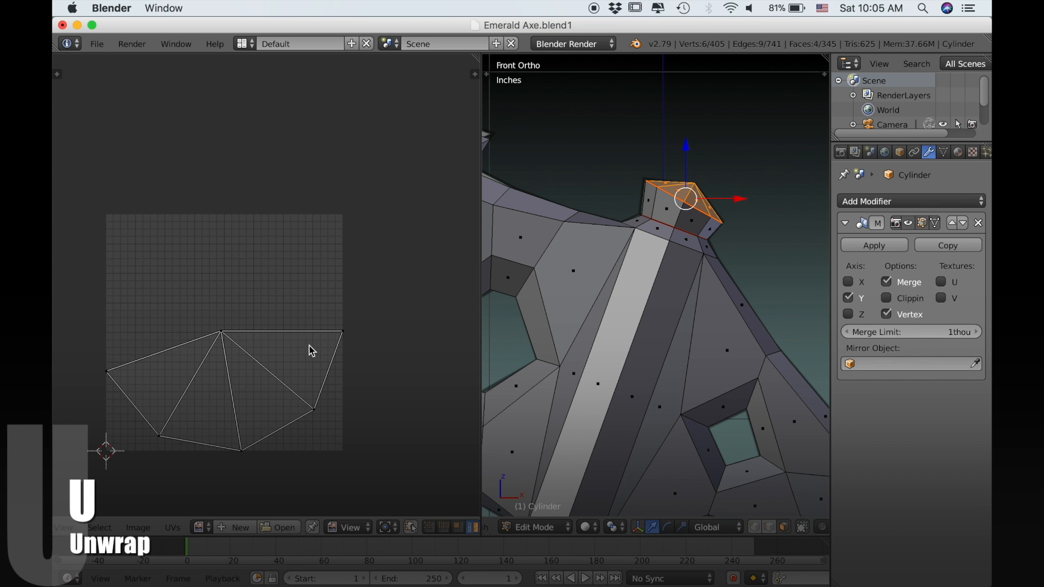
{"action": "key", "text": "a"}
{"action": "key", "text": "a"}
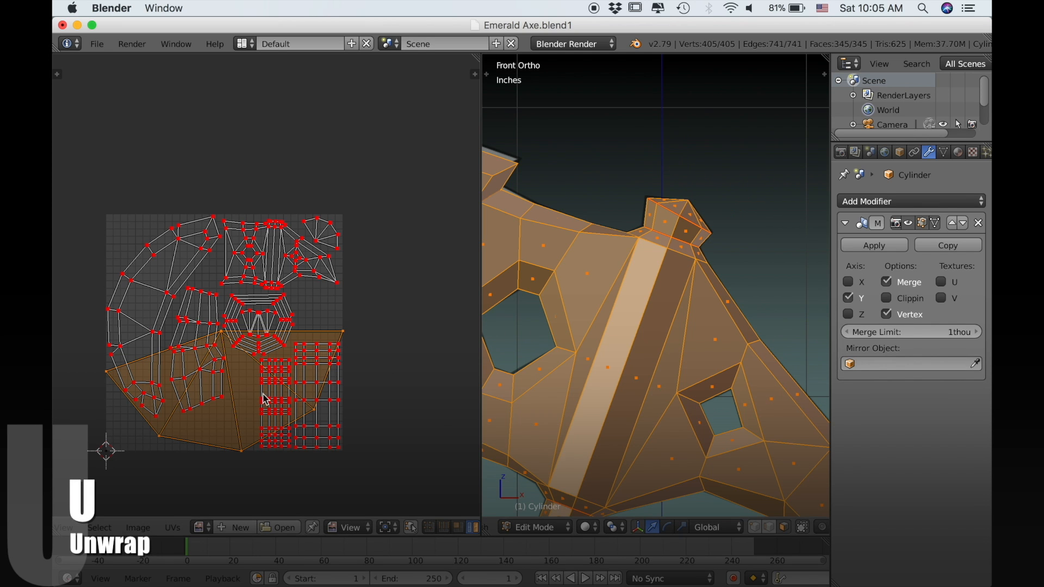
{"action": "key", "text": "g"}
{"action": "left_click", "coordinate": [205, 244]}
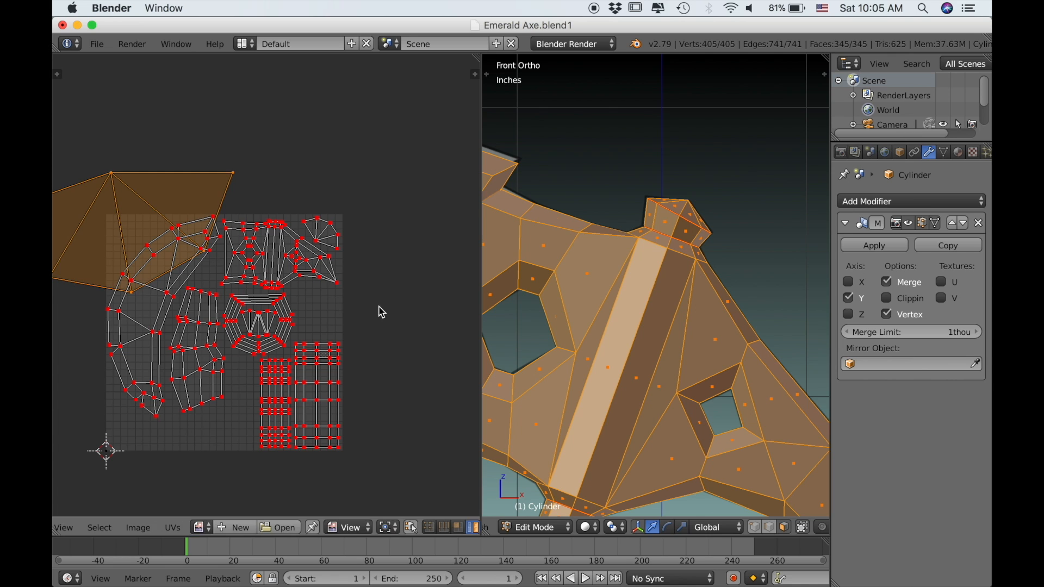
{"action": "key", "text": "s"}
{"action": "left_click", "coordinate": [205, 235]}
- Reposition the cap's island near the upper-left corner, shrink it slightly, and rotate it towards the blade island's curve
{"action": "scroll", "coordinate": [225, 251], "scroll_direction": "up", "scroll_amount": 5}
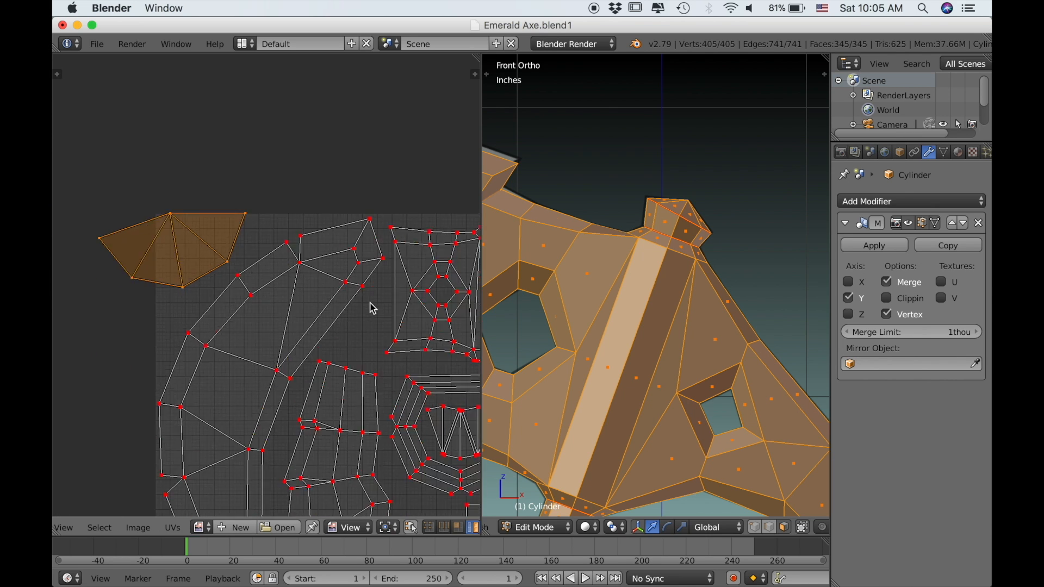
{"action": "key", "text": "g"}
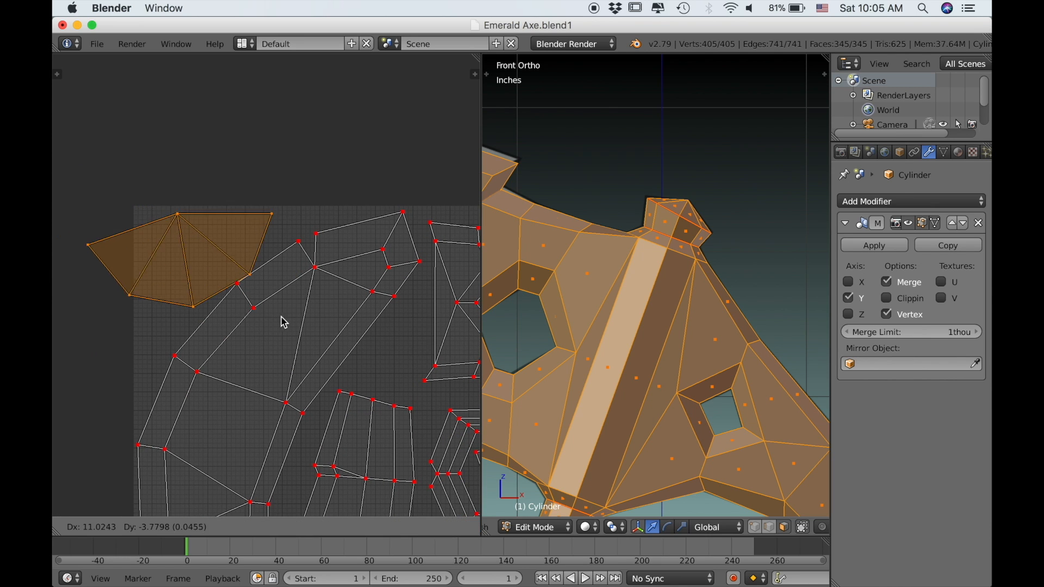
{"action": "left_click", "coordinate": [285, 317]}
{"action": "key", "text": "s"}
{"action": "left_click", "coordinate": [319, 315]}
{"action": "key", "text": "r"}
{"action": "left_click", "coordinate": [339, 224]}
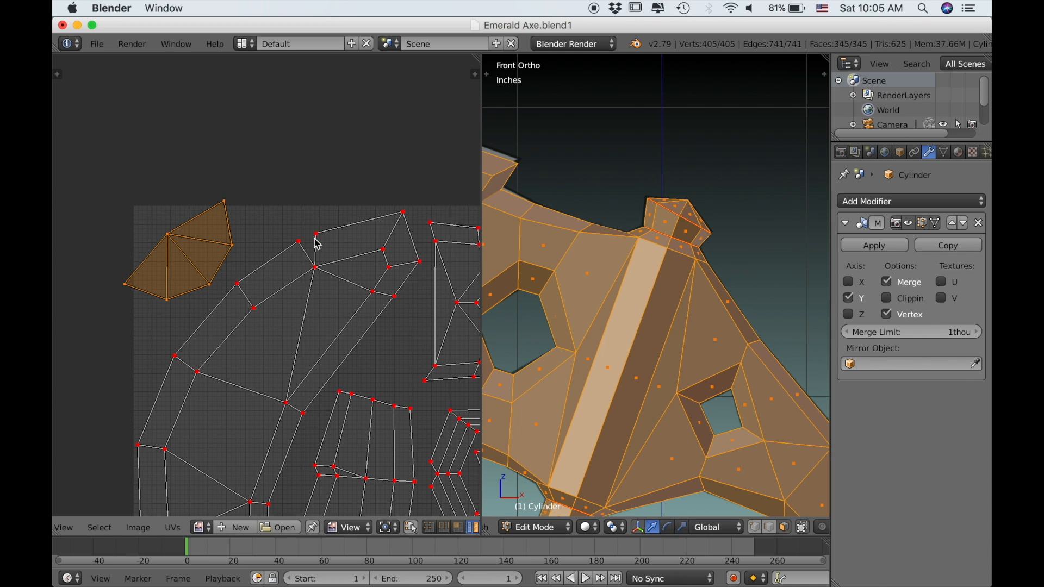
- Rotate, move and resize the cap's island to fit the UV square's upper-left corner beside the blade, and pin it
{"action": "key", "text": "r"}
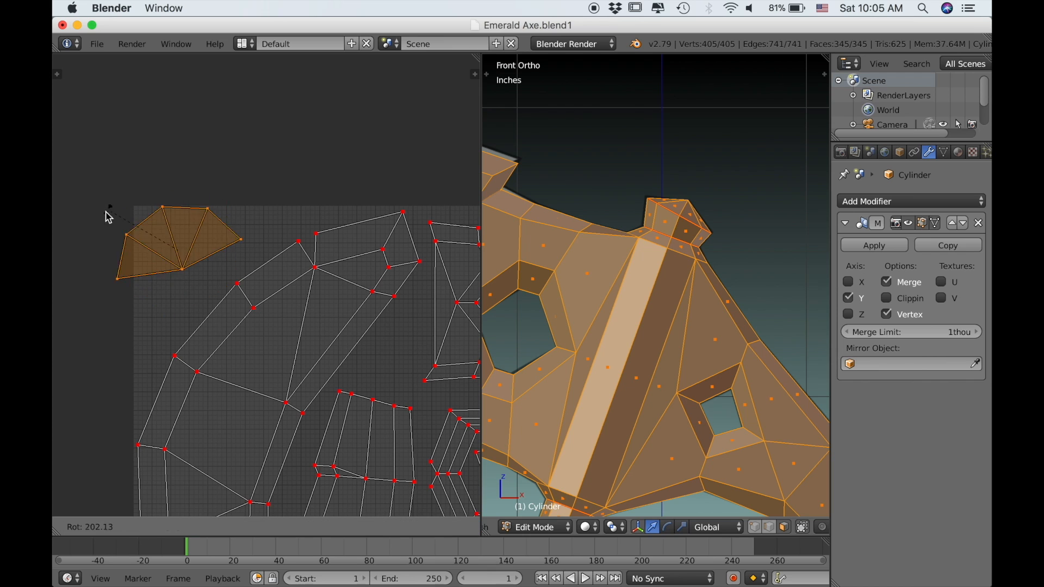
{"action": "left_click", "coordinate": [106, 236]}
{"action": "key", "text": "g"}
{"action": "left_click", "coordinate": [160, 279]}
{"action": "key", "text": "s"}
{"action": "left_click", "coordinate": [328, 307]}
{"action": "key", "text": "g"}
{"action": "left_click", "coordinate": [229, 308]}
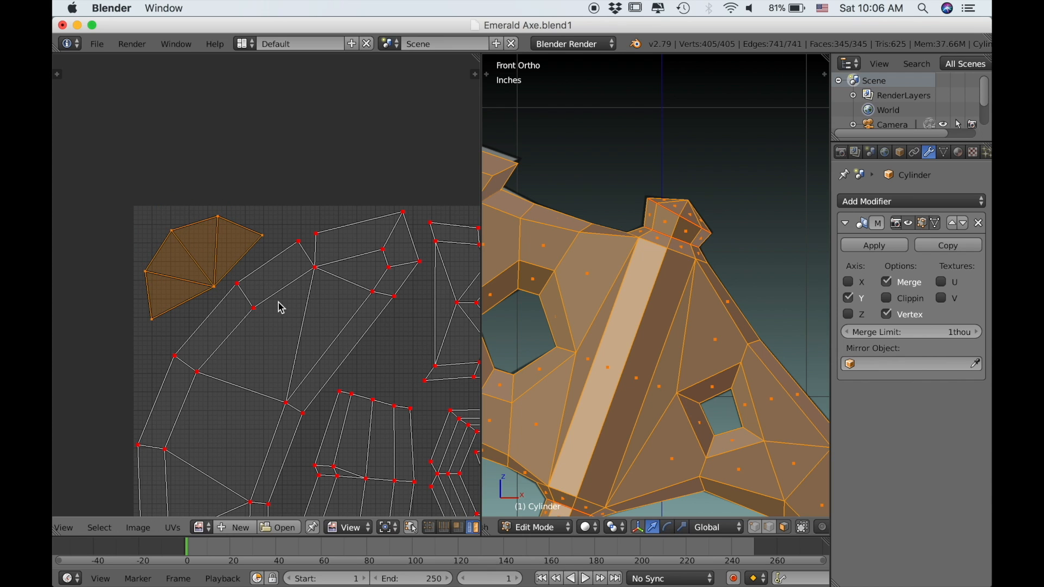
{"action": "scroll", "coordinate": [262, 309], "scroll_direction": "down", "scroll_amount": 5}
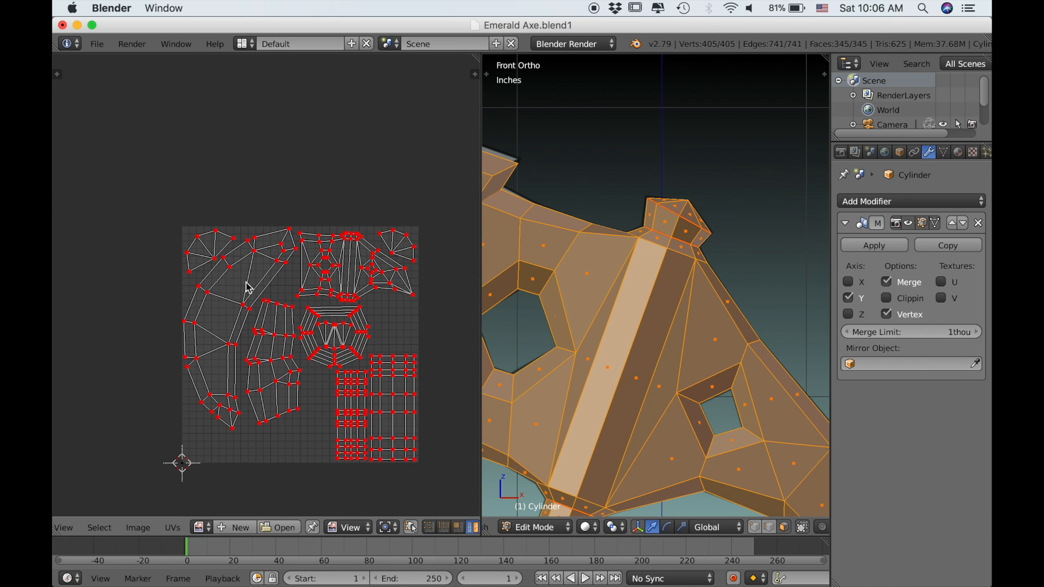
- Select only the two arms connecting the blade to the axe head, including their back faces
{"action": "scroll", "coordinate": [562, 302], "scroll_direction": "down", "scroll_amount": 3}
{"action": "scroll", "coordinate": [563, 302], "scroll_direction": "down", "scroll_amount": 2}
{"action": "middle_click_drag", "start_coordinate": [566, 305], "coordinate": [619, 310], "text": "shift"}
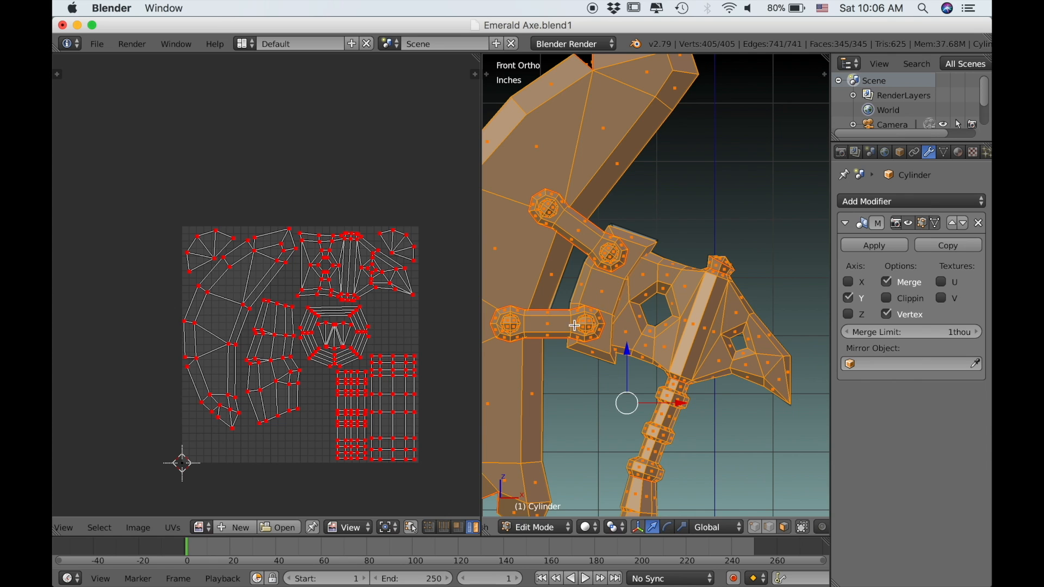
{"action": "scroll", "coordinate": [577, 324], "scroll_direction": "up", "scroll_amount": 2}
{"action": "mouse_move", "coordinate": [581, 310]}
{"action": "middle_mouse_down"}
{"action": "mouse_move", "coordinate": [566, 333]}
{"action": "mouse_move", "coordinate": [581, 310]}
{"action": "middle_mouse_up"}
{"action": "middle_click_drag", "start_coordinate": [592, 218], "coordinate": [618, 343]}
{"action": "key", "text": "a"}
{"action": "key", "text": "l"}
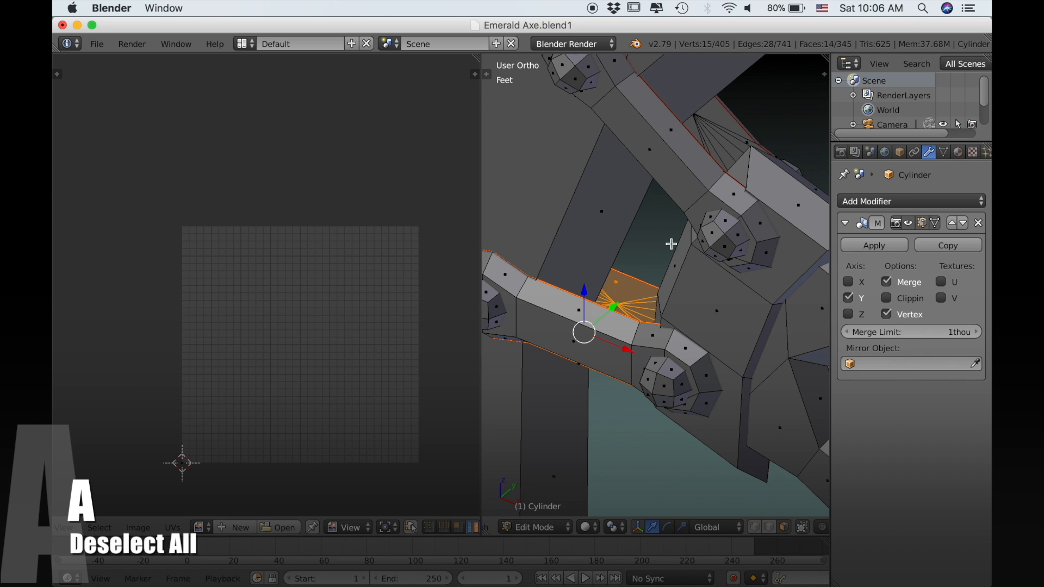
{"action": "key", "text": "l"}
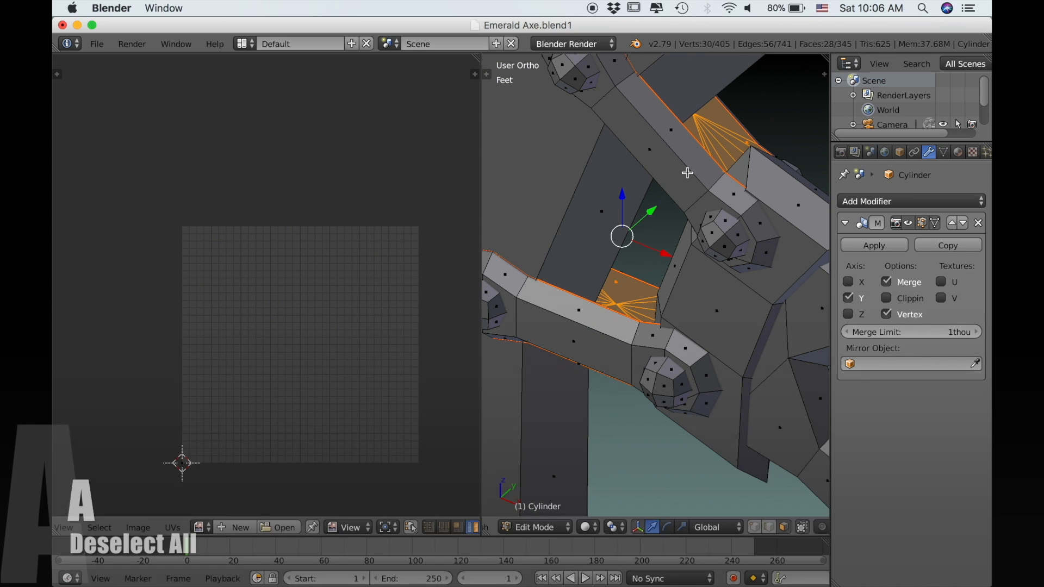
{"action": "key", "text": "l"}
{"action": "key", "text": "l"}
{"action": "middle_click_drag", "start_coordinate": [586, 318], "coordinate": [586, 309]}
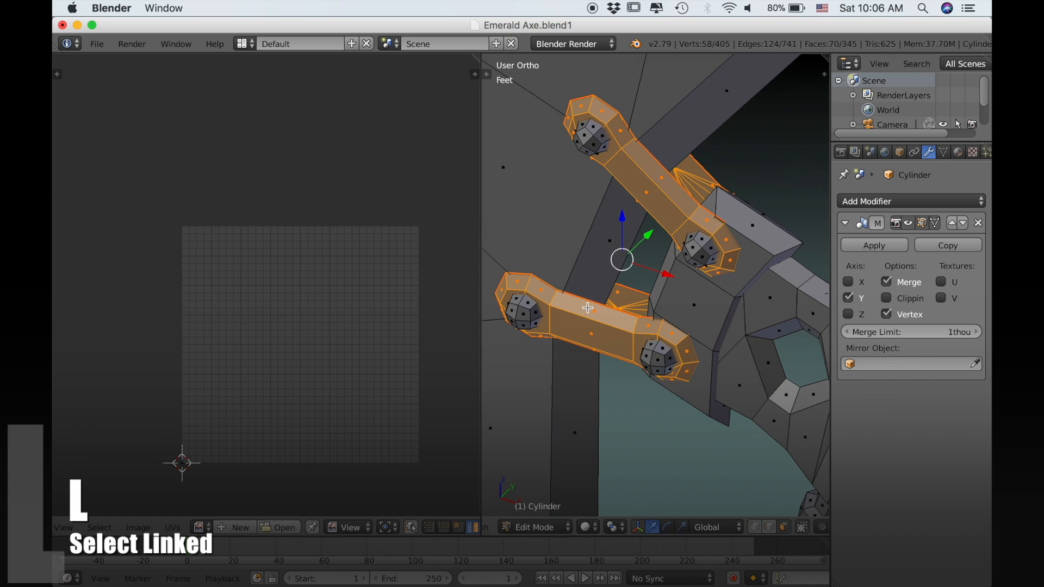
- Unwrap the two connecting arms and move their four UV islands outside the UV square, past its left edge
{"action": "key", "text": "u"}
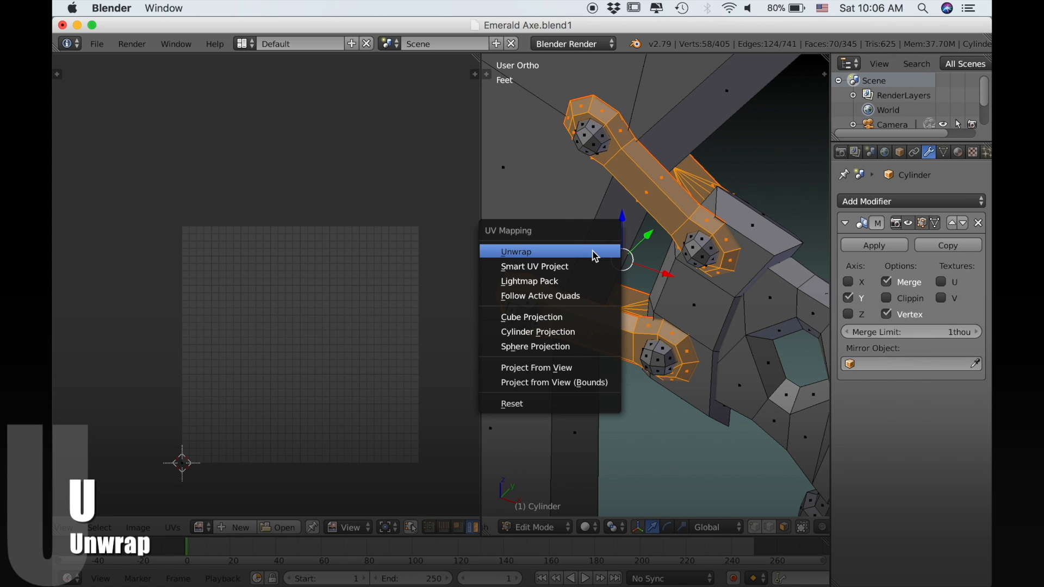
{"action": "left_click", "coordinate": [595, 257]}
{"action": "key", "text": "l"}
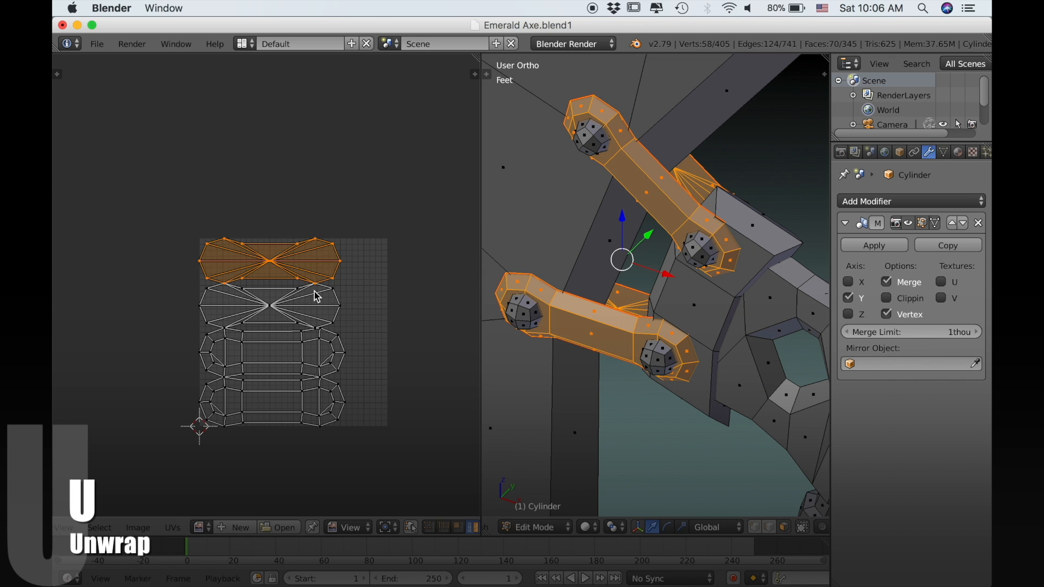
{"action": "key", "text": "l"}
{"action": "key", "text": "l"}
{"action": "key", "text": "l"}
{"action": "key", "text": "g"}
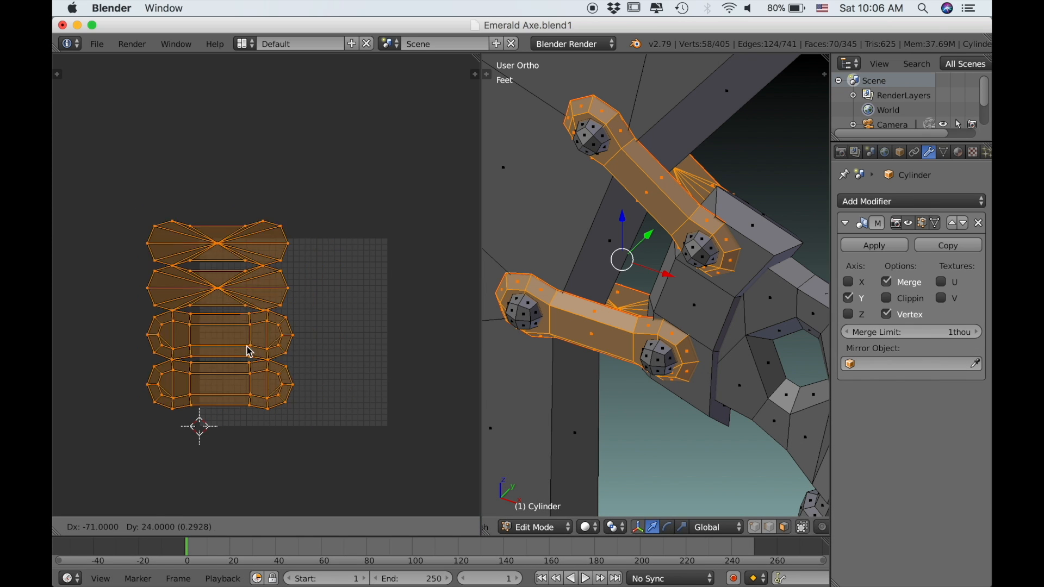
{"action": "left_click", "coordinate": [196, 377]}
- Select the entire mesh so the arm islands and all pinned UV islands are displayed together
{"action": "scroll", "coordinate": [618, 282], "scroll_direction": "down", "scroll_amount": 2}
{"action": "key", "text": "a"}
{"action": "key", "text": "a"}
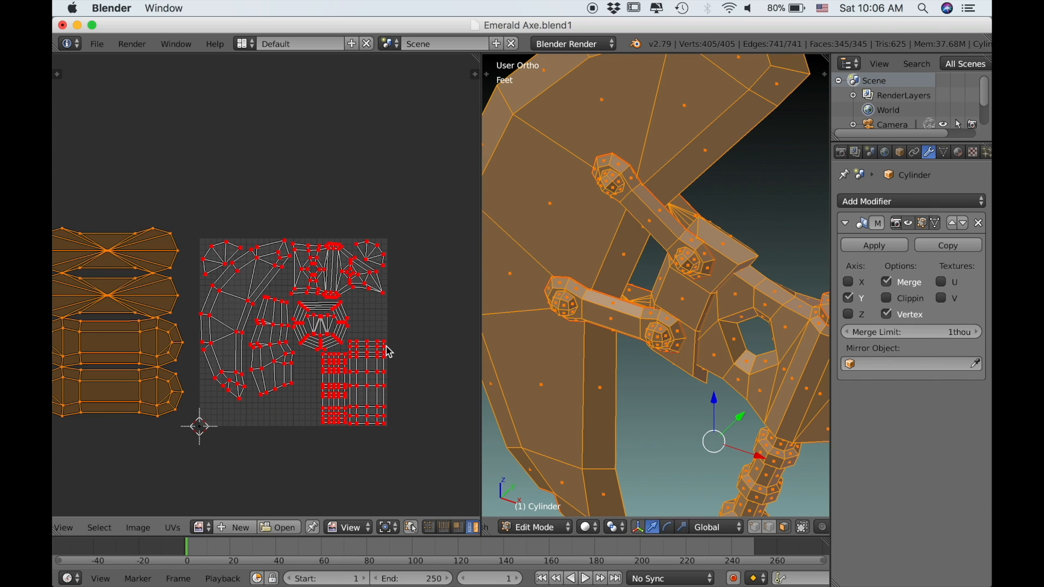
{"action": "scroll", "coordinate": [256, 366], "scroll_direction": "up", "scroll_amount": 3}
{"action": "scroll", "coordinate": [326, 345], "scroll_direction": "down", "scroll_amount": 4}
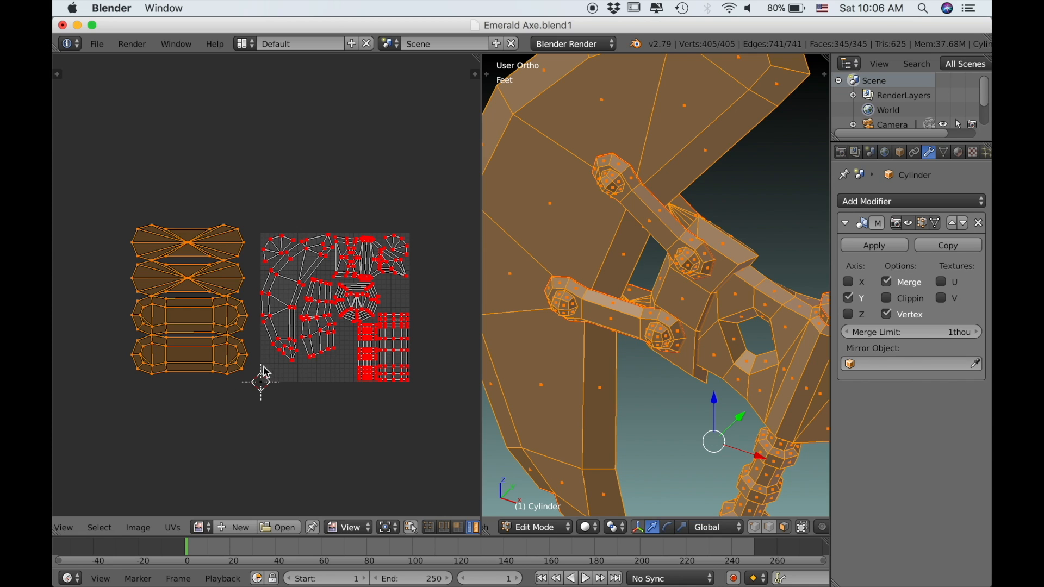
{"action": "scroll", "coordinate": [244, 371], "scroll_direction": "up", "scroll_amount": 2}
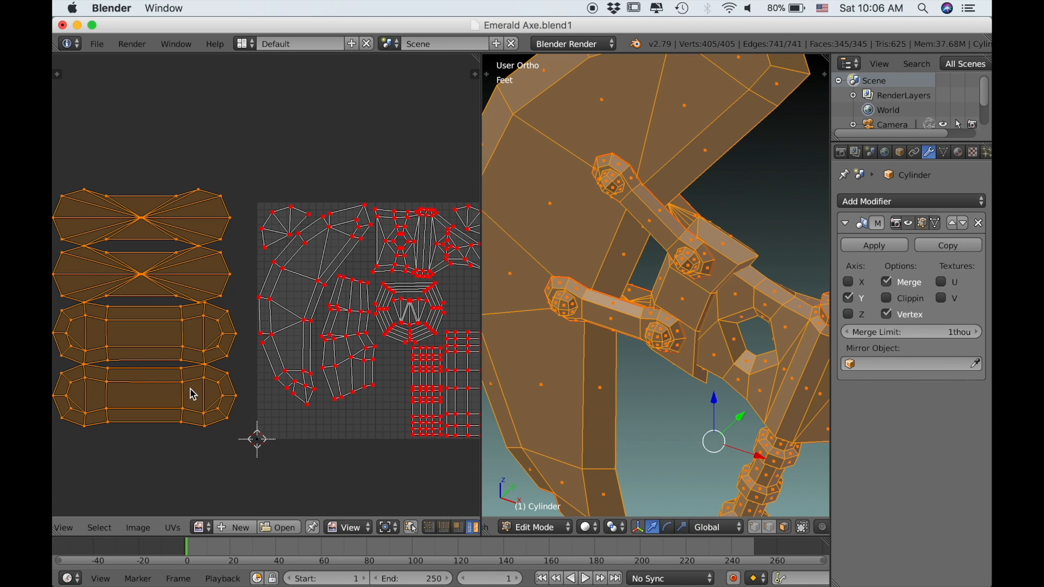
- Select the two fan-shaped arm islands outside the UV square and scale them down to about 0.46
{"action": "right_click", "coordinate": [195, 295]}
{"action": "right_click", "coordinate": [198, 235], "text": "shift"}
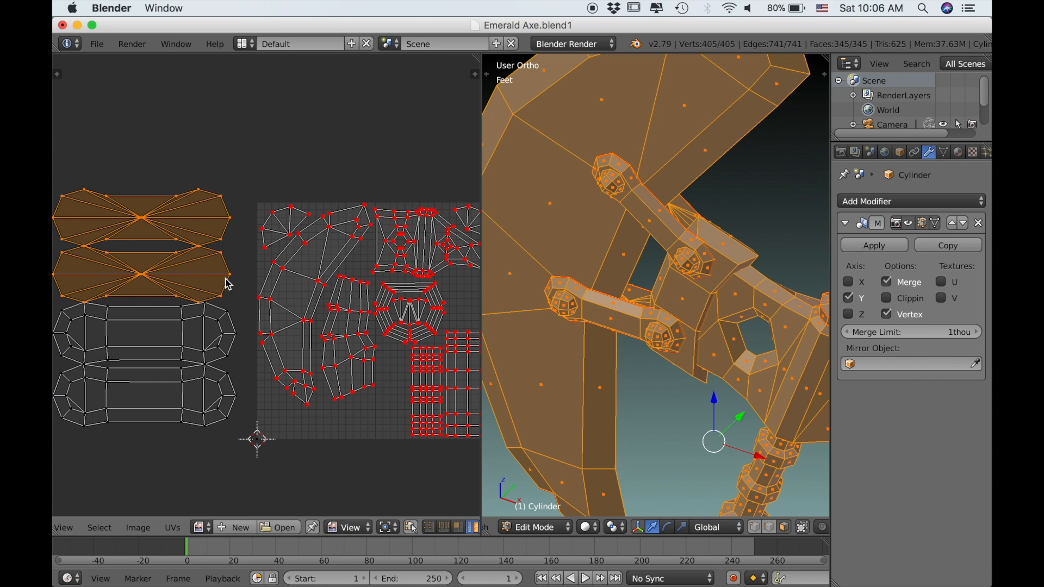
{"action": "scroll", "coordinate": [252, 298], "scroll_direction": "up", "scroll_amount": 2}
{"action": "key", "text": "s"}
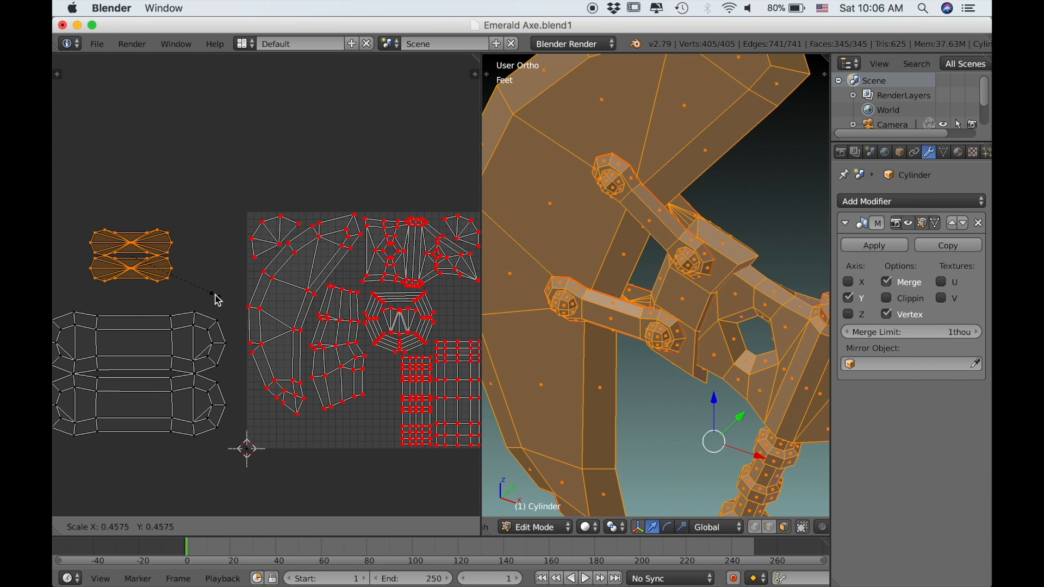
{"action": "left_click", "coordinate": [217, 300]}
- Move the two fan-shaped islands above the wider rectangular grid island, rotate them 90 degrees, and shrink them to fit
{"action": "scroll", "coordinate": [240, 313], "scroll_direction": "right", "scroll_amount": 3}
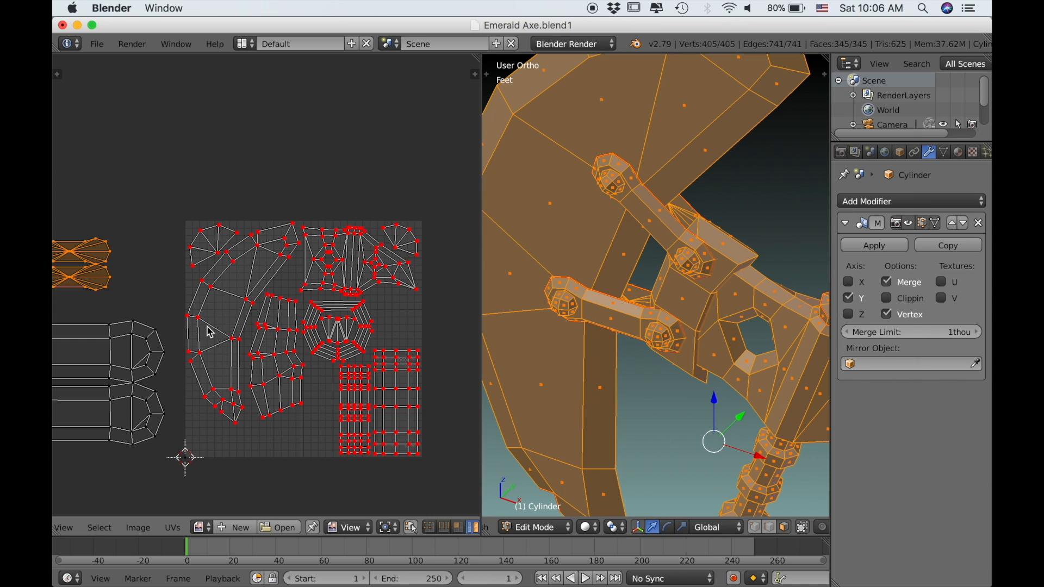
{"action": "key", "text": "g"}
{"action": "left_click", "coordinate": [452, 384]}
{"action": "type", "text": "r90"}
{"action": "key", "text": "Return"}
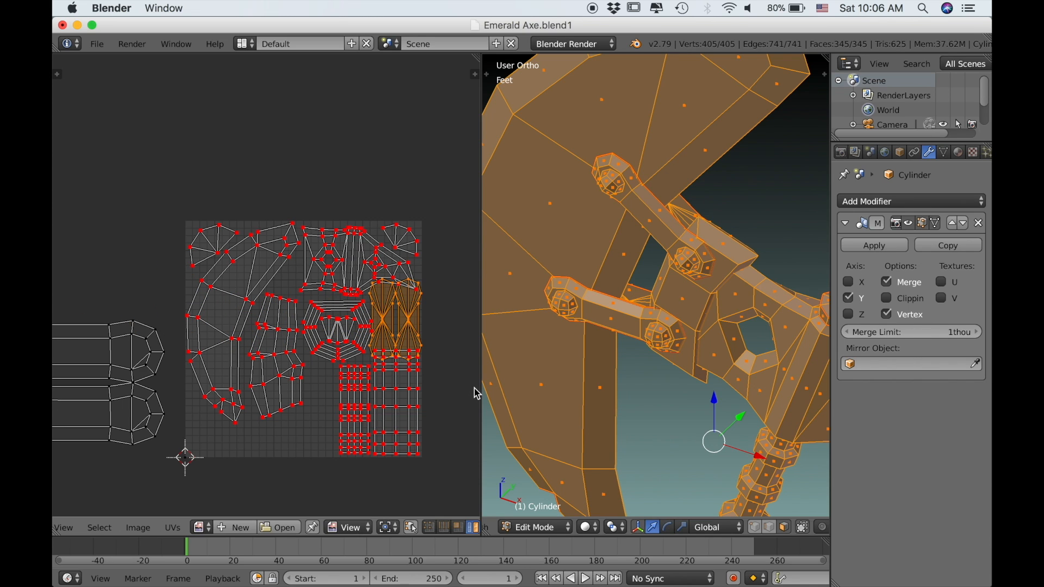
{"action": "key", "text": "s"}
{"action": "left_click", "coordinate": [447, 371]}
- Centre the two fan-shaped islands in their gap and shift one sideways to widen the spacing between them
{"action": "scroll", "coordinate": [447, 369], "scroll_direction": "up", "scroll_amount": 3}
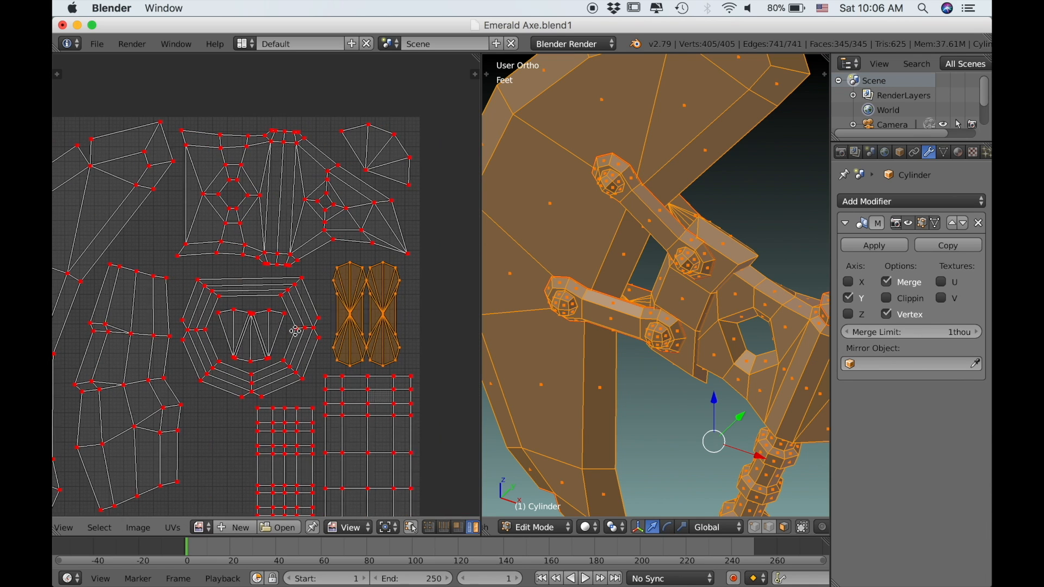
{"action": "key", "text": "g"}
{"action": "left_click", "coordinate": [351, 365]}
{"action": "right_click", "coordinate": [357, 333]}
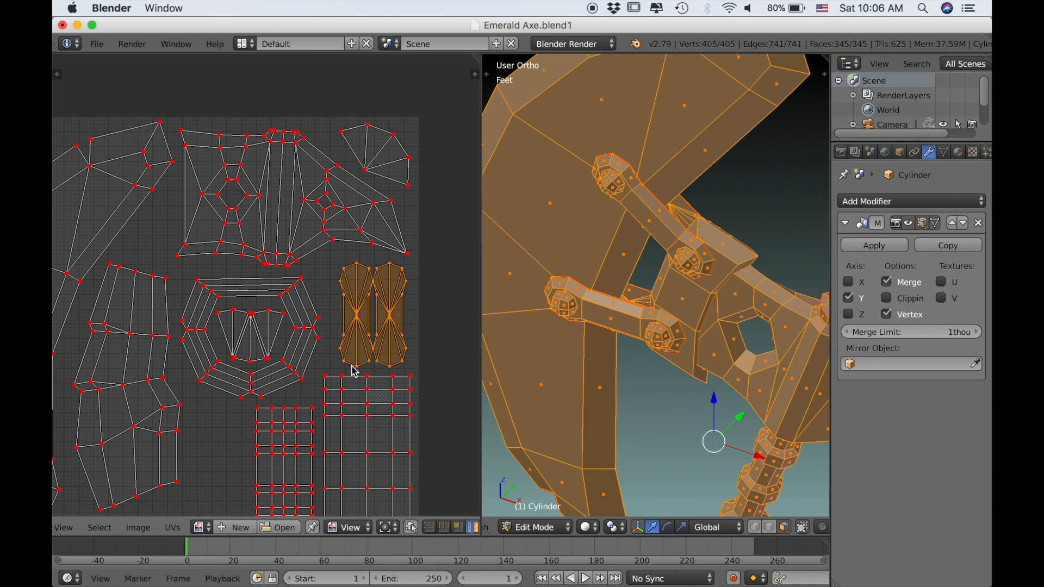
{"action": "key", "text": "g"}
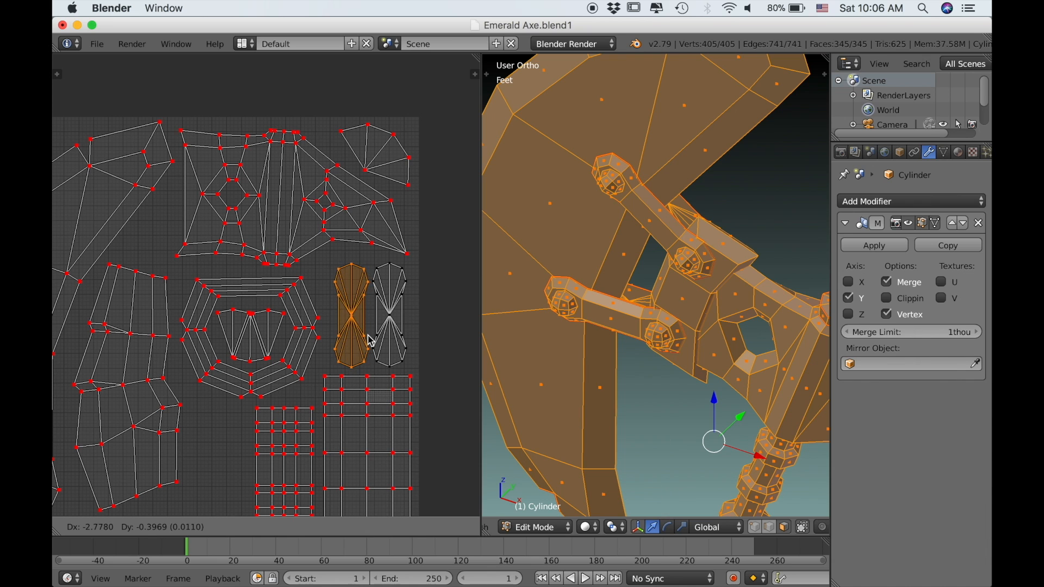
{"action": "left_click", "coordinate": [368, 340]}
- Select the two remaining elongated arm islands outside the UV square and scale them down
{"action": "scroll", "coordinate": [376, 350], "scroll_direction": "down", "scroll_amount": 1}
{"action": "scroll", "coordinate": [366, 349], "scroll_direction": "down", "scroll_amount": 1}
{"action": "middle_click_drag", "start_coordinate": [319, 362], "coordinate": [415, 319]}
{"action": "scroll", "coordinate": [266, 343], "scroll_direction": "down", "scroll_amount": 2}
{"action": "right_click", "coordinate": [143, 357]}
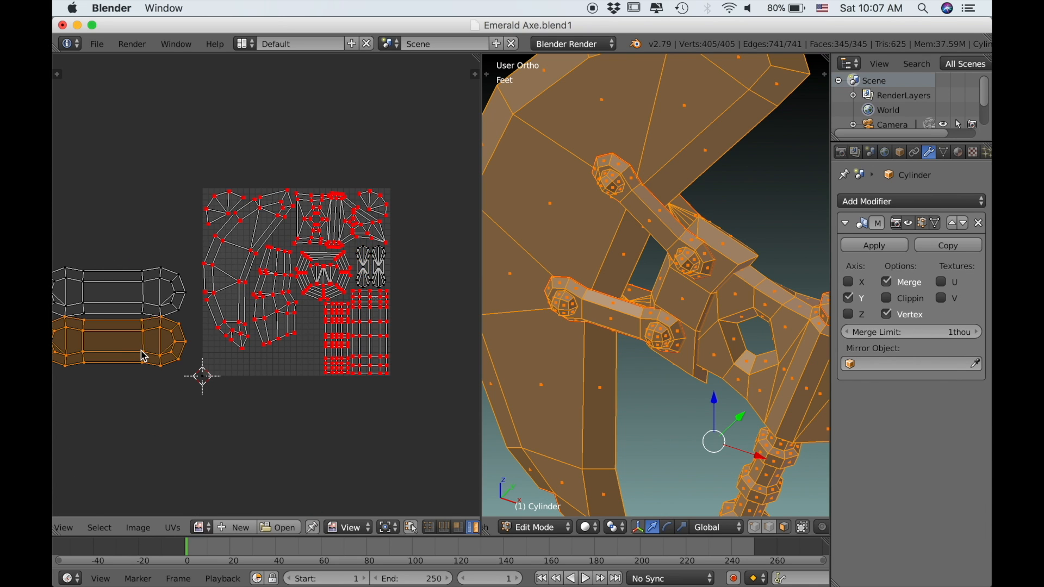
{"action": "right_click", "coordinate": [146, 299], "text": "shift"}
{"action": "key", "text": "s"}
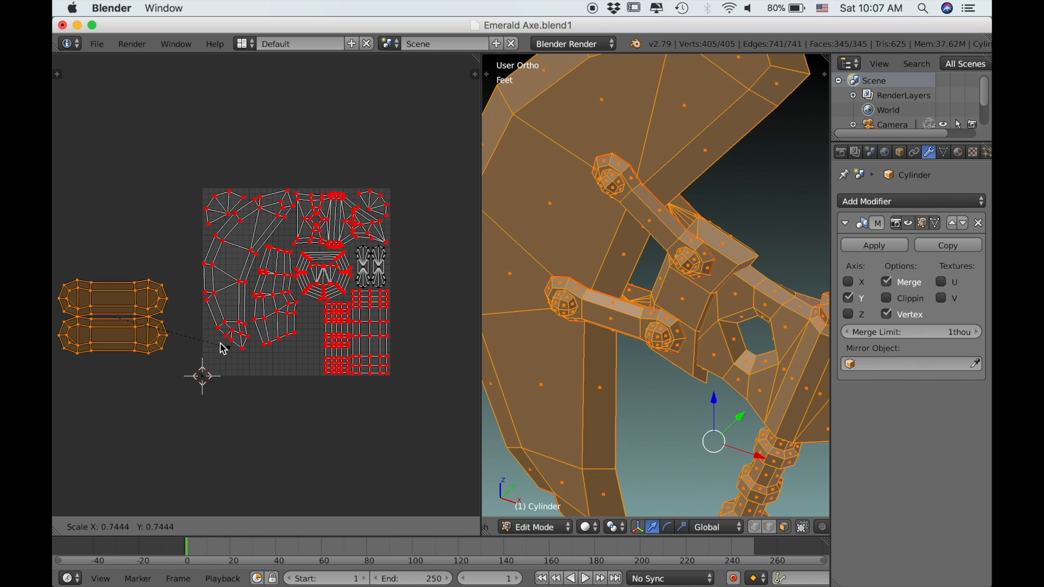
{"action": "left_click", "coordinate": [204, 339]}
- Move the two elongated arm islands to the UV square's bottom edge, between the blade and grid islands
{"action": "scroll", "coordinate": [200, 354], "scroll_direction": "up", "scroll_amount": 2}
{"action": "middle_click_drag", "start_coordinate": [201, 354], "coordinate": [255, 348]}
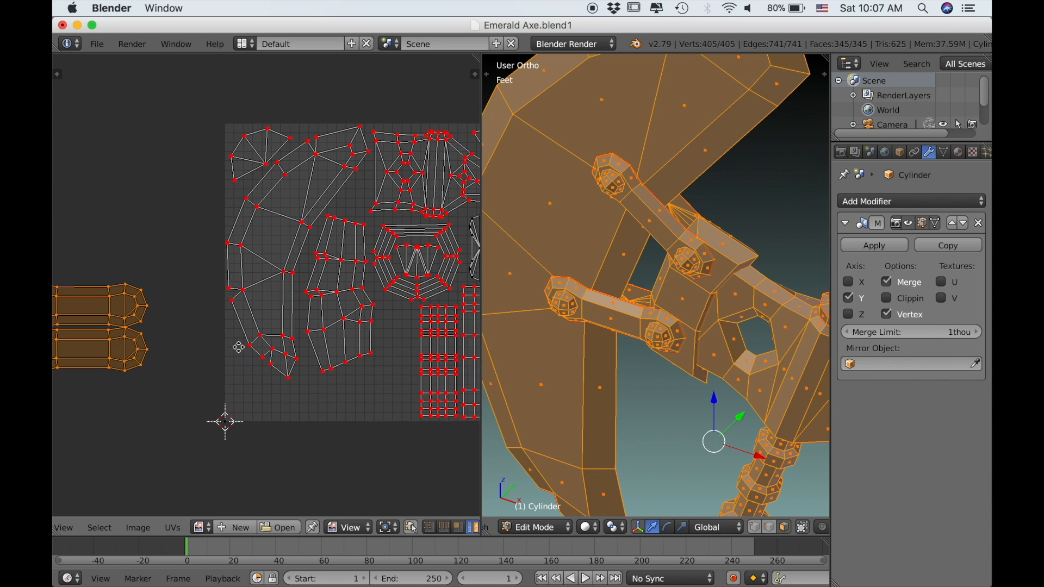
{"action": "key", "text": "g"}
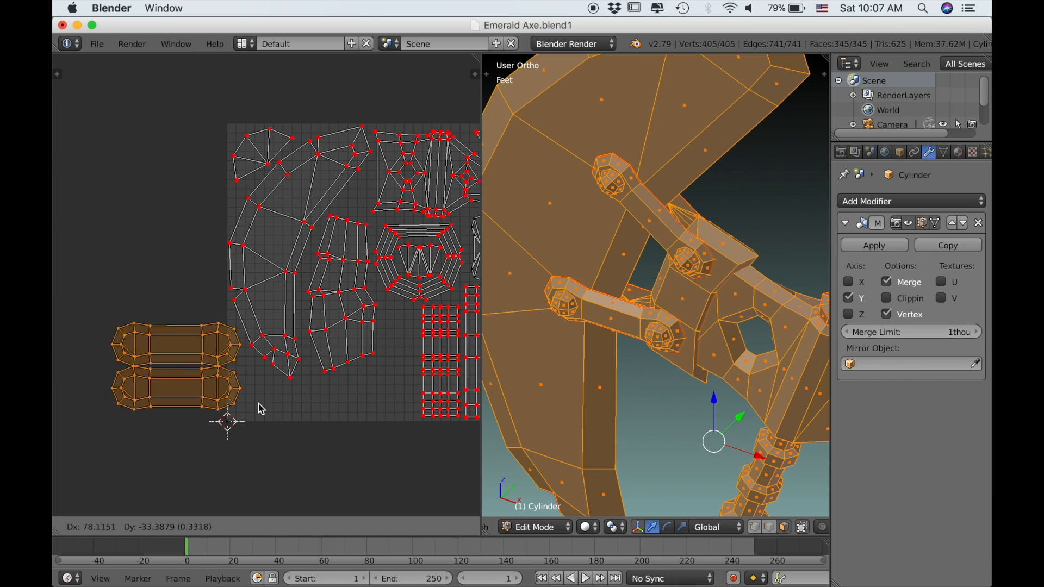
{"action": "left_click", "coordinate": [426, 418]}
{"action": "scroll", "coordinate": [391, 370], "scroll_direction": "down", "scroll_amount": 2}
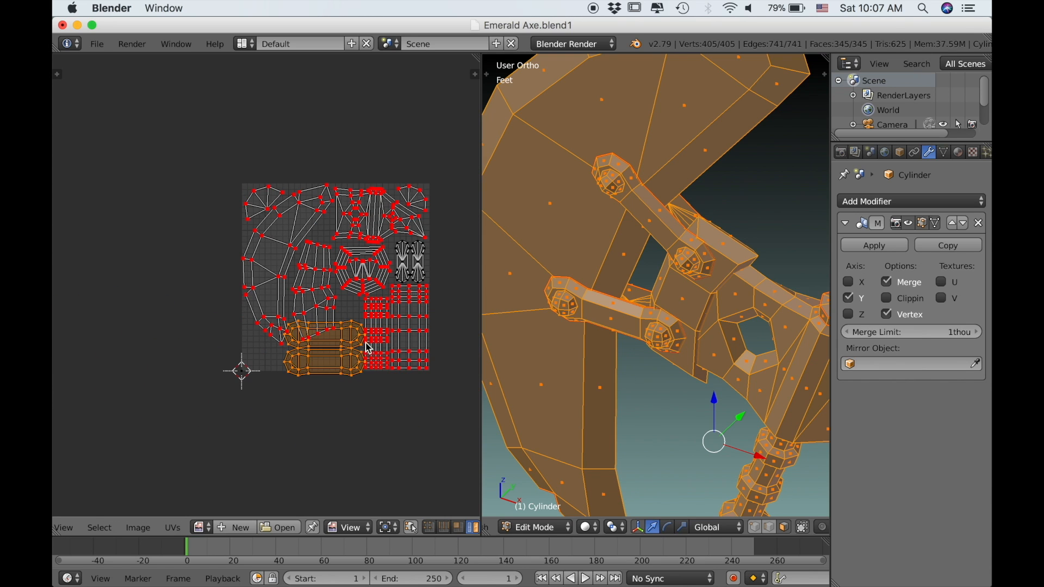
- Shrink the curved strip island beside the blade slightly and move it up to clear space for the arm islands
{"action": "scroll", "coordinate": [366, 339], "scroll_direction": "up", "scroll_amount": 3}
{"action": "right_click", "coordinate": [341, 341]}
{"action": "key", "text": "s"}
{"action": "left_click", "coordinate": [366, 359]}
{"action": "key", "text": "g"}
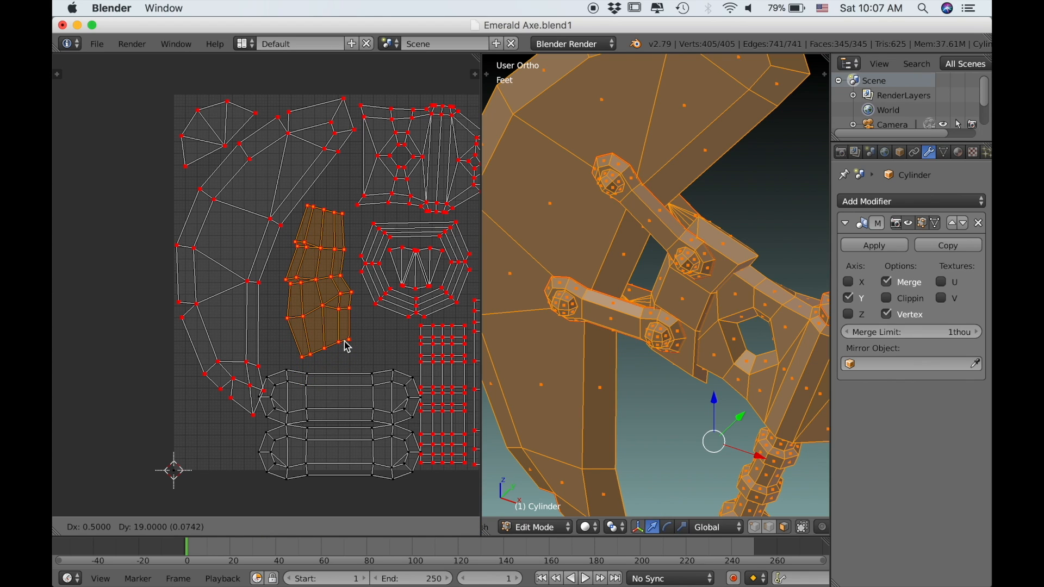
{"action": "left_click", "coordinate": [348, 346]}
- Scale down both elongated arm islands and position them below the strip island, inside the UV square
{"action": "right_click", "coordinate": [341, 380]}
{"action": "right_click", "coordinate": [342, 431], "text": "shift"}
{"action": "key", "text": "s"}
{"action": "left_click", "coordinate": [399, 449]}
{"action": "scroll", "coordinate": [386, 430], "scroll_direction": "up", "scroll_amount": 2}
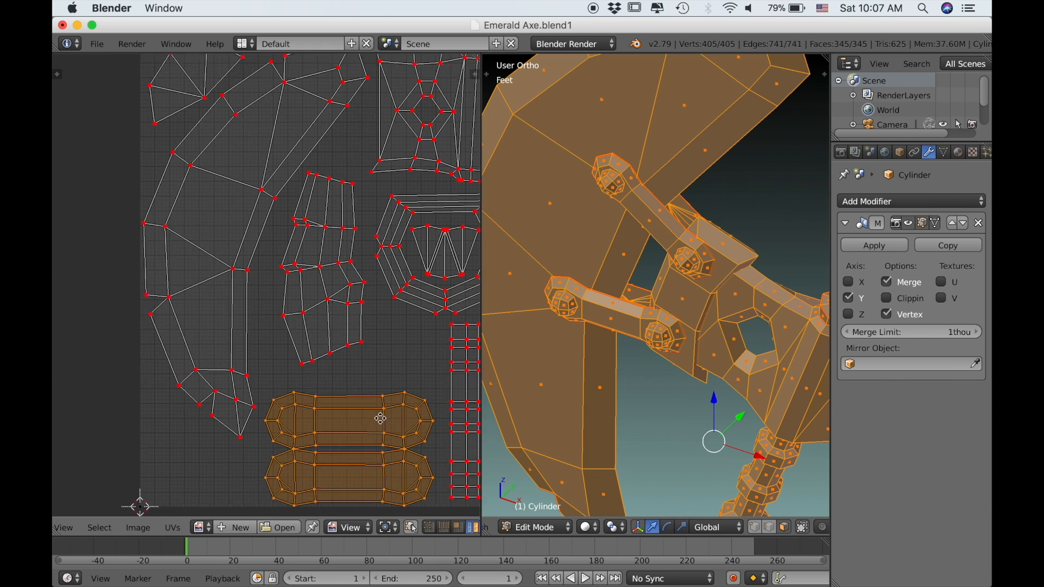
{"action": "scroll", "coordinate": [369, 419], "scroll_direction": "down", "scroll_amount": 1}
{"action": "key", "text": "g"}
{"action": "left_click", "coordinate": [369, 409]}
- Fine-tune the size of both elongated arm islands and move the lower one slightly away from the upper
{"action": "key", "text": "s"}
{"action": "left_click", "coordinate": [412, 426]}
{"action": "right_click", "coordinate": [352, 428]}
{"action": "key", "text": "g"}
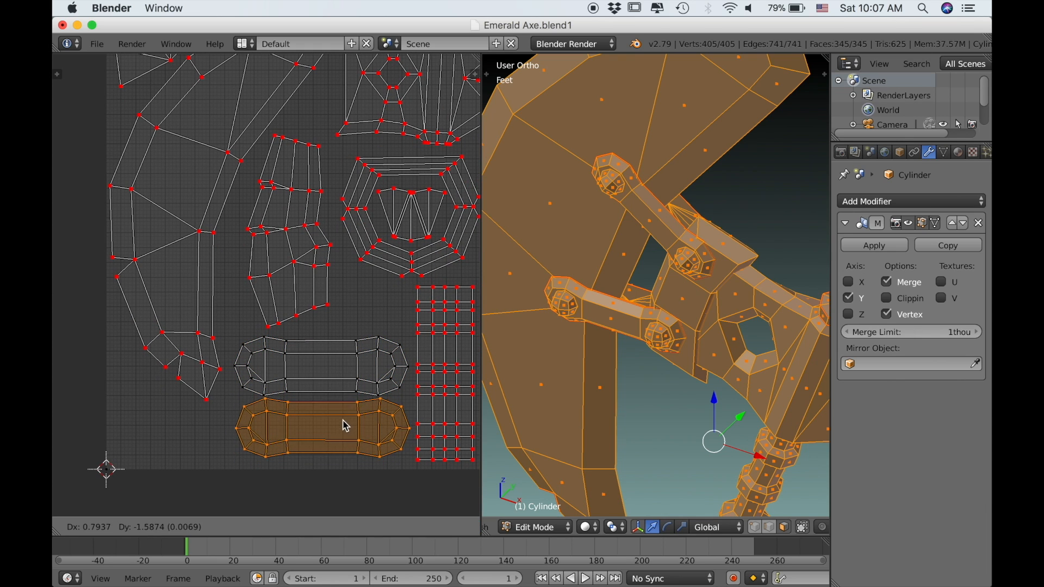
{"action": "left_click", "coordinate": [345, 429]}
- Shrink the two rectangular grid islands together and move them into the UV square's lower-right corner
{"action": "scroll", "coordinate": [382, 388], "scroll_direction": "down", "scroll_amount": 2}
{"action": "middle_click_drag", "start_coordinate": [388, 362], "coordinate": [328, 401]}
{"action": "scroll", "coordinate": [342, 410], "scroll_direction": "up", "scroll_amount": 2}
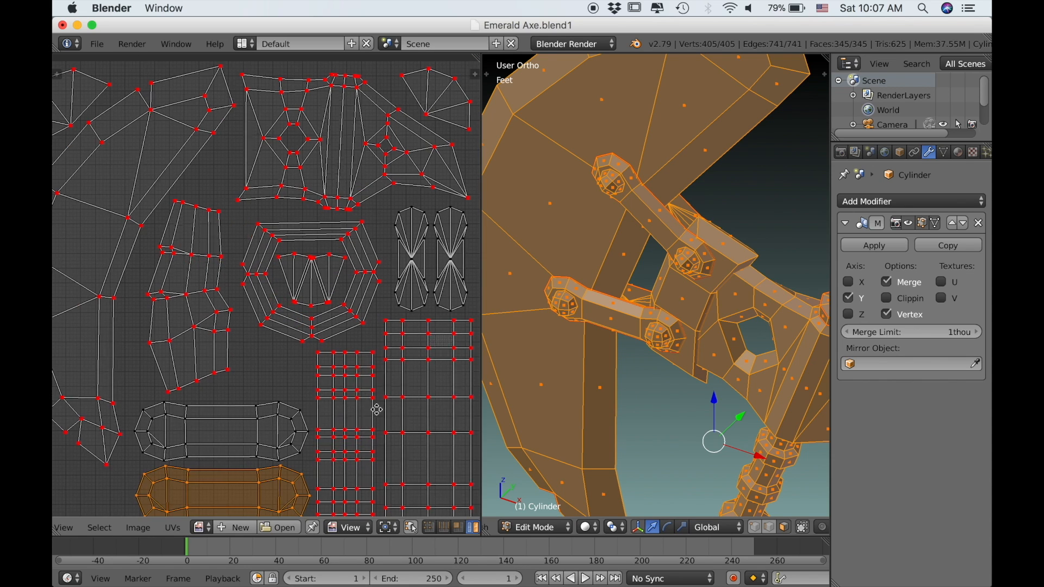
{"action": "scroll", "coordinate": [325, 393], "scroll_direction": "down", "scroll_amount": 1}
{"action": "scroll", "coordinate": [347, 403], "scroll_direction": "down", "scroll_amount": 1}
{"action": "scroll", "coordinate": [350, 407], "scroll_direction": "up", "scroll_amount": 2}
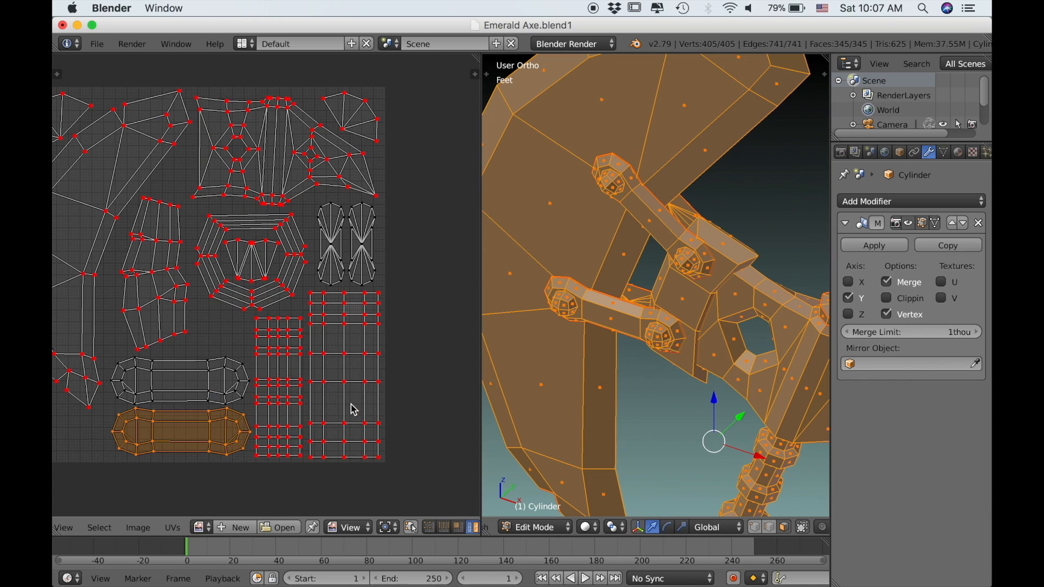
{"action": "right_click", "coordinate": [345, 405]}
{"action": "right_click", "coordinate": [296, 412], "text": "shift"}
{"action": "key", "text": "s"}
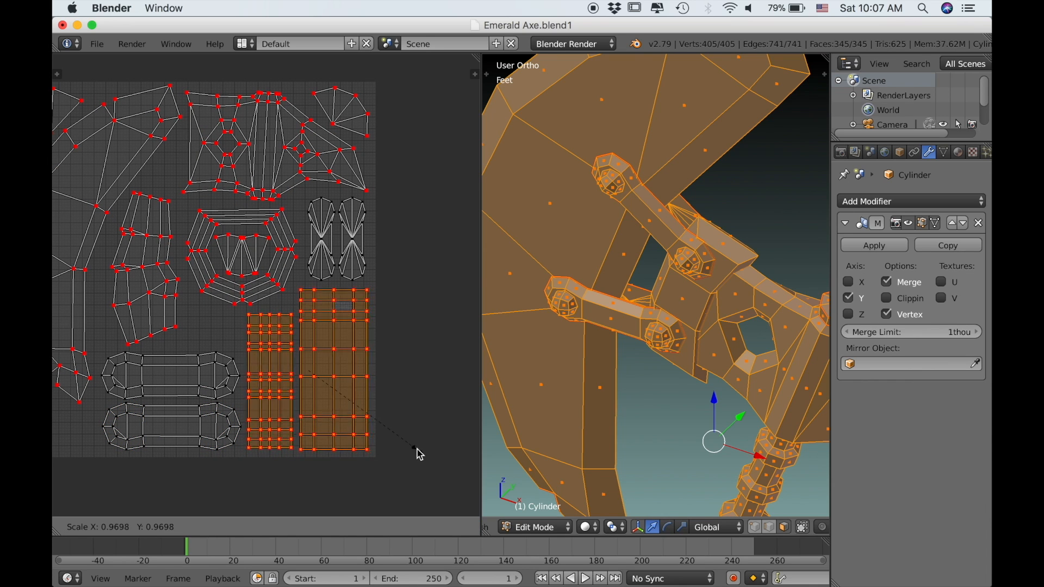
{"action": "left_click", "coordinate": [402, 439]}
{"action": "key", "text": "g"}
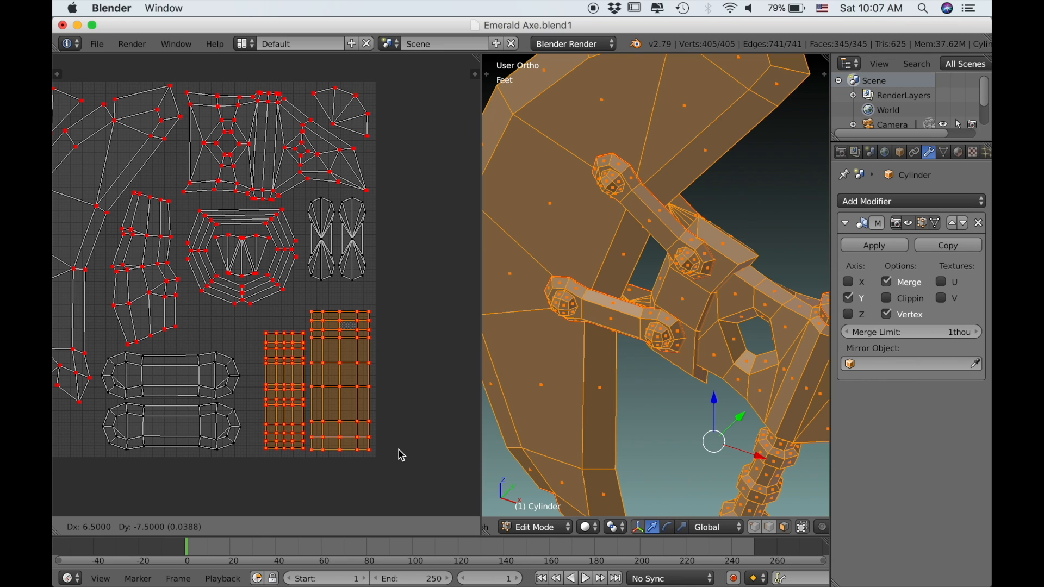
{"action": "left_click", "coordinate": [399, 450]}
{"action": "scroll", "coordinate": [308, 438], "scroll_direction": "down", "scroll_amount": 2}
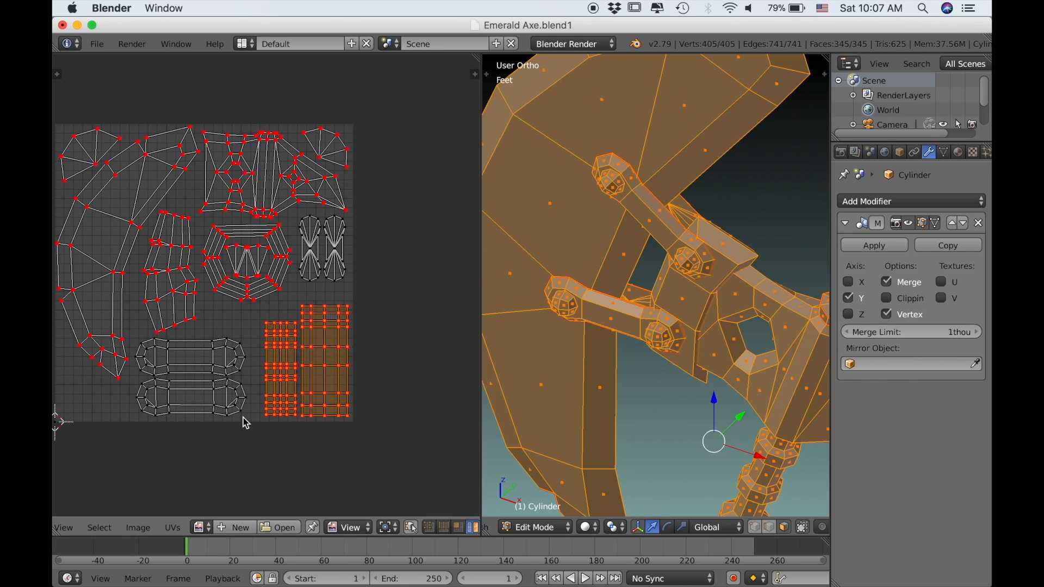
- Rotate the two fan-shaped islands 90 degrees, move them to the UV square's lower-left corner, and scale them down
{"action": "middle_click_drag", "start_coordinate": [242, 422], "coordinate": [305, 422]}
{"action": "scroll", "coordinate": [310, 428], "scroll_direction": "up", "scroll_amount": 1}
{"action": "right_click", "coordinate": [426, 276]}
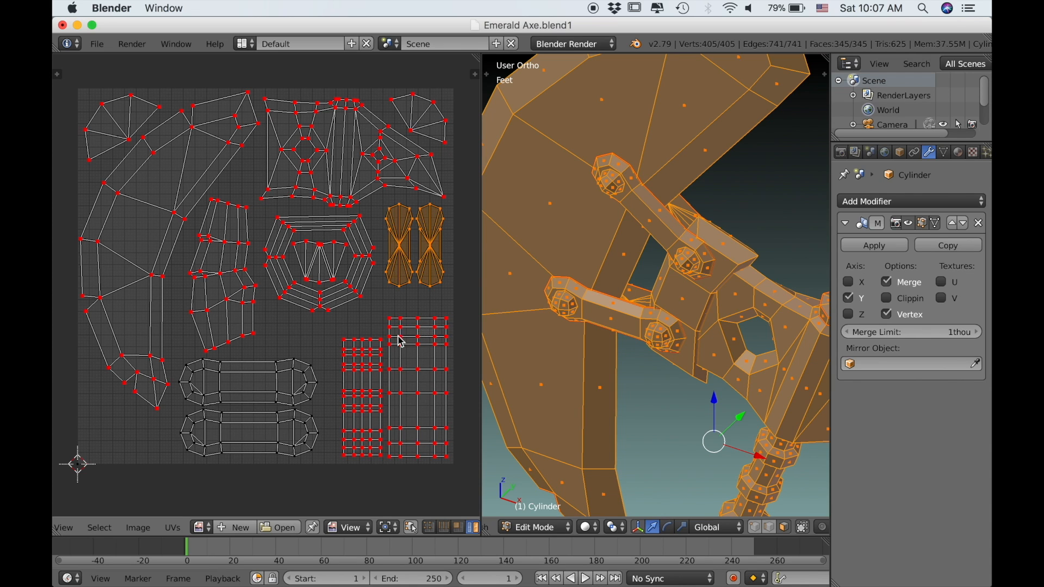
{"action": "type", "text": "r90"}
{"action": "key", "text": "Return"}
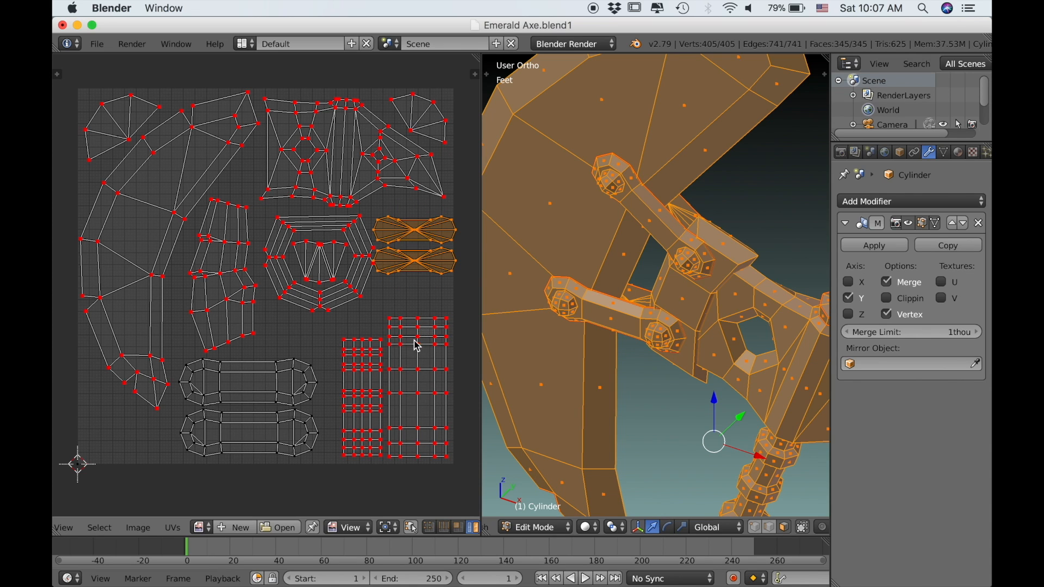
{"action": "key", "text": "g"}
{"action": "left_click", "coordinate": [129, 80]}
{"action": "key", "text": "s"}
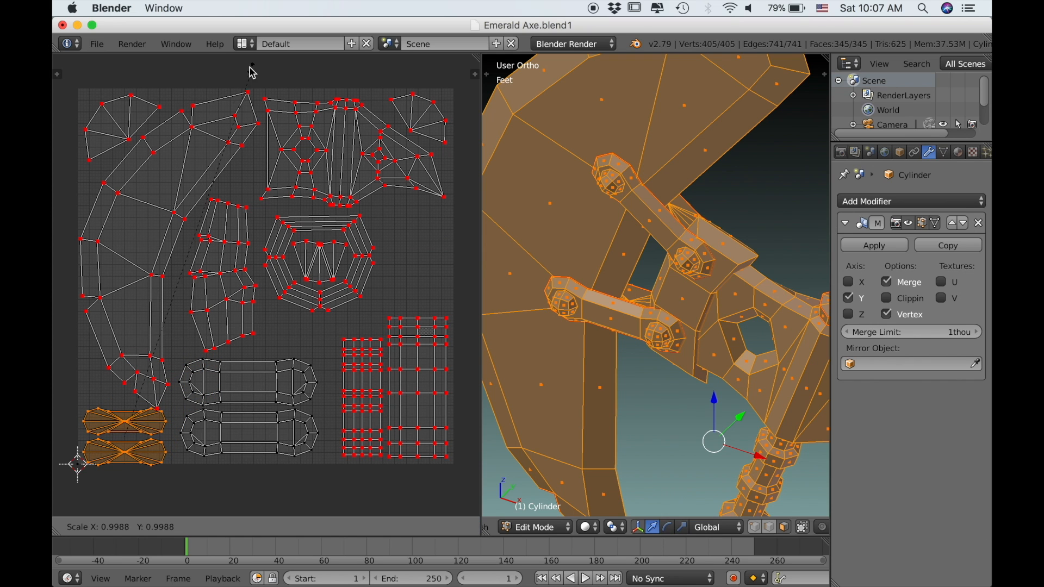
{"action": "left_click", "coordinate": [211, 91]}
- Nudge and resize the two fan-shaped islands to fit the corner beneath the blade island's tip
{"action": "scroll", "coordinate": [282, 305], "scroll_direction": "up", "scroll_amount": 2}
{"action": "middle_click_drag", "start_coordinate": [282, 305], "coordinate": [403, 146]}
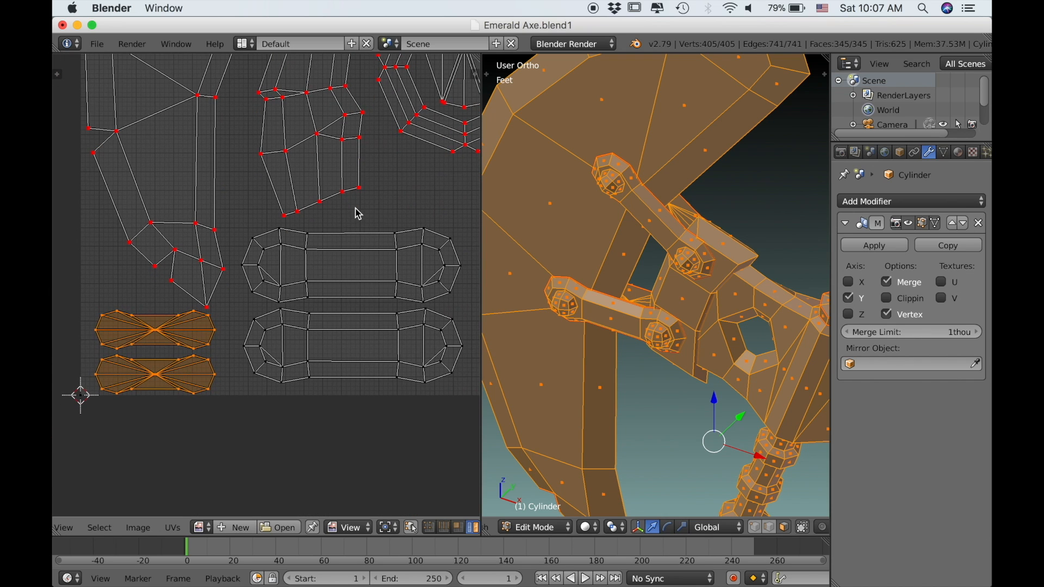
{"action": "key", "text": "g"}
{"action": "left_click", "coordinate": [389, 282]}
{"action": "key", "text": "s"}
{"action": "left_click", "coordinate": [413, 294]}
- Shrink the blade island slightly and reposition it to leave more room above the fan-shaped islands
{"action": "scroll", "coordinate": [405, 292], "scroll_direction": "down", "scroll_amount": 3}
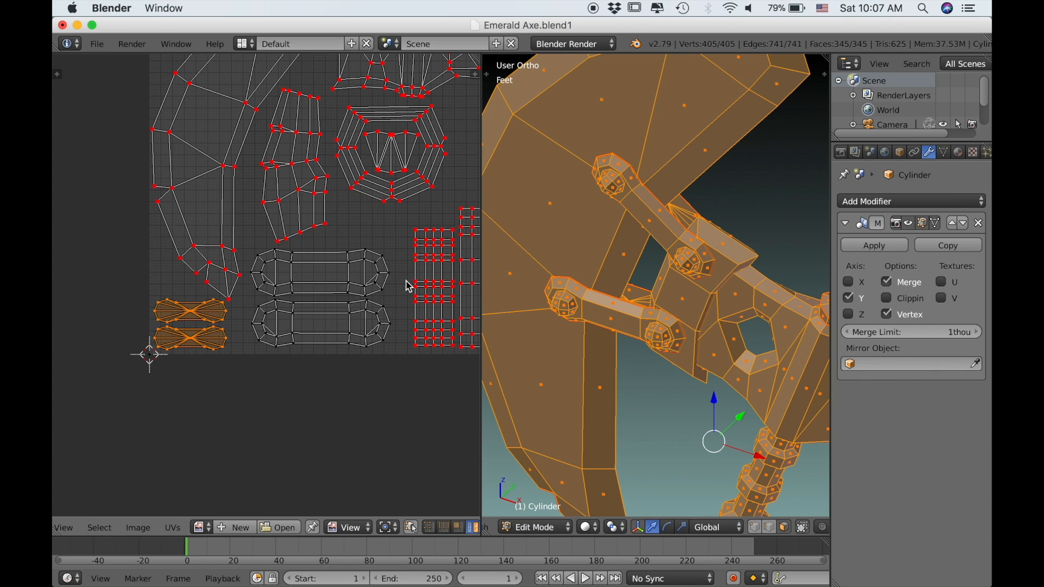
{"action": "middle_click_drag", "start_coordinate": [396, 290], "coordinate": [388, 298]}
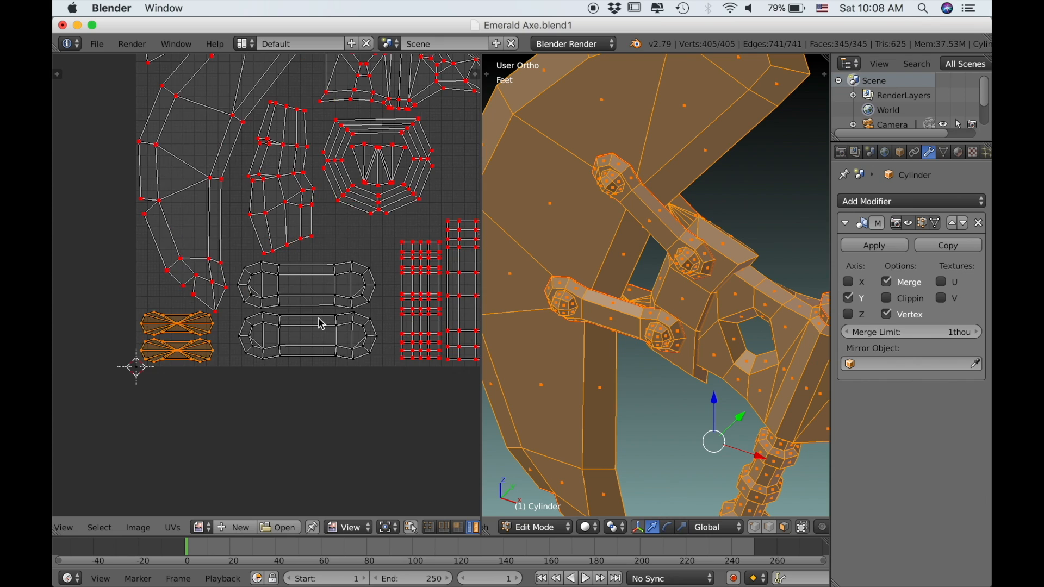
{"action": "middle_click_drag", "start_coordinate": [319, 321], "coordinate": [249, 367]}
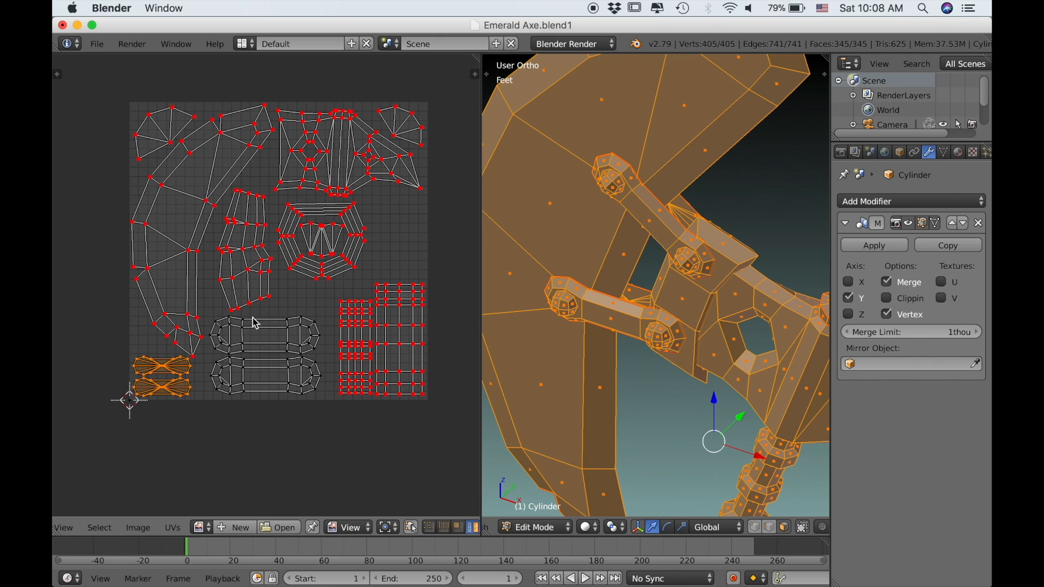
{"action": "right_click", "coordinate": [186, 278]}
{"action": "key", "text": "s"}
{"action": "left_click", "coordinate": [310, 296]}
{"action": "key", "text": "g"}
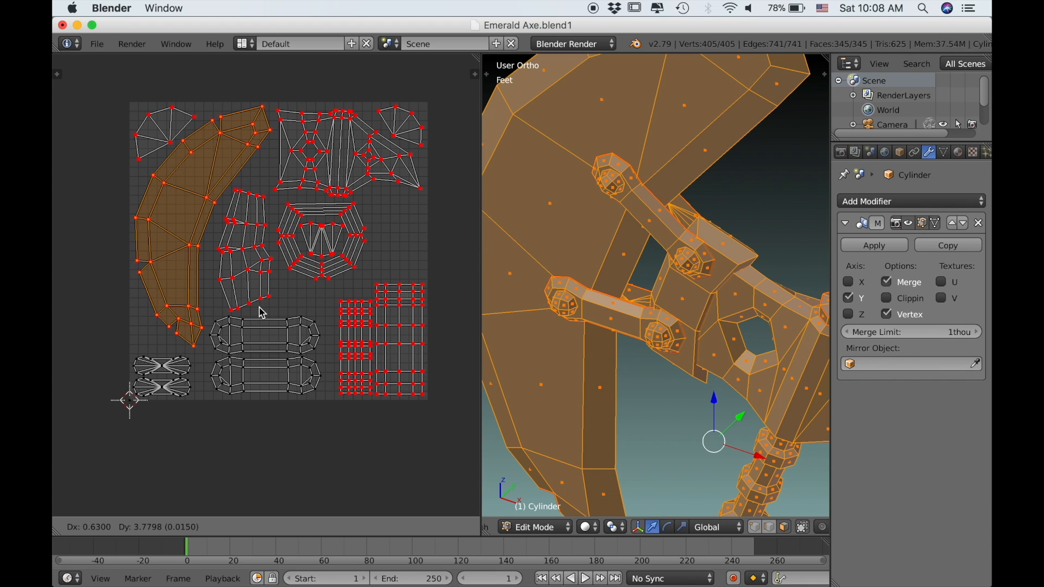
{"action": "left_click", "coordinate": [260, 308]}
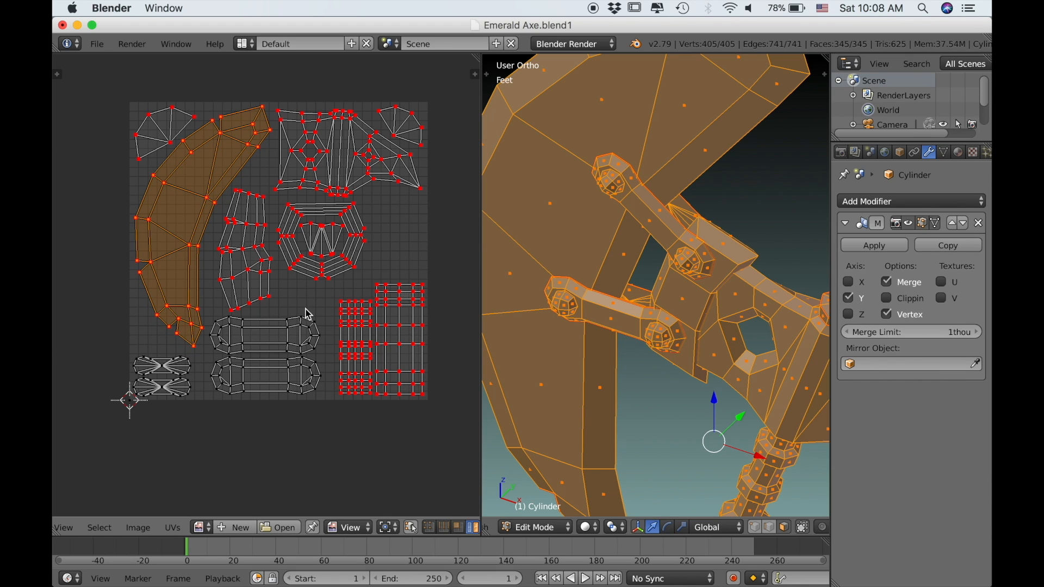
- Enlarge the two fan-shaped islands slightly and reposition them within the UV square's lower-left corner
{"action": "scroll", "coordinate": [204, 361], "scroll_direction": "up", "scroll_amount": 1}
{"action": "middle_click_drag", "start_coordinate": [202, 361], "coordinate": [266, 325]}
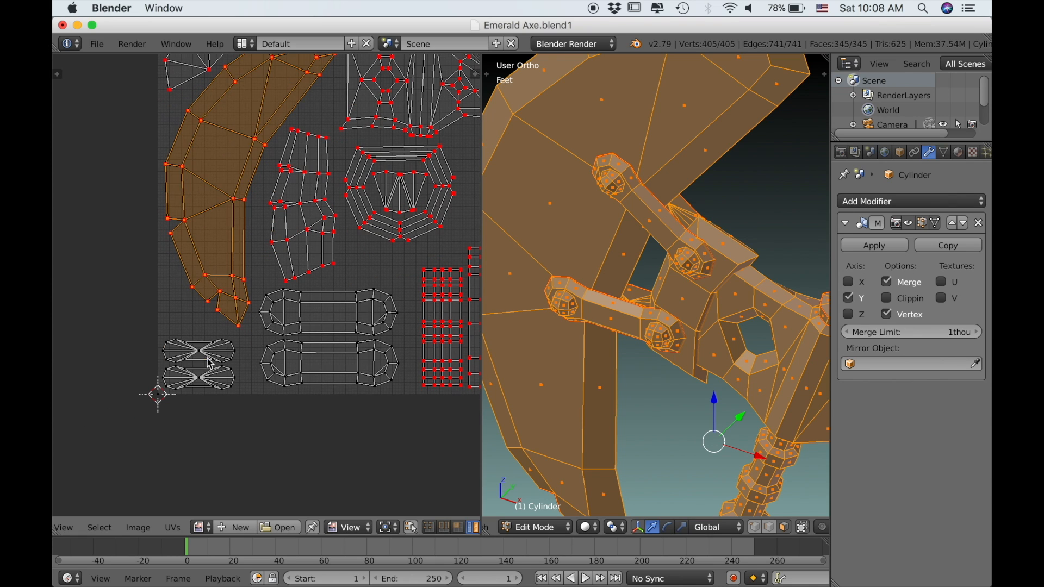
{"action": "right_click", "coordinate": [223, 352]}
{"action": "right_click", "coordinate": [221, 372], "text": "shift"}
{"action": "key", "text": "s"}
{"action": "left_click", "coordinate": [280, 371]}
{"action": "key", "text": "g"}
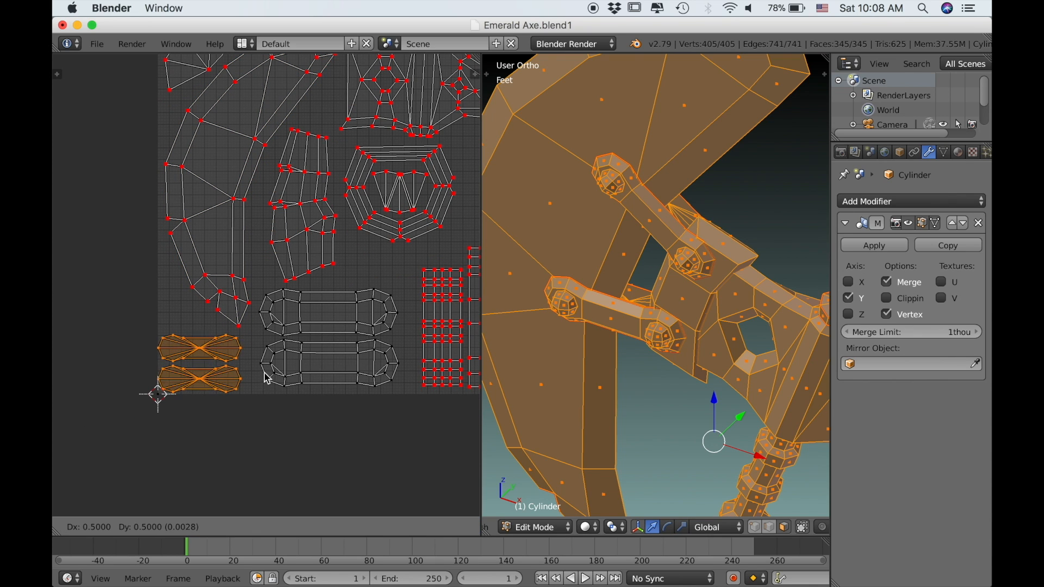
{"action": "left_click", "coordinate": [271, 376]}
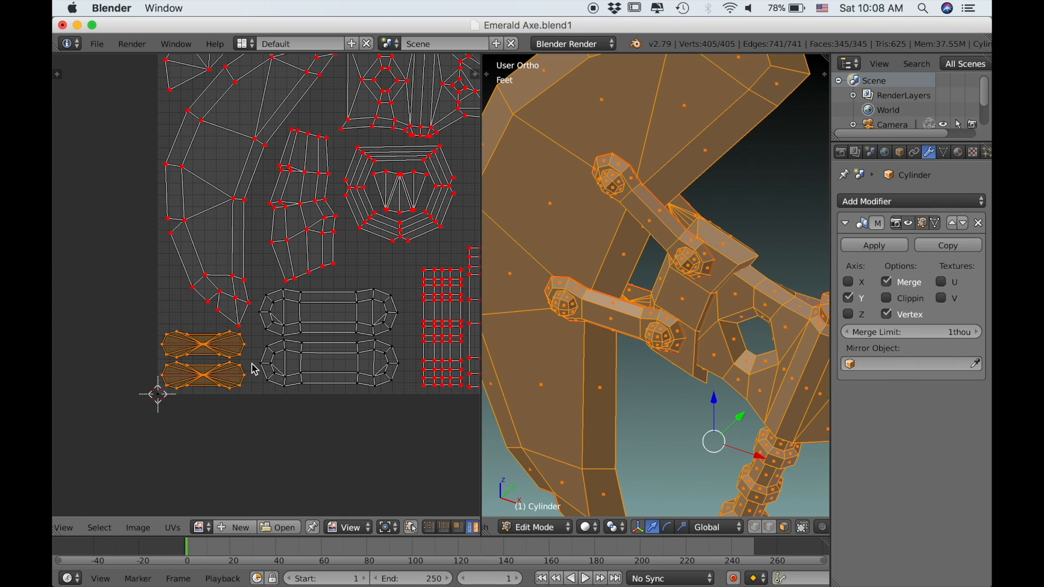
- Pin the two strap islands and the two fan-shaped islands in the lower part of the UV square
{"action": "scroll", "coordinate": [303, 335], "scroll_direction": "down", "scroll_amount": 2}
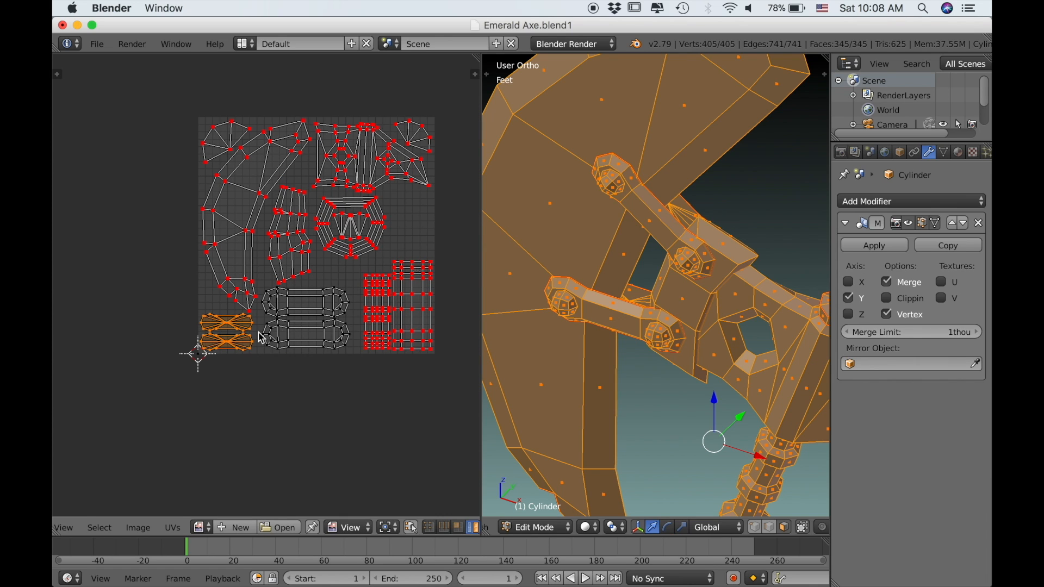
{"action": "key", "text": "b"}
{"action": "left_click_drag", "start_coordinate": [238, 278], "coordinate": [337, 358]}
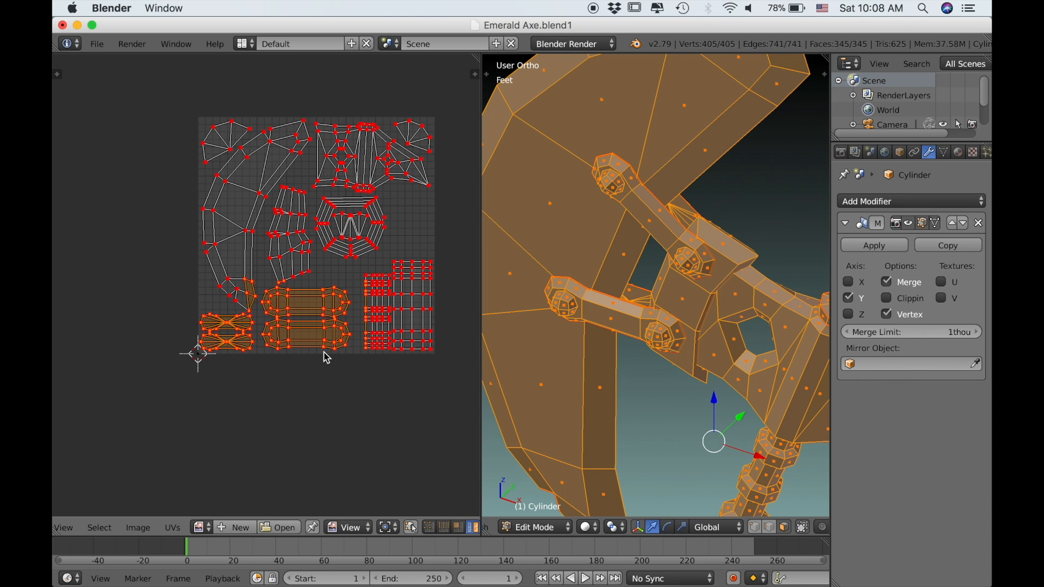
{"action": "key", "text": "a"}
{"action": "scroll", "coordinate": [326, 357], "scroll_direction": "up", "scroll_amount": 1}
{"action": "middle_click_drag", "start_coordinate": [371, 300], "coordinate": [326, 321]}
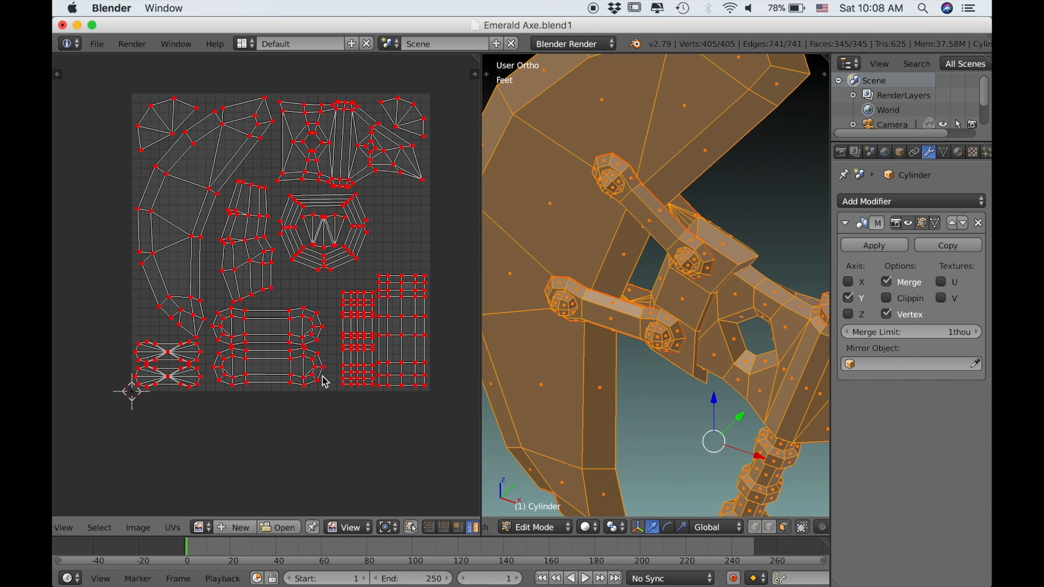
- Select the four domed rivets on the blade's straps and unwrap them
{"action": "scroll", "coordinate": [284, 386], "scroll_direction": "up", "scroll_amount": 4}
{"action": "middle_click_drag", "start_coordinate": [545, 357], "coordinate": [576, 337]}
{"action": "key", "text": "a"}
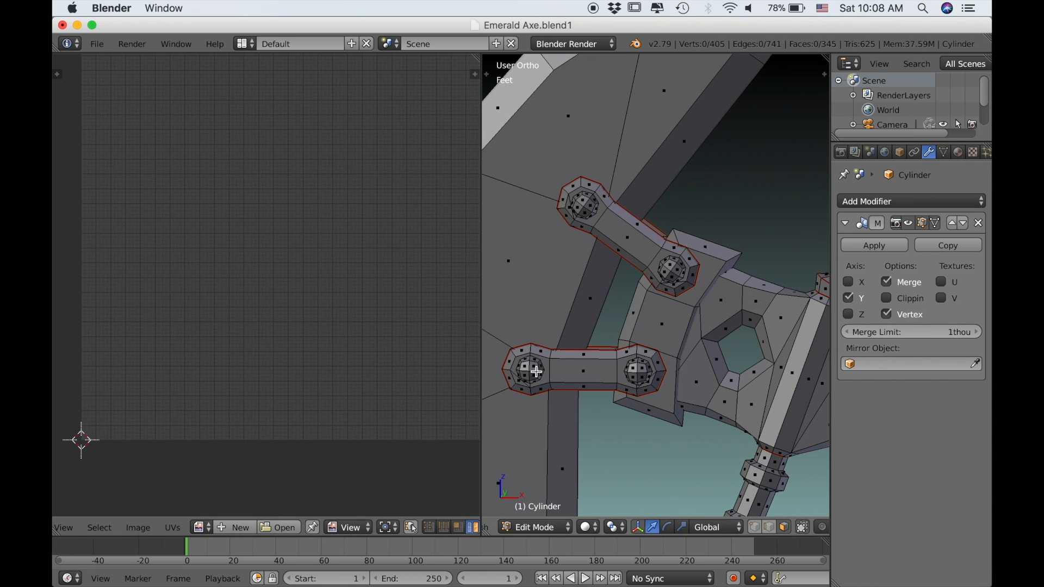
{"action": "key", "text": "l"}
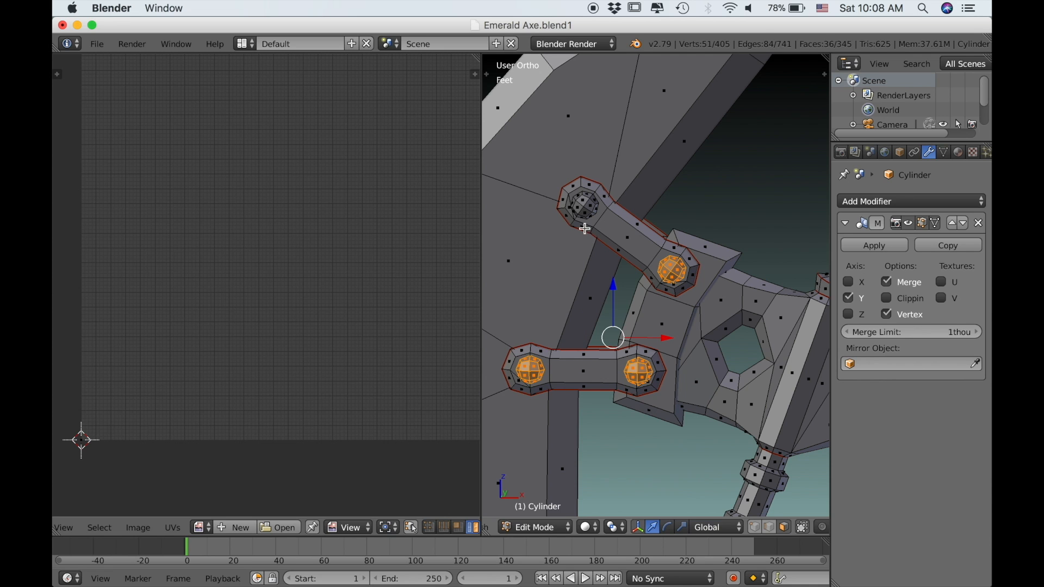
{"action": "key", "text": "l"}
{"action": "scroll", "coordinate": [618, 266], "scroll_direction": "down", "scroll_amount": 2}
{"action": "key", "text": "u"}
{"action": "left_click", "coordinate": [660, 242]}
- Scale the four rivet islands down and move them below the UV square, then select the whole mesh to show every island
{"action": "scroll", "coordinate": [333, 327], "scroll_direction": "down", "scroll_amount": 4}
{"action": "key", "text": "a"}
{"action": "key", "text": "s"}
{"action": "left_click", "coordinate": [340, 310]}
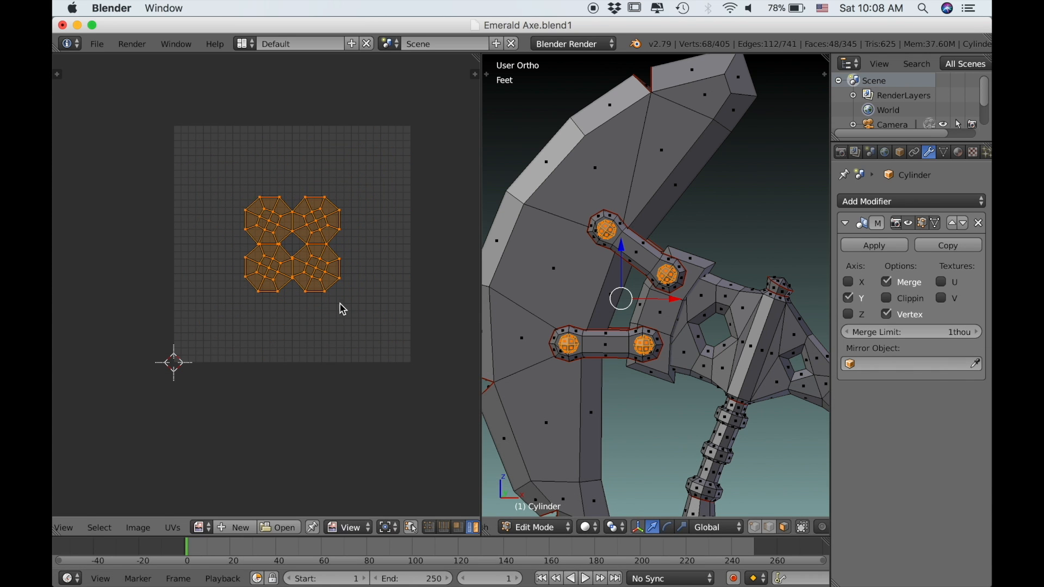
{"action": "key", "text": "g"}
{"action": "left_click", "coordinate": [344, 495]}
{"action": "key", "text": "a"}
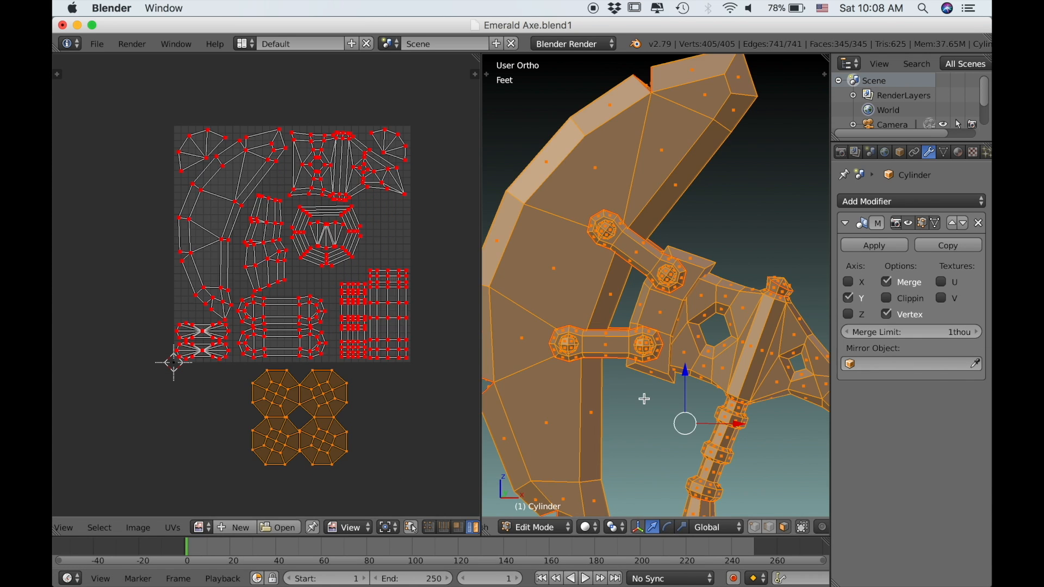
- Scale the four rivet islands down to about 0.76 of their size below the UV square
{"action": "scroll", "coordinate": [404, 432], "scroll_direction": "up", "scroll_amount": 4}
{"action": "middle_click_drag", "start_coordinate": [404, 431], "coordinate": [379, 408]}
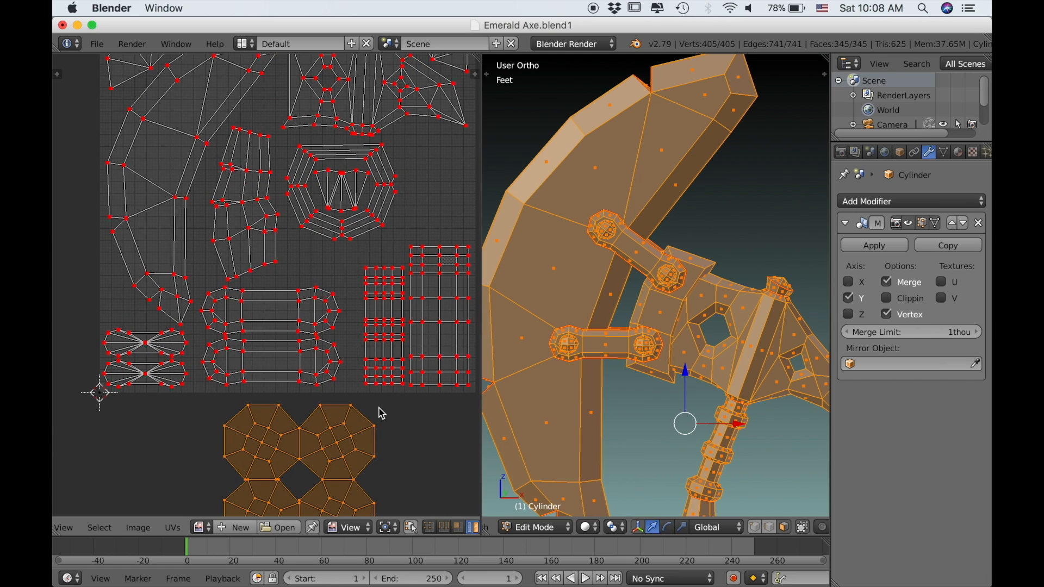
{"action": "middle_click_drag", "start_coordinate": [299, 397], "coordinate": [248, 426]}
{"action": "scroll", "coordinate": [300, 449], "scroll_direction": "down", "scroll_amount": 1}
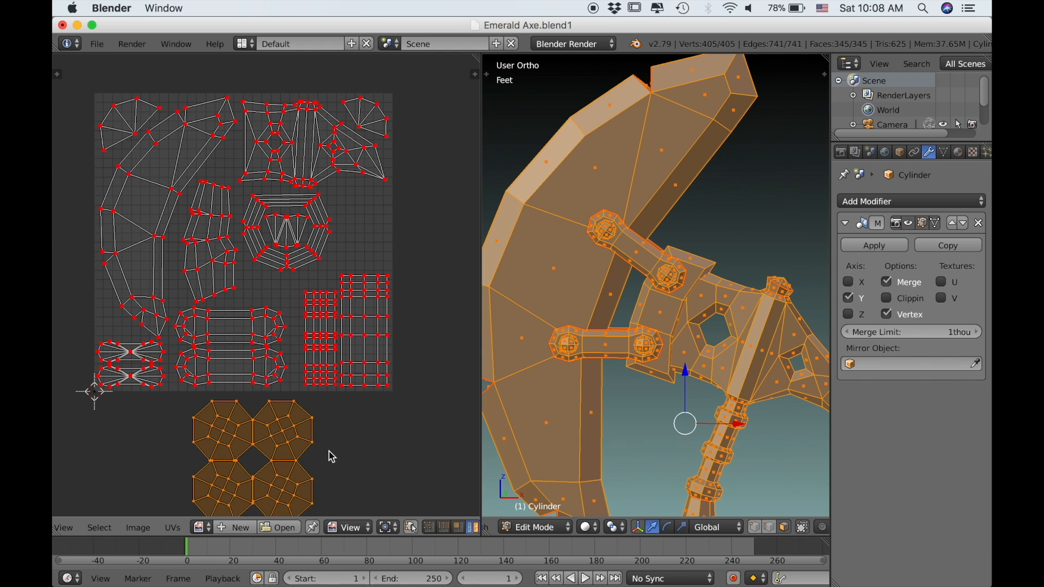
{"action": "key", "text": "s"}
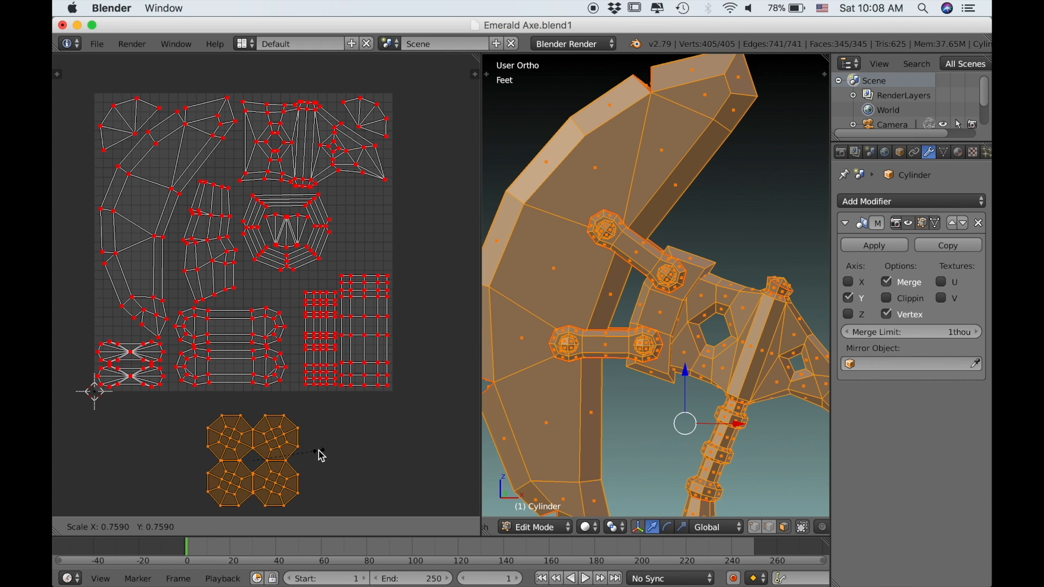
{"action": "left_click", "coordinate": [320, 452]}
{"action": "scroll", "coordinate": [322, 452], "scroll_direction": "up", "scroll_amount": 1}
{"action": "middle_click_drag", "start_coordinate": [323, 439], "coordinate": [338, 424]}
- Shrink the two strap islands slightly and move them closer to the fan-shaped islands and the UV square's lower edge
{"action": "left_click", "coordinate": [263, 390]}
{"action": "left_click", "coordinate": [266, 348], "text": "shift"}
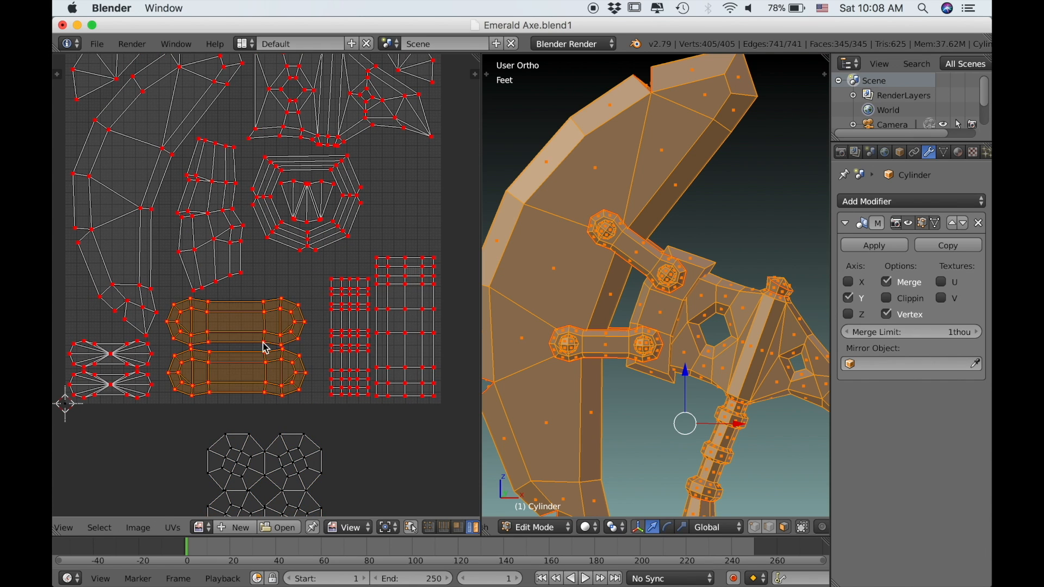
{"action": "key", "text": "s"}
{"action": "left_click", "coordinate": [336, 388]}
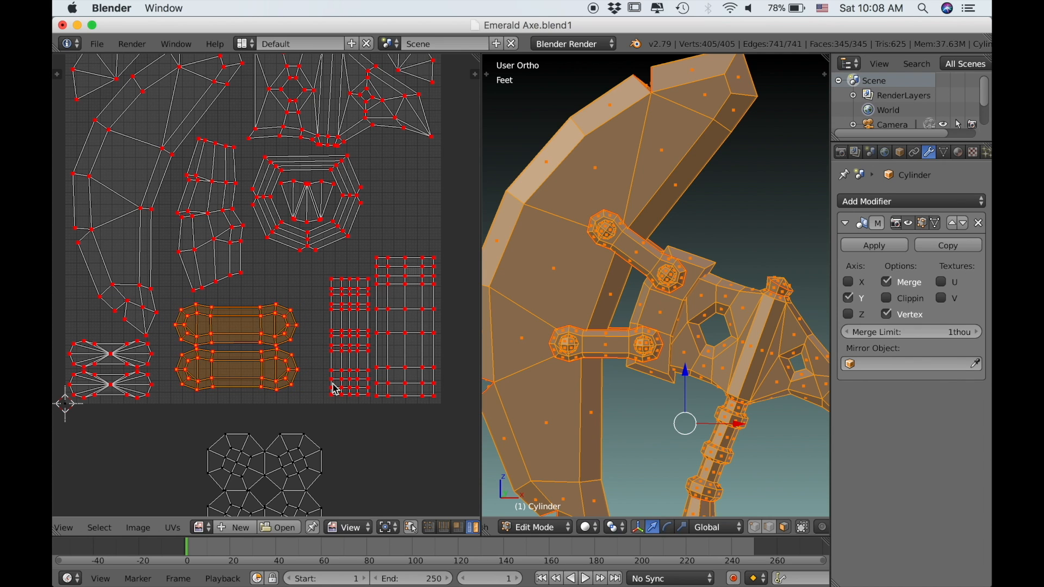
{"action": "key", "text": "g"}
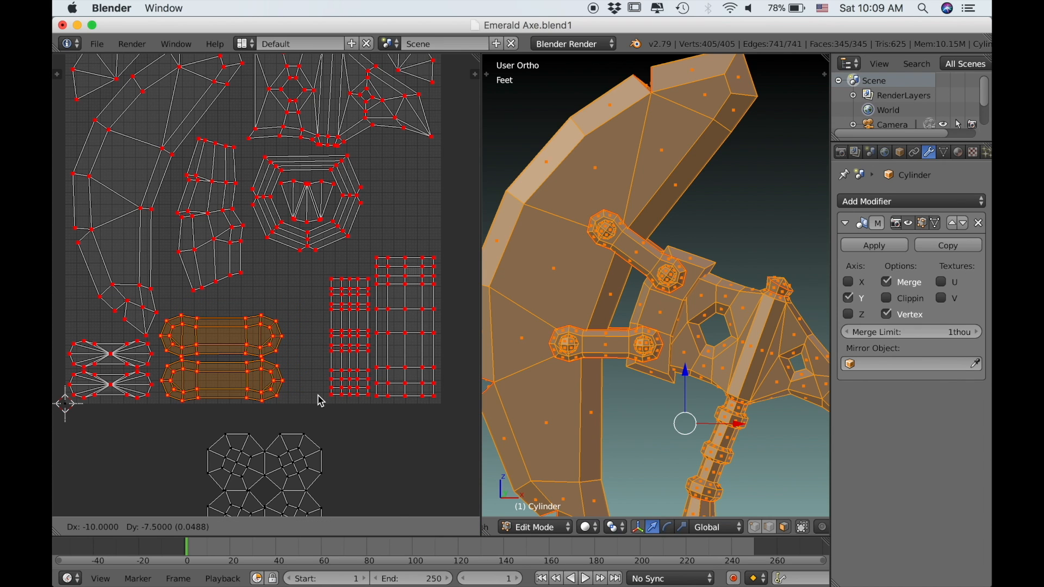
{"action": "left_click", "coordinate": [321, 401]}
{"action": "scroll", "coordinate": [320, 401], "scroll_direction": "down", "scroll_amount": 1}
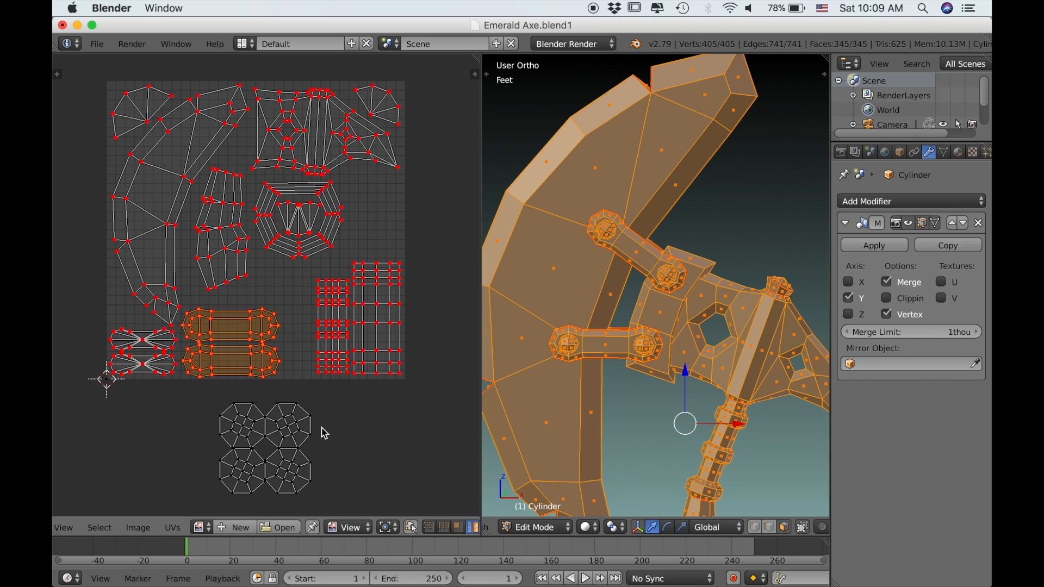
- Scale the four rivet islands down until a stacked pair fits the gap between the strap islands and the narrow grid island
{"action": "right_click", "coordinate": [301, 479]}
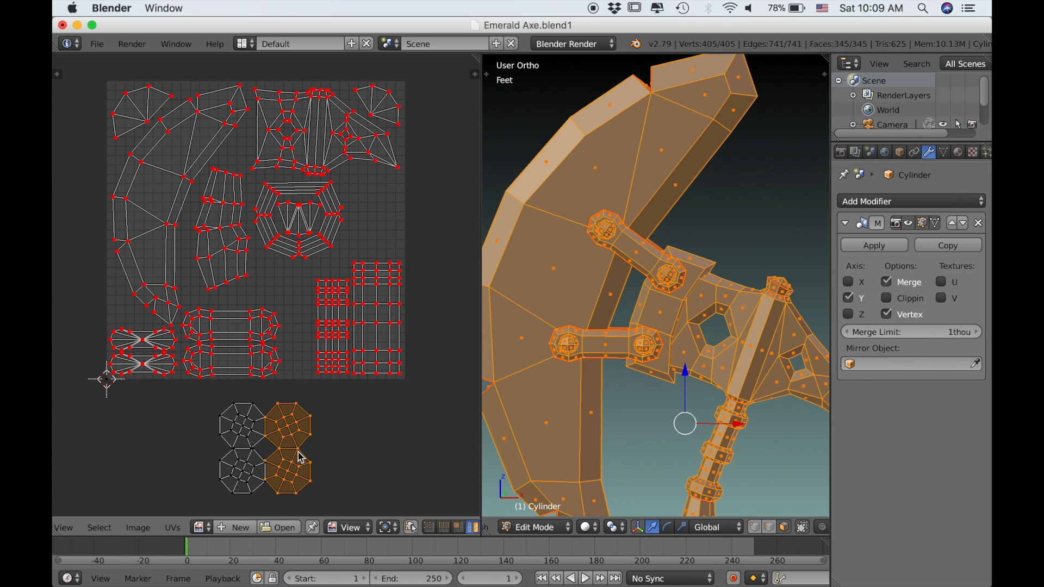
{"action": "key", "text": "g"}
{"action": "right_click", "coordinate": [300, 410]}
{"action": "key", "text": "s"}
{"action": "left_click", "coordinate": [343, 454]}
{"action": "right_click", "coordinate": [292, 473]}
{"action": "right_click", "coordinate": [287, 437], "text": "shift"}
{"action": "key", "text": "g"}
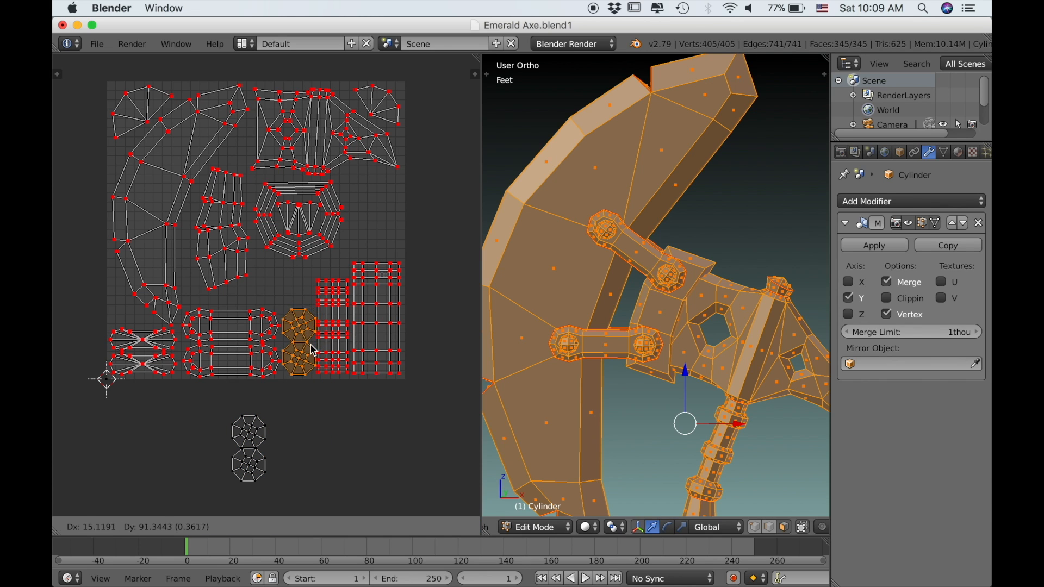
{"action": "right_click", "coordinate": [313, 399]}
{"action": "key", "text": "s"}
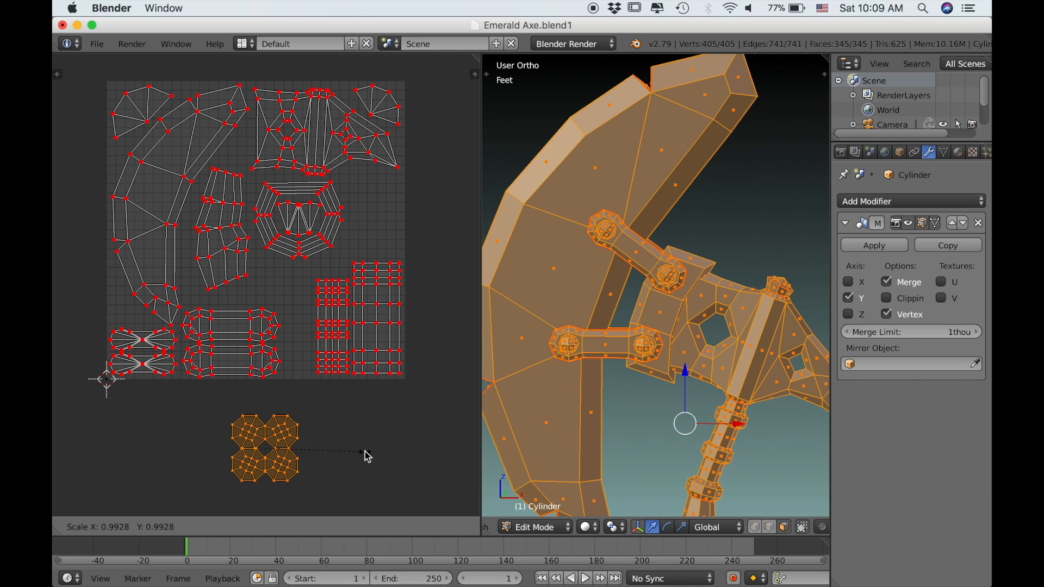
{"action": "left_click", "coordinate": [350, 450]}
- Move one pair of rivet islands into the gap beside the strap islands and space the two apart vertically
{"action": "right_click", "coordinate": [289, 466]}
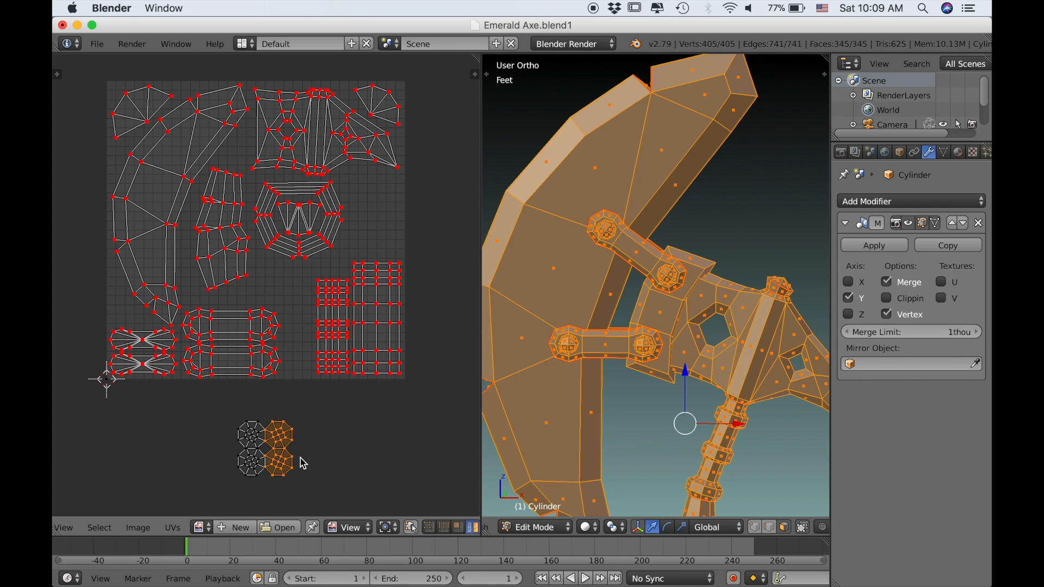
{"action": "key", "text": "g"}
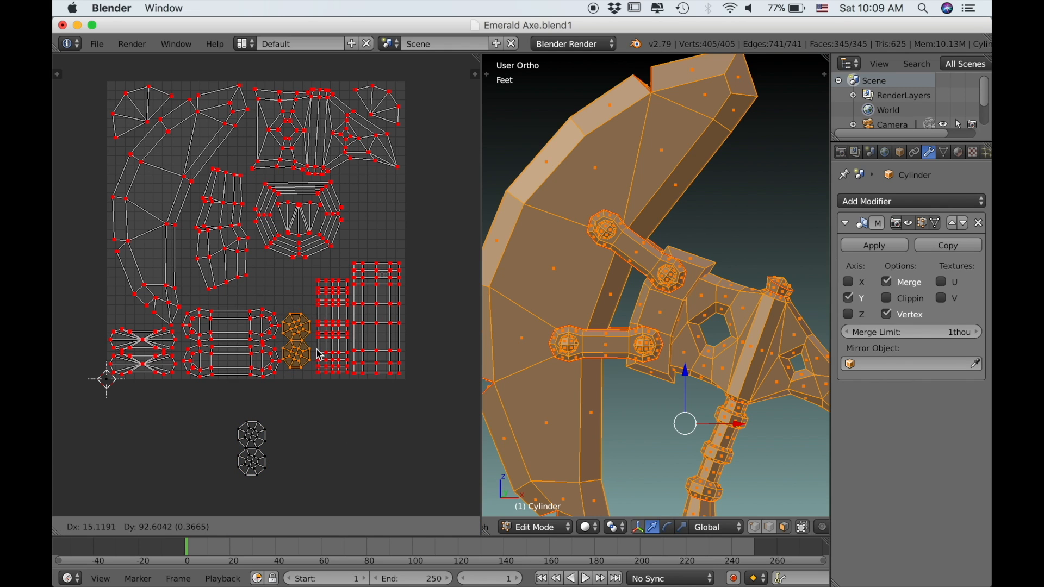
{"action": "left_click", "coordinate": [316, 353]}
{"action": "scroll", "coordinate": [317, 354], "scroll_direction": "up", "scroll_amount": 2}
{"action": "middle_click_drag", "start_coordinate": [323, 366], "coordinate": [311, 341]}
{"action": "right_click_drag", "start_coordinate": [306, 331], "coordinate": [313, 329]}
{"action": "scroll", "coordinate": [315, 380], "scroll_direction": "down", "scroll_amount": 3}
{"action": "scroll", "coordinate": [287, 401], "scroll_direction": "up", "scroll_amount": 2}
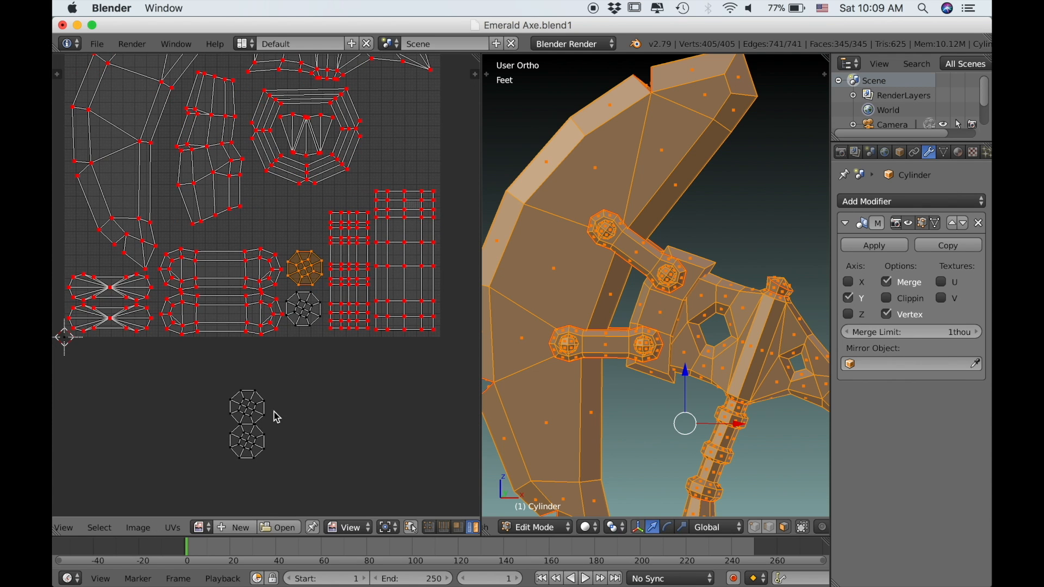
- Move the remaining two rivet islands above the strap islands and rotate them to sit roughly side by side
{"action": "right_click", "coordinate": [261, 442]}
{"action": "right_click_drag", "start_coordinate": [246, 432], "coordinate": [284, 231]}
{"action": "key", "text": "r"}
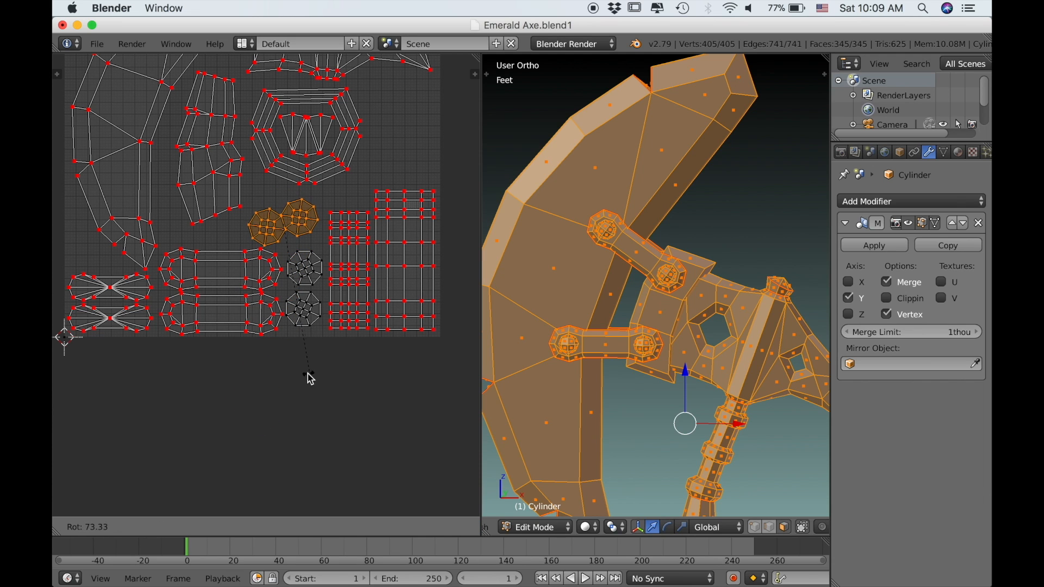
{"action": "left_click", "coordinate": [305, 378]}
- Spread the two upper rivet islands apart and nudge each into the free space below the octagonal island
{"action": "right_click_drag", "start_coordinate": [270, 233], "coordinate": [262, 232]}
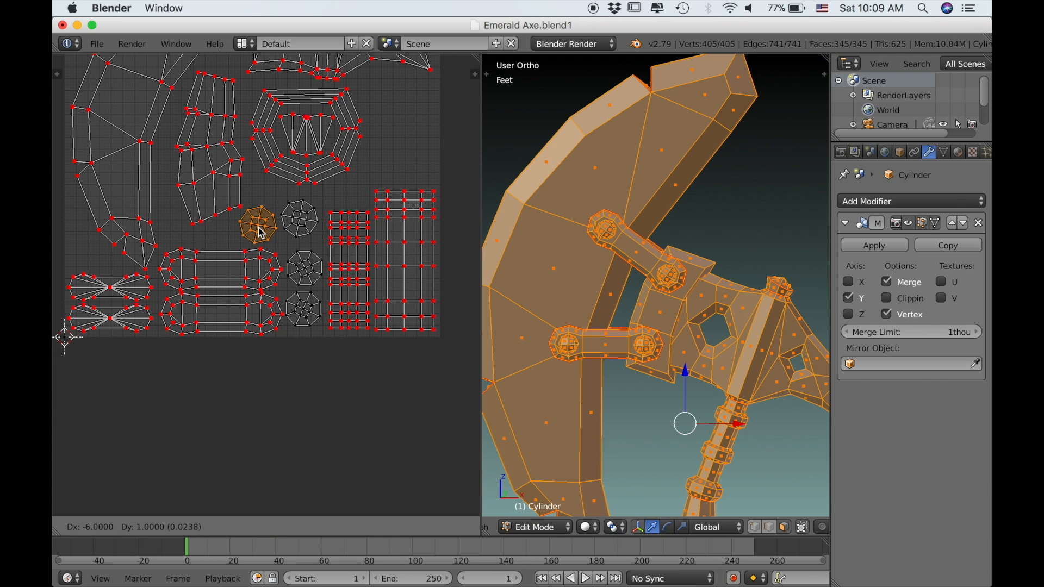
{"action": "left_click", "coordinate": [261, 232]}
{"action": "scroll", "coordinate": [283, 231], "scroll_direction": "up", "scroll_amount": 3}
{"action": "right_click_drag", "start_coordinate": [265, 193], "coordinate": [268, 190]}
{"action": "left_click", "coordinate": [268, 191]}
{"action": "scroll", "coordinate": [268, 190], "scroll_direction": "down", "scroll_amount": 2}
{"action": "right_click", "coordinate": [320, 220]}
{"action": "key", "text": "ctrl+p"}
{"action": "scroll", "coordinate": [326, 240], "scroll_direction": "down", "scroll_amount": 3}
{"action": "scroll", "coordinate": [337, 248], "scroll_direction": "down", "scroll_amount": 2}
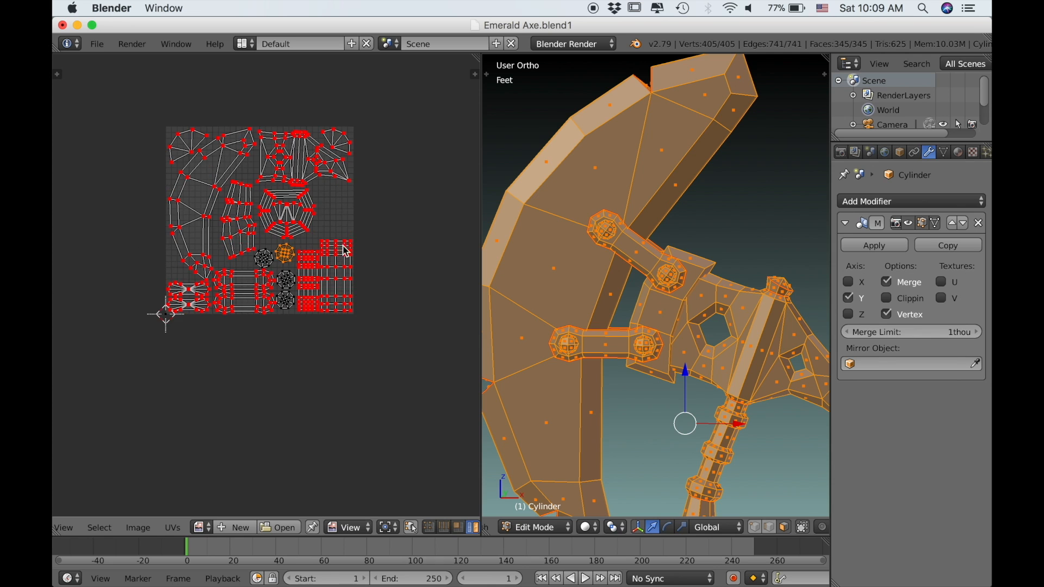
{"action": "middle_click_drag", "start_coordinate": [346, 251], "coordinate": [338, 288]}
{"action": "scroll", "coordinate": [238, 379], "scroll_direction": "up", "scroll_amount": 3}
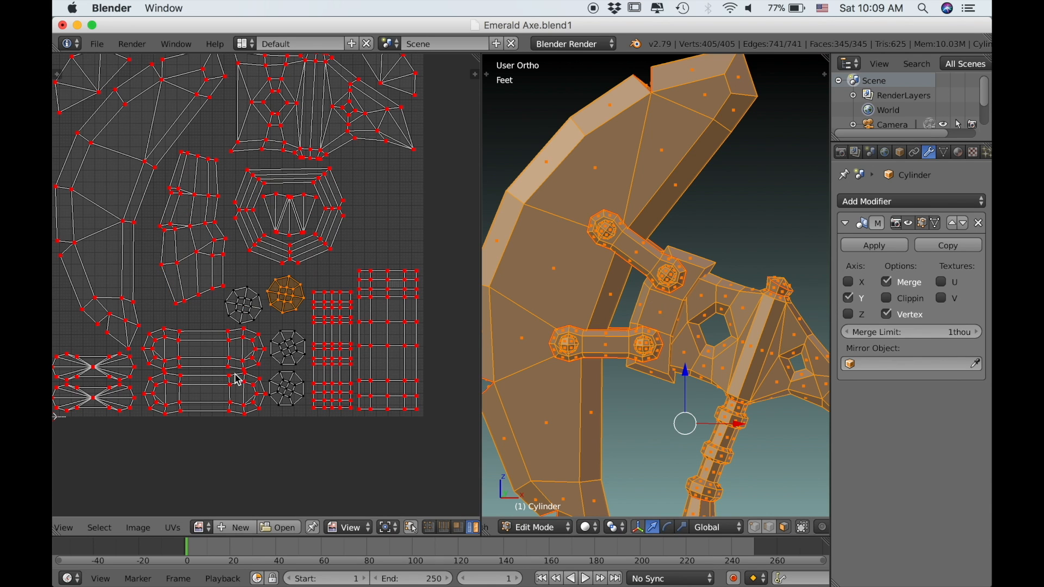
- Examine the UV square's lower-left corner around the 2D cursor at close range
{"action": "key", "text": "a"}
{"action": "key", "text": "a"}
{"action": "scroll", "coordinate": [598, 326], "scroll_direction": "down", "scroll_amount": 4}
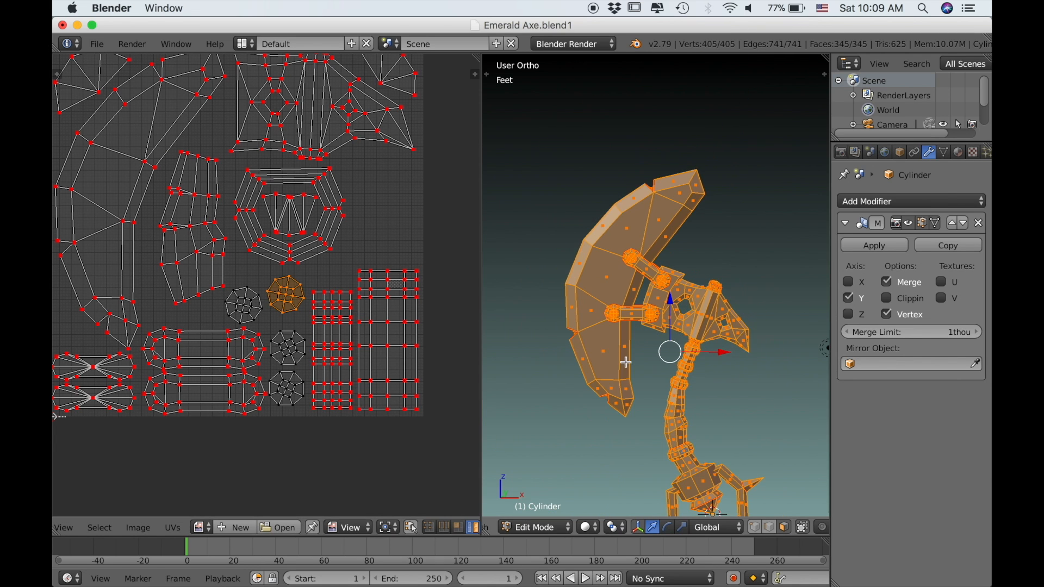
{"action": "scroll", "coordinate": [305, 415], "scroll_direction": "up", "scroll_amount": 5}
{"action": "middle_click_drag", "start_coordinate": [263, 375], "coordinate": [289, 357]}
{"action": "scroll", "coordinate": [194, 401], "scroll_direction": "up", "scroll_amount": 6}
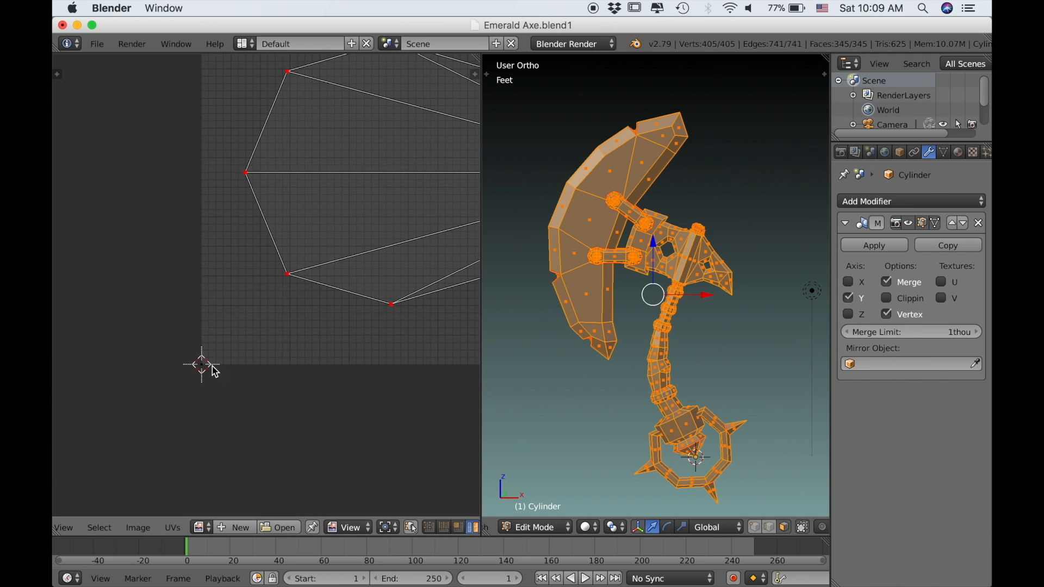
{"action": "middle_click_drag", "start_coordinate": [207, 379], "coordinate": [336, 226]}
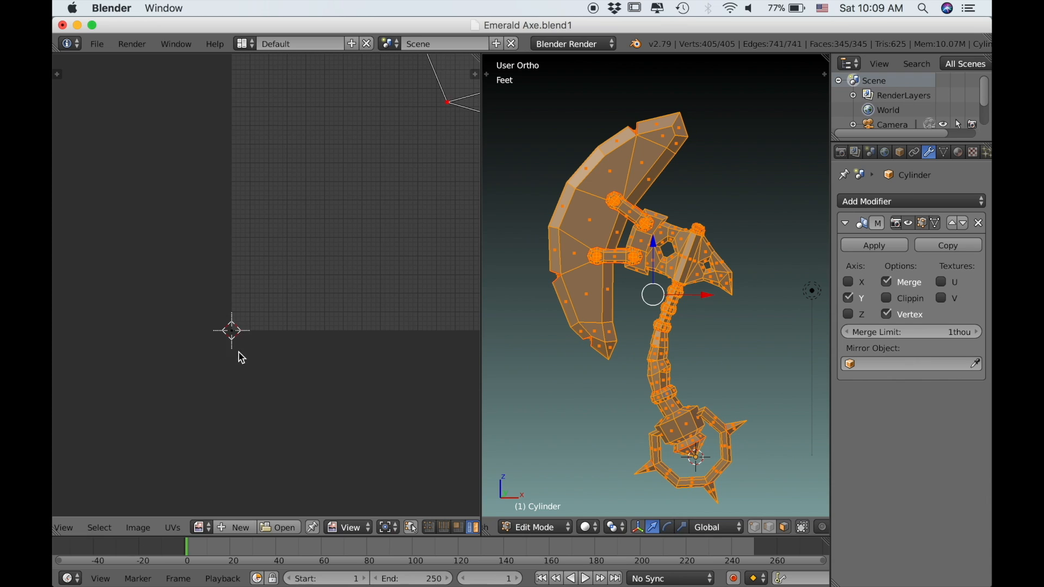
{"action": "scroll", "coordinate": [239, 358], "scroll_direction": "up", "scroll_amount": 2}
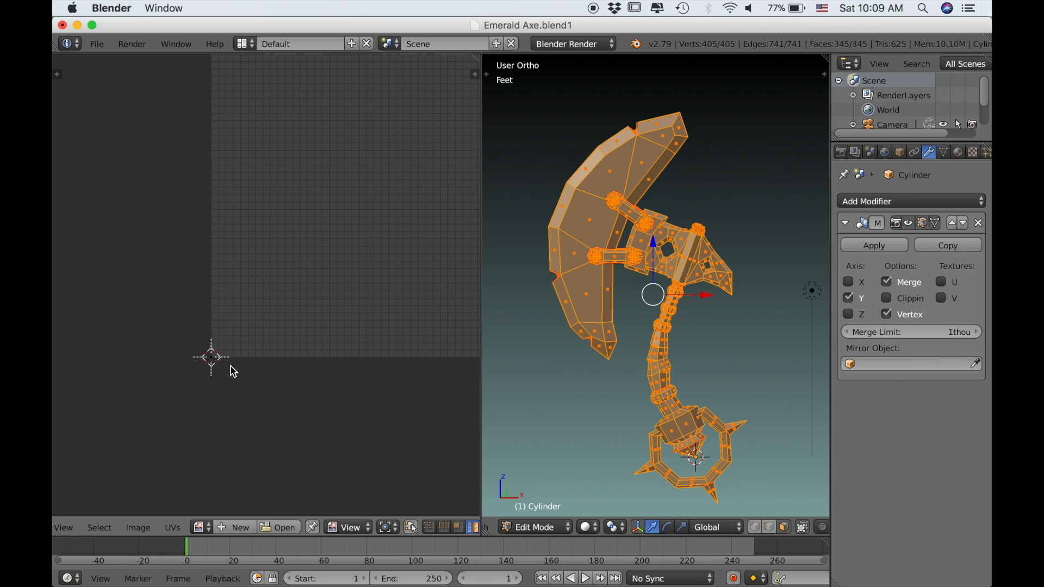
{"action": "key", "text": "a"}
{"action": "key", "text": "c"}
- Select only the connected bracket plate behind the straps' inner rivets and unwrap it from the front view
{"action": "scroll", "coordinate": [231, 359], "scroll_direction": "up", "scroll_amount": 4}
{"action": "scroll", "coordinate": [674, 301], "scroll_direction": "up", "scroll_amount": 6}
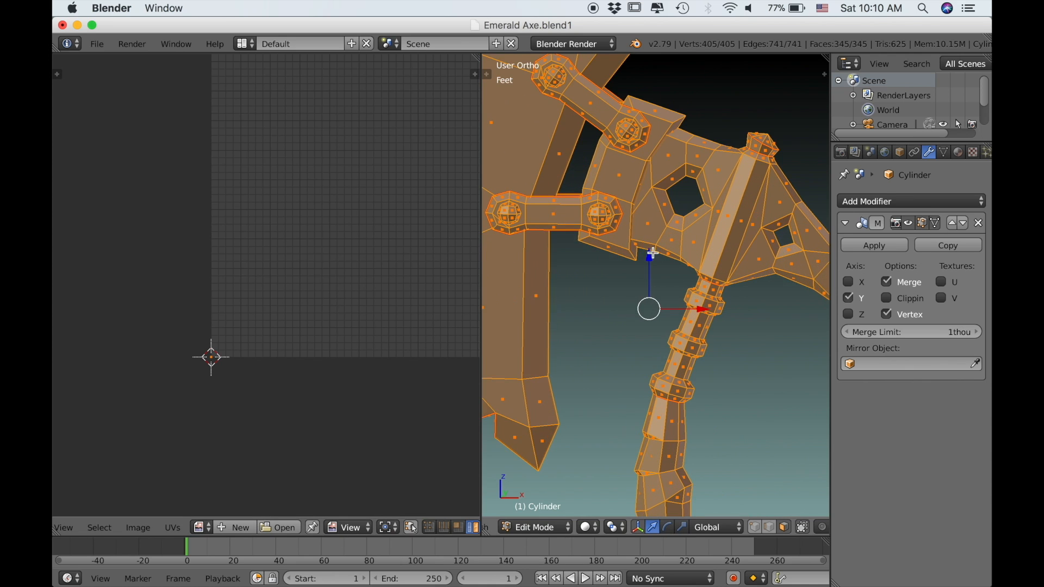
{"action": "key", "text": "a"}
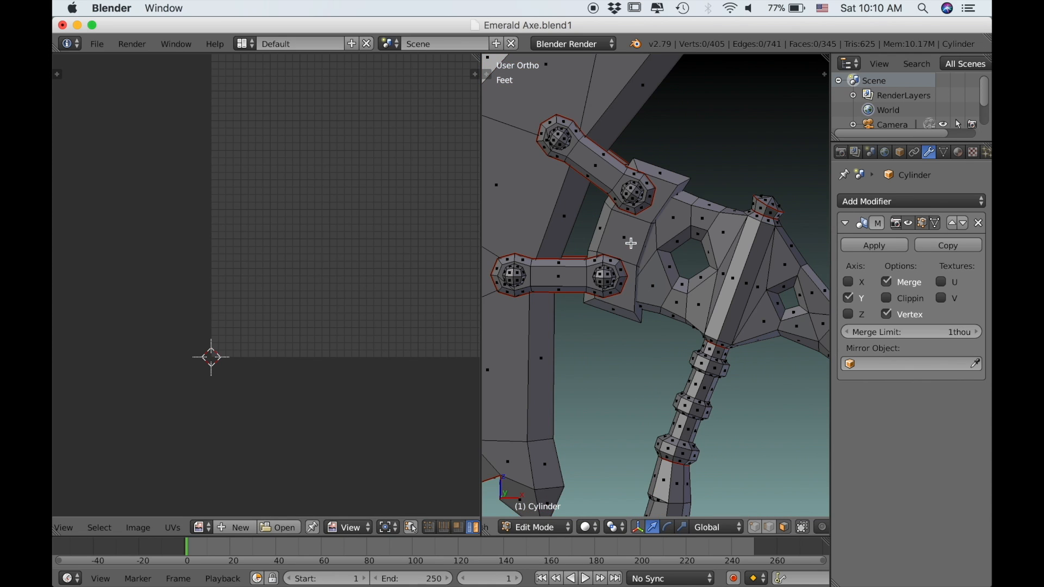
{"action": "key", "text": "l"}
{"action": "scroll", "coordinate": [653, 284], "scroll_direction": "down", "scroll_amount": 5}
{"action": "scroll", "coordinate": [393, 293], "scroll_direction": "down", "scroll_amount": 4}
{"action": "middle_click_drag", "start_coordinate": [407, 264], "coordinate": [404, 311]}
{"action": "scroll", "coordinate": [599, 342], "scroll_direction": "up", "scroll_amount": 2}
{"action": "middle_click_drag", "start_coordinate": [599, 342], "coordinate": [622, 349]}
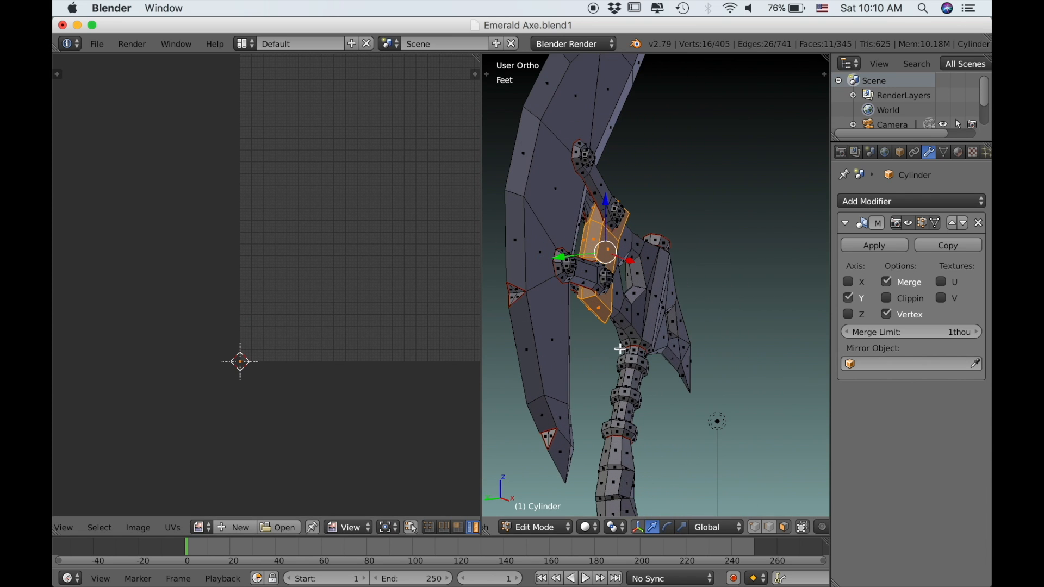
{"action": "middle_click_drag", "start_coordinate": [561, 357], "coordinate": [578, 290]}
{"action": "key", "text": "KP_1"}
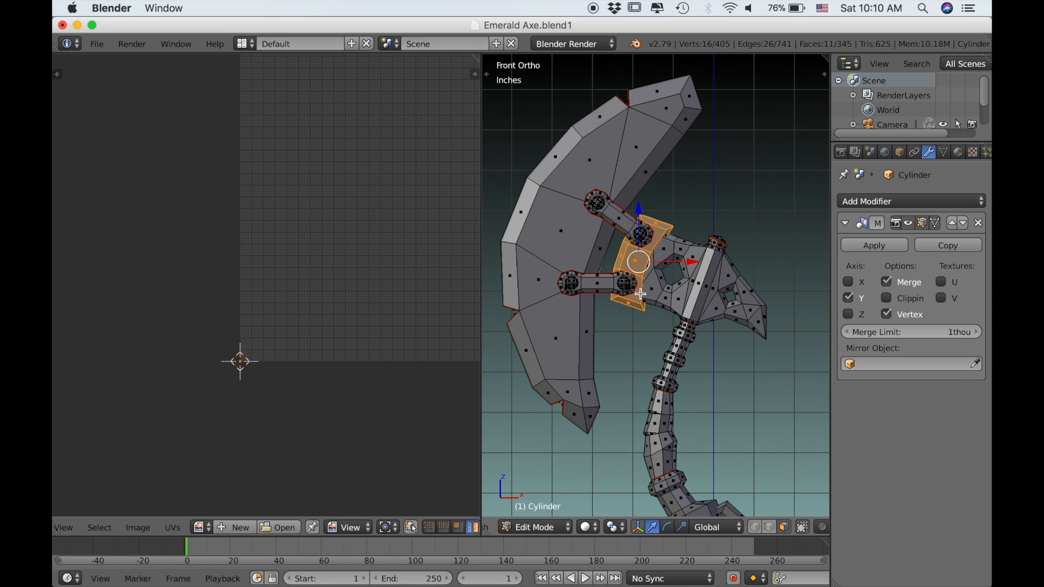
{"action": "key", "text": "u"}
{"action": "left_click", "coordinate": [640, 286]}
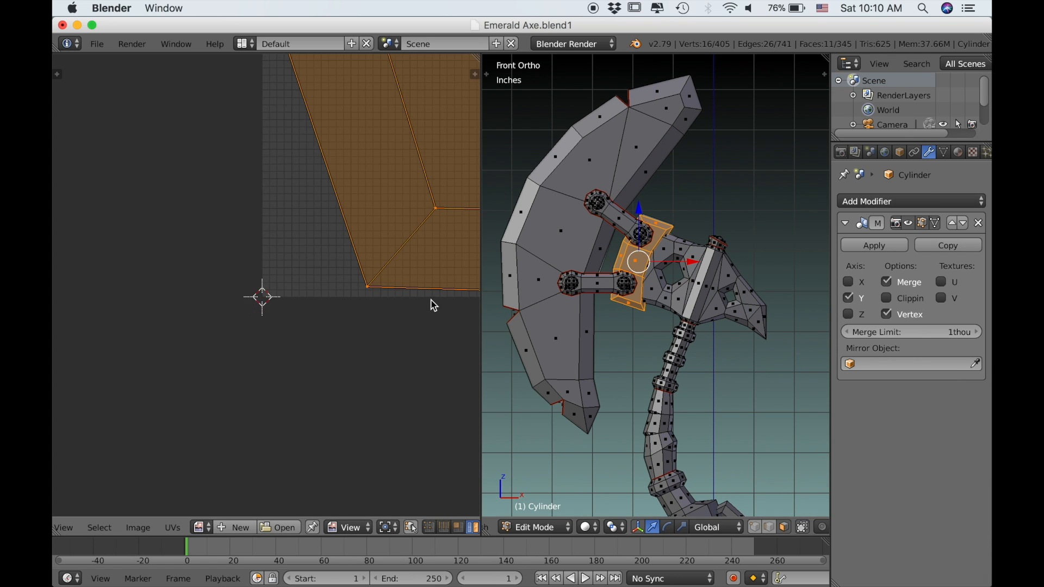
- Scale the bracket plate's island down to less than half its size and select the whole mesh to show every island
{"action": "middle_click_drag", "start_coordinate": [435, 296], "coordinate": [389, 373]}
{"action": "key", "text": "s"}
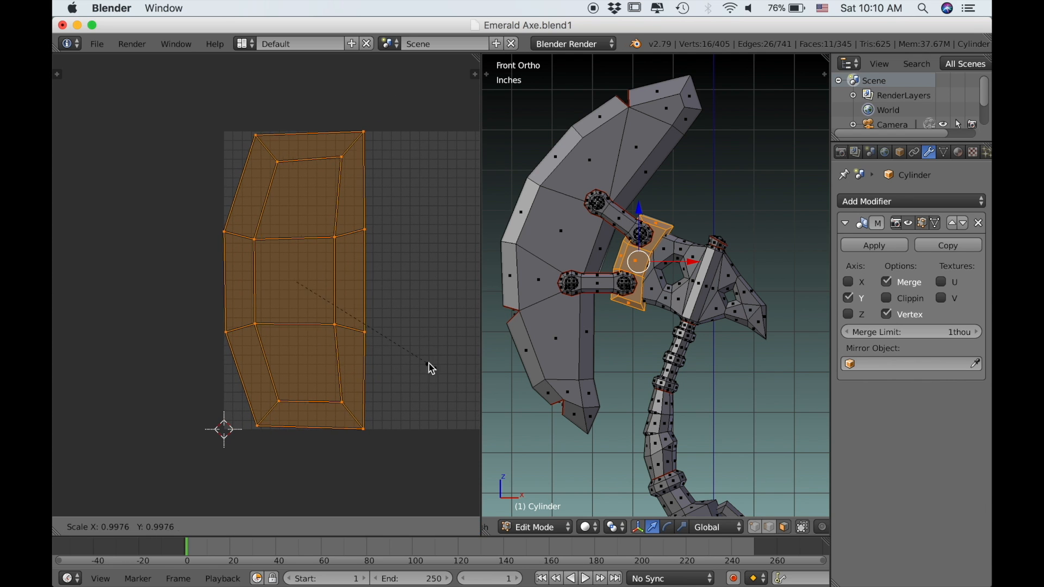
{"action": "left_click", "coordinate": [364, 308]}
{"action": "key", "text": "a"}
{"action": "key", "text": "a"}
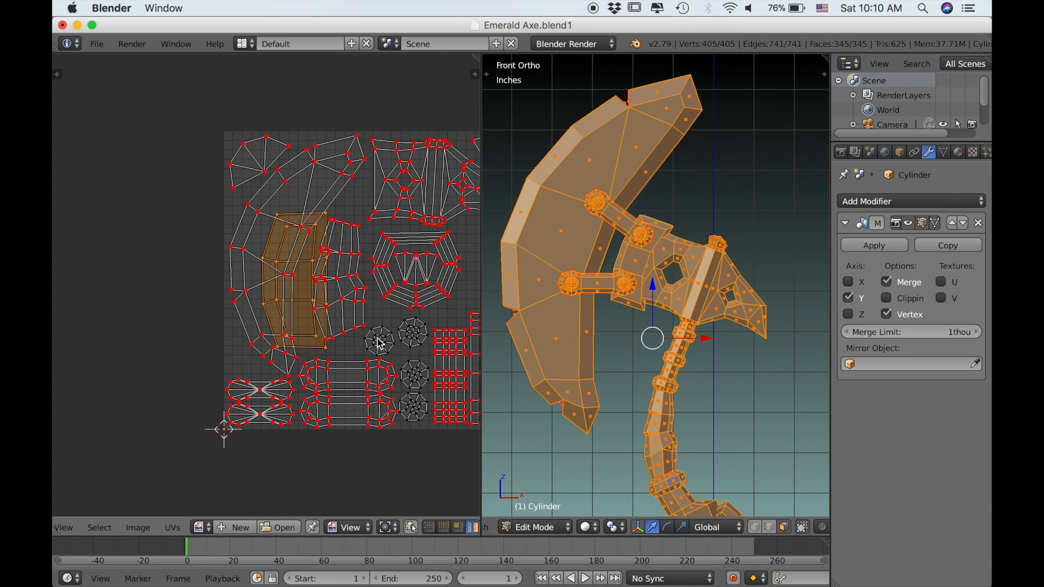
- Move the bracket plate's island between the octagonal island and the UV square's right edge and scale it down to fit there
{"action": "scroll", "coordinate": [380, 338], "scroll_direction": "down", "scroll_amount": 1}
{"action": "middle_click_drag", "start_coordinate": [379, 342], "coordinate": [309, 362]}
{"action": "key", "text": "g"}
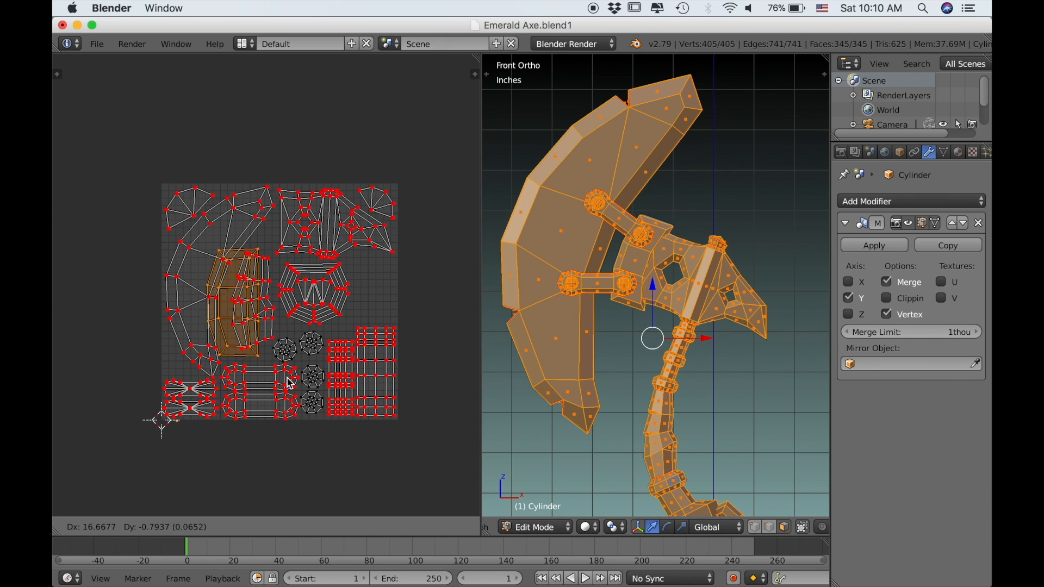
{"action": "key", "text": "Escape"}
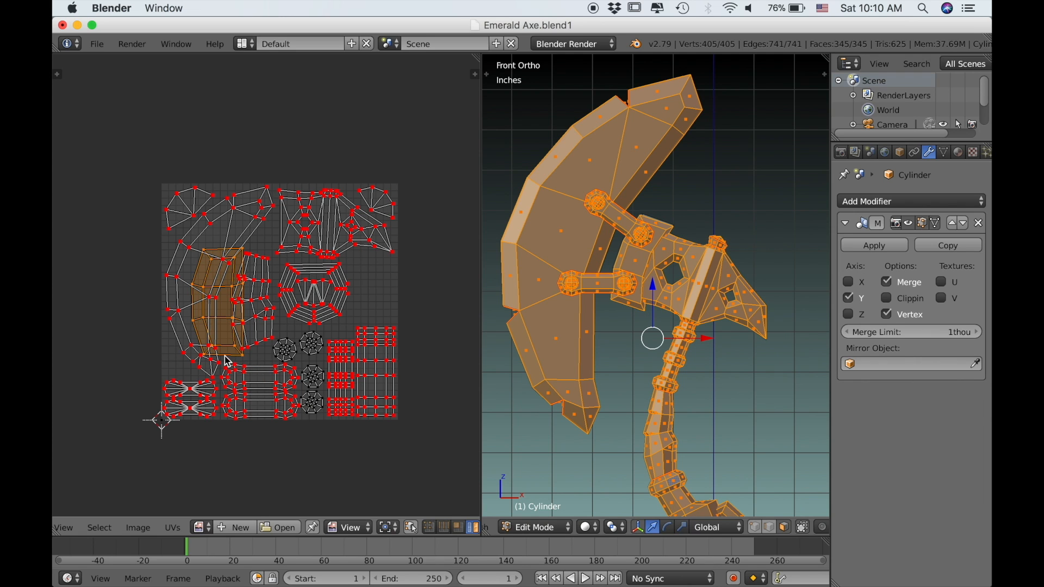
{"action": "key", "text": "g"}
{"action": "left_click", "coordinate": [389, 355]}
{"action": "key", "text": "s"}
{"action": "left_click", "coordinate": [401, 350]}
- Pin the bracket plate's island in place above the large grid island
{"action": "scroll", "coordinate": [429, 359], "scroll_direction": "up", "scroll_amount": 2}
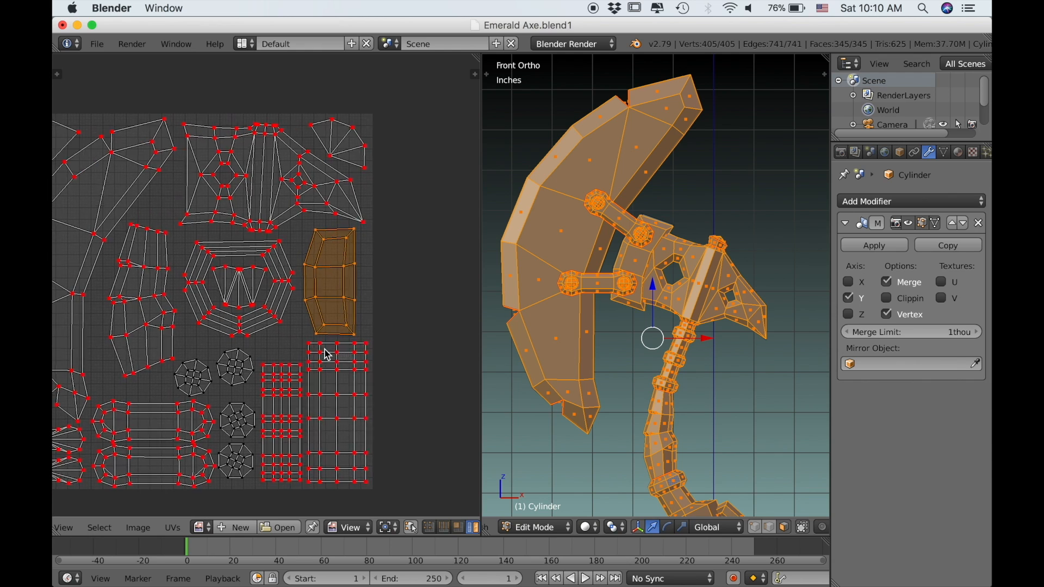
{"action": "scroll", "coordinate": [328, 354], "scroll_direction": "up", "scroll_amount": 2}
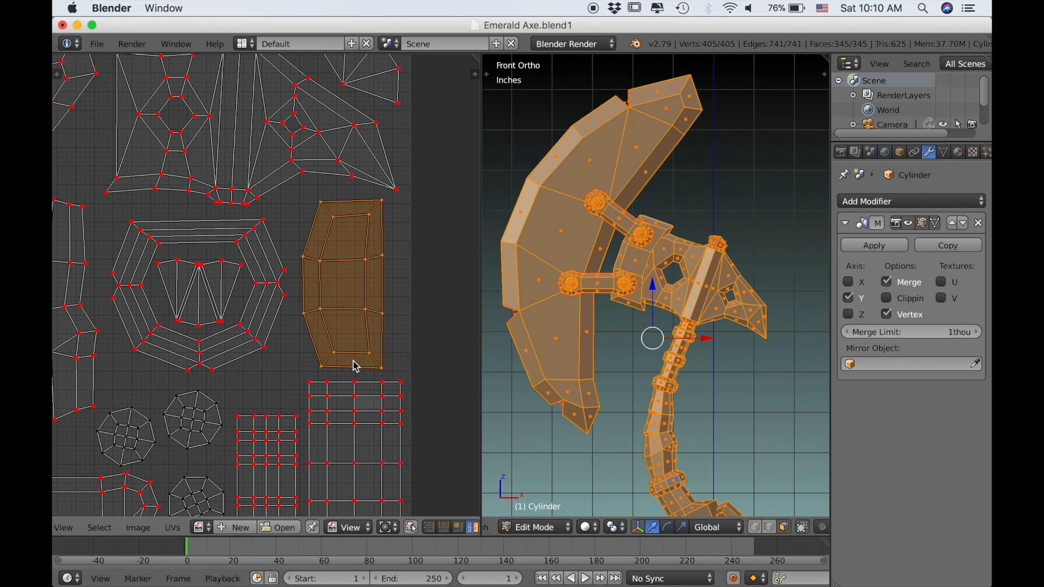
{"action": "key", "text": "p"}
{"action": "scroll", "coordinate": [342, 351], "scroll_direction": "down", "scroll_amount": 5}
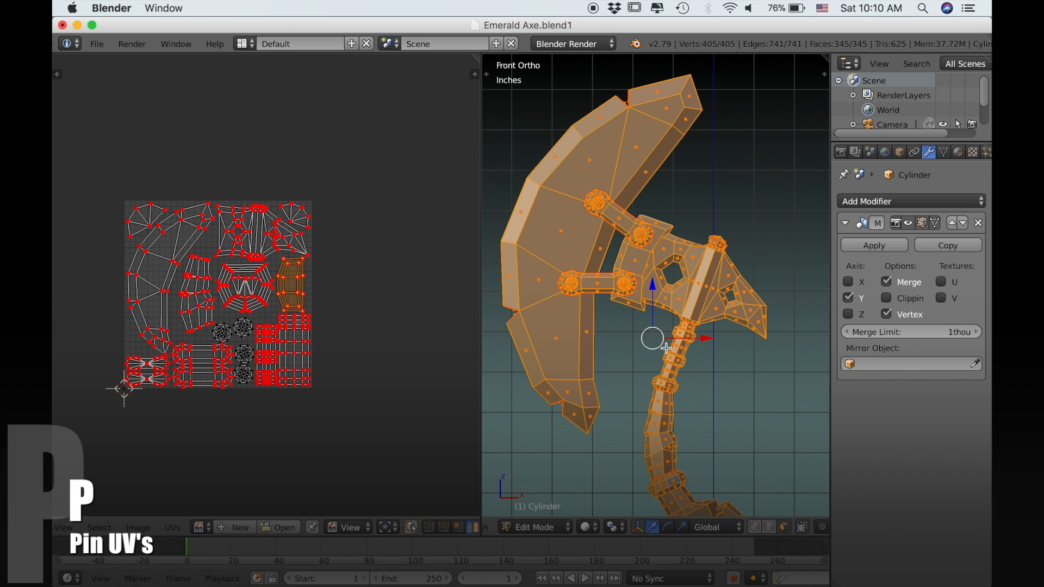
- Select only the small connected notch faces along the blade's edge and unwrap them
{"action": "middle_click_drag", "start_coordinate": [665, 347], "coordinate": [582, 367]}
{"action": "key", "text": "a"}
{"action": "middle_click_drag", "start_coordinate": [575, 321], "coordinate": [569, 294]}
{"action": "key", "text": "l"}
{"action": "middle_click_drag", "start_coordinate": [604, 185], "coordinate": [593, 240]}
{"action": "key", "text": "l"}
{"action": "key", "text": "u"}
{"action": "left_click", "coordinate": [593, 231]}
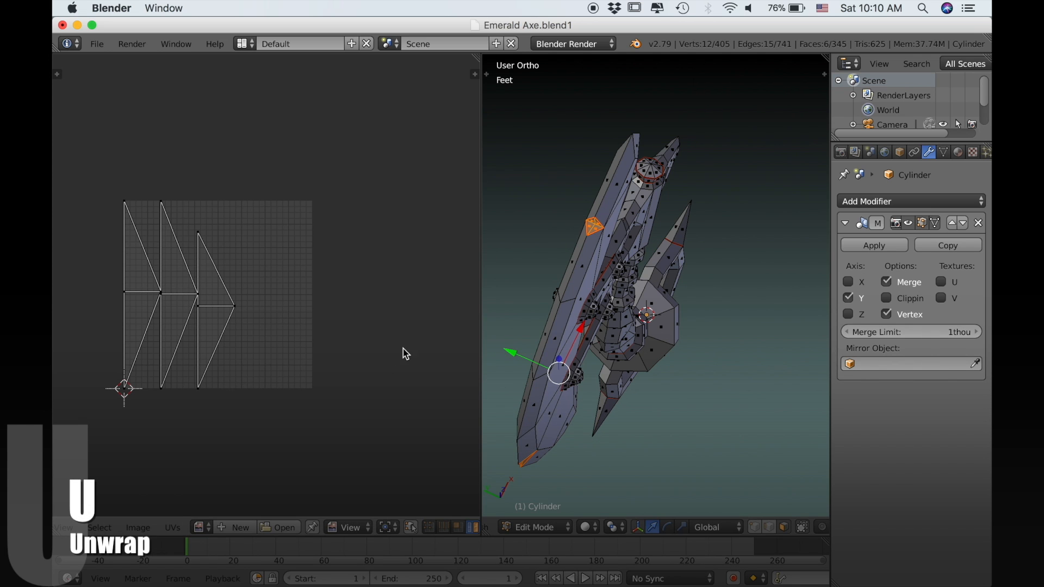
- Scale the notch islands down to about a third and move them outside the UV square, beside its right edge
{"action": "scroll", "coordinate": [340, 340], "scroll_direction": "up", "scroll_amount": 1}
{"action": "scroll", "coordinate": [318, 347], "scroll_direction": "left", "scroll_amount": 2}
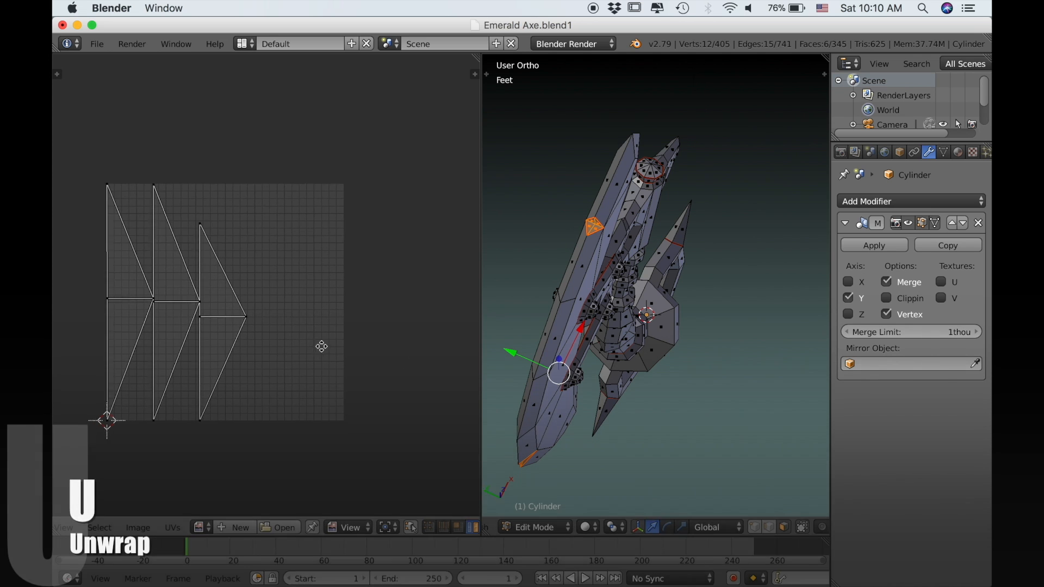
{"action": "key", "text": "a"}
{"action": "key", "text": "s"}
{"action": "left_click", "coordinate": [256, 309]}
{"action": "key", "text": "g"}
{"action": "left_click", "coordinate": [421, 347]}
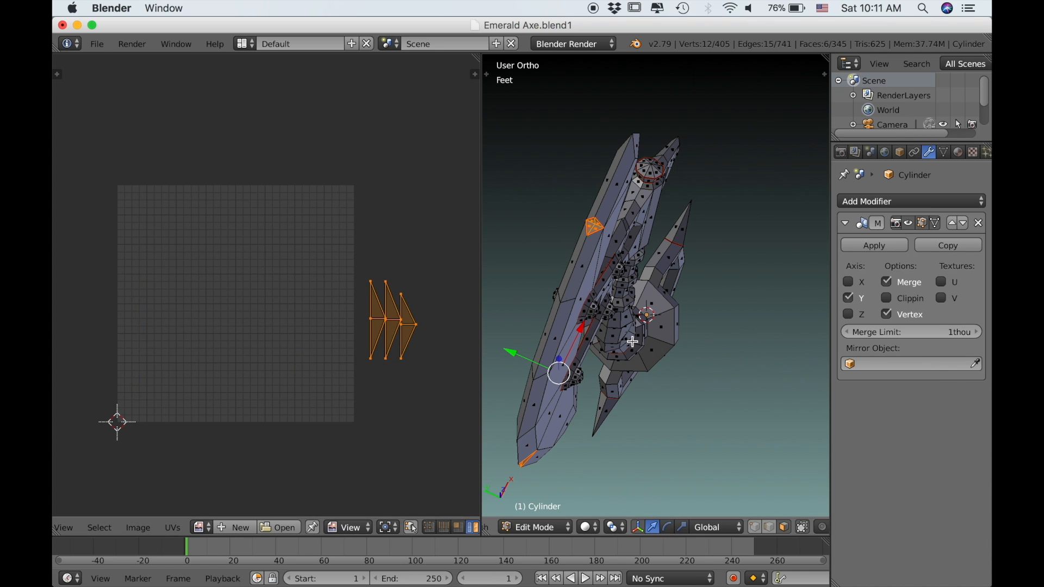
- Select the whole mesh to show every island and scale the notch islands down to about 0.6
{"action": "key", "text": "a"}
{"action": "key", "text": "a"}
{"action": "scroll", "coordinate": [205, 380], "scroll_direction": "up", "scroll_amount": 1}
{"action": "scroll", "coordinate": [205, 379], "scroll_direction": "up", "scroll_amount": 1}
{"action": "middle_click_drag", "start_coordinate": [205, 380], "coordinate": [247, 347]}
{"action": "scroll", "coordinate": [304, 349], "scroll_direction": "down", "scroll_amount": 1}
{"action": "right_click", "coordinate": [378, 325]}
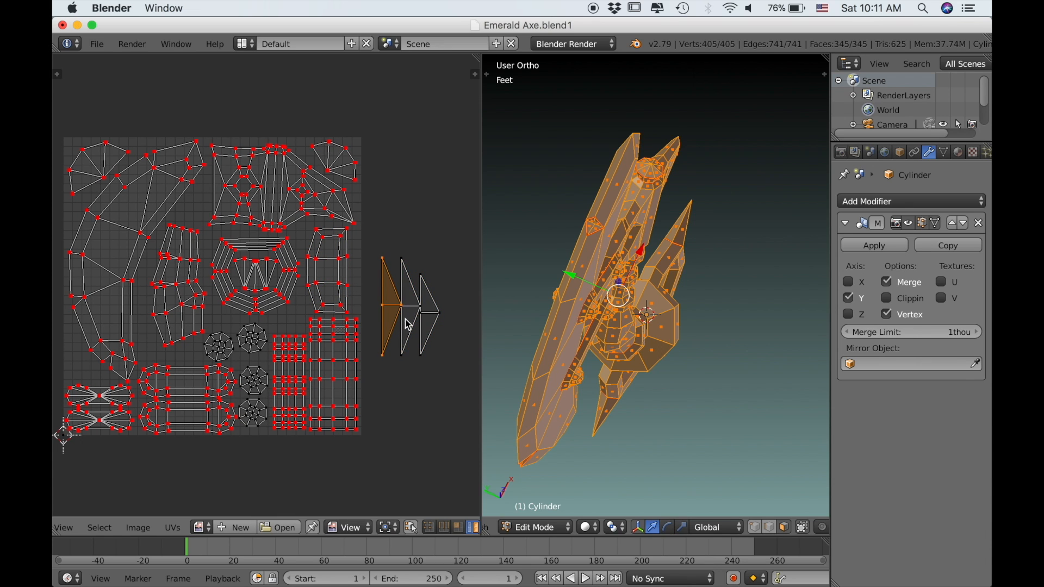
{"action": "key", "text": "s"}
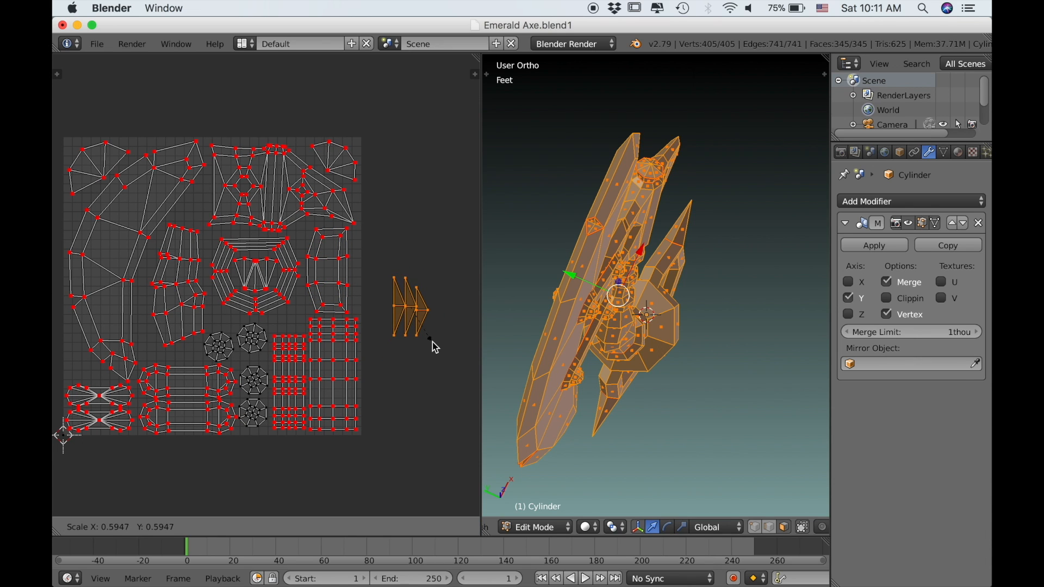
{"action": "left_click", "coordinate": [430, 341]}
- Move the notch islands into the UV square's lower-left area, directly above the bow-tie islands
{"action": "middle_click_drag", "start_coordinate": [210, 351], "coordinate": [274, 346]}
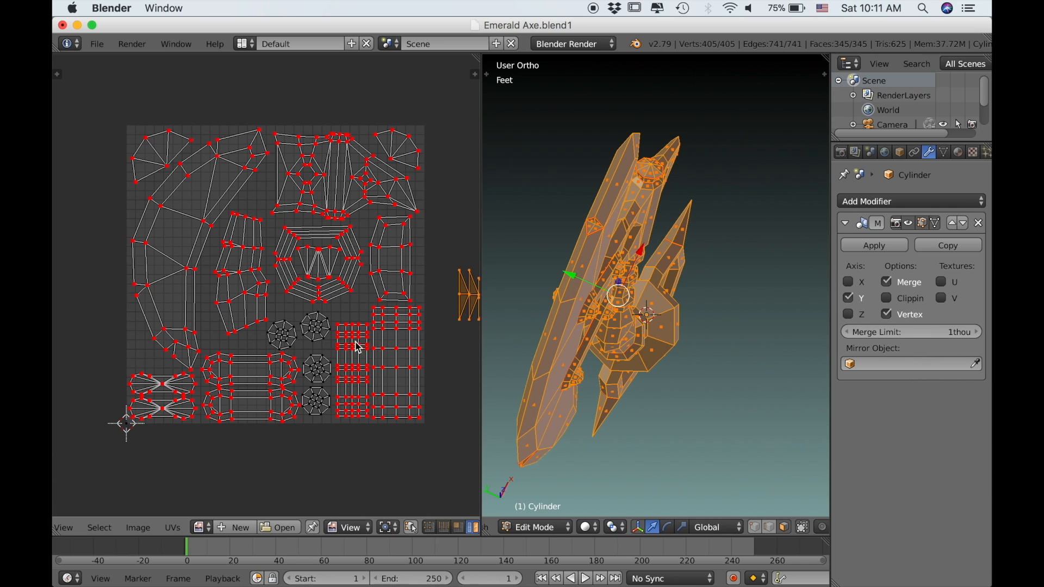
{"action": "key", "text": "g"}
{"action": "left_click", "coordinate": [475, 392]}
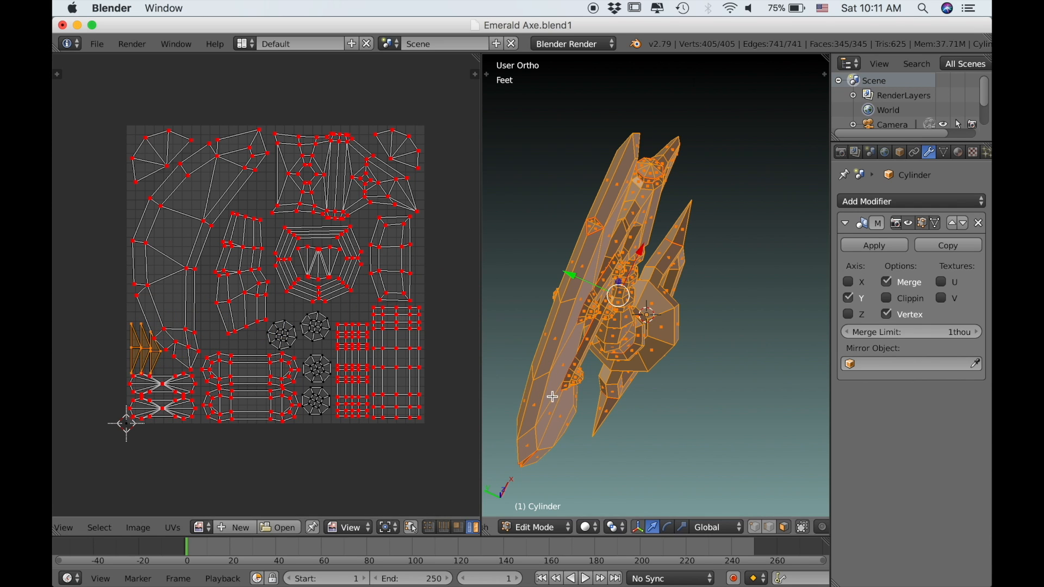
- Fine-tune the notch islands' size and position so they fit between the square's left edge, the blade island and the bow-tie islands
{"action": "scroll", "coordinate": [553, 397], "scroll_direction": "up", "scroll_amount": 3}
{"action": "scroll", "coordinate": [345, 401], "scroll_direction": "up", "scroll_amount": 3}
{"action": "middle_click_drag", "start_coordinate": [331, 368], "coordinate": [521, 272]}
{"action": "scroll", "coordinate": [142, 369], "scroll_direction": "up", "scroll_amount": 3}
{"action": "middle_click_drag", "start_coordinate": [160, 366], "coordinate": [194, 340]}
{"action": "key", "text": "s"}
{"action": "left_click", "coordinate": [263, 373]}
{"action": "key", "text": "g"}
{"action": "left_click", "coordinate": [268, 384]}
{"action": "key", "text": "s"}
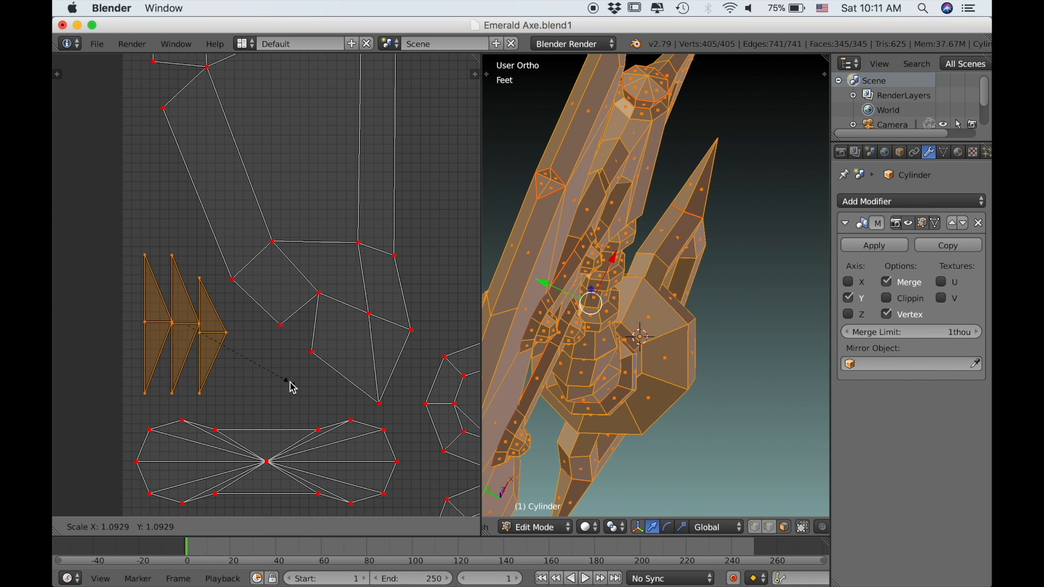
{"action": "left_click", "coordinate": [305, 390]}
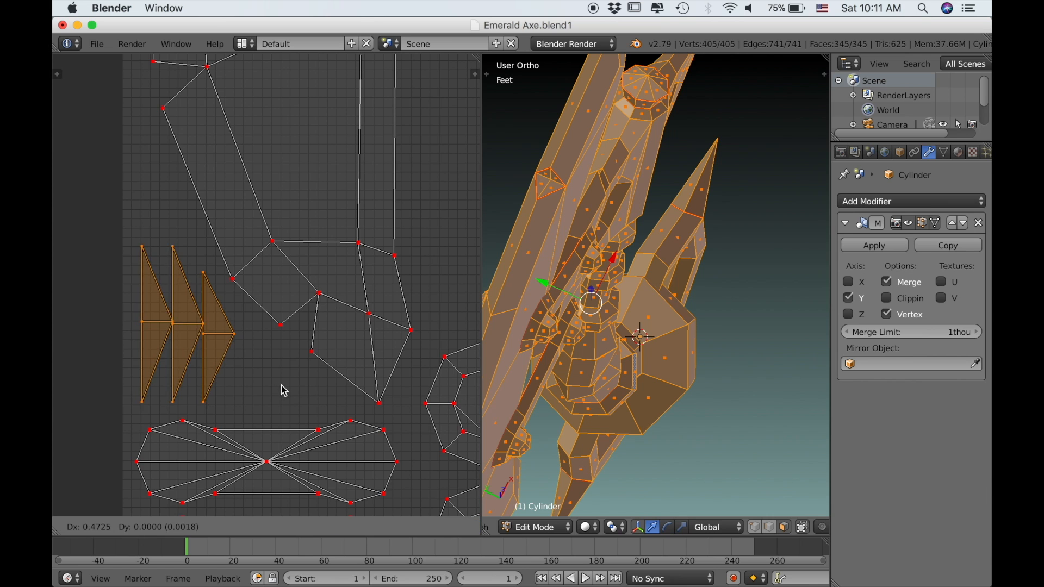
- Examine the notch and bow-tie islands' placement in the UV square's lower-left corner
{"action": "scroll", "coordinate": [294, 383], "scroll_direction": "down", "scroll_amount": 5}
{"action": "scroll", "coordinate": [305, 375], "scroll_direction": "down", "scroll_amount": 2}
{"action": "middle_click_drag", "start_coordinate": [310, 365], "coordinate": [273, 394]}
{"action": "scroll", "coordinate": [293, 389], "scroll_direction": "up", "scroll_amount": 3}
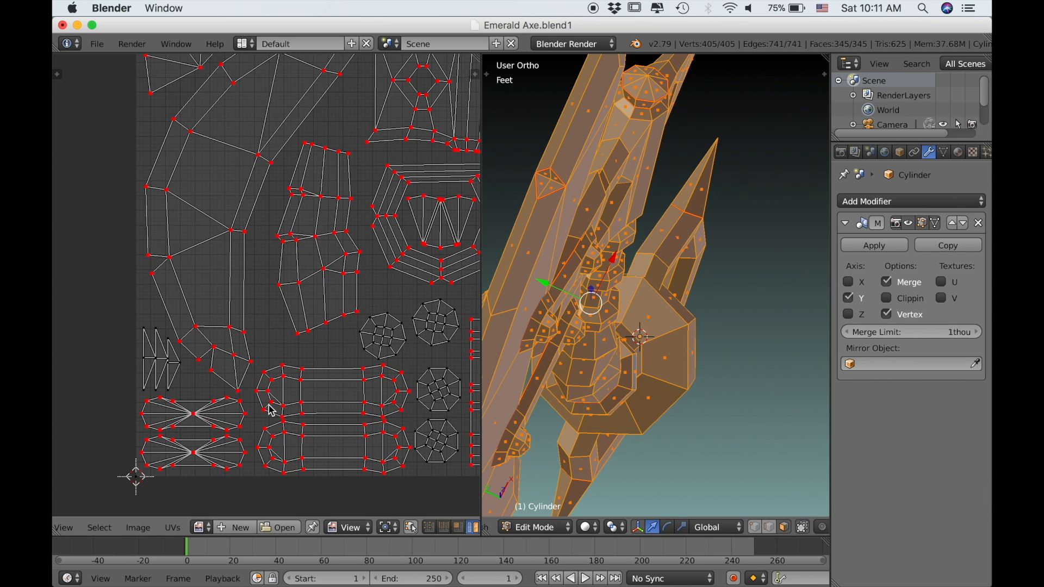
{"action": "middle_click_drag", "start_coordinate": [209, 417], "coordinate": [319, 289]}
{"action": "scroll", "coordinate": [319, 291], "scroll_direction": "up", "scroll_amount": 3}
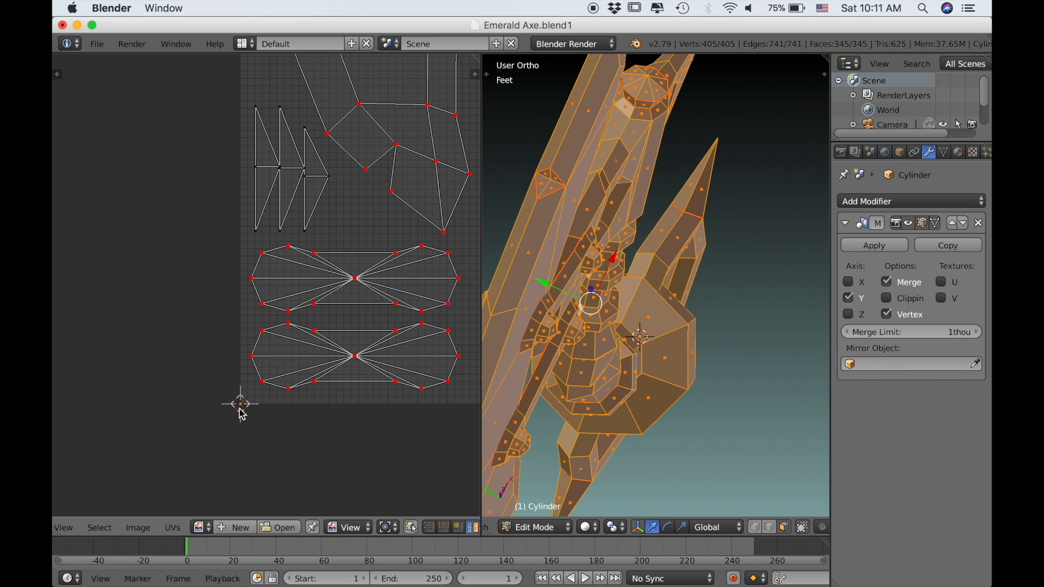
{"action": "scroll", "coordinate": [587, 300], "scroll_direction": "down", "scroll_amount": 4}
- Select only the connected band of four side faces around the cap on top of the axe head's shaft
{"action": "middle_click_drag", "start_coordinate": [628, 308], "coordinate": [569, 245]}
{"action": "scroll", "coordinate": [556, 254], "scroll_direction": "up", "scroll_amount": 4}
{"action": "scroll", "coordinate": [657, 279], "scroll_direction": "up", "scroll_amount": 2}
{"action": "middle_click_drag", "start_coordinate": [673, 285], "coordinate": [631, 302], "text": "shift"}
{"action": "middle_click_drag", "start_coordinate": [715, 293], "coordinate": [600, 343], "text": "shift"}
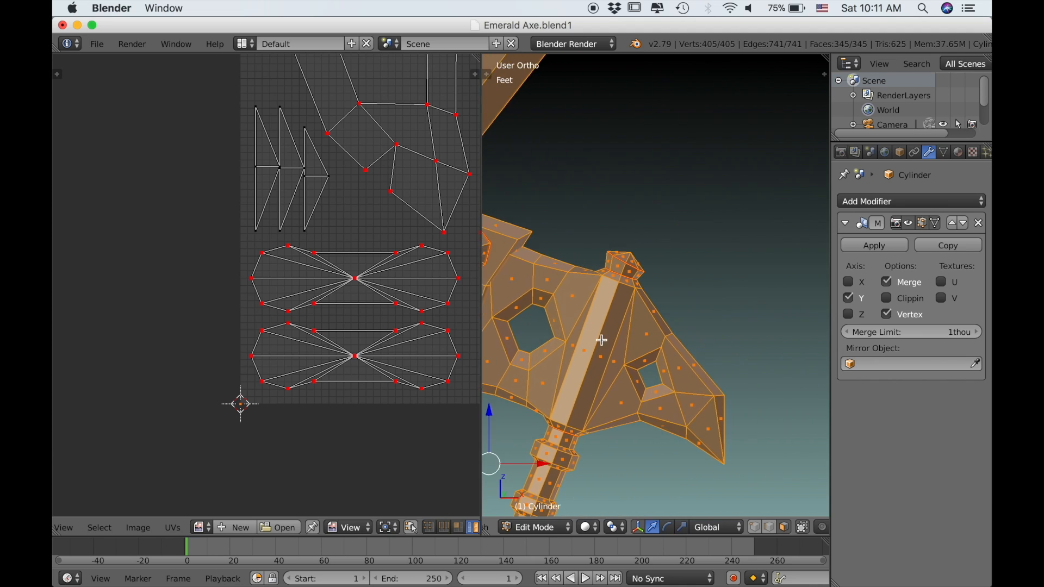
{"action": "scroll", "coordinate": [582, 303], "scroll_direction": "up", "scroll_amount": 2}
{"action": "scroll", "coordinate": [611, 260], "scroll_direction": "up", "scroll_amount": 2}
{"action": "right_click", "coordinate": [610, 261]}
{"action": "scroll", "coordinate": [635, 308], "scroll_direction": "down", "scroll_amount": 1}
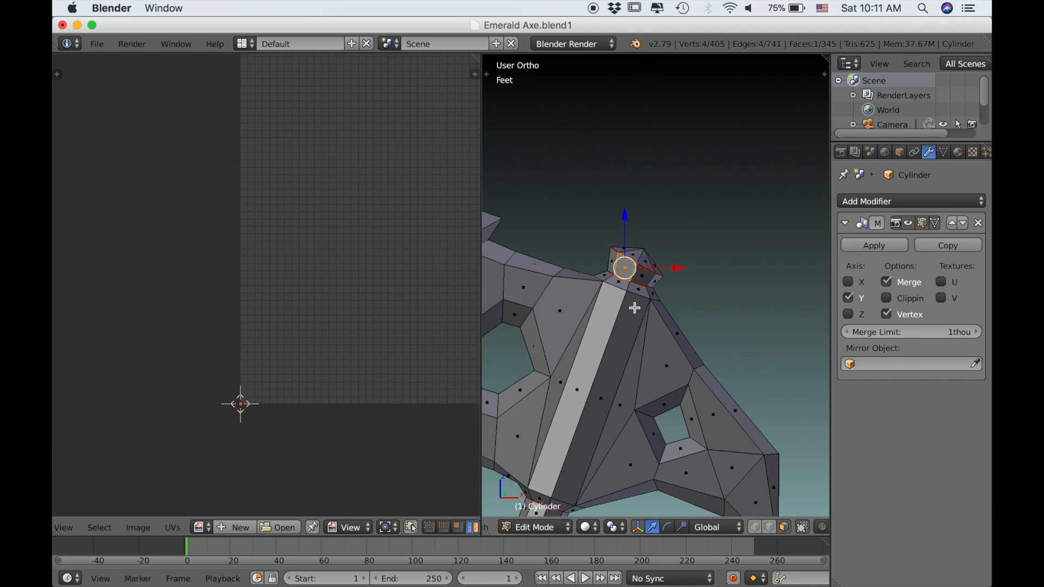
{"action": "scroll", "coordinate": [635, 308], "scroll_direction": "down", "scroll_amount": 1}
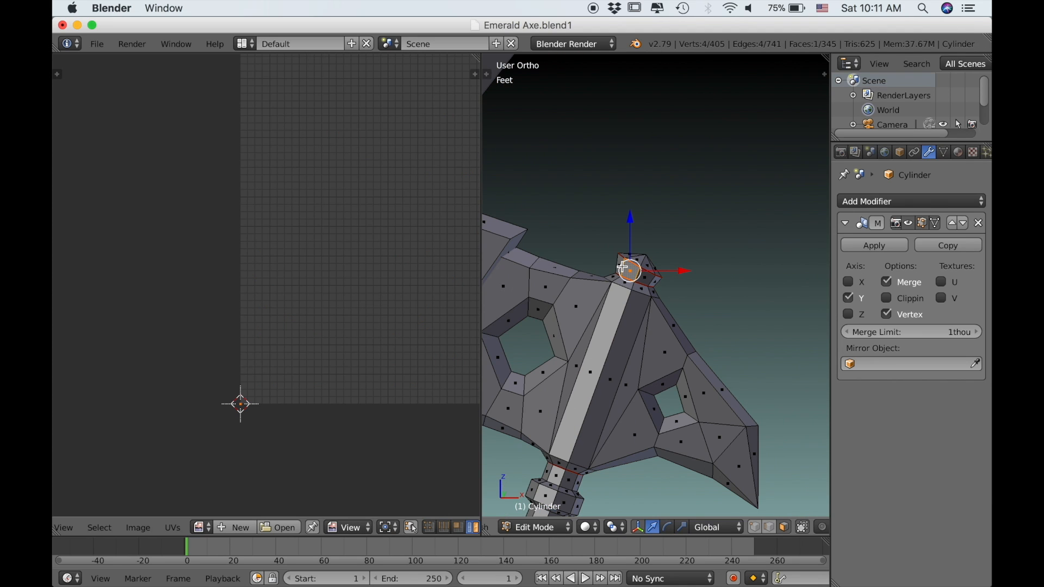
{"action": "scroll", "coordinate": [363, 382], "scroll_direction": "up", "scroll_amount": 4}
{"action": "middle_click_drag", "start_coordinate": [277, 415], "coordinate": [367, 320]}
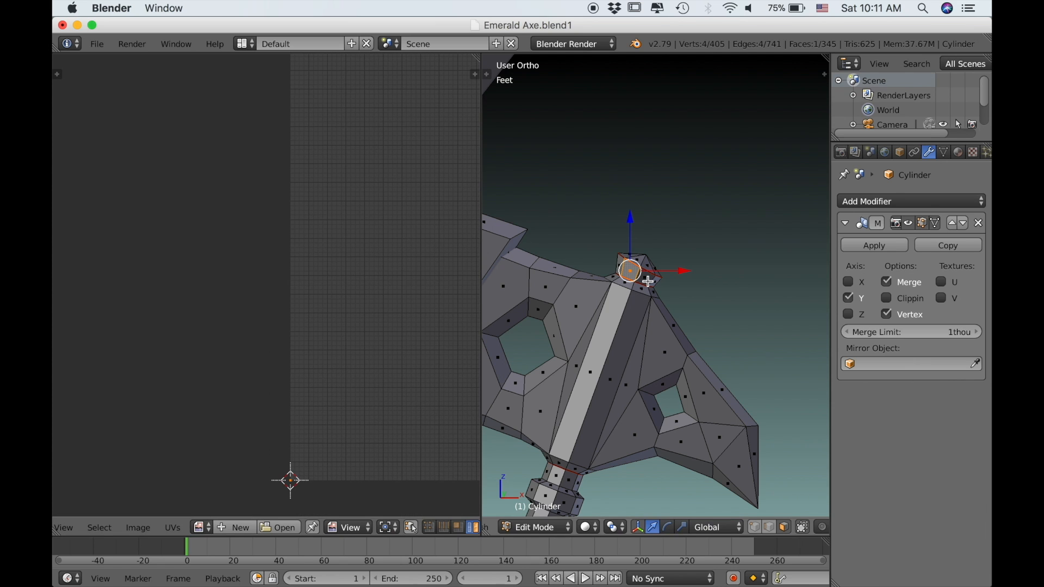
{"action": "key", "text": "l"}
{"action": "scroll", "coordinate": [424, 433], "scroll_direction": "up", "scroll_amount": 3}
{"action": "middle_click_drag", "start_coordinate": [361, 405], "coordinate": [222, 201]}
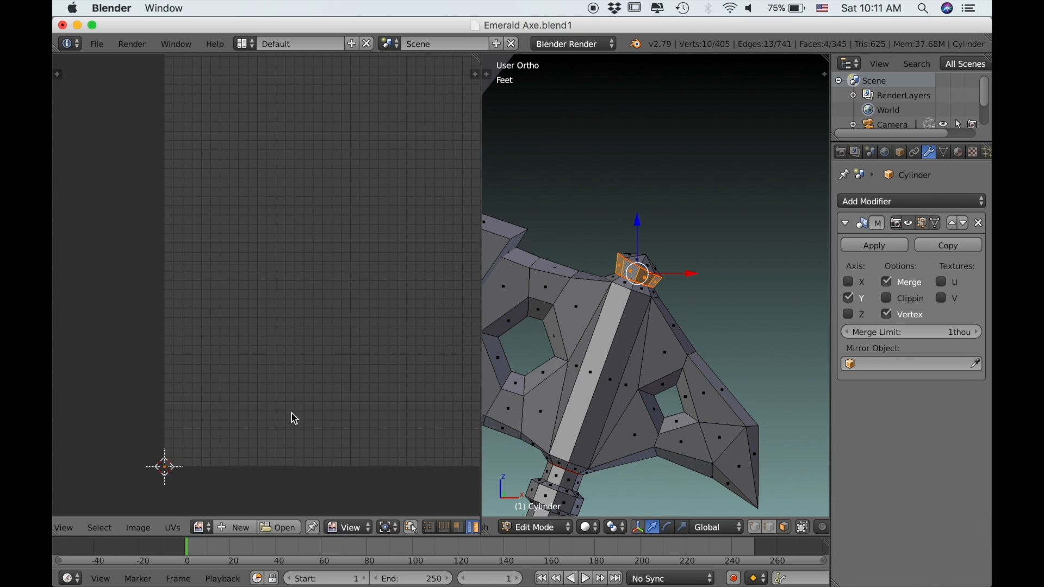
- Unwrap the cap's side band from the front view
{"action": "scroll", "coordinate": [625, 338], "scroll_direction": "down", "scroll_amount": 7}
{"action": "middle_click_drag", "start_coordinate": [622, 340], "coordinate": [647, 327], "text": "shift"}
{"action": "key", "text": "KP_1"}
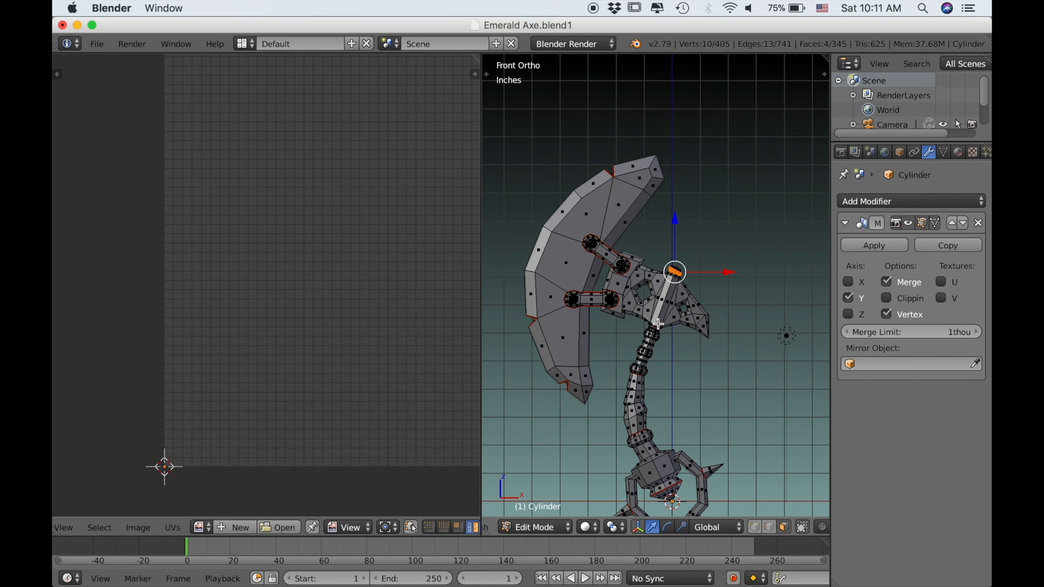
{"action": "key", "text": "u"}
{"action": "left_click", "coordinate": [648, 301]}
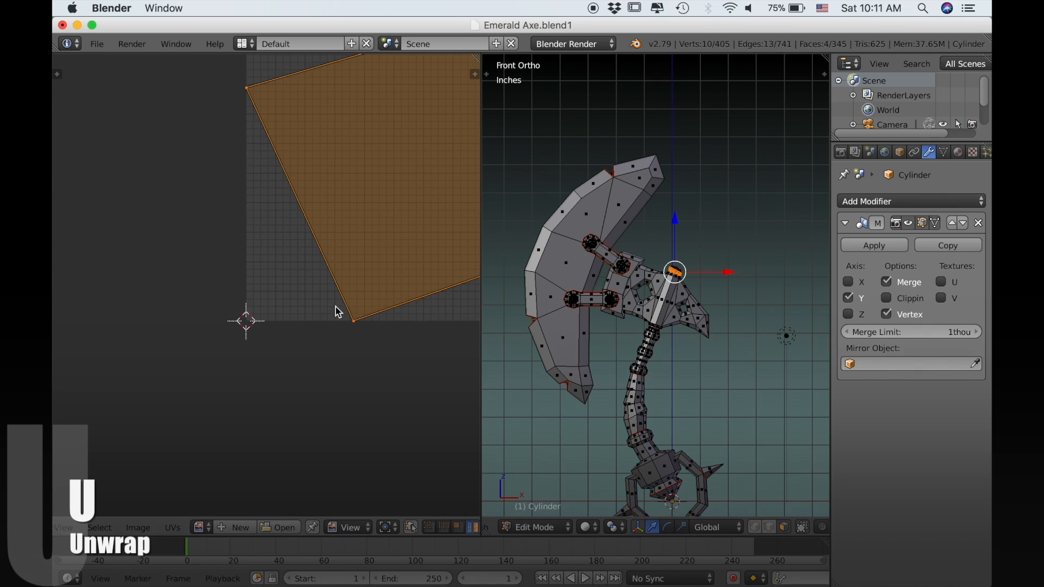
{"action": "middle_click_drag", "start_coordinate": [275, 319], "coordinate": [145, 330]}
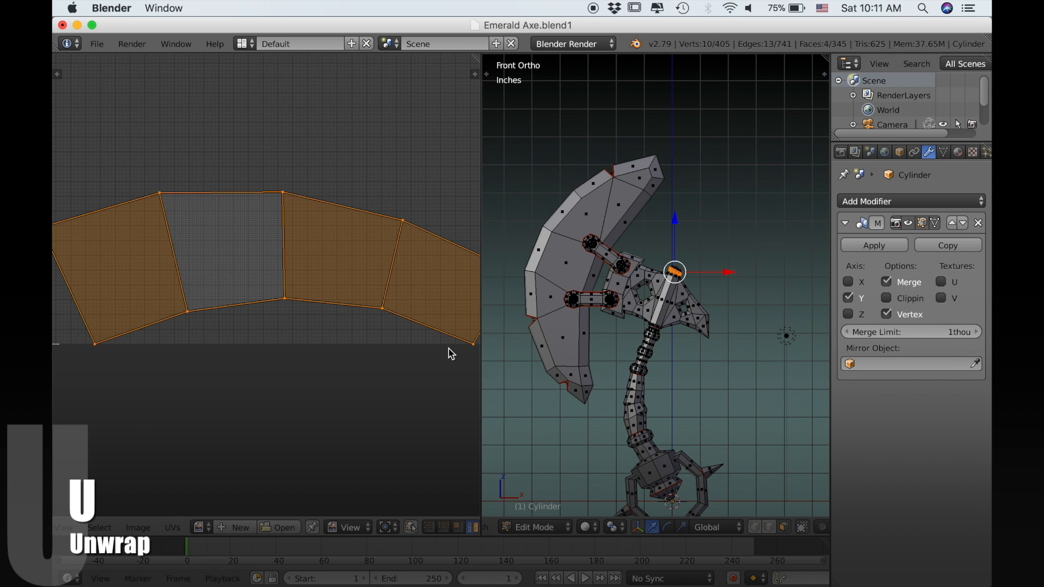
- Select only the light front quad of the cap's side band and reset its UVs to a full square
{"action": "scroll", "coordinate": [662, 304], "scroll_direction": "up", "scroll_amount": 11}
{"action": "middle_click_drag", "start_coordinate": [727, 262], "coordinate": [570, 365], "text": "shift"}
{"action": "right_click", "coordinate": [625, 282]}
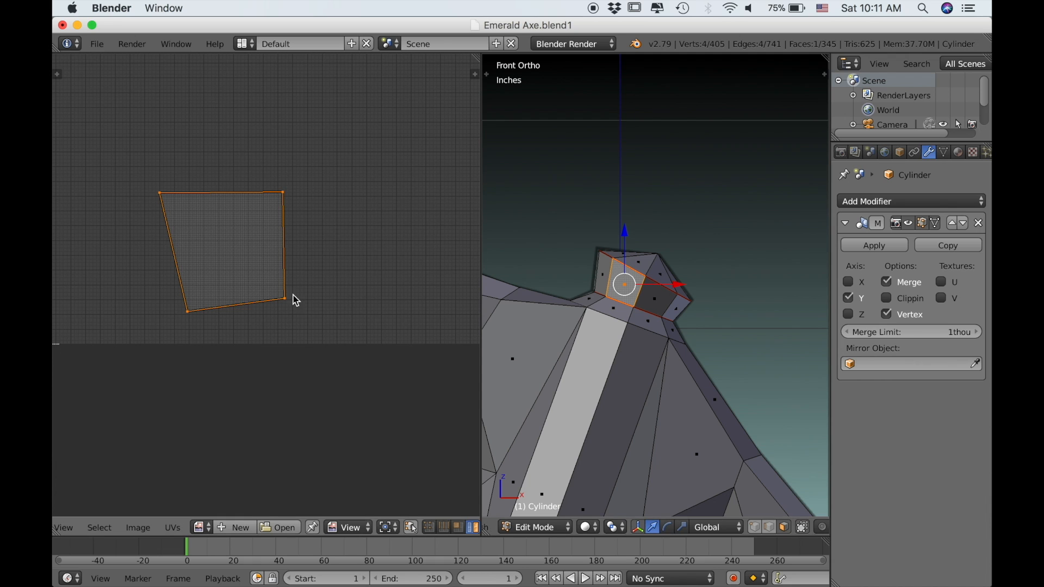
{"action": "key", "text": "u"}
{"action": "left_click", "coordinate": [631, 403]}
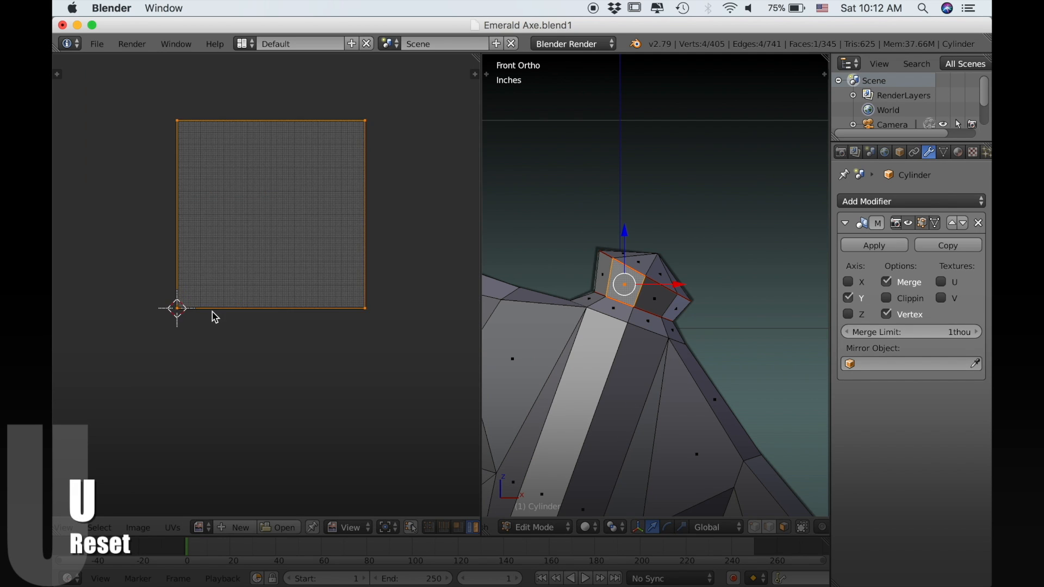
{"action": "scroll", "coordinate": [218, 256], "scroll_direction": "down", "scroll_amount": 4}
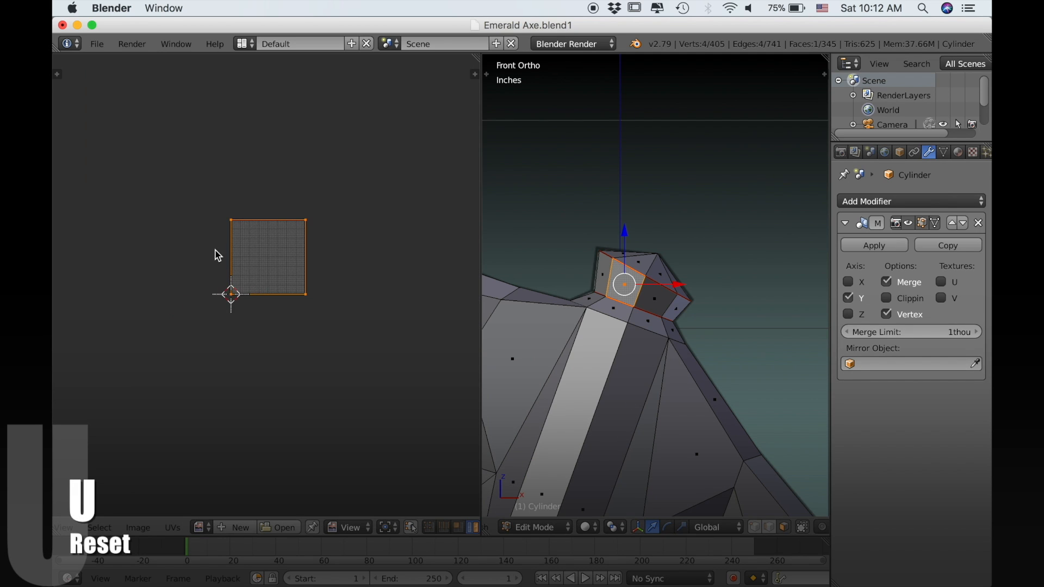
- Reselect the cap's whole side band with the front quad active and unwrap it with Follow Active Quads
{"action": "left_click", "coordinate": [650, 305], "text": "ctrl"}
{"action": "key", "text": "u"}
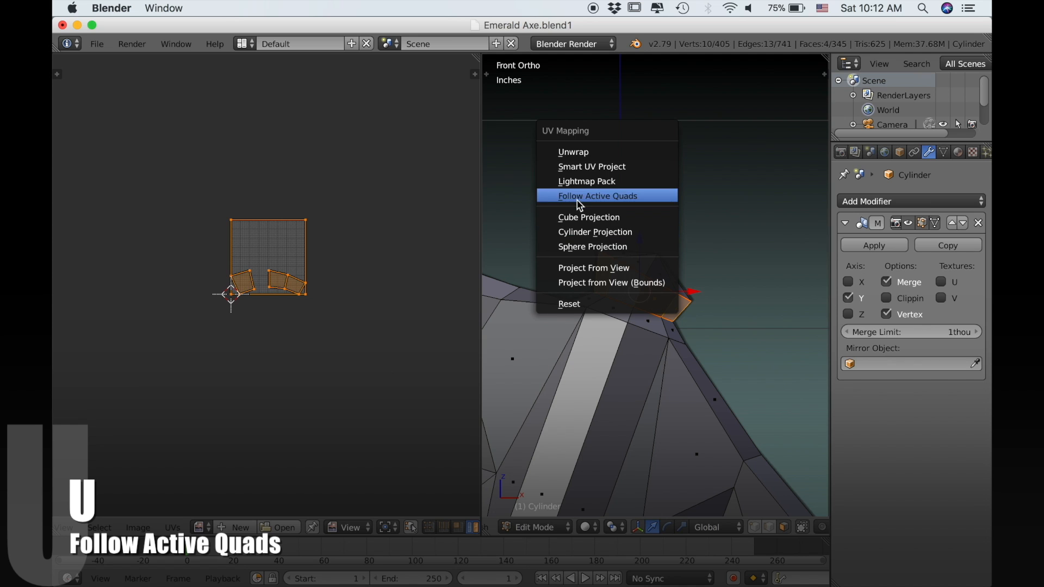
{"action": "left_click", "coordinate": [580, 205]}
{"action": "left_click", "coordinate": [577, 239]}
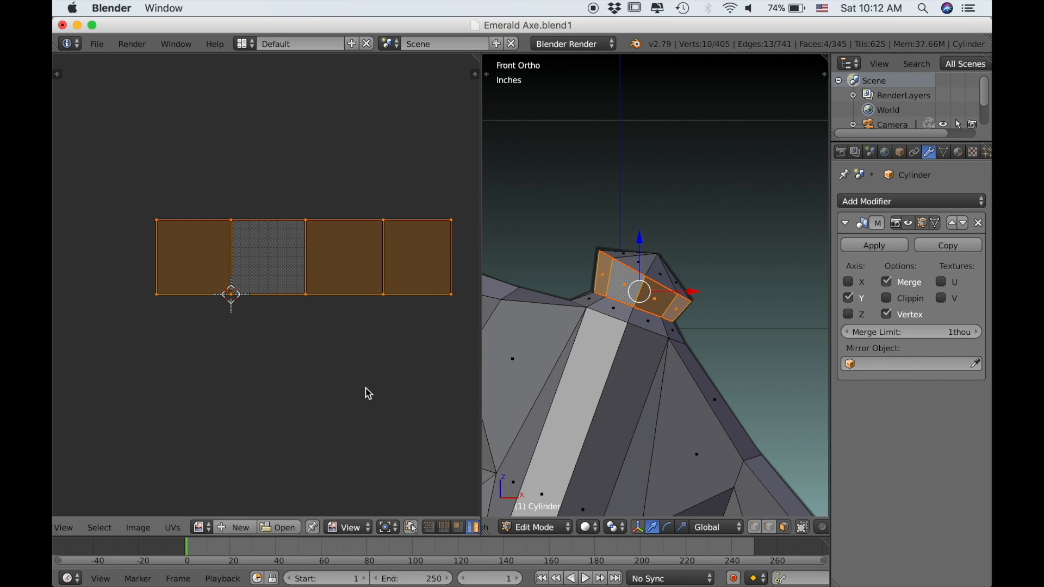
- Scale the cap band's straight UV strip down to about a fifth and move it outside the UV square
{"action": "key", "text": "s"}
{"action": "left_click", "coordinate": [308, 292]}
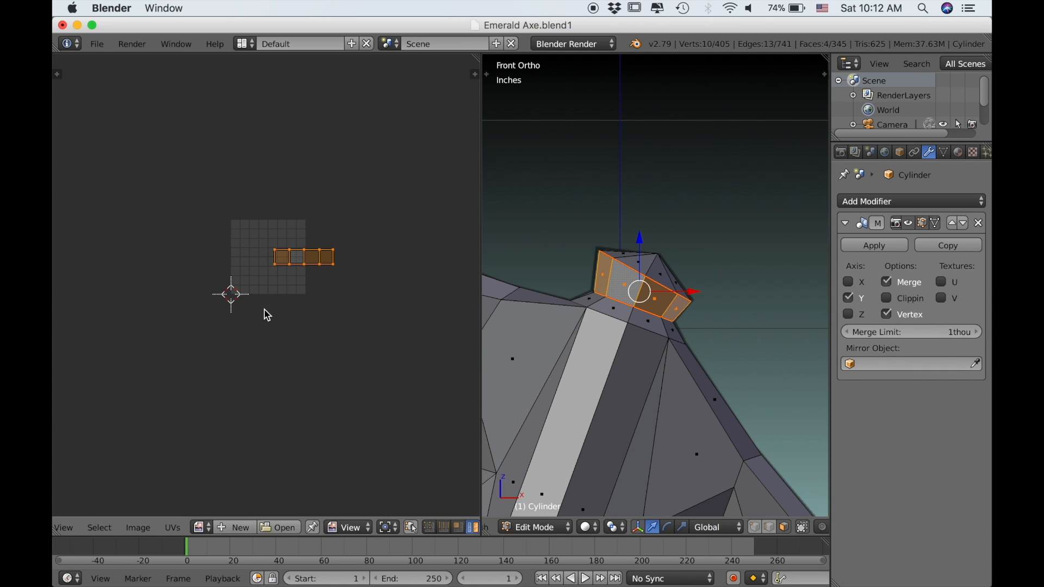
{"action": "key", "text": "g"}
{"action": "left_click", "coordinate": [347, 310]}
- Select the whole mesh to show every island and move the cap band's strip just below the UV square
{"action": "key", "text": "a"}
{"action": "key", "text": "a"}
{"action": "scroll", "coordinate": [316, 381], "scroll_direction": "up", "scroll_amount": 4}
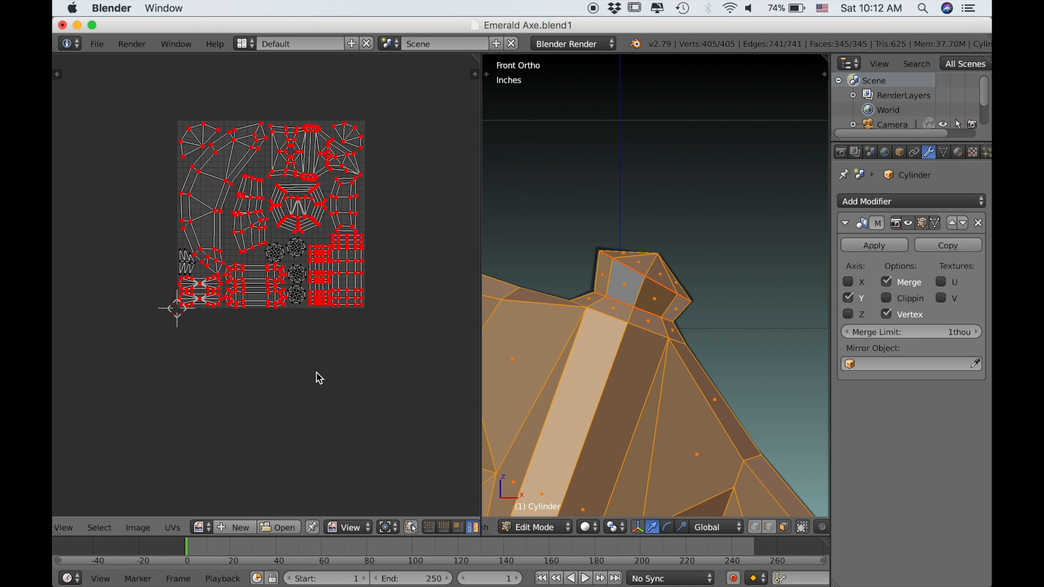
{"action": "middle_click_drag", "start_coordinate": [316, 373], "coordinate": [265, 411]}
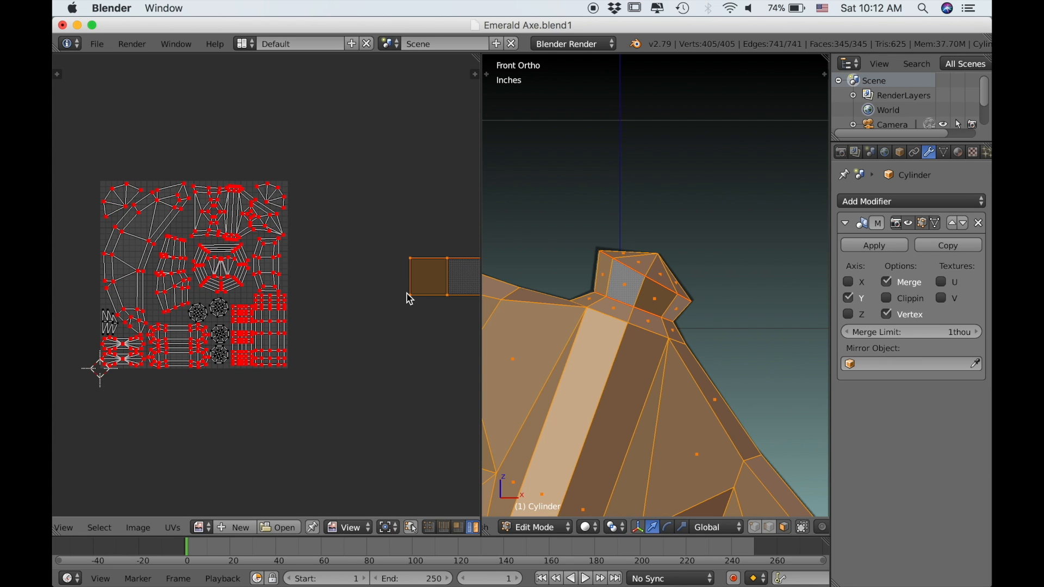
{"action": "key", "text": "g"}
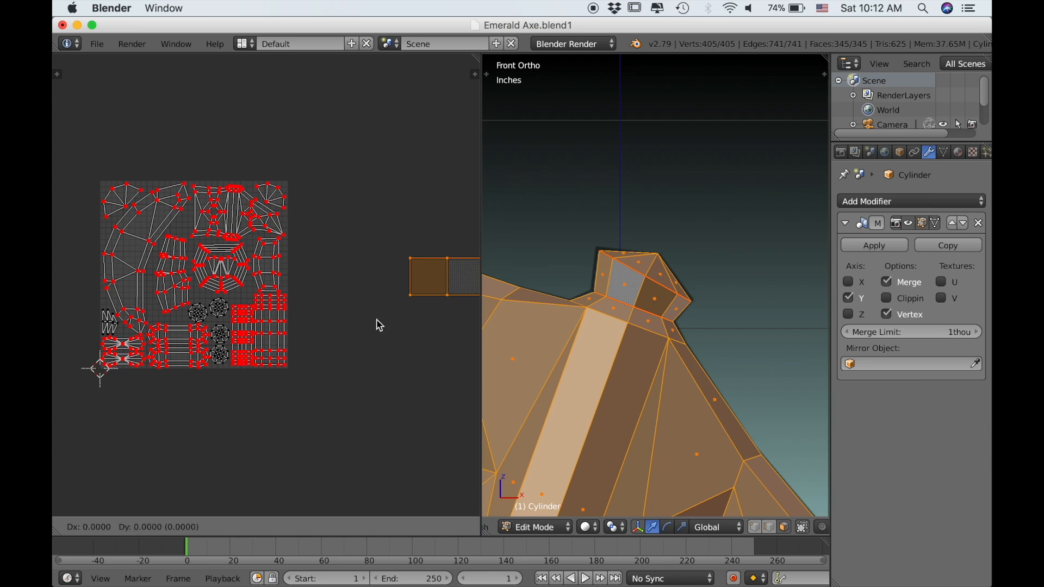
{"action": "left_click", "coordinate": [193, 422]}
{"action": "scroll", "coordinate": [211, 372], "scroll_direction": "up", "scroll_amount": 3}
{"action": "middle_click_drag", "start_coordinate": [212, 376], "coordinate": [277, 341]}
{"action": "scroll", "coordinate": [268, 367], "scroll_direction": "down", "scroll_amount": 1}
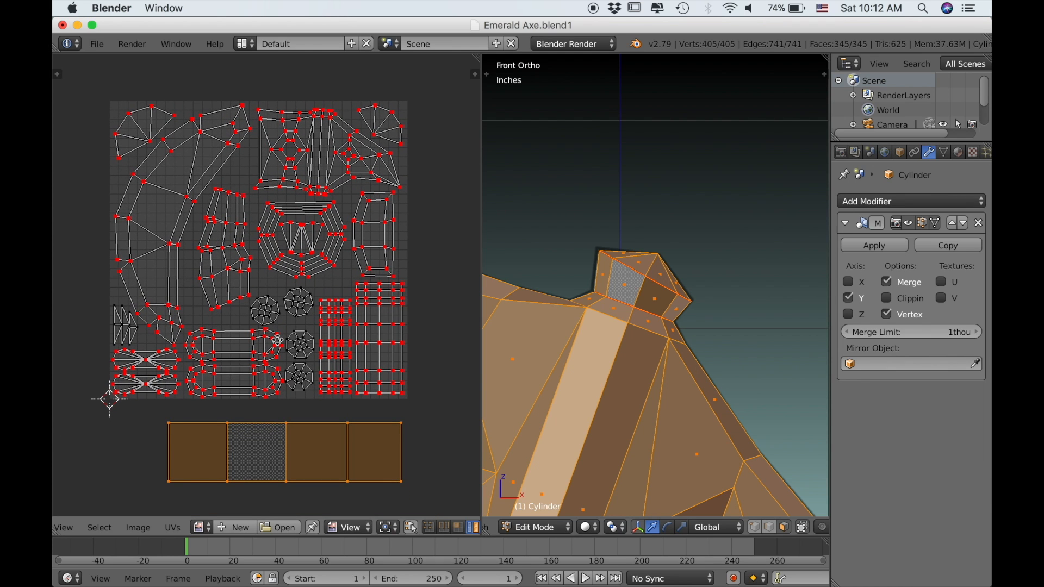
{"action": "scroll", "coordinate": [252, 406], "scroll_direction": "up", "scroll_amount": 2}
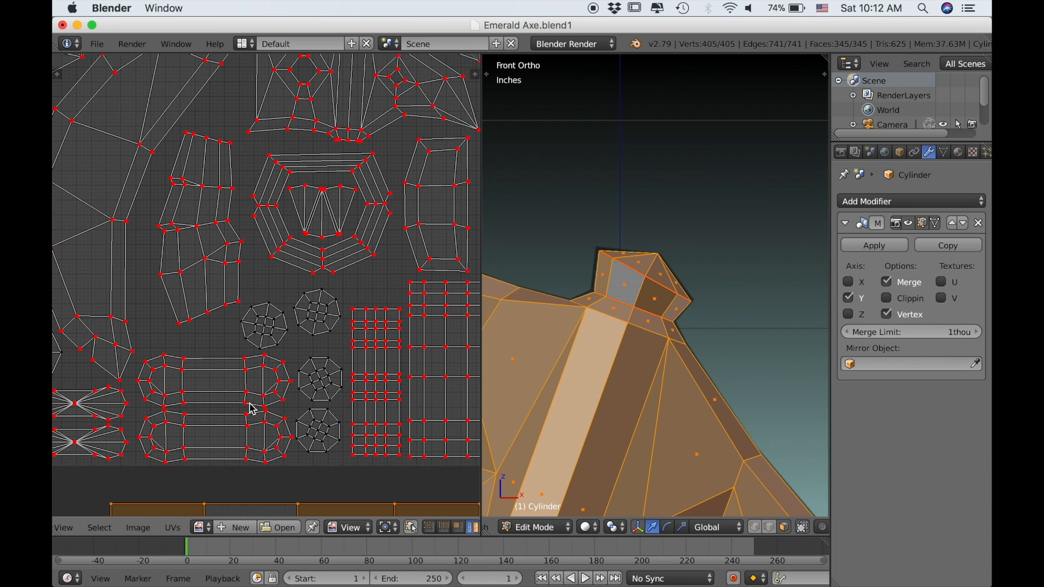
- Select the two elongated rounded islands near the UV square's lower edge and scale them down to about 0.8
{"action": "right_click", "coordinate": [244, 408]}
{"action": "right_click", "coordinate": [241, 373], "text": "shift"}
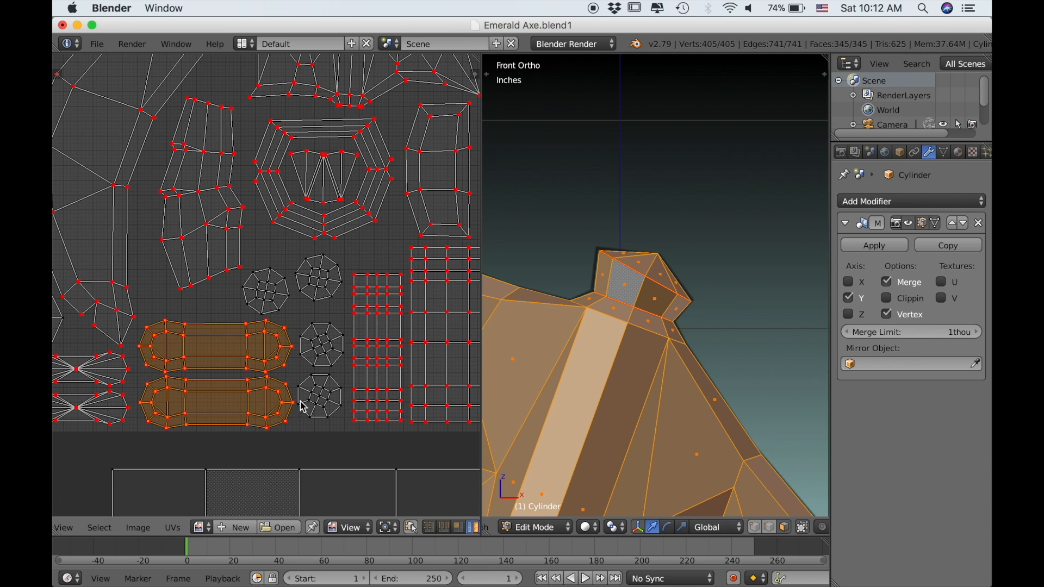
{"action": "key", "text": "s"}
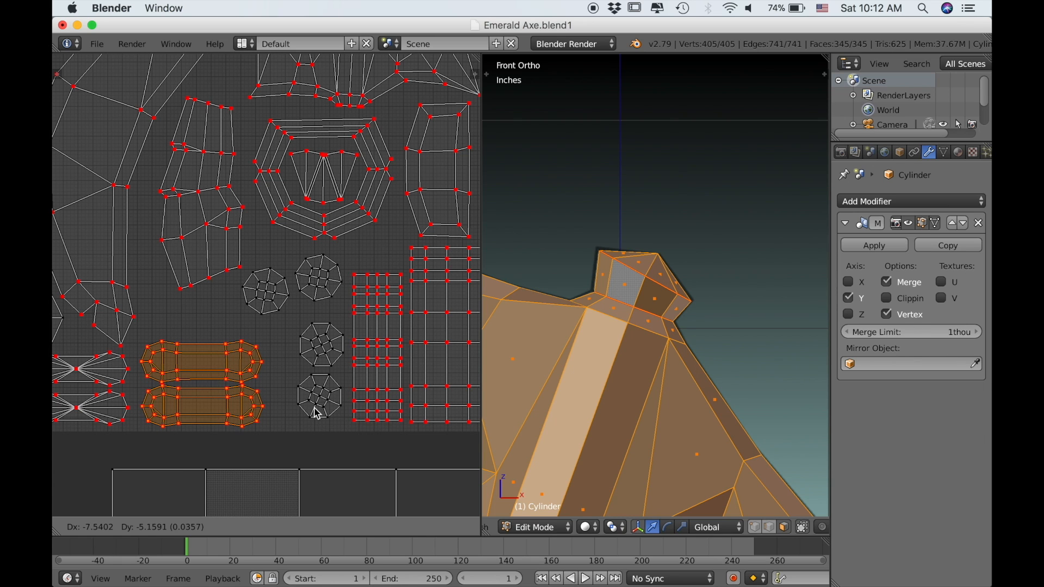
{"action": "left_click", "coordinate": [318, 415]}
{"action": "scroll", "coordinate": [302, 407], "scroll_direction": "down", "scroll_amount": 2}
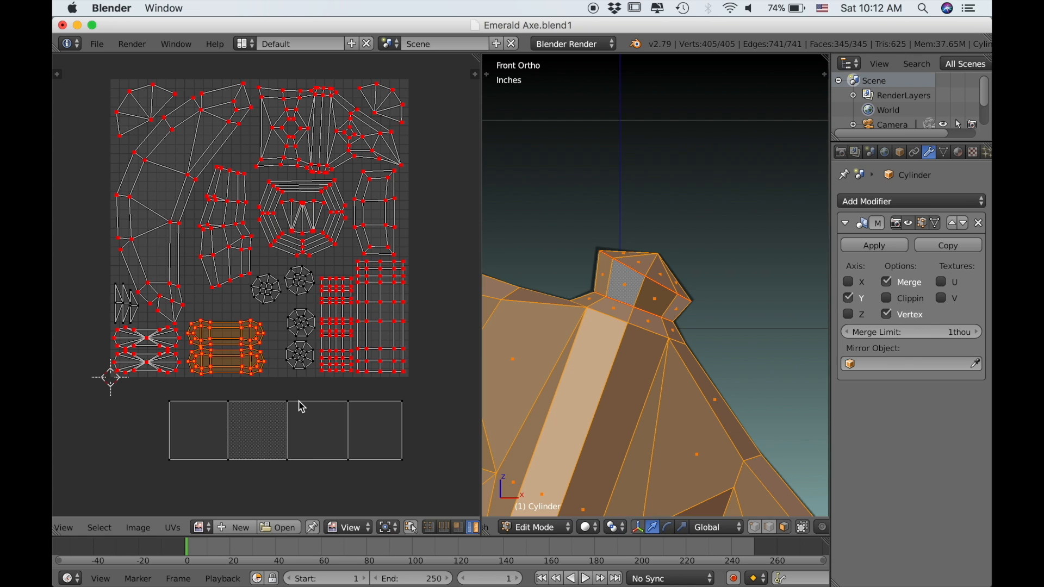
- Select the four small octagonal rivet islands and scale them down to about 0.9
{"action": "scroll", "coordinate": [261, 297], "scroll_direction": "up", "scroll_amount": 1}
{"action": "mouse_move", "coordinate": [313, 294]}
{"action": "middle_mouse_down"}
{"action": "mouse_move", "coordinate": [294, 308]}
{"action": "mouse_move", "coordinate": [277, 291]}
{"action": "mouse_move", "coordinate": [321, 289]}
{"action": "middle_mouse_up"}
{"action": "right_click", "coordinate": [282, 296]}
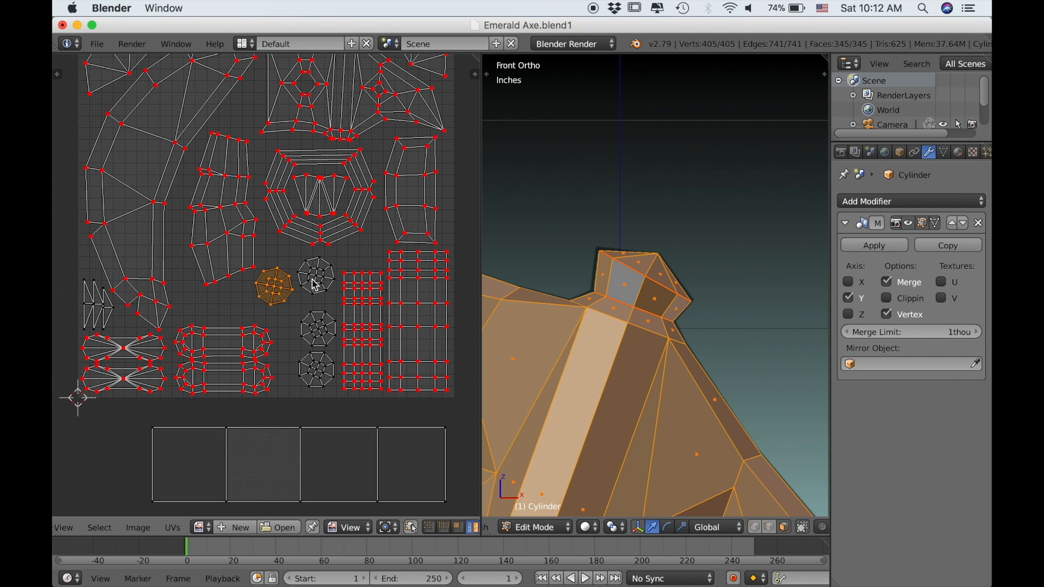
{"action": "key", "text": "s"}
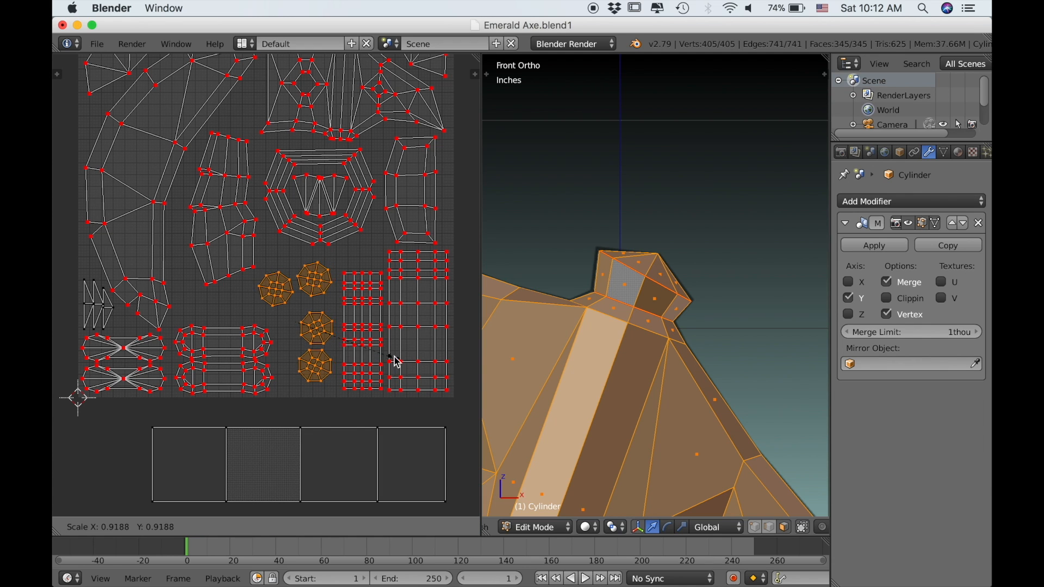
{"action": "left_click", "coordinate": [386, 354]}
- Move two of the octagonal rivet islands side by side just above the elongated rounded islands
{"action": "scroll", "coordinate": [315, 339], "scroll_direction": "up", "scroll_amount": 2}
{"action": "right_click", "coordinate": [275, 307]}
{"action": "key", "text": "g"}
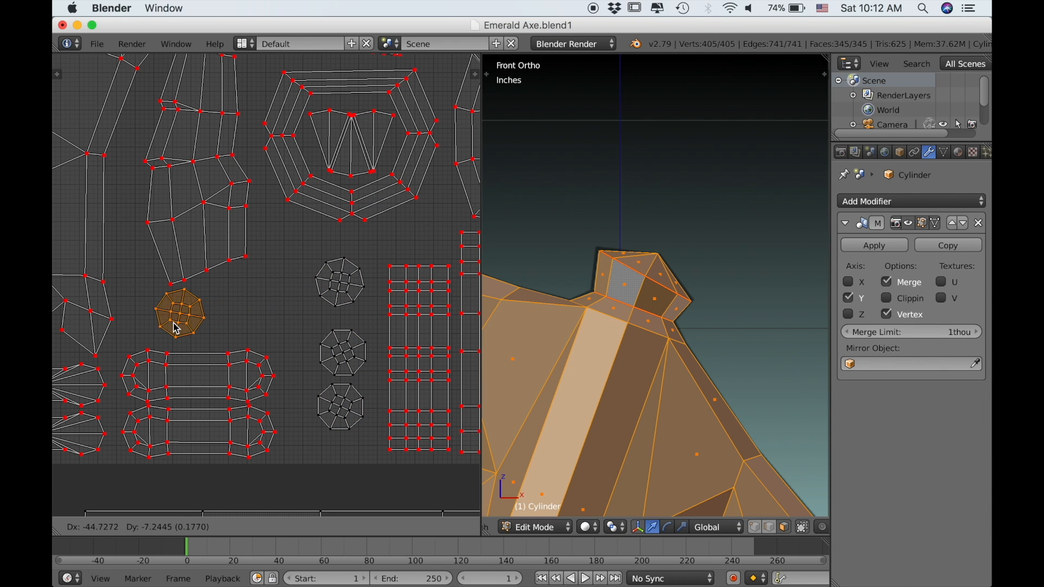
{"action": "left_click", "coordinate": [155, 329]}
{"action": "right_click", "coordinate": [348, 298]}
{"action": "key", "text": "g"}
{"action": "left_click", "coordinate": [219, 332]}
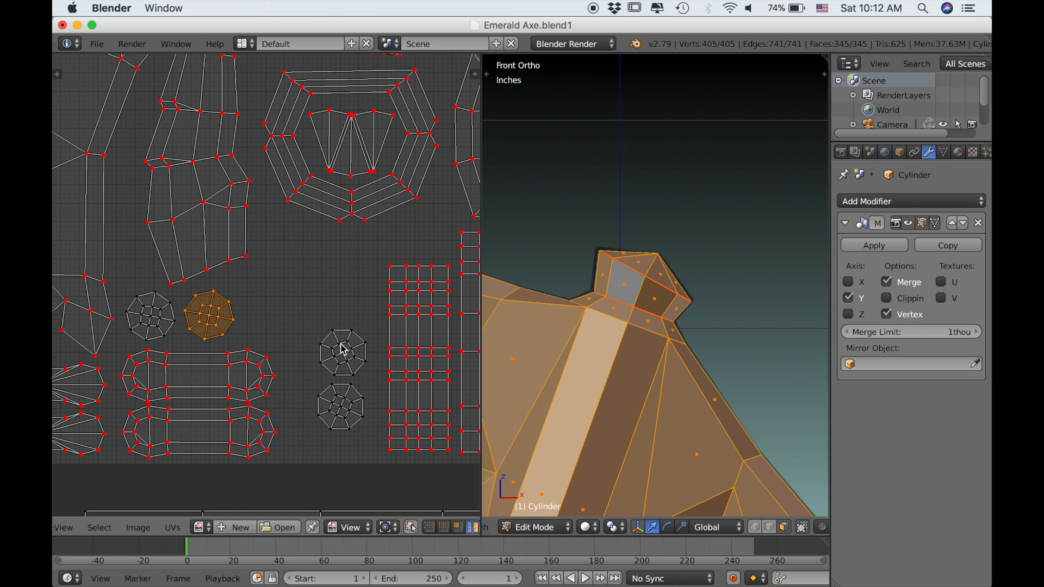
- Move the third octagonal island to the end of that row and the fourth just above it, below the ring-shaped island
{"action": "right_click", "coordinate": [342, 347]}
{"action": "key", "text": "g"}
{"action": "left_click", "coordinate": [270, 314]}
{"action": "right_click", "coordinate": [329, 381]}
{"action": "key", "text": "g"}
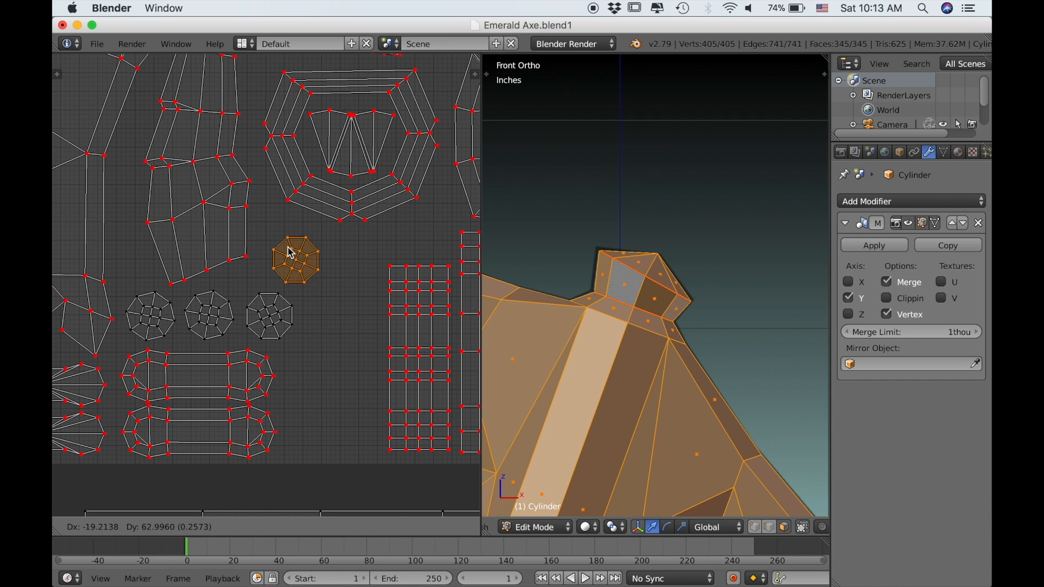
{"action": "left_click", "coordinate": [291, 253]}
- Rotate the cap band's strip below the UV square by 90 degrees and scale it to about 0.62
{"action": "scroll", "coordinate": [396, 315], "scroll_direction": "down", "scroll_amount": 5}
{"action": "right_click", "coordinate": [336, 402]}
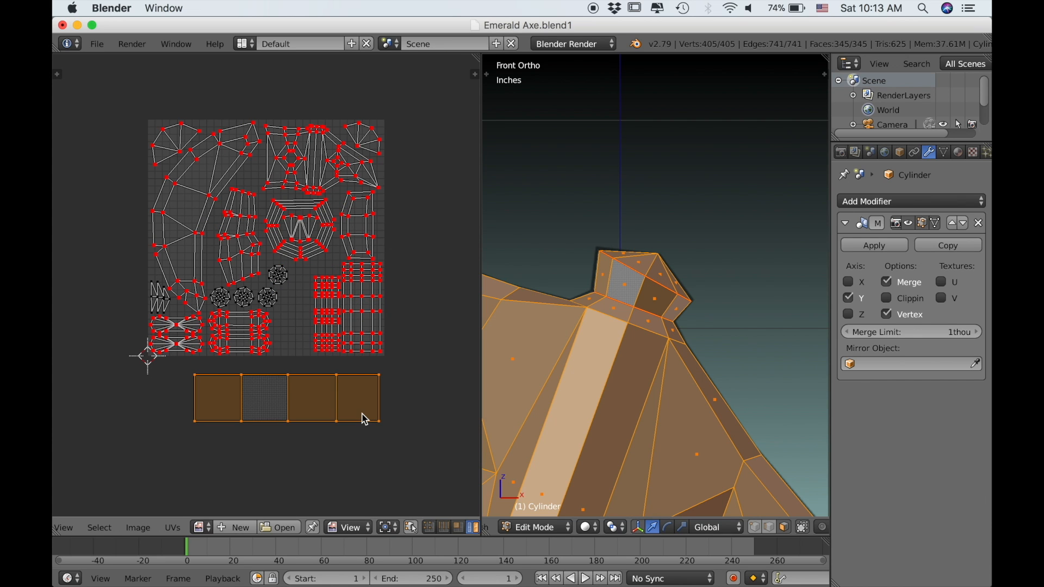
{"action": "type", "text": "r90"}
{"action": "key", "text": "Return"}
{"action": "key", "text": "s"}
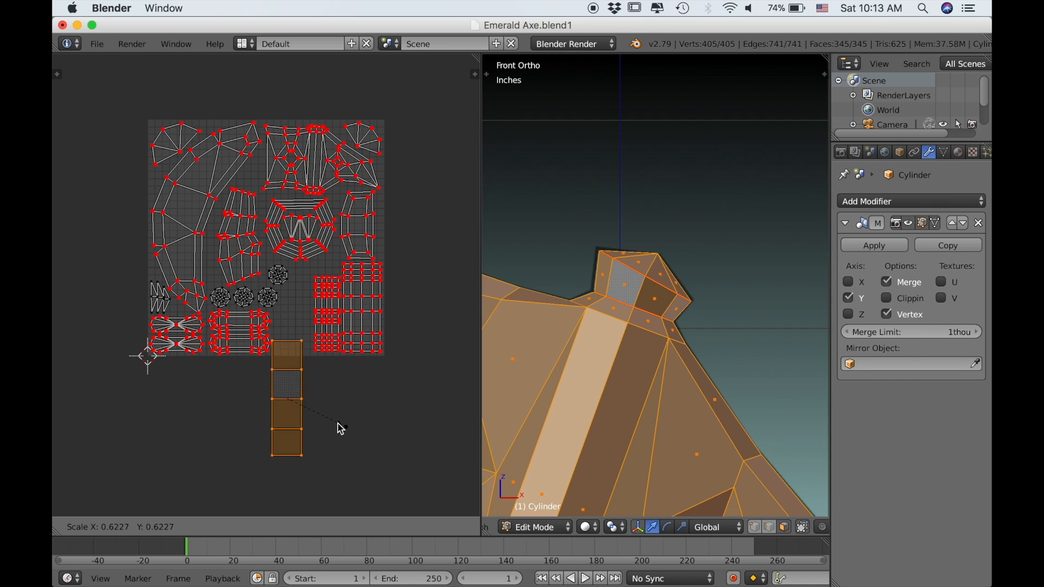
{"action": "left_click", "coordinate": [341, 427]}
- Move the cap band's strip up beside the narrow grid island and shrink it further to fit inside the UV square
{"action": "scroll", "coordinate": [332, 453], "scroll_direction": "up", "scroll_amount": 3}
{"action": "key", "text": "g"}
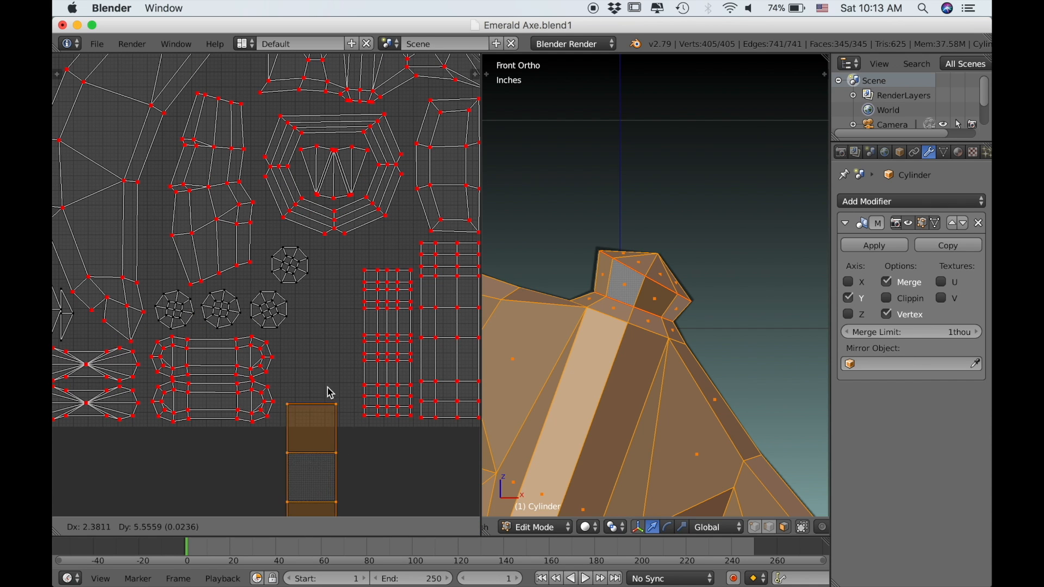
{"action": "left_click", "coordinate": [346, 310]}
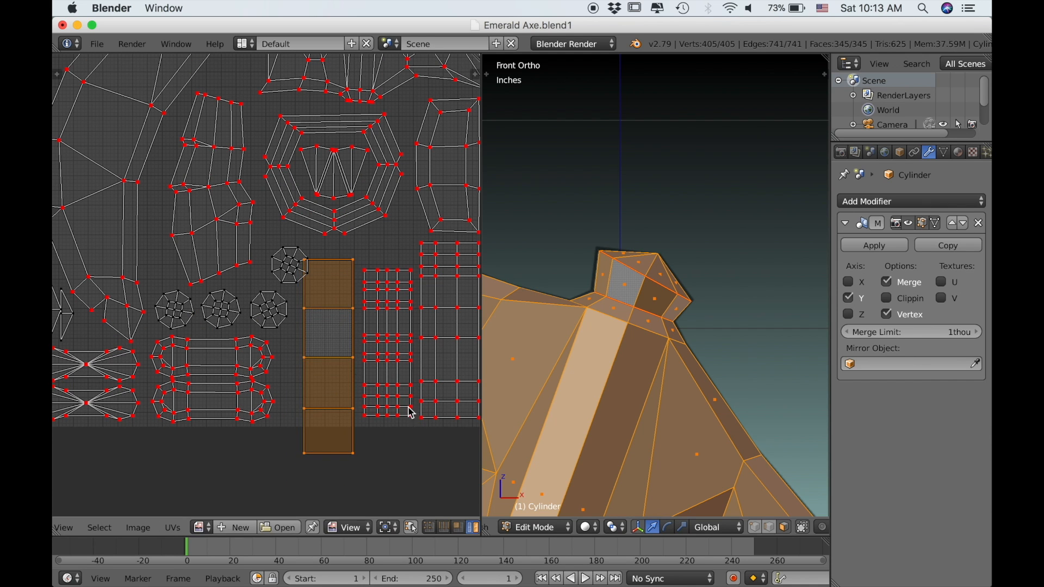
{"action": "key", "text": "s"}
{"action": "left_click", "coordinate": [392, 389]}
{"action": "scroll", "coordinate": [389, 399], "scroll_direction": "up", "scroll_amount": 2}
{"action": "middle_click_drag", "start_coordinate": [386, 410], "coordinate": [363, 379]}
{"action": "key", "text": "s"}
{"action": "left_click", "coordinate": [392, 404]}
- Align the lower end of the cap band's strip with the base of the neighbouring narrow grid island
{"action": "key", "text": "g"}
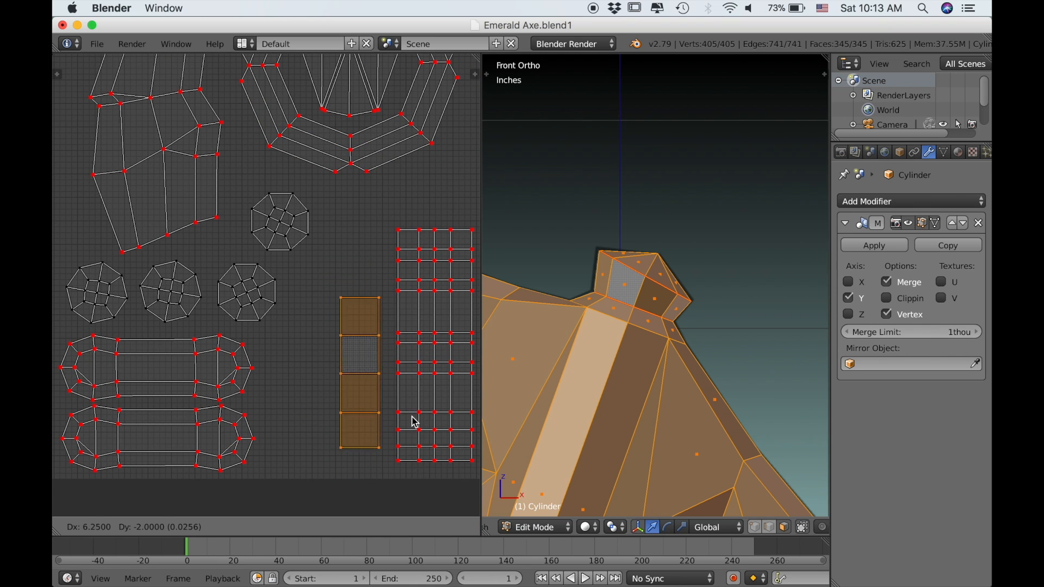
{"action": "left_click", "coordinate": [417, 425]}
{"action": "scroll", "coordinate": [402, 422], "scroll_direction": "down", "scroll_amount": 3}
{"action": "scroll", "coordinate": [294, 397], "scroll_direction": "up", "scroll_amount": 4}
{"action": "key", "text": "g"}
{"action": "left_click", "coordinate": [364, 402]}
- Move two octagonal islands into the gap between the ring-shaped island and the cap band's strip
{"action": "scroll", "coordinate": [240, 309], "scroll_direction": "down", "scroll_amount": 1}
{"action": "middle_click_drag", "start_coordinate": [220, 295], "coordinate": [288, 316]}
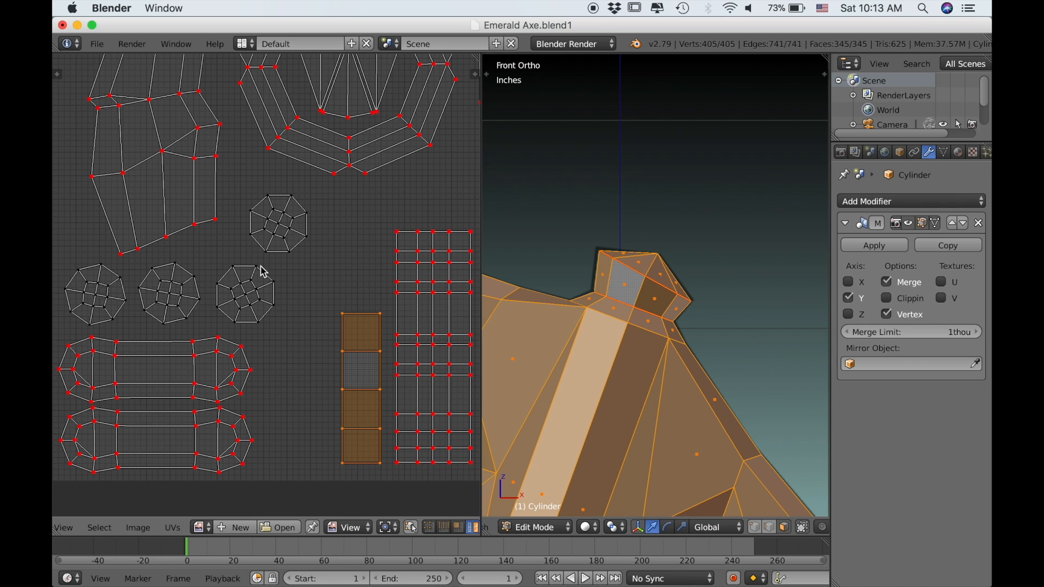
{"action": "right_click", "coordinate": [269, 235]}
{"action": "key", "text": "g"}
{"action": "left_click", "coordinate": [259, 224]}
{"action": "right_click", "coordinate": [261, 282]}
{"action": "key", "text": "g"}
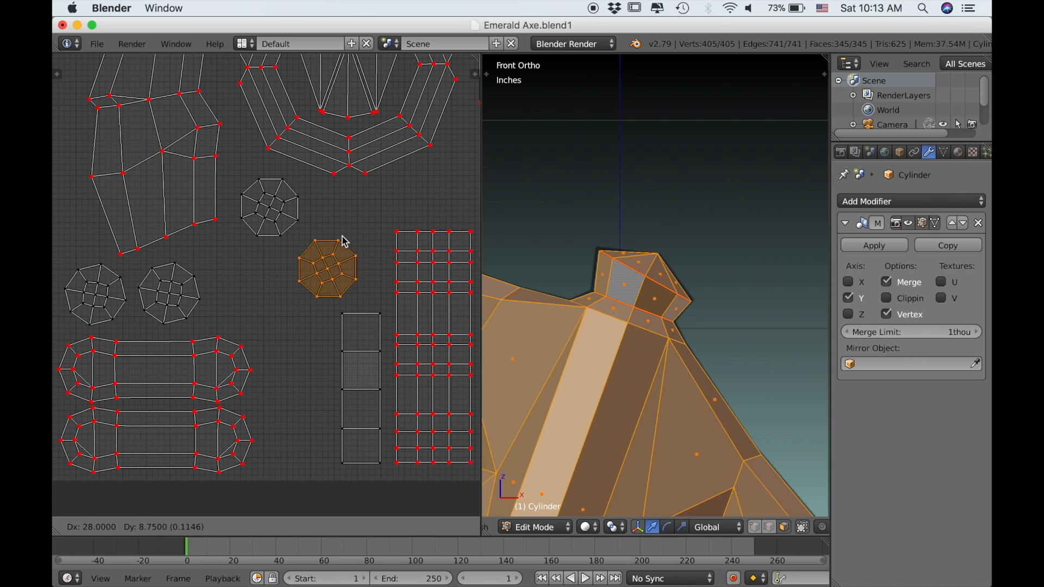
{"action": "left_click", "coordinate": [349, 220]}
- Move the remaining two octagonal islands over to sit just below the other pair, forming a compact cluster
{"action": "right_click", "coordinate": [239, 272]}
{"action": "key", "text": "g"}
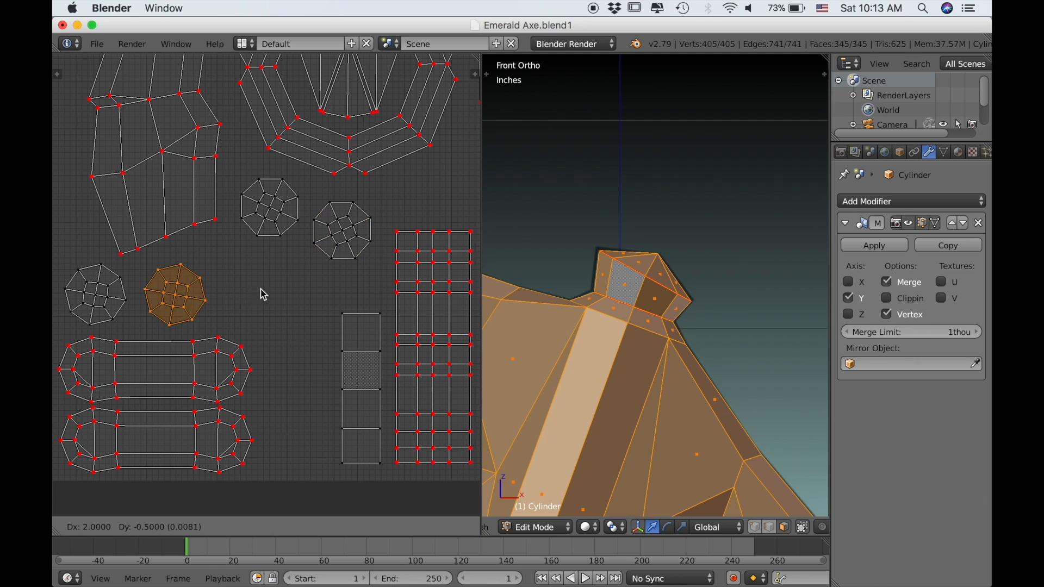
{"action": "left_click", "coordinate": [301, 282]}
{"action": "right_click", "coordinate": [118, 300]}
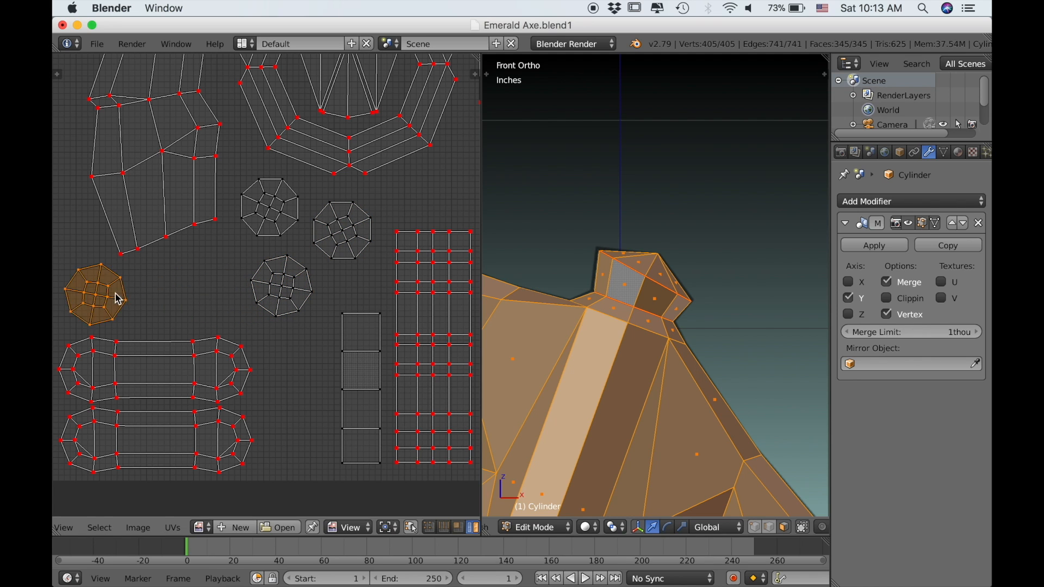
{"action": "key", "text": "g"}
{"action": "left_click", "coordinate": [226, 278]}
- Select the two elongated rounded islands, enlarge them slightly and fit them beneath the octagonal cluster inside the UV square
{"action": "right_click", "coordinate": [226, 435]}
{"action": "scroll", "coordinate": [246, 420], "scroll_direction": "down", "scroll_amount": 2}
{"action": "right_click", "coordinate": [235, 353], "text": "shift"}
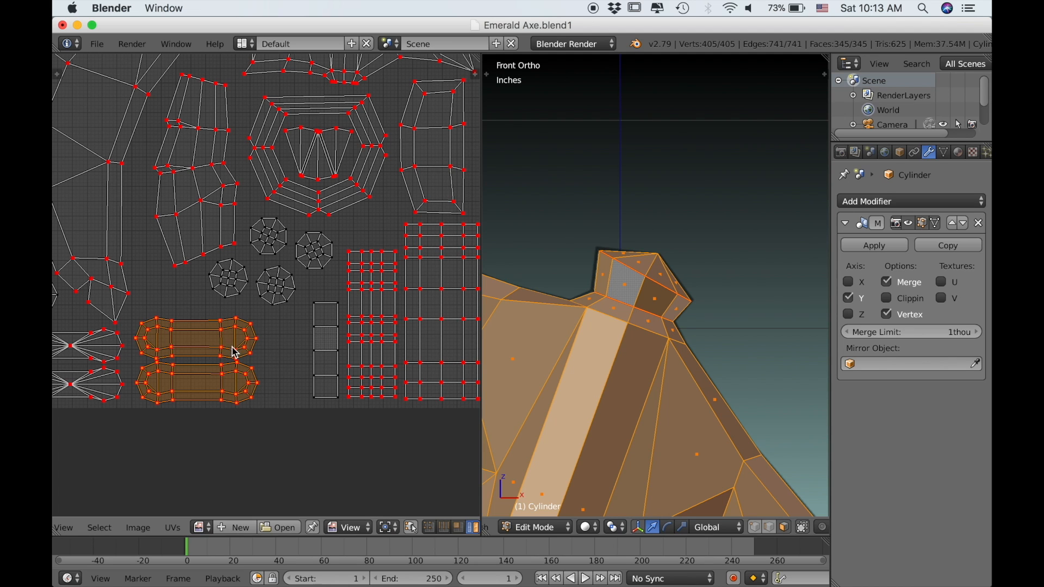
{"action": "key", "text": "s"}
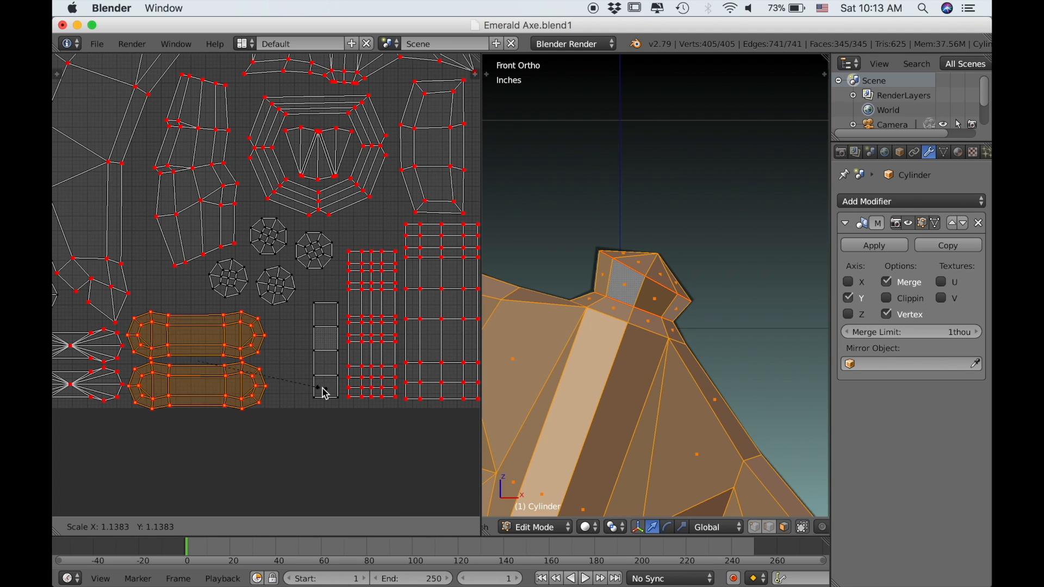
{"action": "left_click", "coordinate": [275, 396]}
{"action": "scroll", "coordinate": [244, 402], "scroll_direction": "up", "scroll_amount": 2}
{"action": "key", "text": "g"}
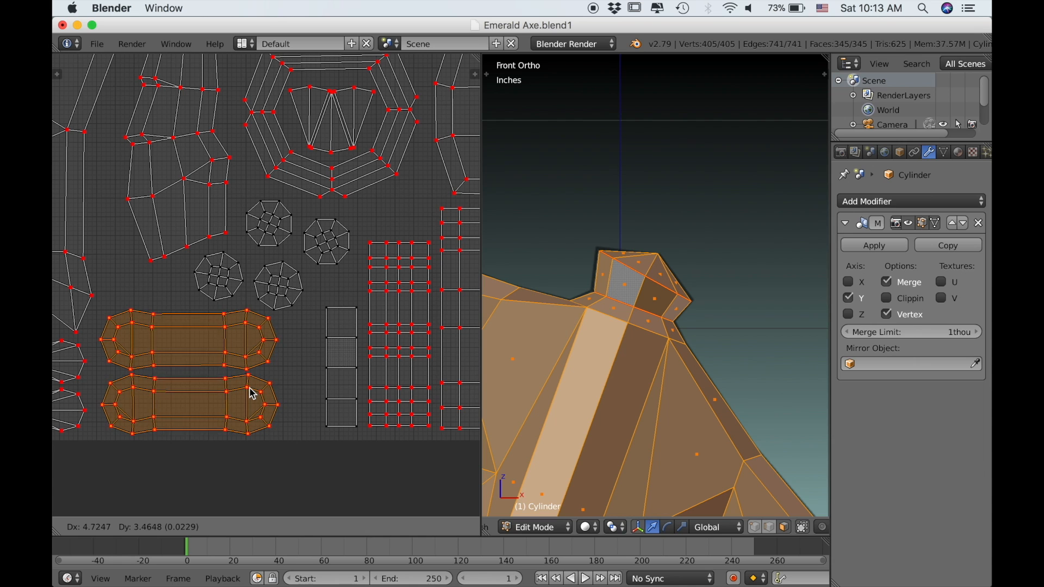
{"action": "left_click", "coordinate": [250, 388]}
{"action": "scroll", "coordinate": [256, 386], "scroll_direction": "down", "scroll_amount": 3}
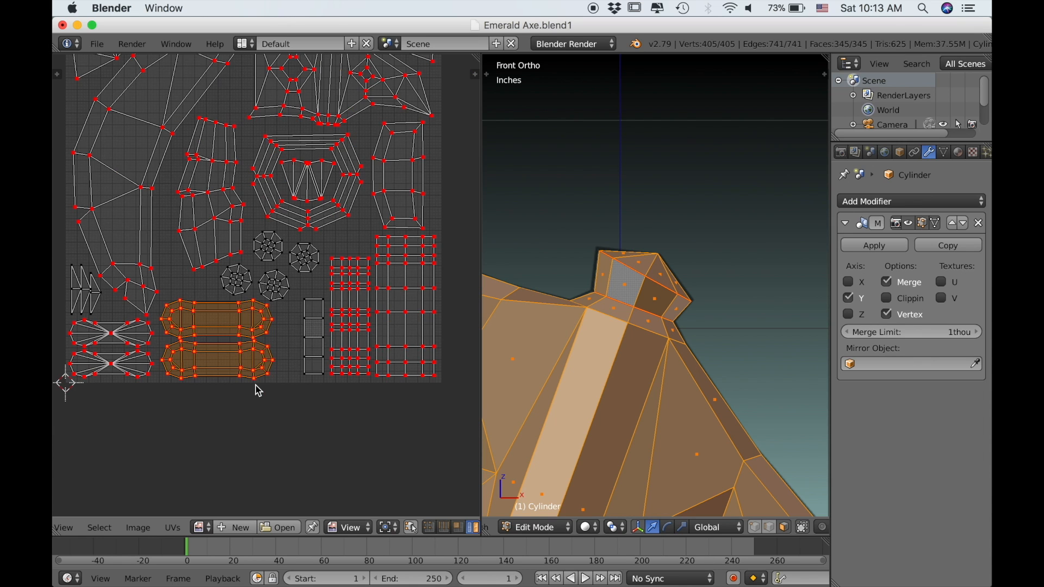
- Select all UV islands, check the layout against the UV square's edges, pin everything and clear the selection
{"action": "key", "text": "a"}
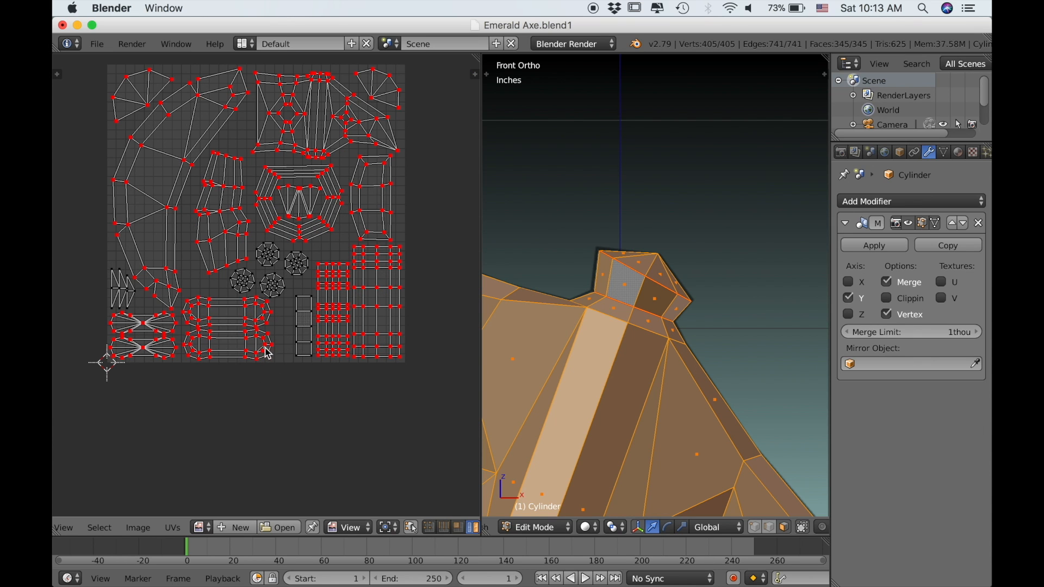
{"action": "key", "text": "a"}
{"action": "scroll", "coordinate": [187, 401], "scroll_direction": "up", "scroll_amount": 4}
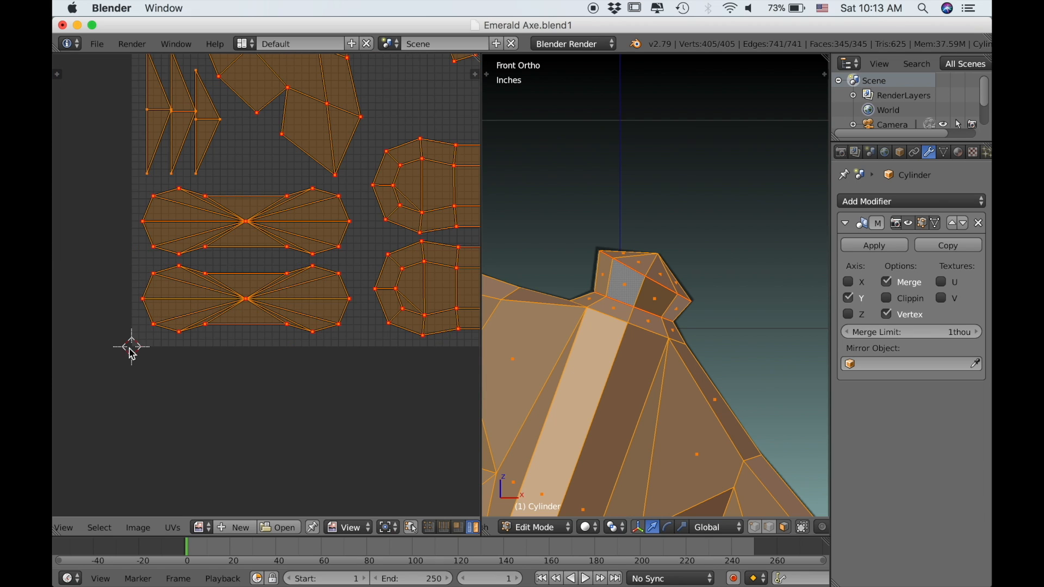
{"action": "scroll", "coordinate": [222, 341], "scroll_direction": "down", "scroll_amount": 6}
{"action": "middle_click_drag", "start_coordinate": [279, 321], "coordinate": [224, 369]}
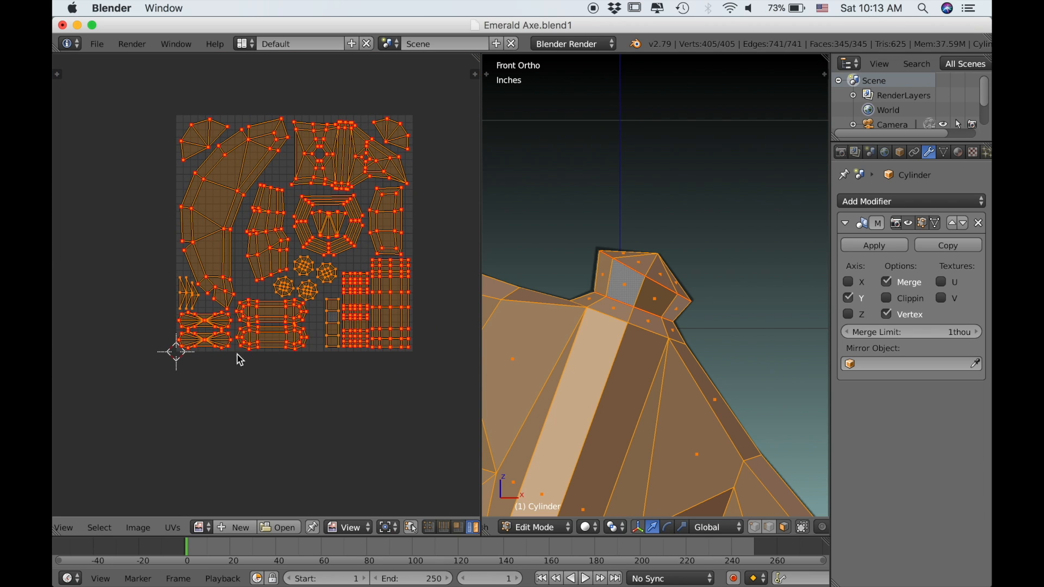
{"action": "scroll", "coordinate": [266, 327], "scroll_direction": "up", "scroll_amount": 2}
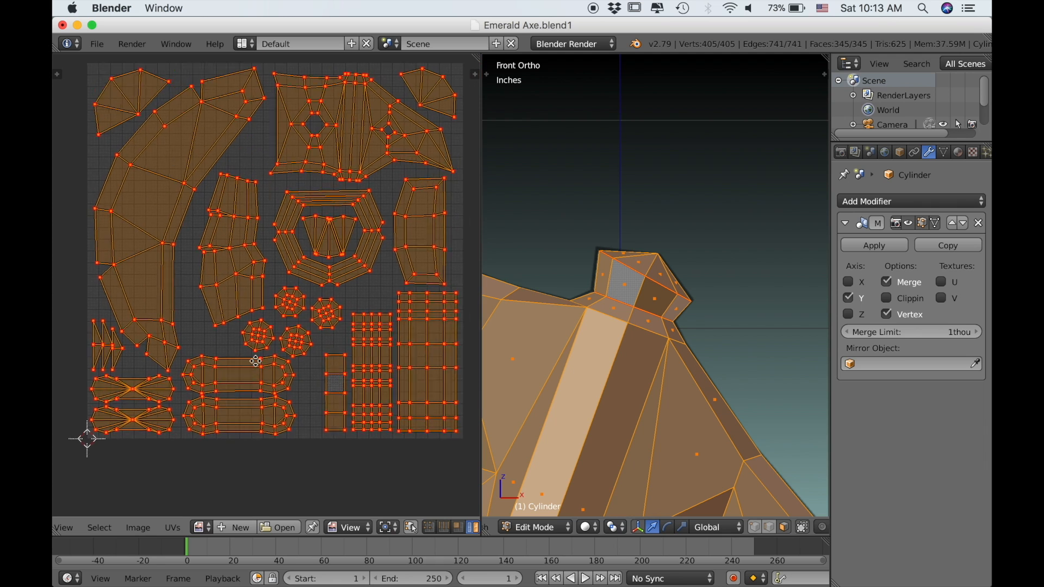
{"action": "middle_click_drag", "start_coordinate": [256, 373], "coordinate": [270, 375]}
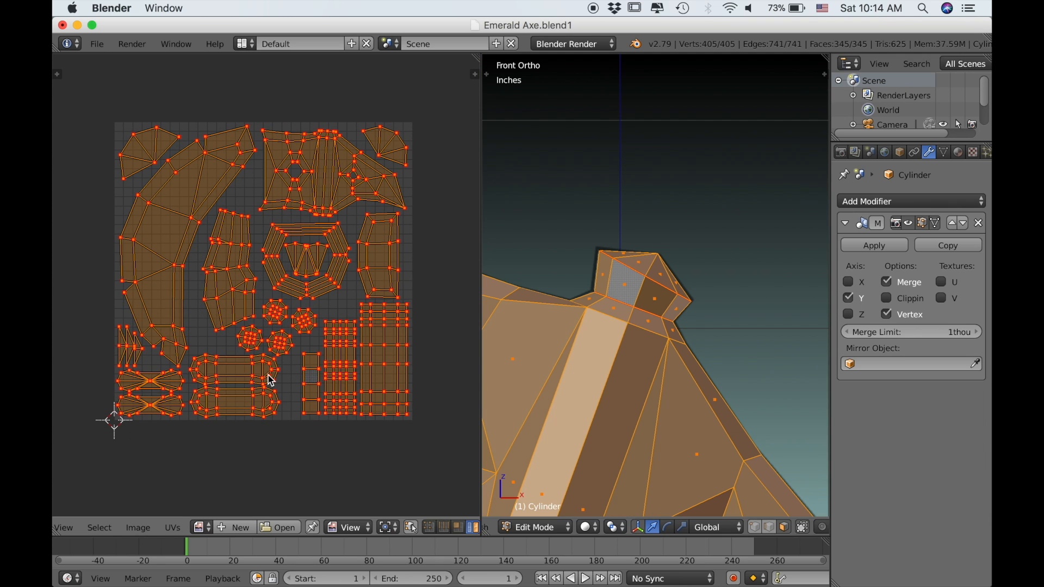
{"action": "key", "text": "a"}
- Nudge the cap band's strip and the narrow grid island sideways to even out the gaps between neighbouring islands
{"action": "scroll", "coordinate": [298, 396], "scroll_direction": "up", "scroll_amount": 2}
{"action": "middle_click_drag", "start_coordinate": [342, 426], "coordinate": [303, 399]}
{"action": "right_click", "coordinate": [303, 400]}
{"action": "key", "text": "g"}
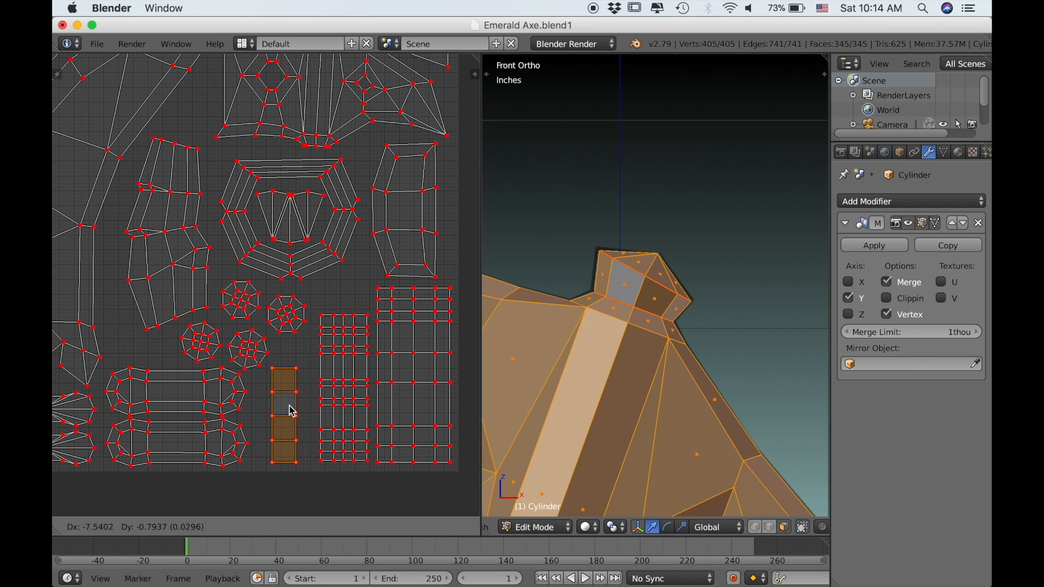
{"action": "left_click", "coordinate": [293, 412]}
{"action": "right_click", "coordinate": [342, 396]}
{"action": "key", "text": "g"}
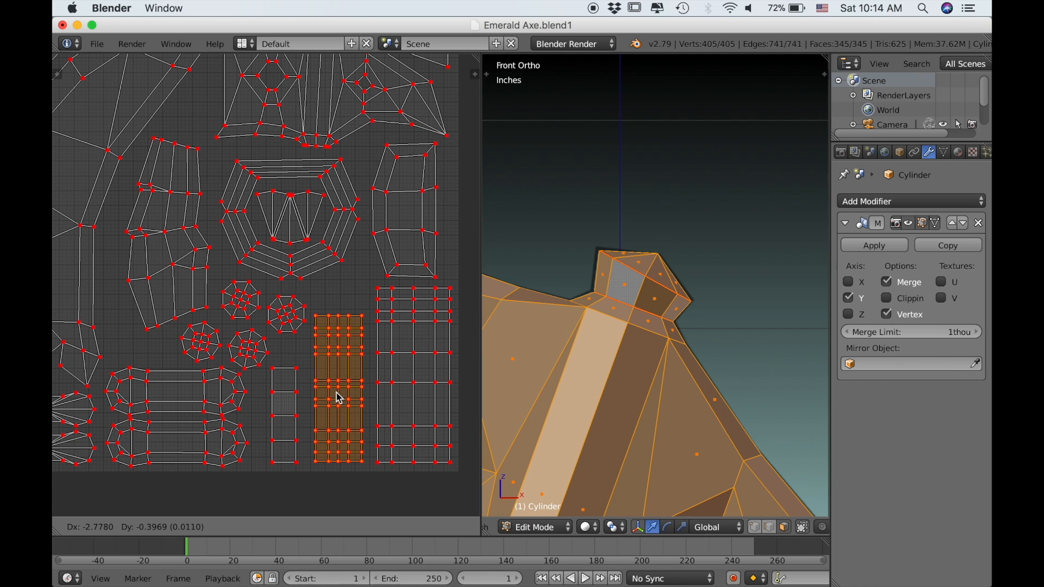
{"action": "left_click", "coordinate": [340, 394]}
- Deselect all UVs and return the axe to Object Mode with the whole model in view
{"action": "scroll", "coordinate": [341, 387], "scroll_direction": "down", "scroll_amount": 2}
{"action": "middle_click_drag", "start_coordinate": [285, 383], "coordinate": [300, 401]}
{"action": "key", "text": "a"}
{"action": "middle_click_drag", "start_coordinate": [284, 346], "coordinate": [296, 368]}
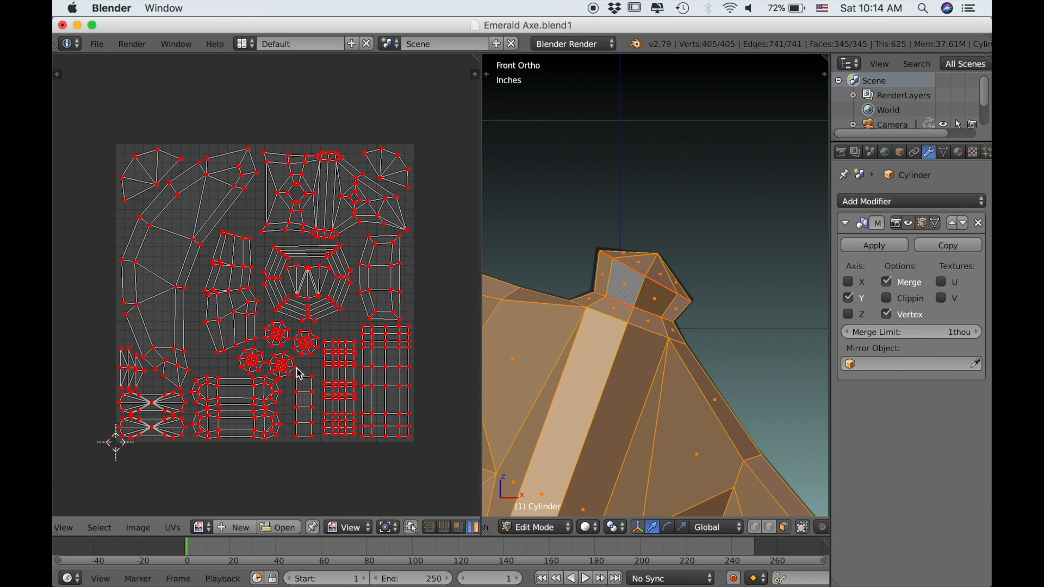
{"action": "scroll", "coordinate": [606, 302], "scroll_direction": "down", "scroll_amount": 6}
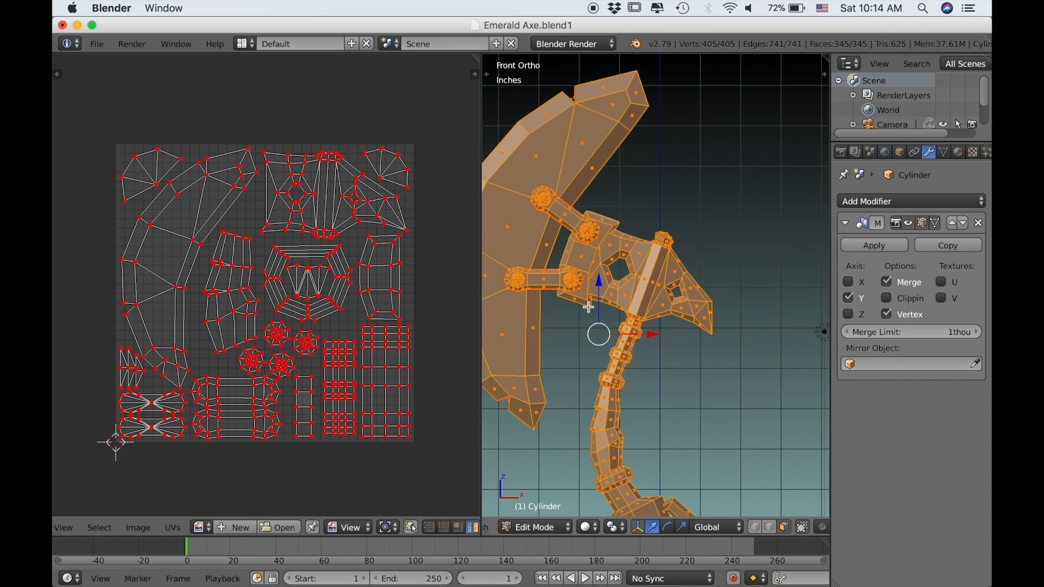
{"action": "scroll", "coordinate": [606, 303], "scroll_direction": "down", "scroll_amount": 2}
{"action": "key", "text": "Tab"}
{"action": "middle_click_drag", "start_coordinate": [608, 334], "coordinate": [605, 309], "text": "shift"}
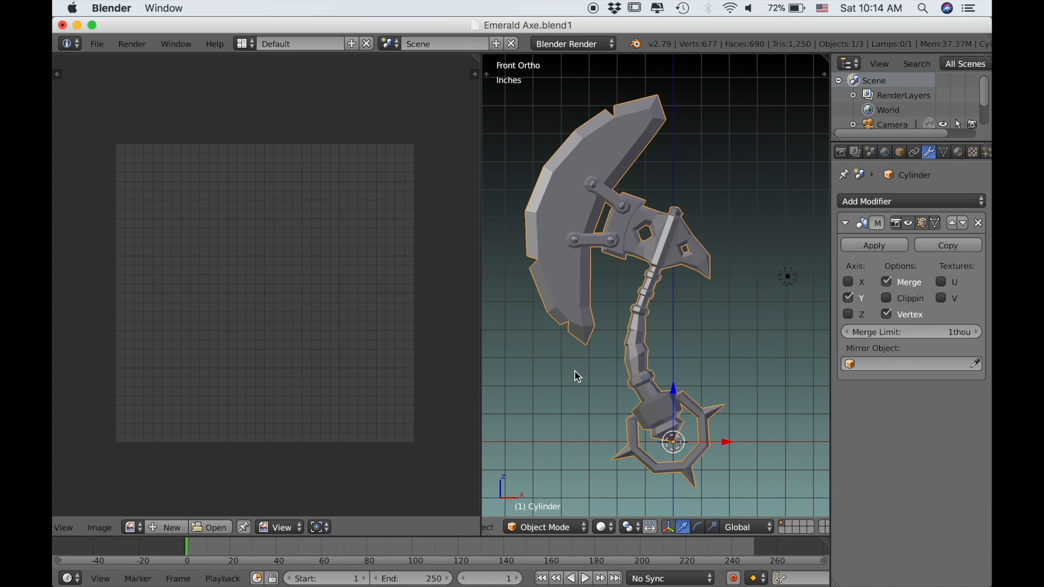